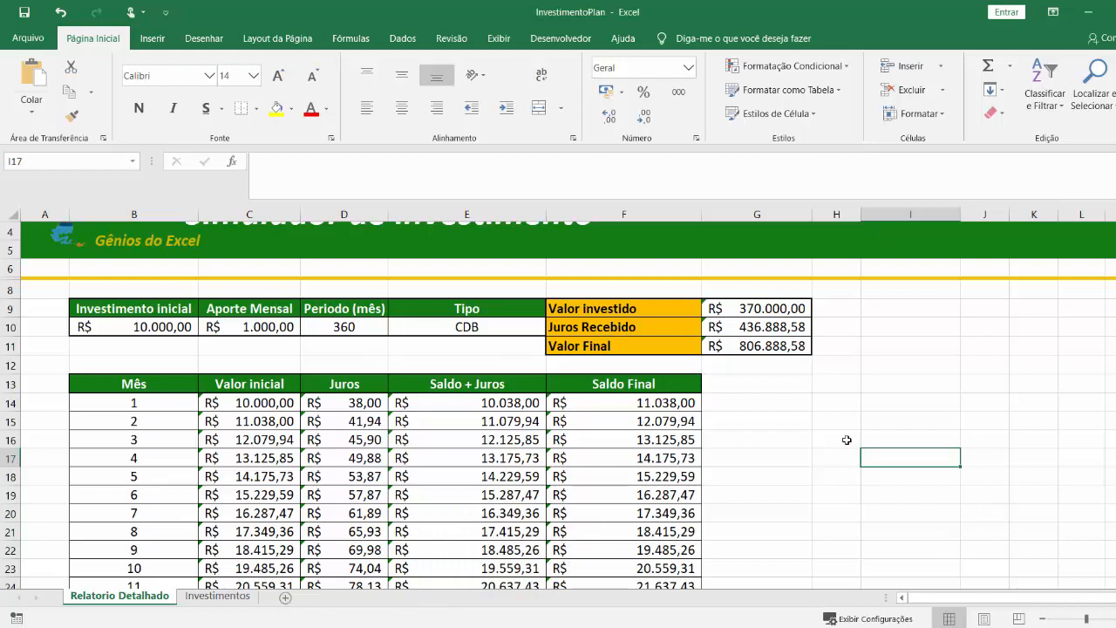
Create a new blank workbook and rename its sheet to "Relatório Detalhado".
key(ctrl+n)
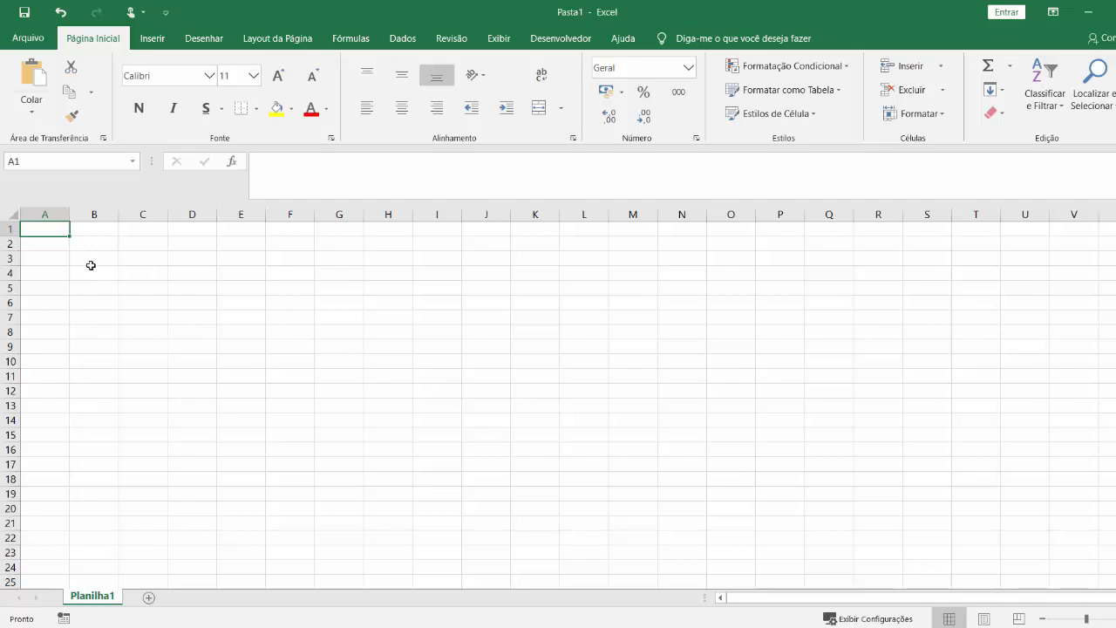
click(39, 262)
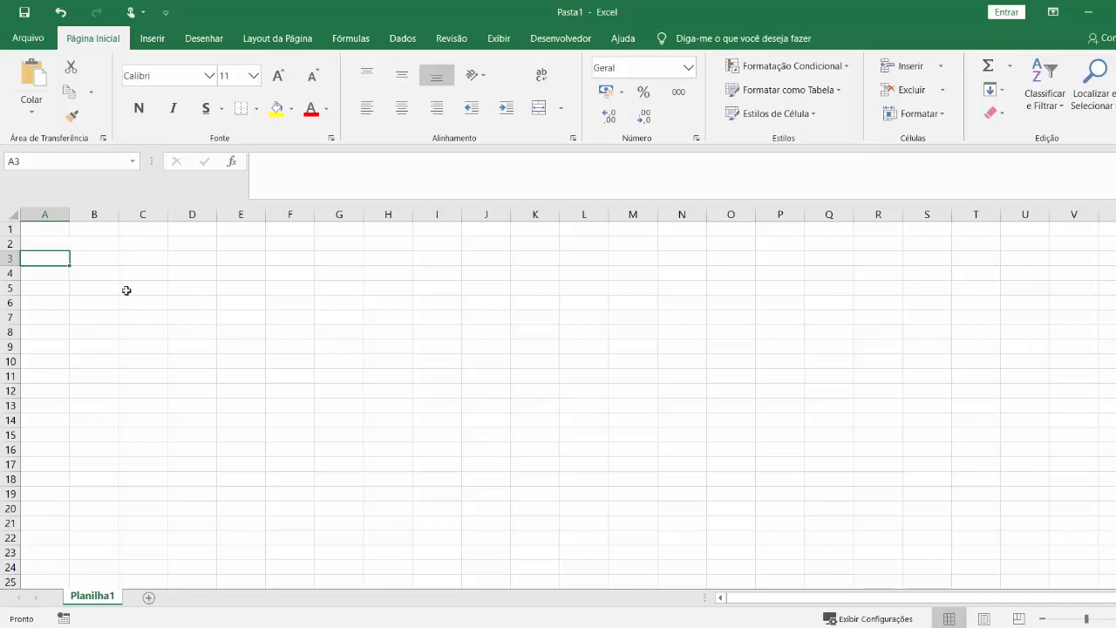
right_click(85, 597)
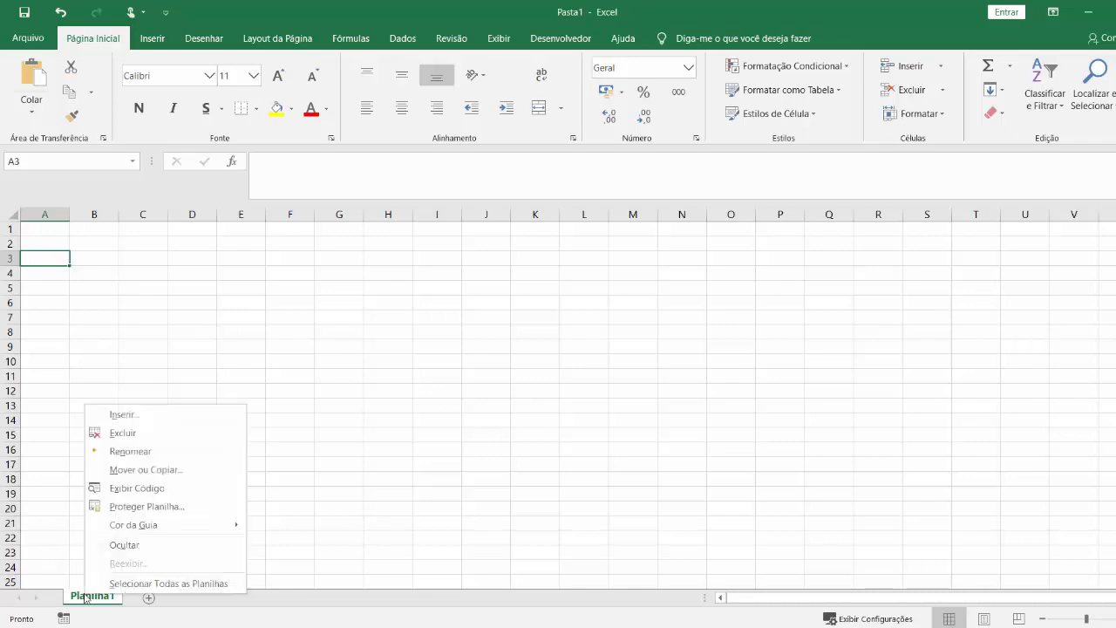
click(123, 451)
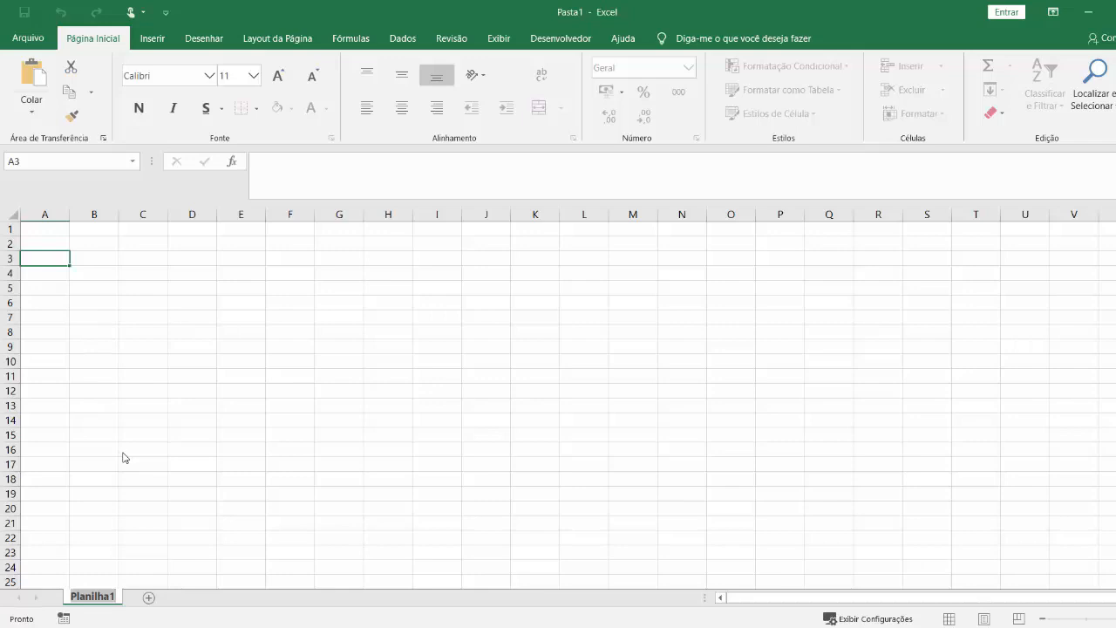
text(R)
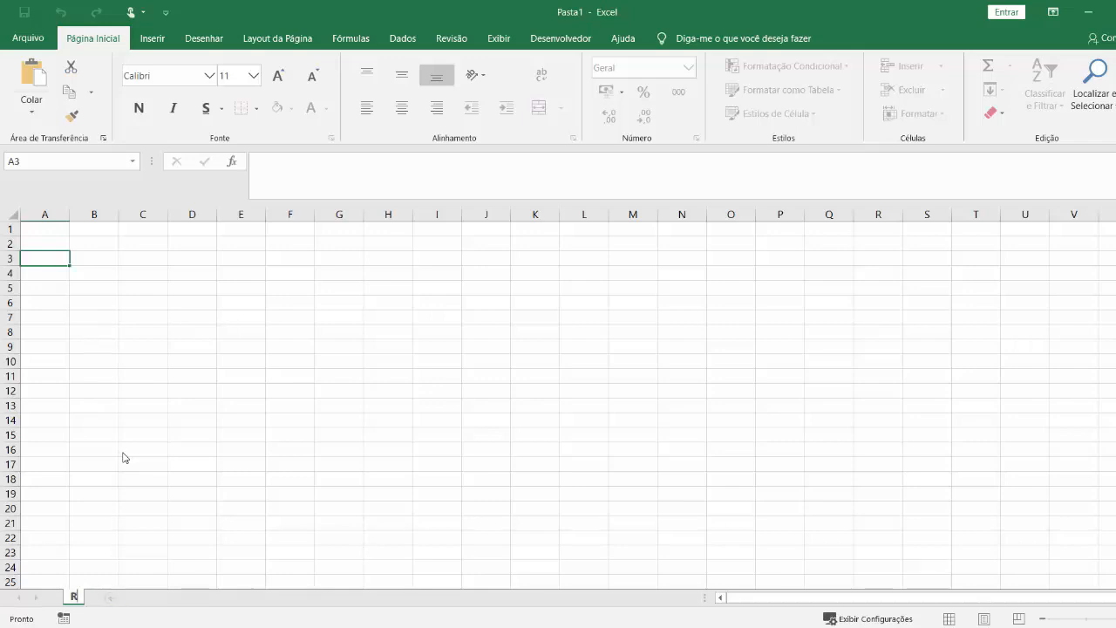
text(elatório Detalhado)
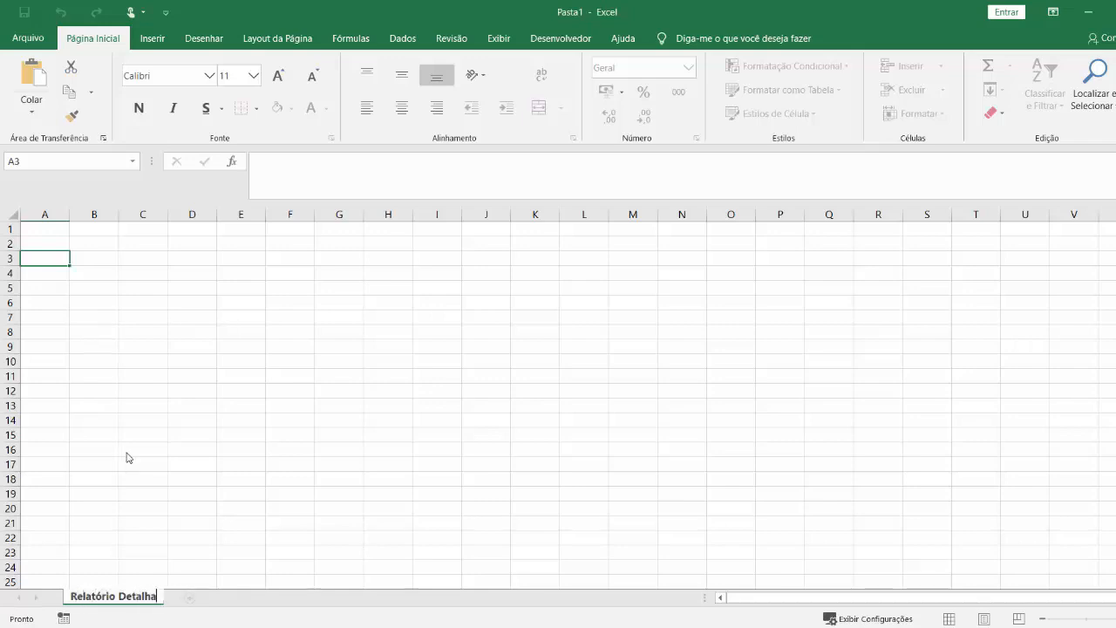
key(Return)
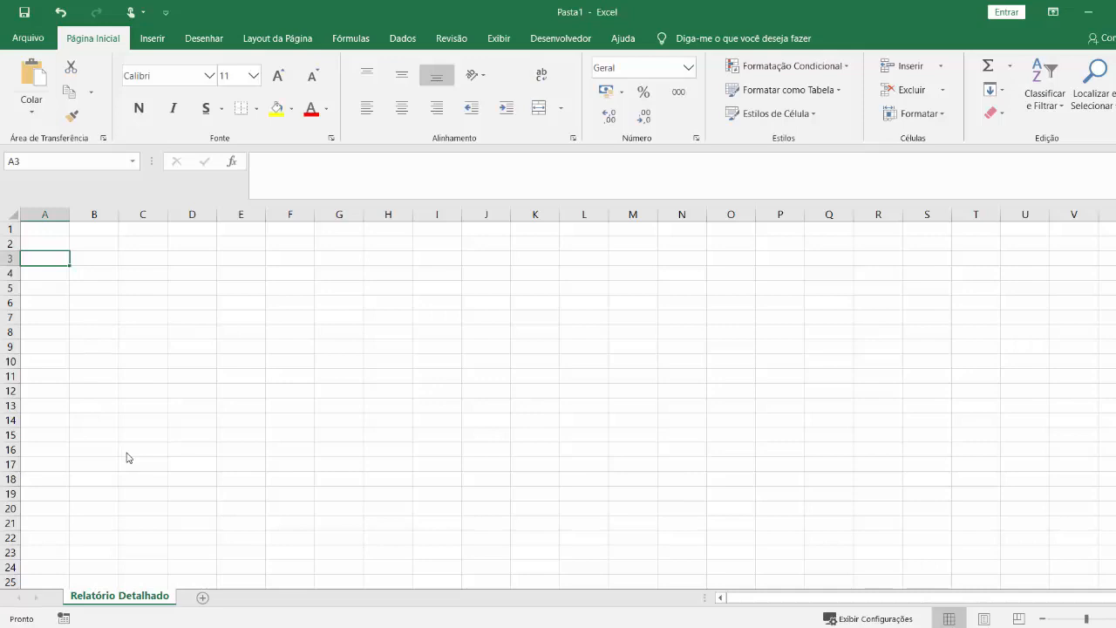
Enter the headers "Valor Inicial" in B3 and "Aporte Mensal" in C3.
click(94, 260)
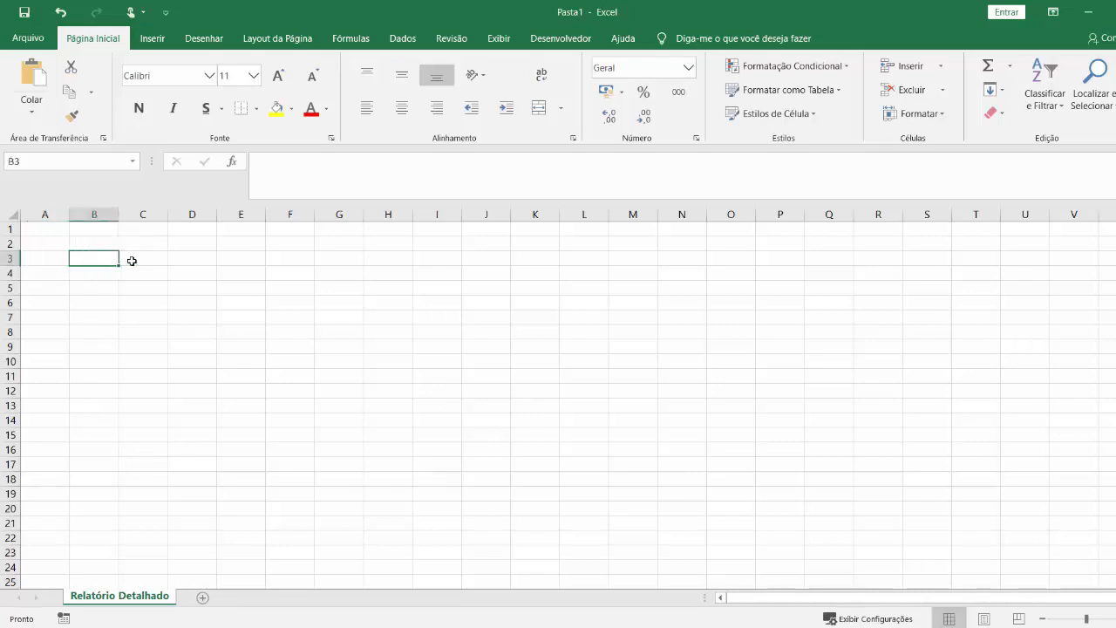
text(Val)
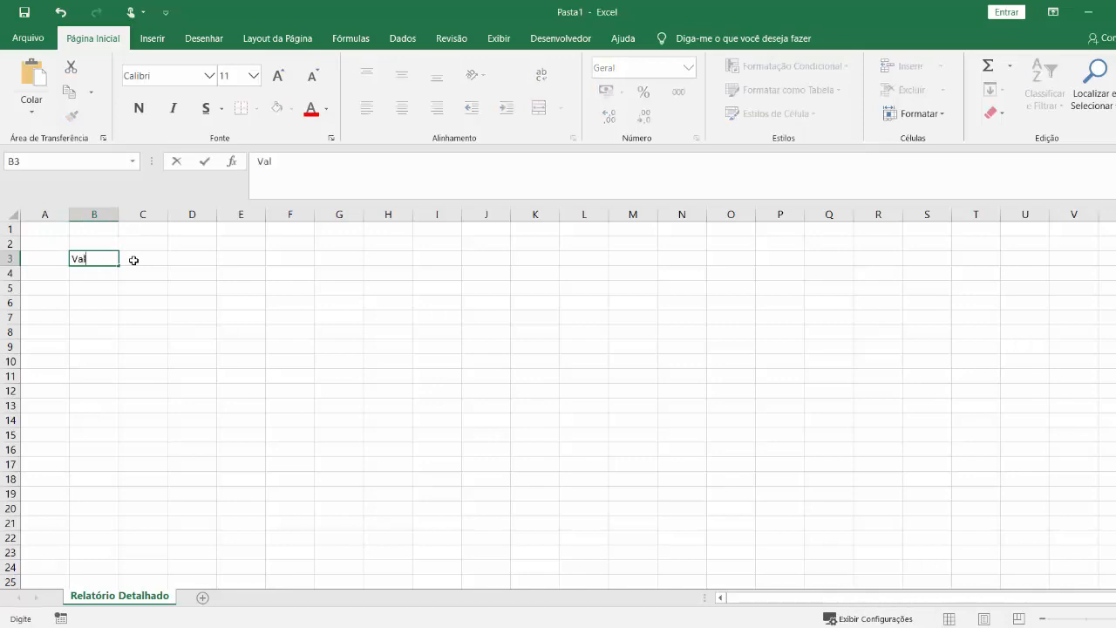
text(or Inicial)
click(142, 254)
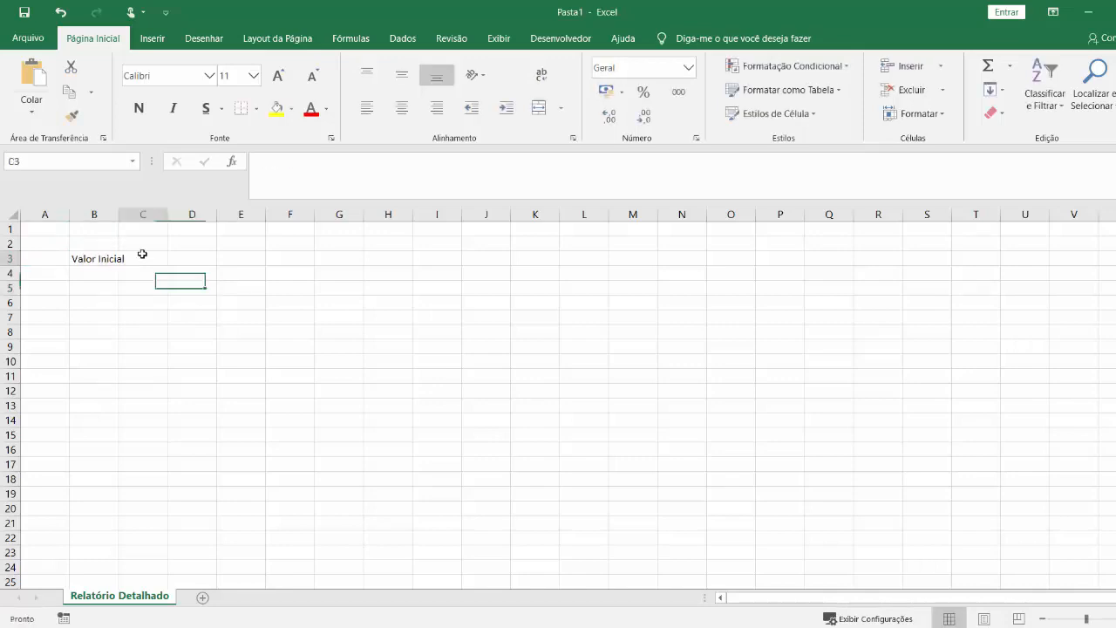
text(Aporte Mensal)
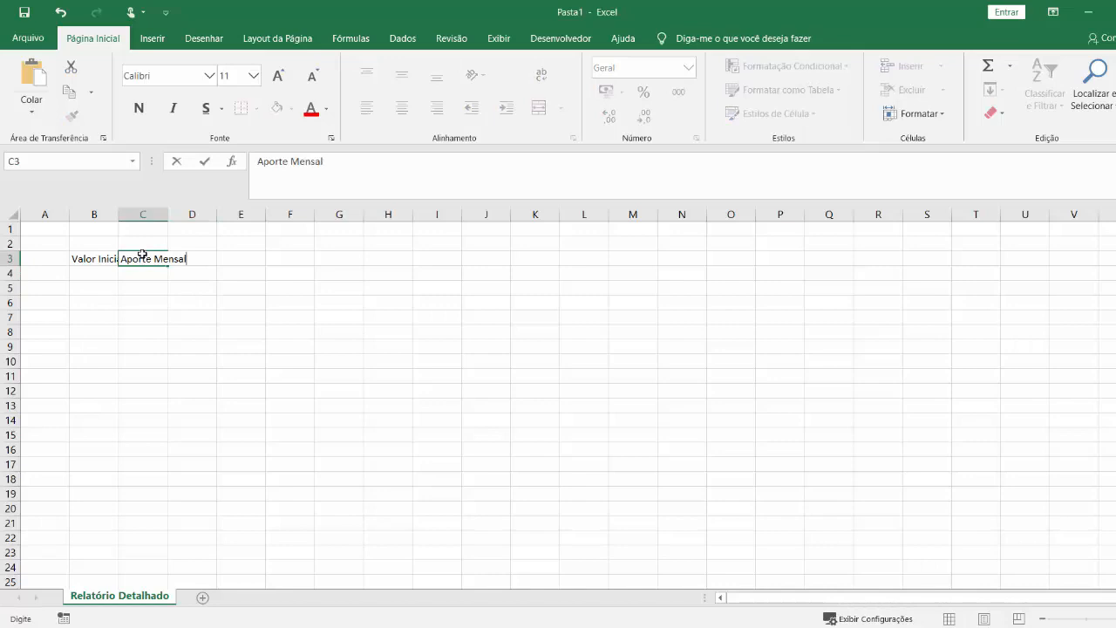
key(Return)
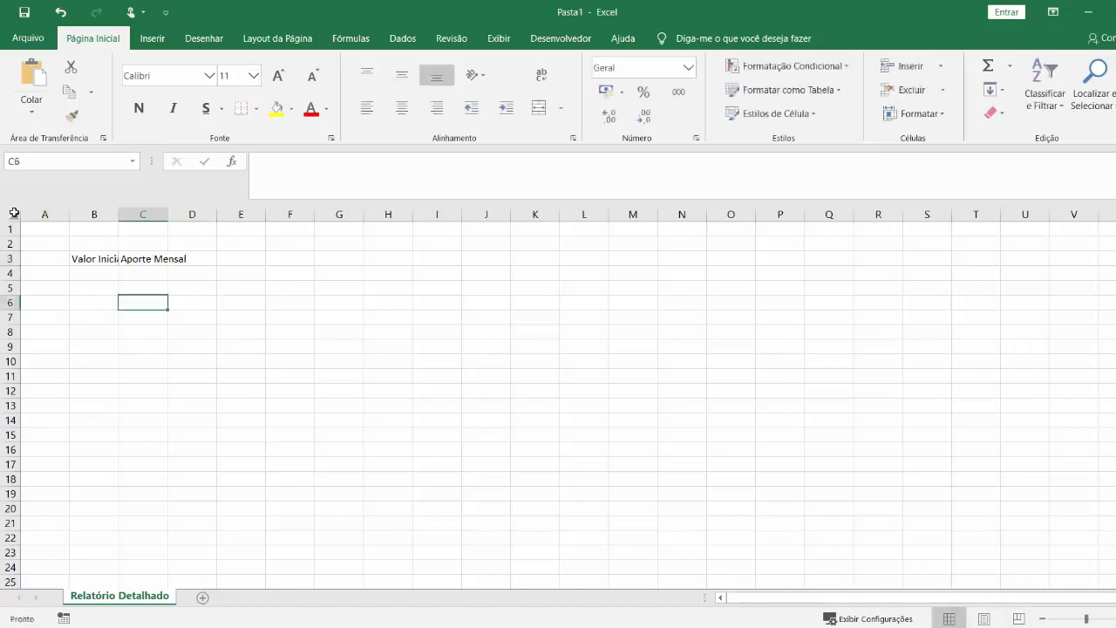
Increase the font size of the entire sheet to 12.
click(12, 213)
click(192, 402)
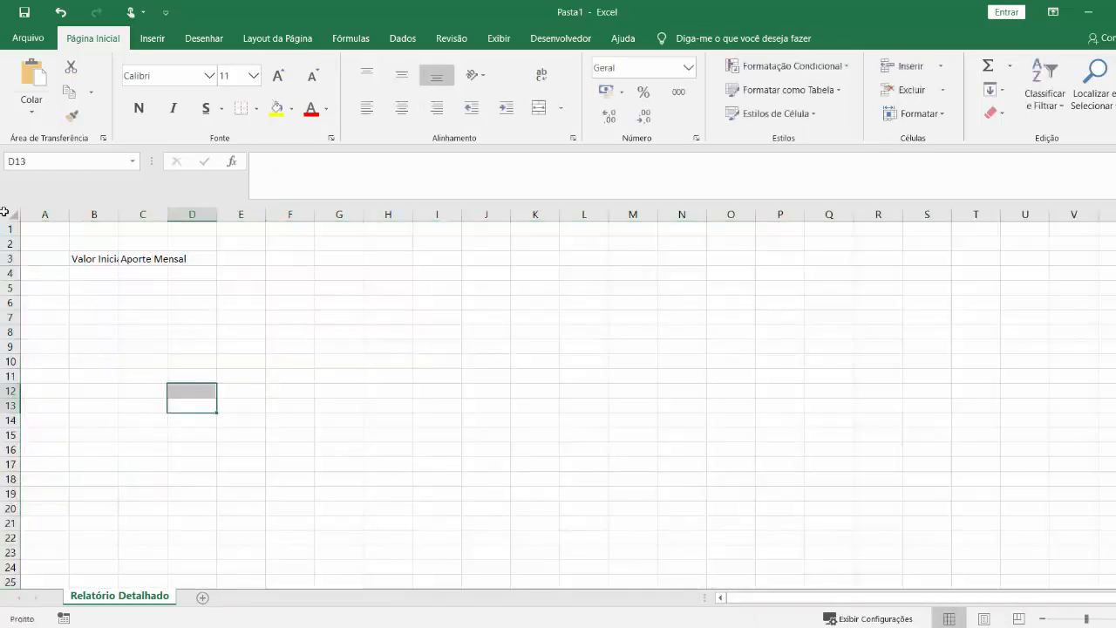
click(12, 214)
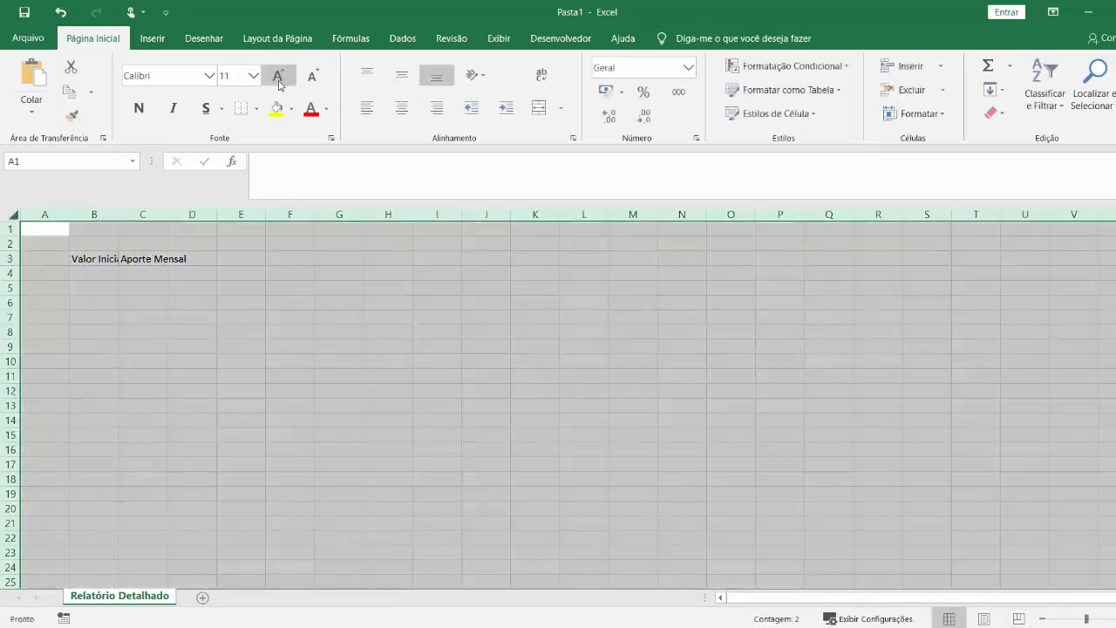
click(279, 76)
click(248, 323)
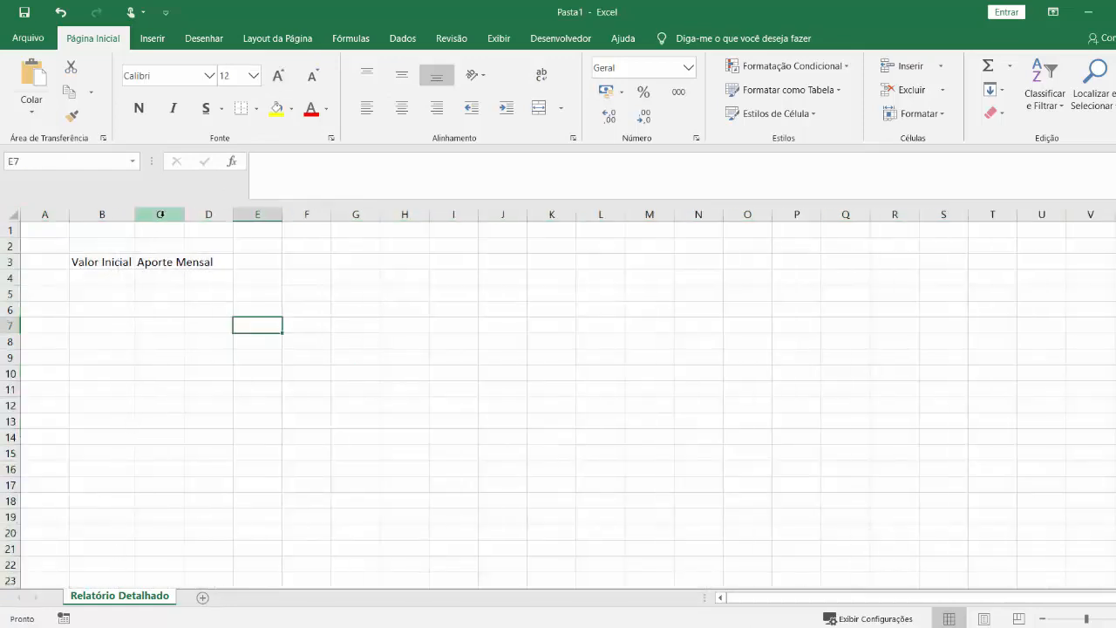
Auto-fit the width of column C to its "Aporte Mensal" header.
click(184, 215)
double_click(184, 214)
click(184, 214)
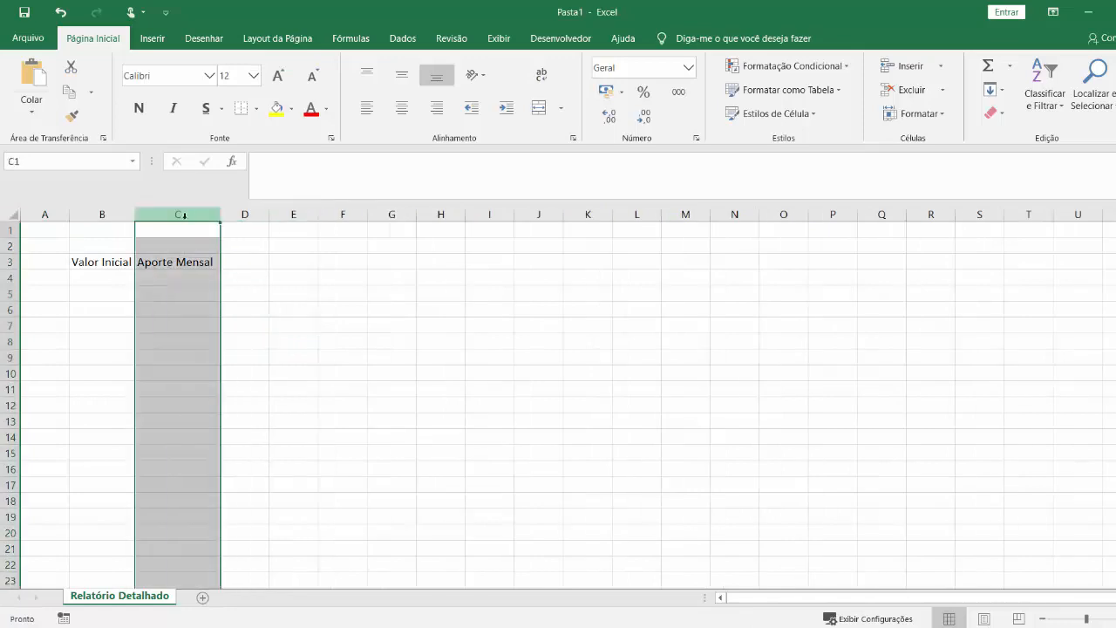
click(275, 363)
Enter the header "Período (Mês)" in D3 and auto-fit the width of column D.
click(241, 262)
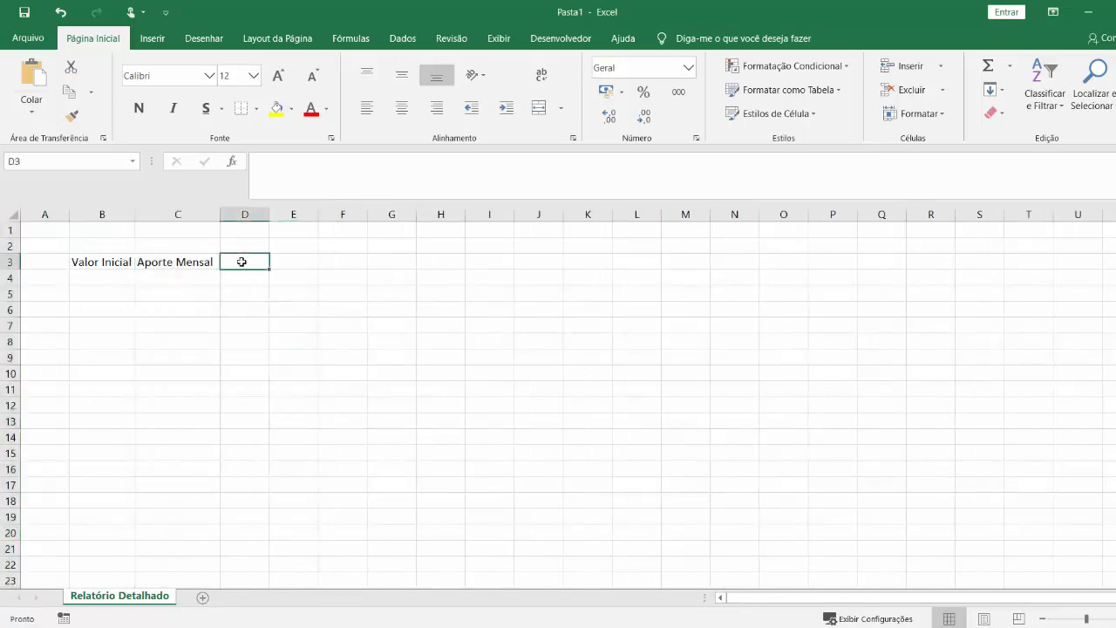
text(Prio)
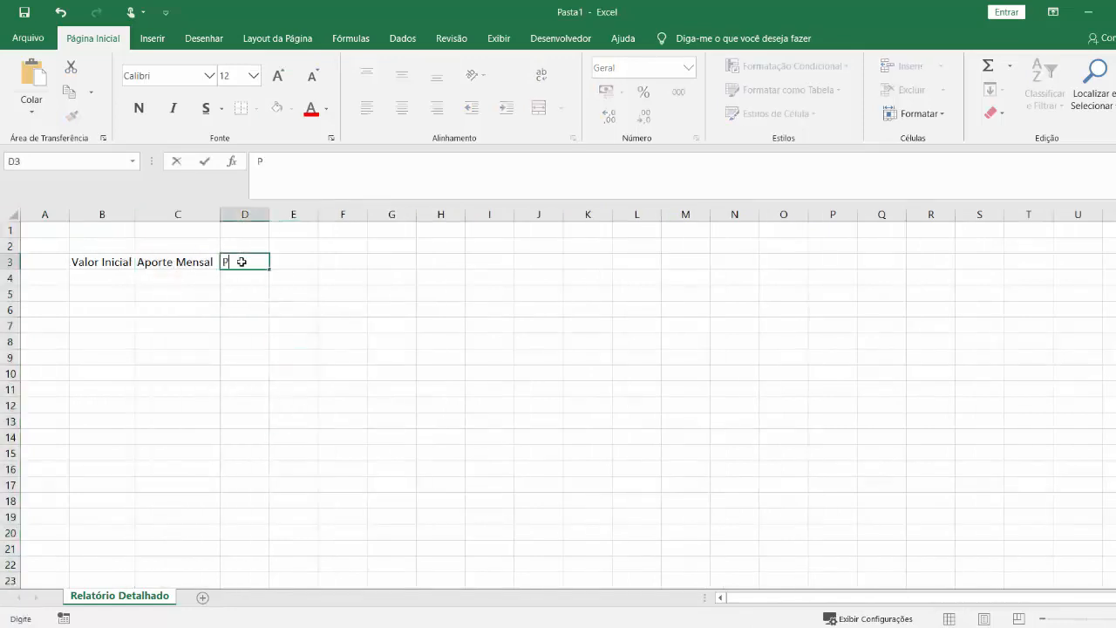
key(BackSpace)
key(BackSpace)
text(eríodo ()
text(Mês)
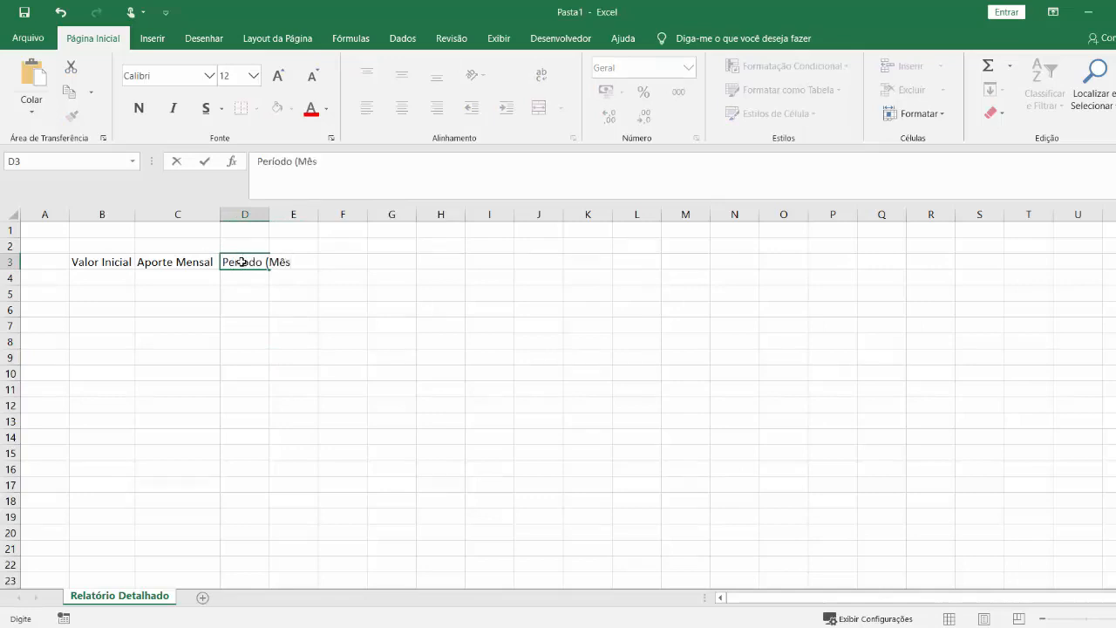
key(Return)
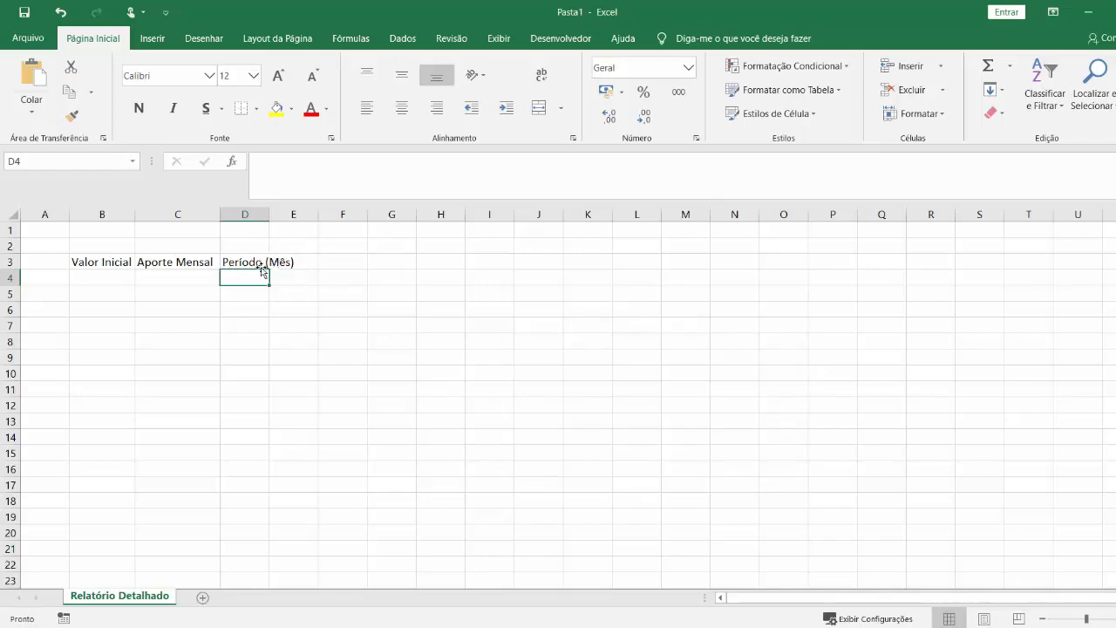
double_click(268, 215)
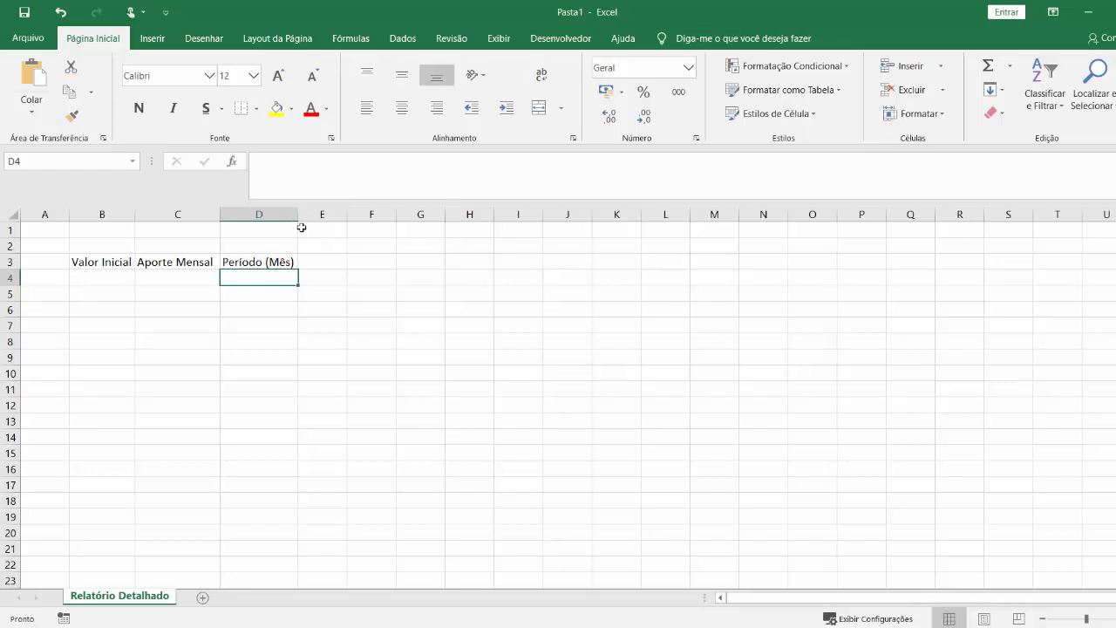
Enter the header "Tipo Invest." in E3 and auto-fit the width of column E.
click(322, 262)
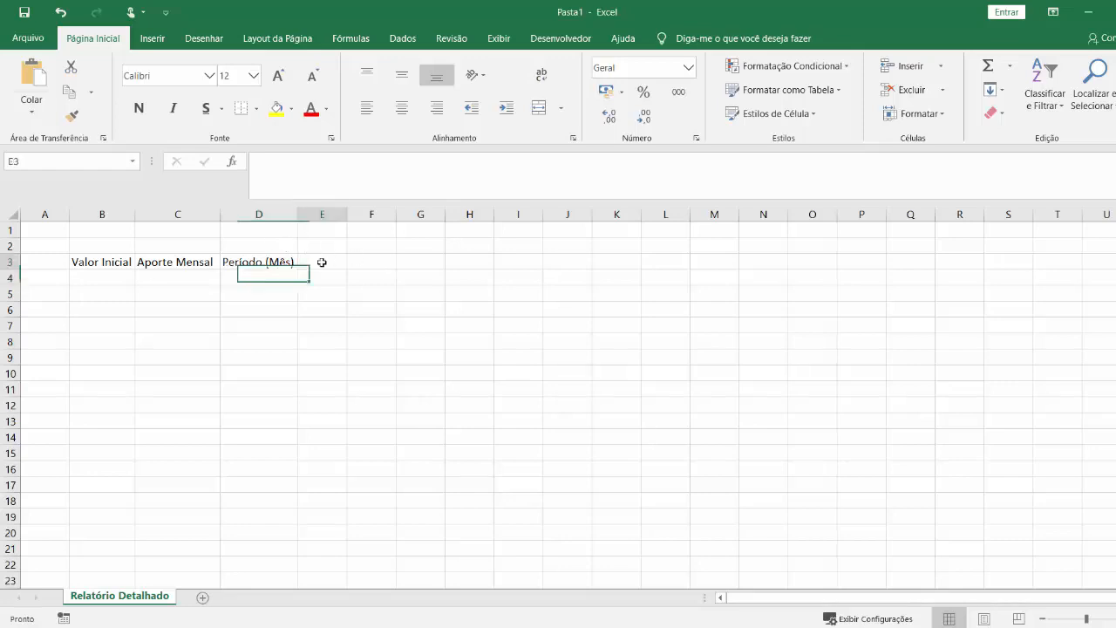
text(Tipo)
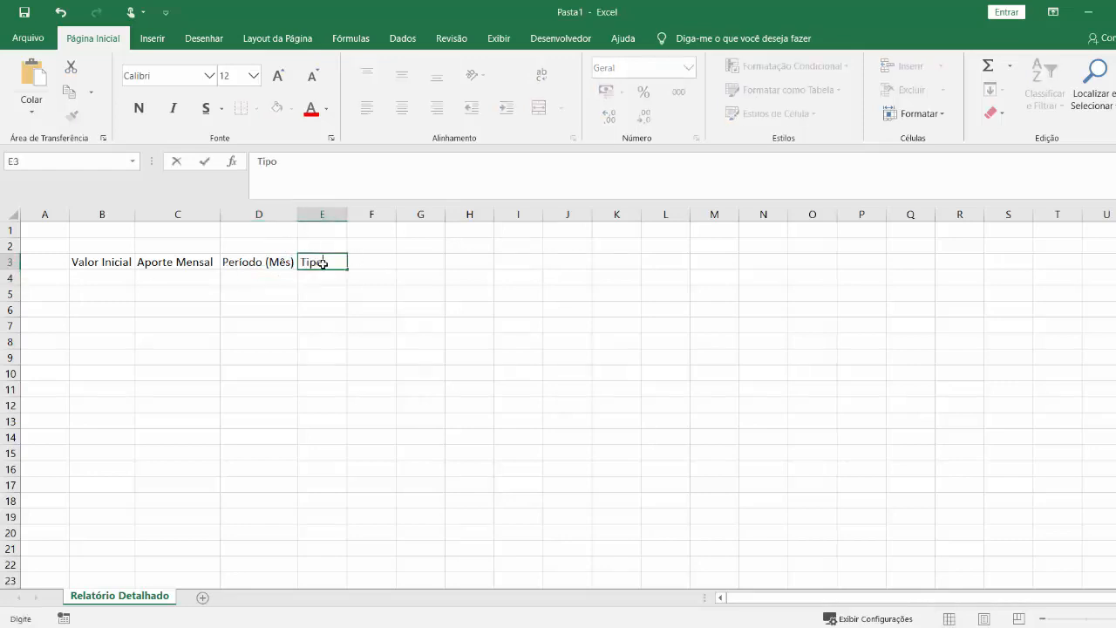
text( Invest.)
key(Return)
double_click(347, 212)
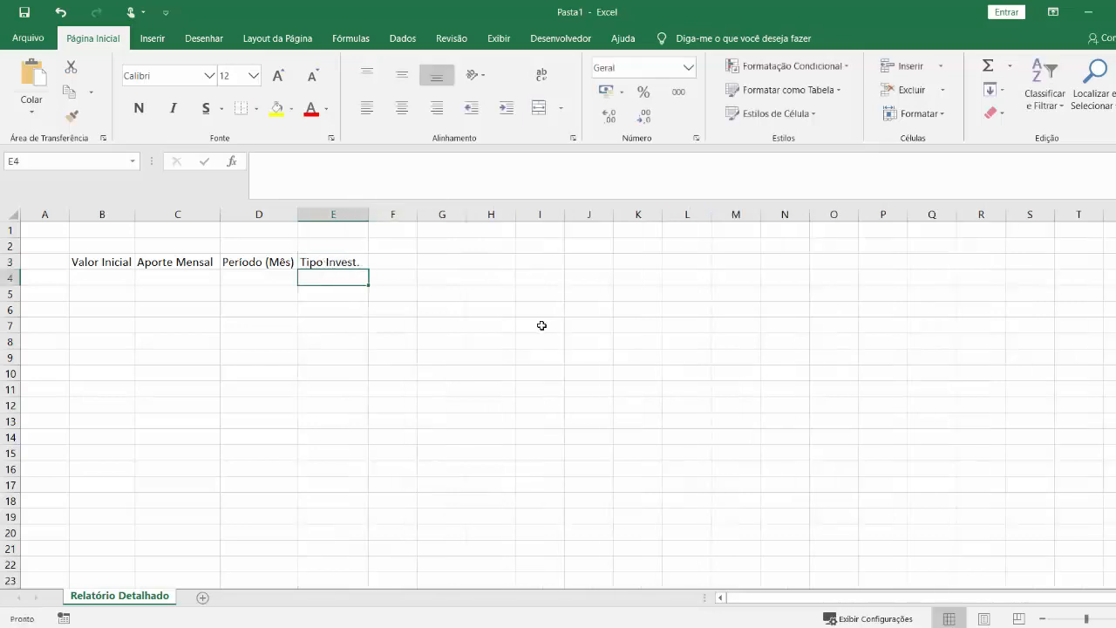
click(116, 278)
click(210, 278)
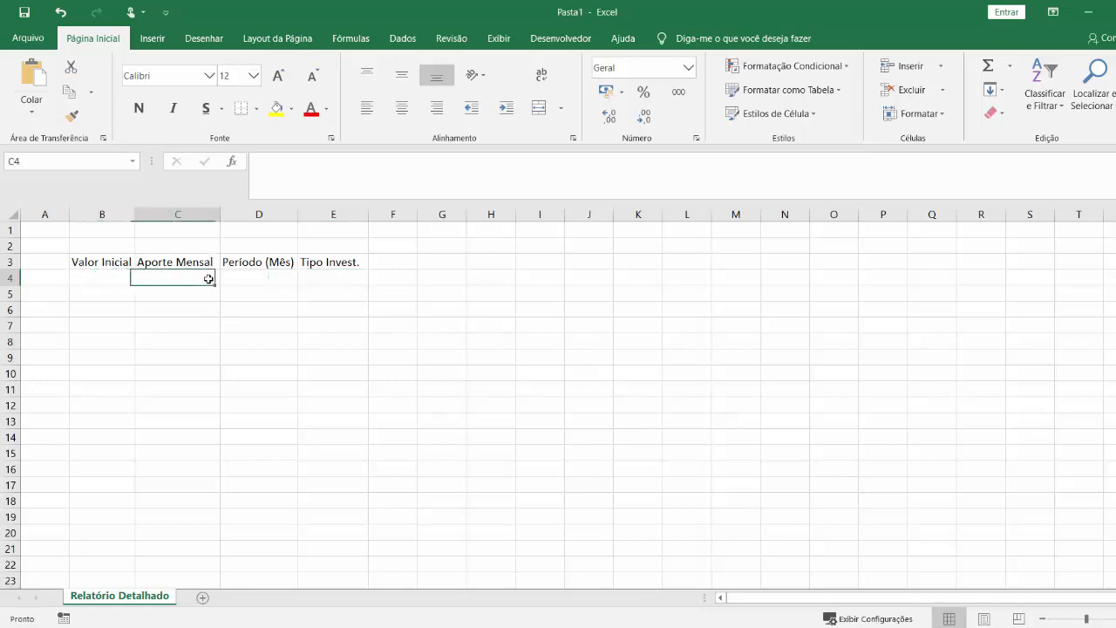
click(266, 273)
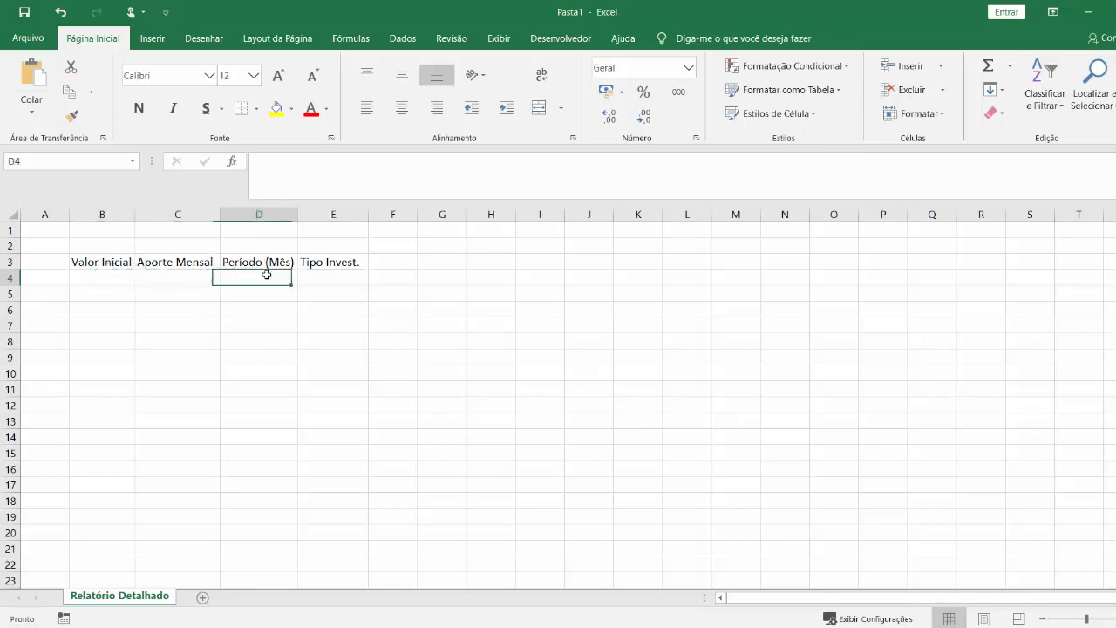
click(340, 276)
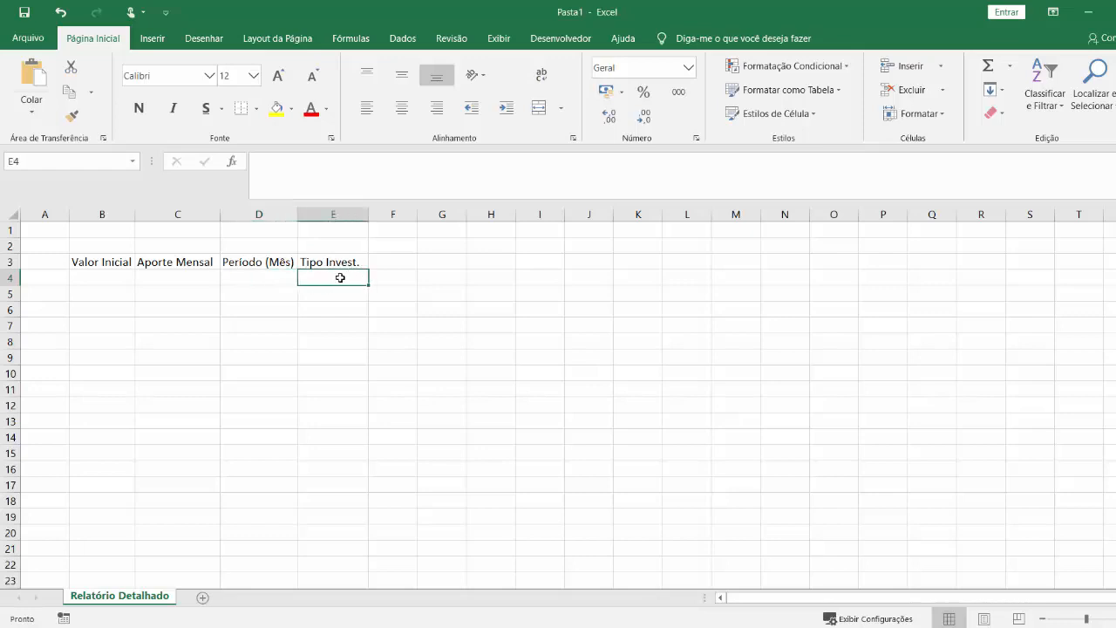
click(129, 332)
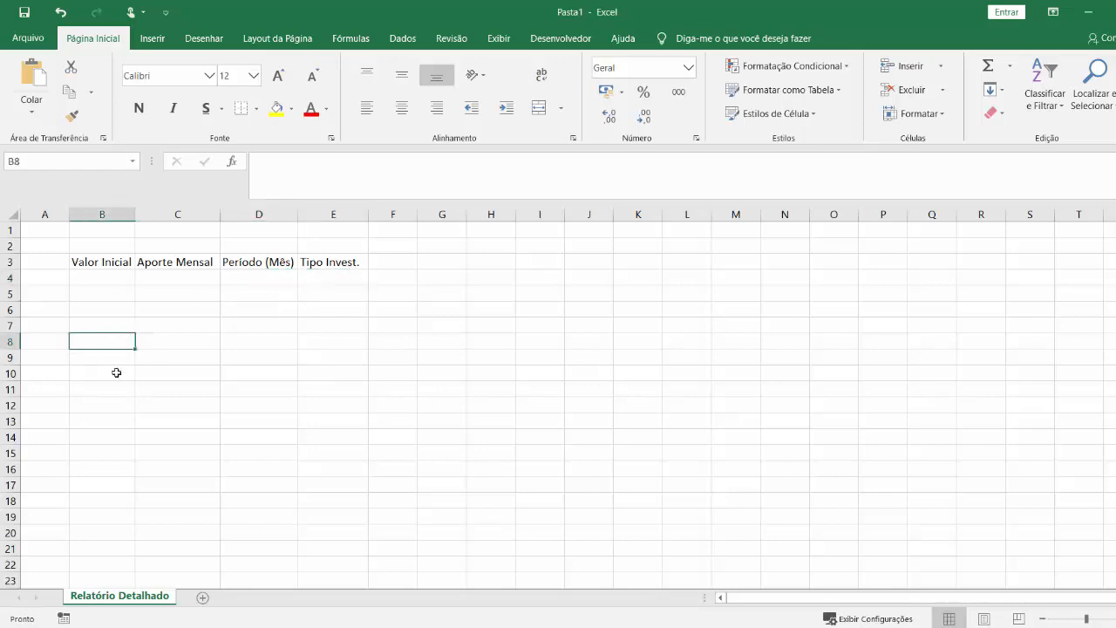
Start the second table's header row with "Mês" in B7 and "Valor Inicial" in C7.
click(91, 320)
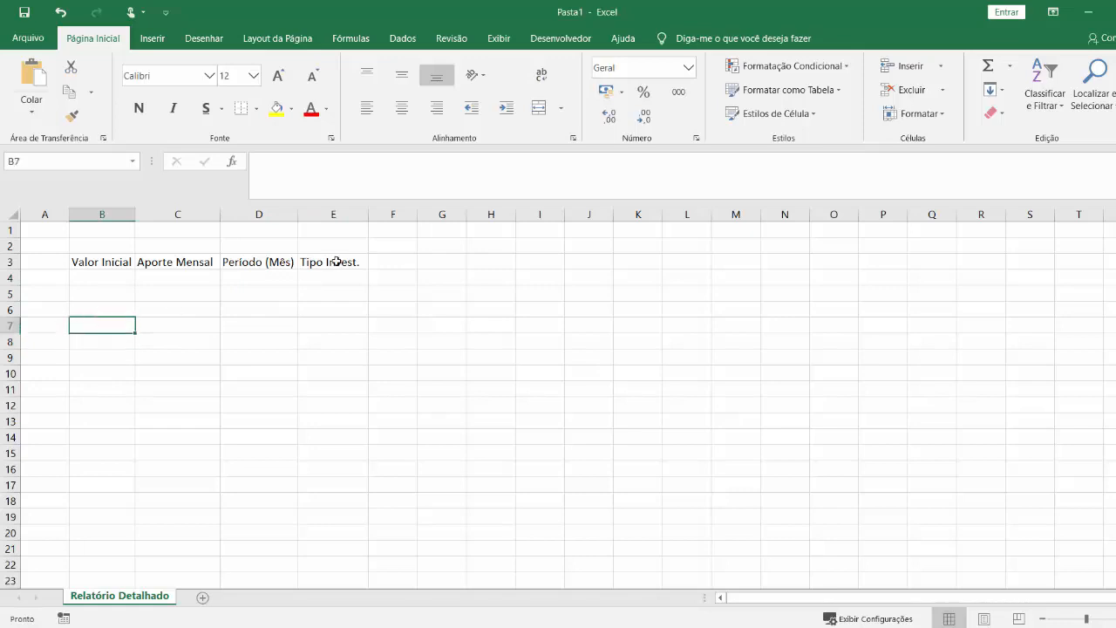
text(Mês)
key(Tab)
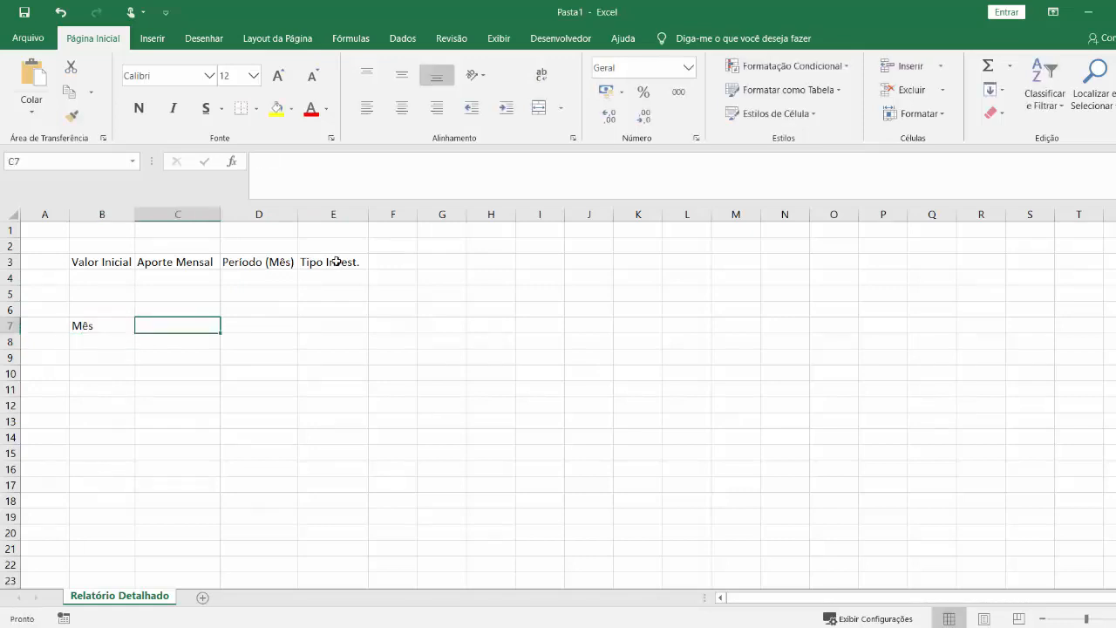
text(Valor Inicial)
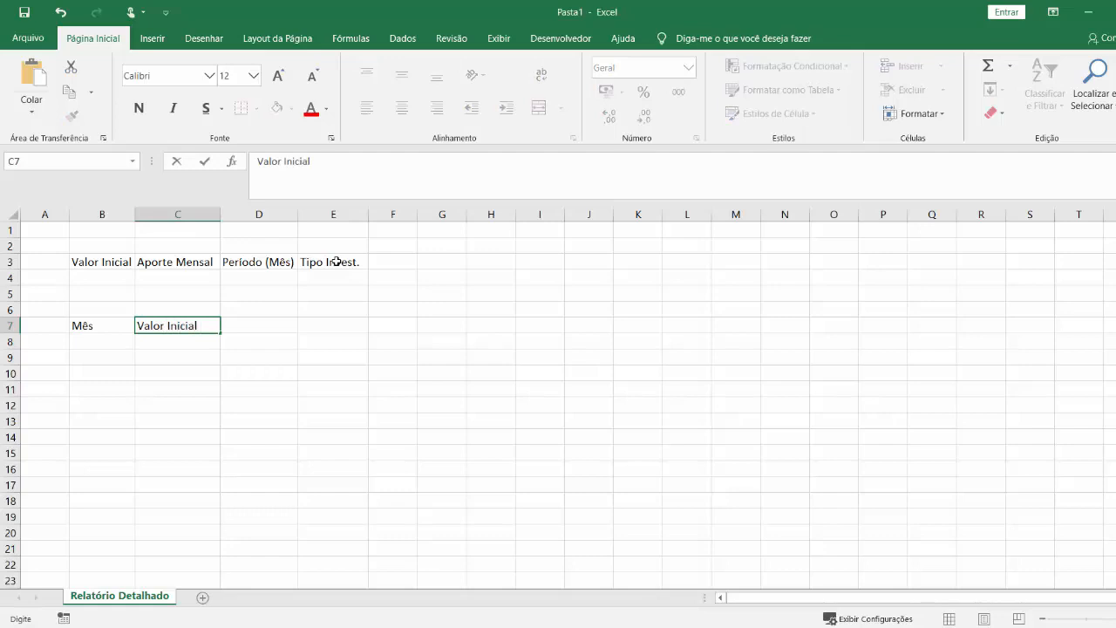
key(Tab)
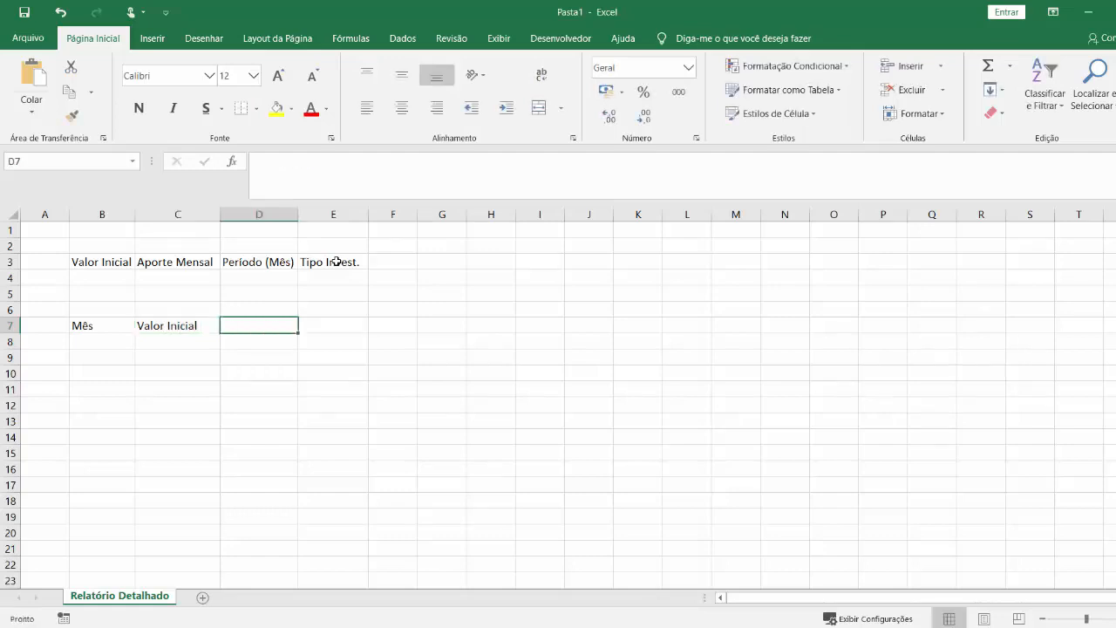
Enter the headers "Juros" in D7 and "Valor Final" in E7 of the second table.
text(Juros)
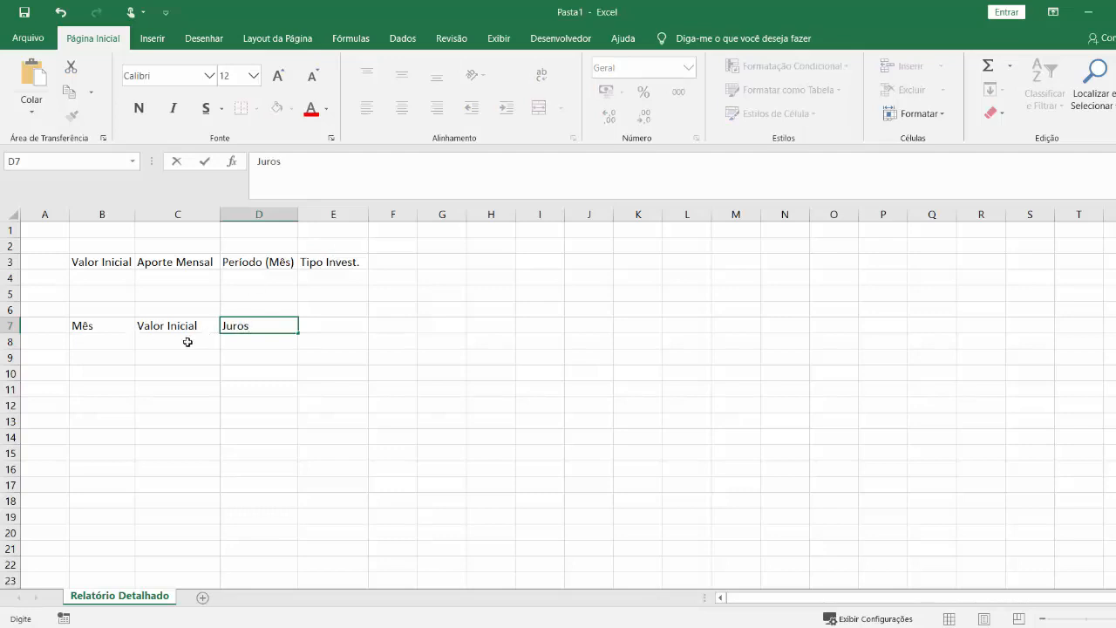
key(Return)
key(Up)
key(Right)
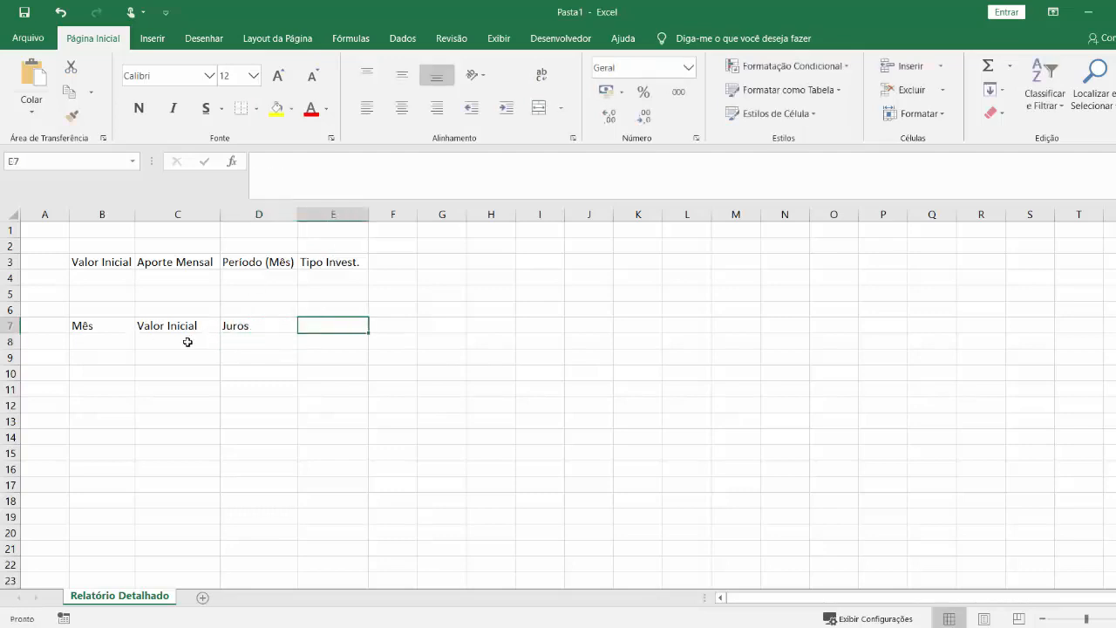
text(Valor FInal)
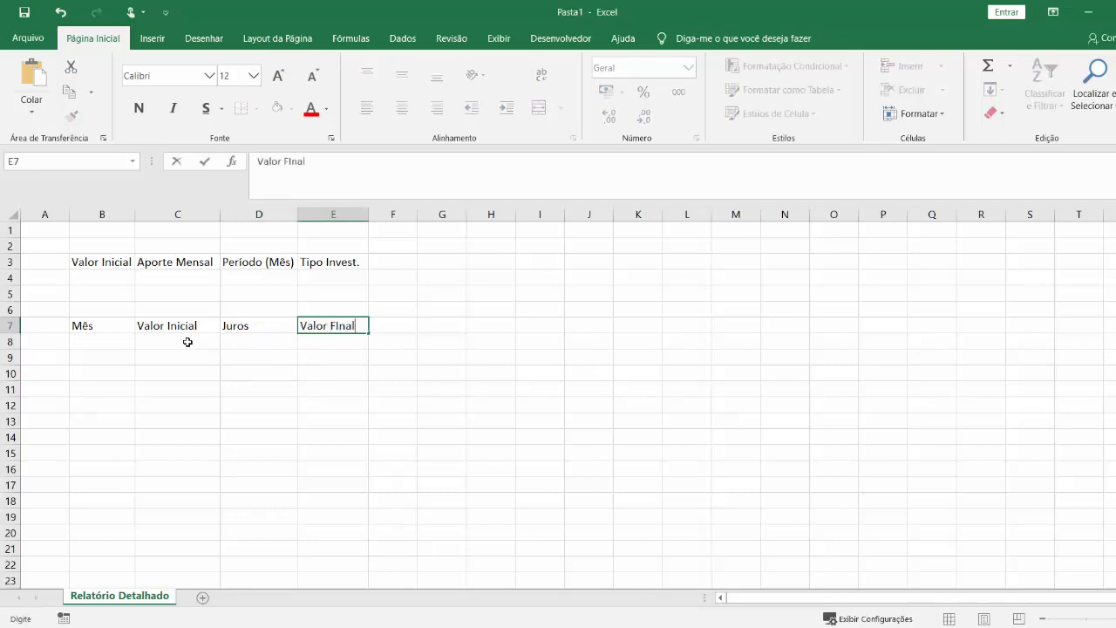
key(BackSpace)
key(BackSpace)
key(BackSpace)
key(BackSpace)
text(inal)
key(Return)
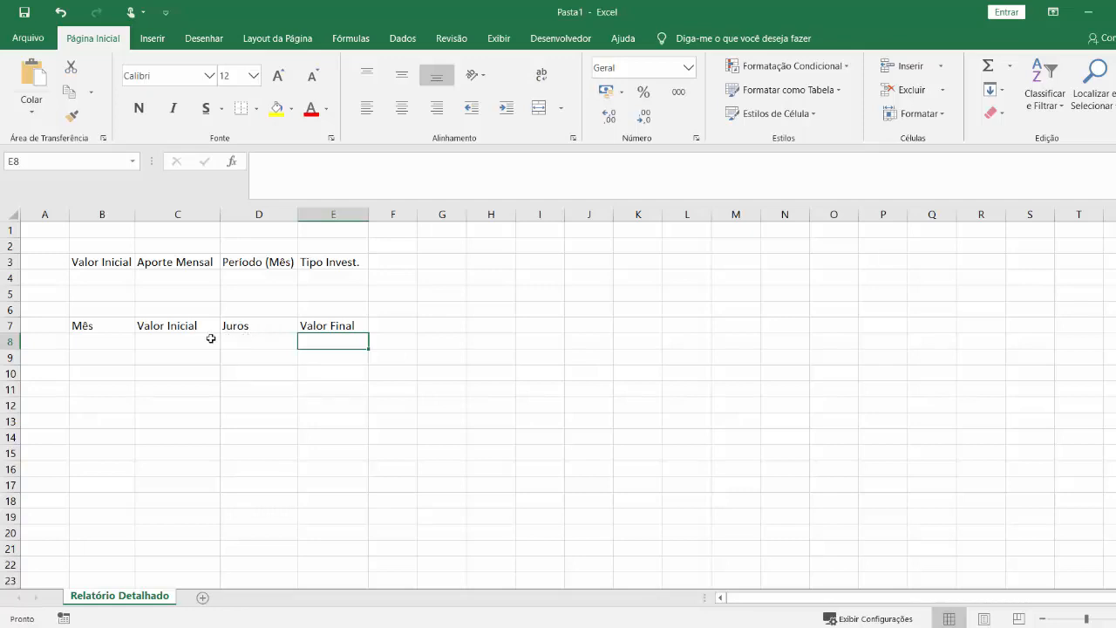
click(132, 342)
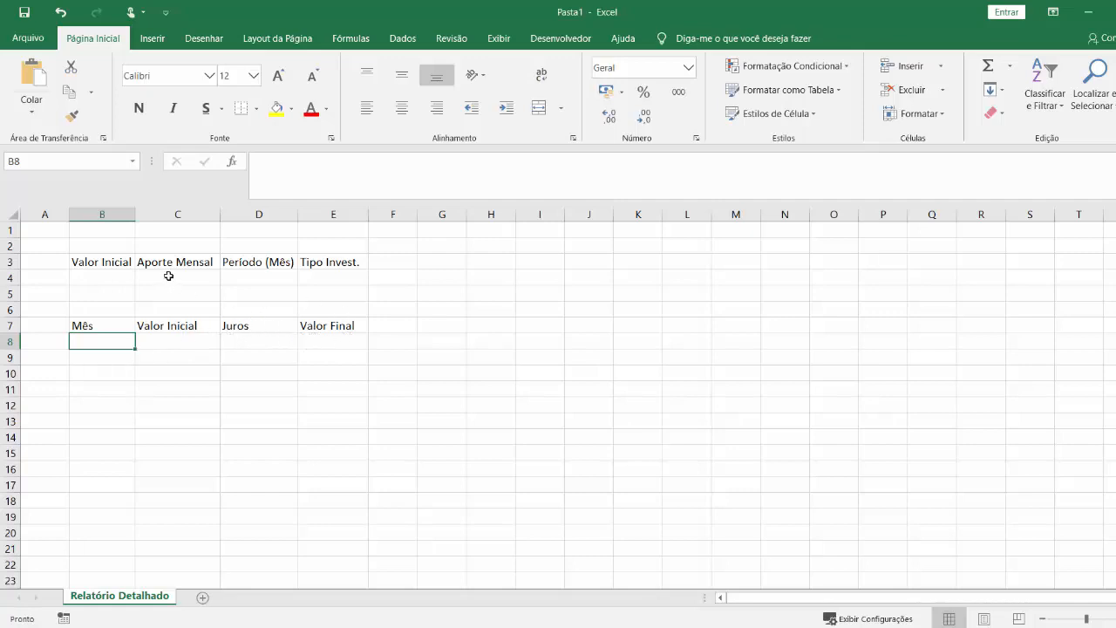
click(327, 340)
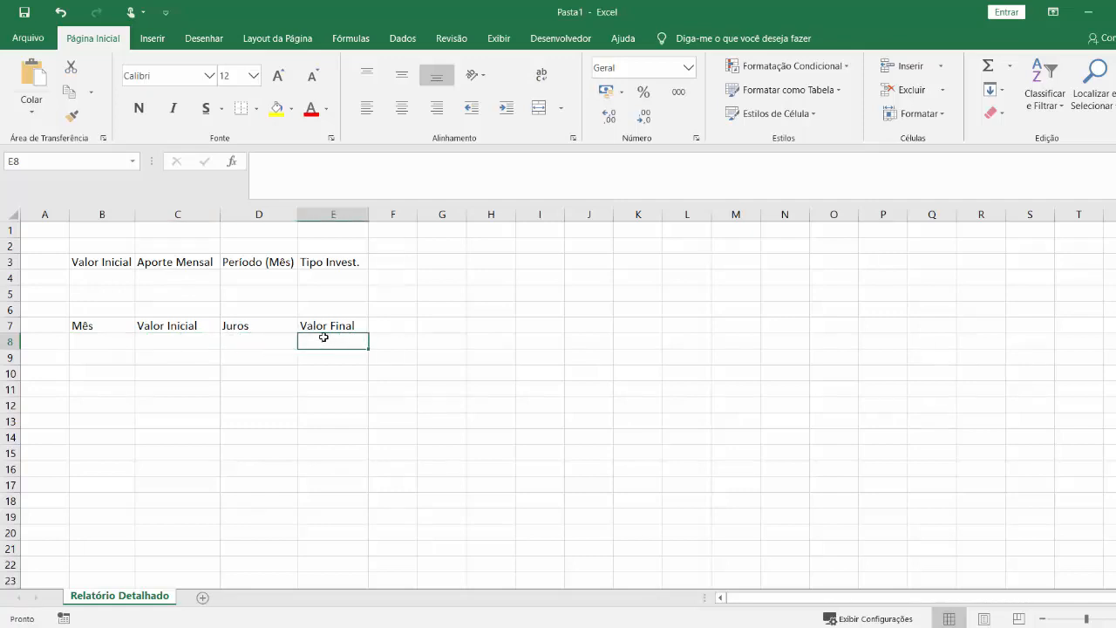
click(174, 357)
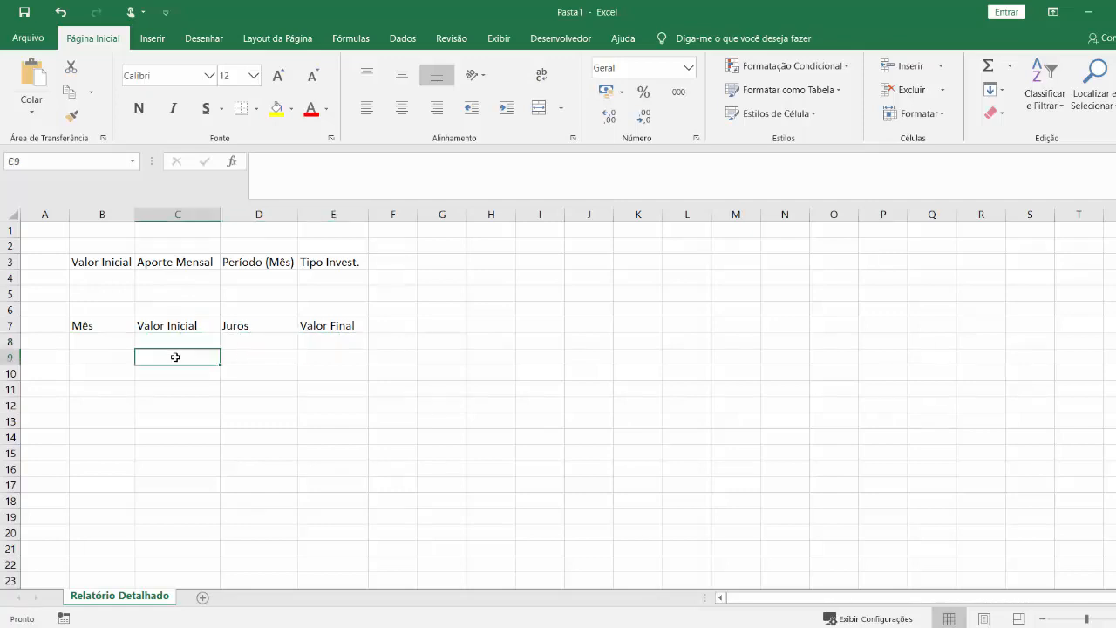
click(334, 325)
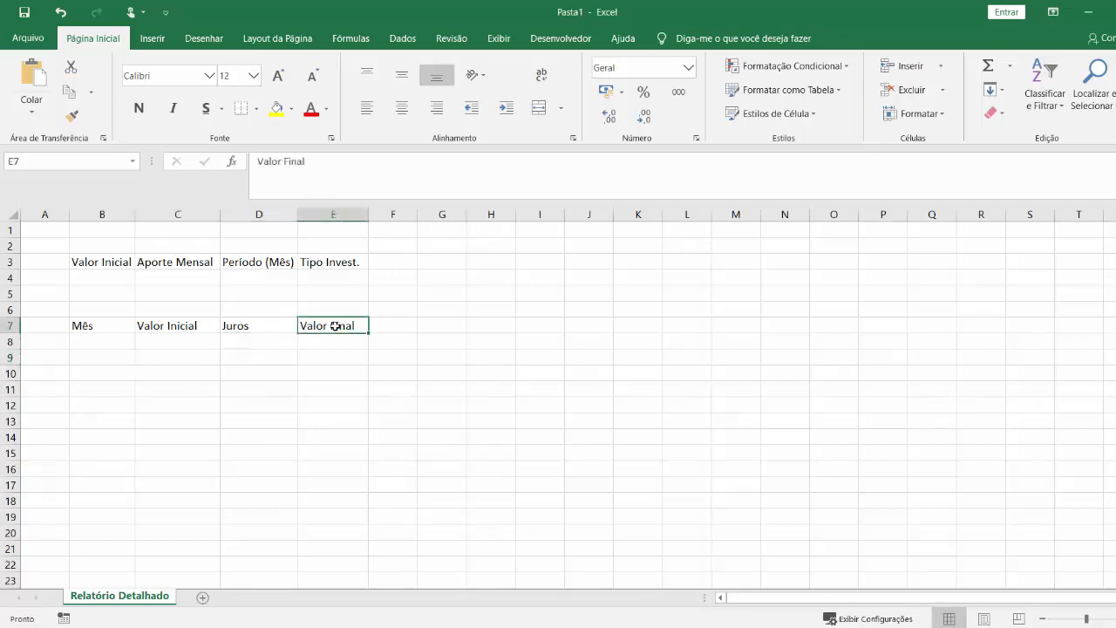
click(188, 343)
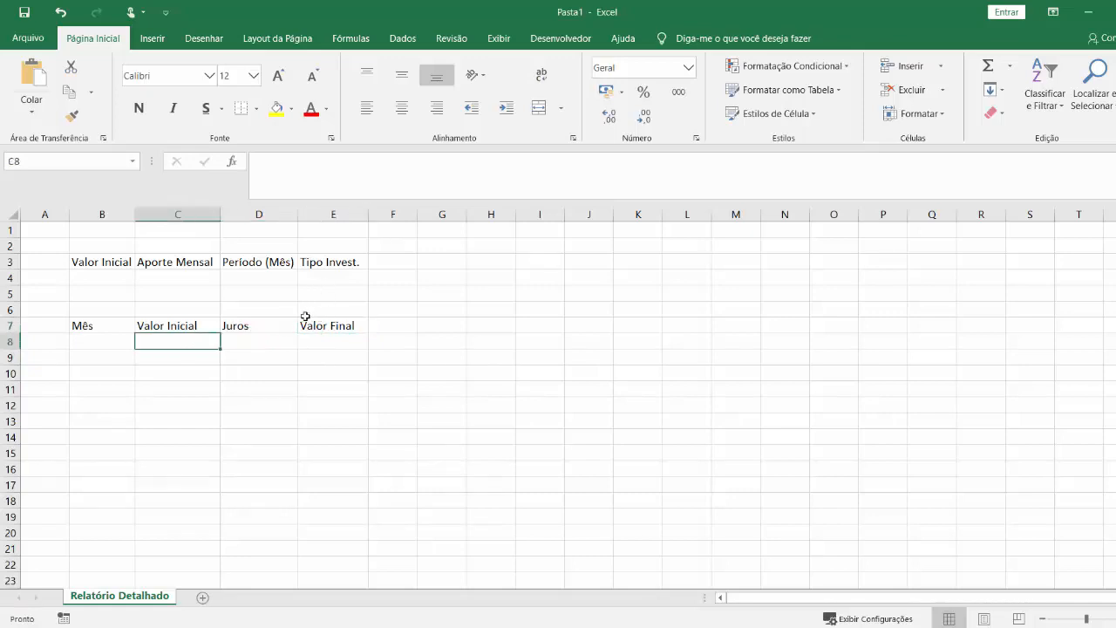
Move the "Valor Final" header from E7 to F7.
click(349, 330)
drag(366, 336, 383, 329)
Enter the header "Val. Inicial + Juros" in E7 and widen columns E and F to fit their headers.
click(341, 325)
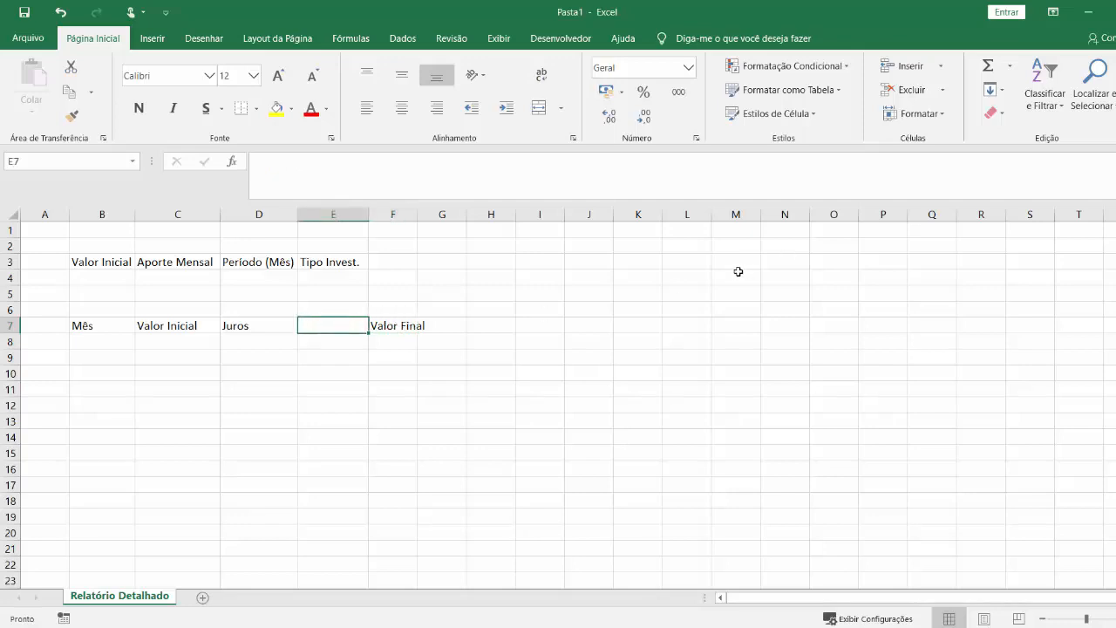
text(Val. Ini)
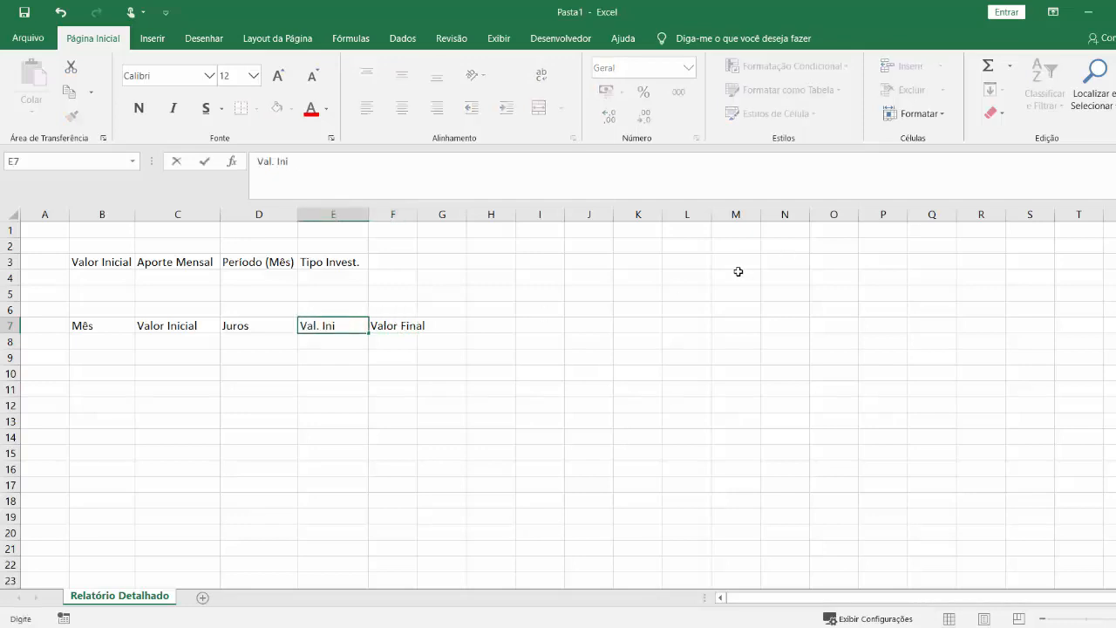
text(cial + Juros)
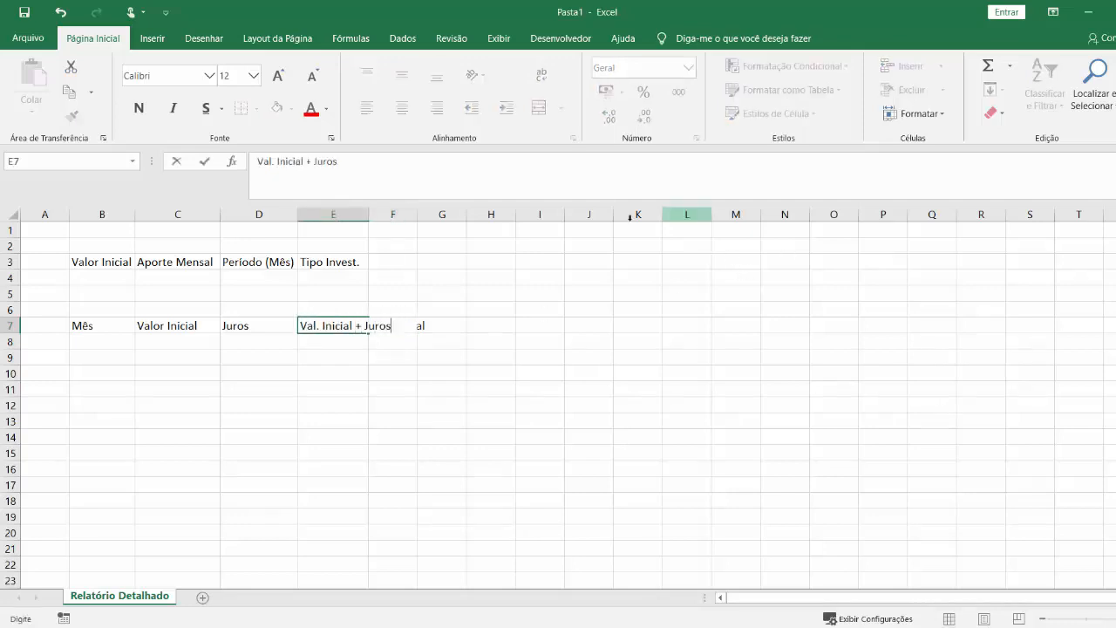
click(589, 341)
double_click(371, 213)
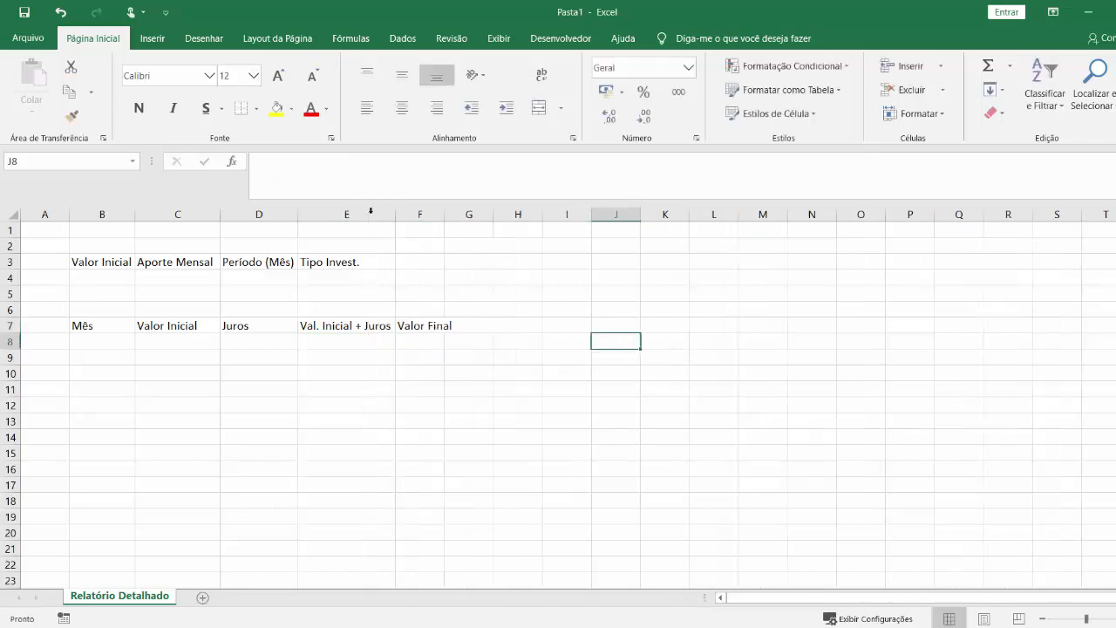
click(384, 405)
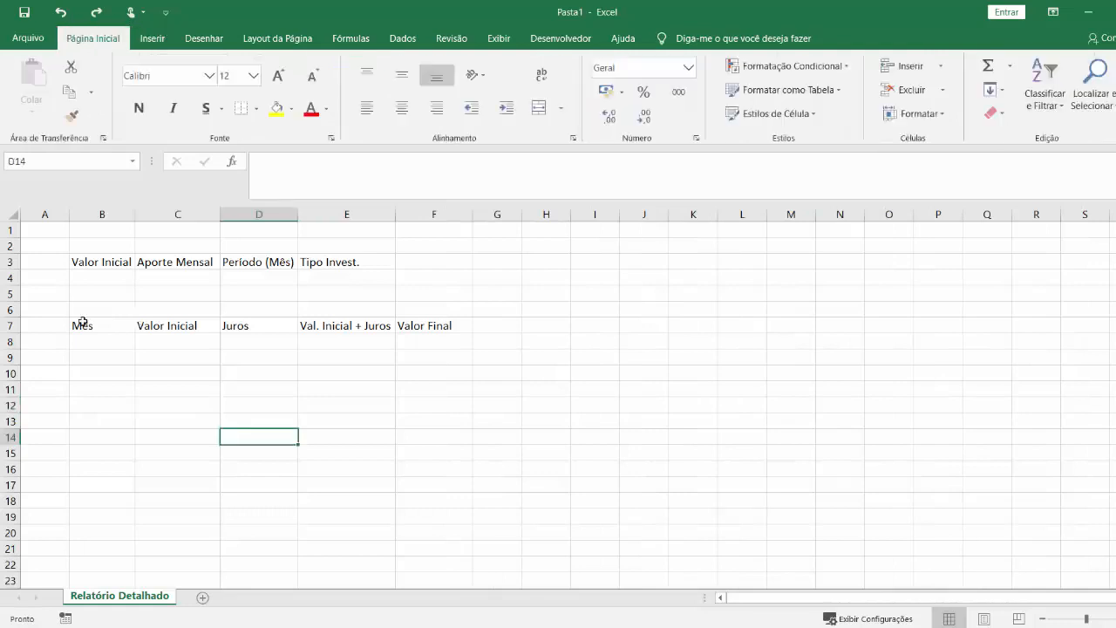
Center the headers in B7:F7 horizontally and vertically and make them bold.
drag(82, 325, 436, 325)
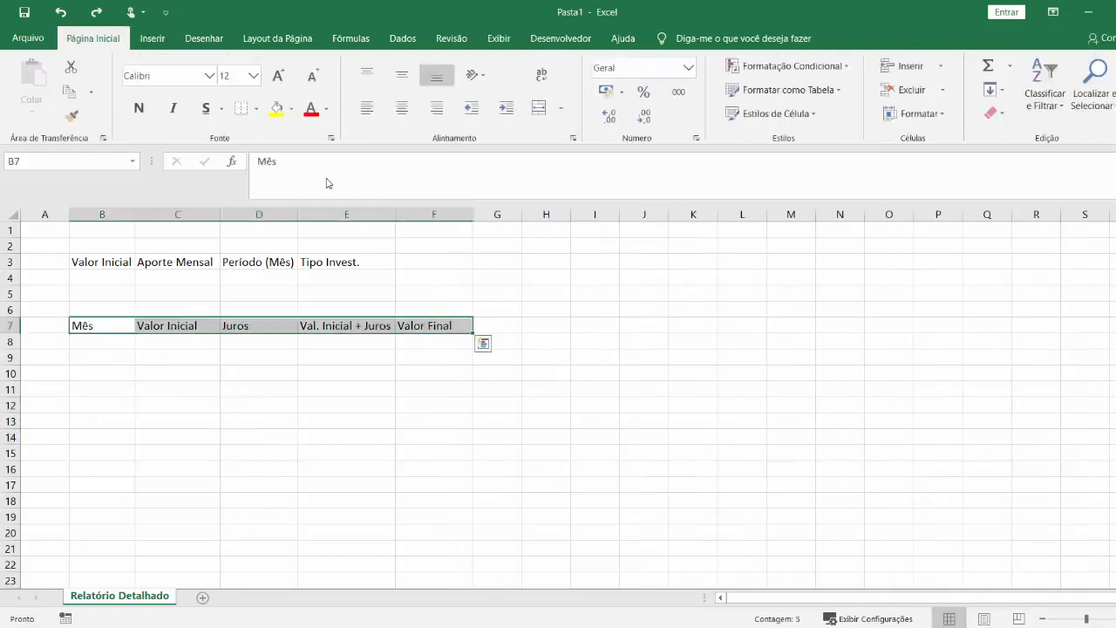
click(401, 107)
click(401, 74)
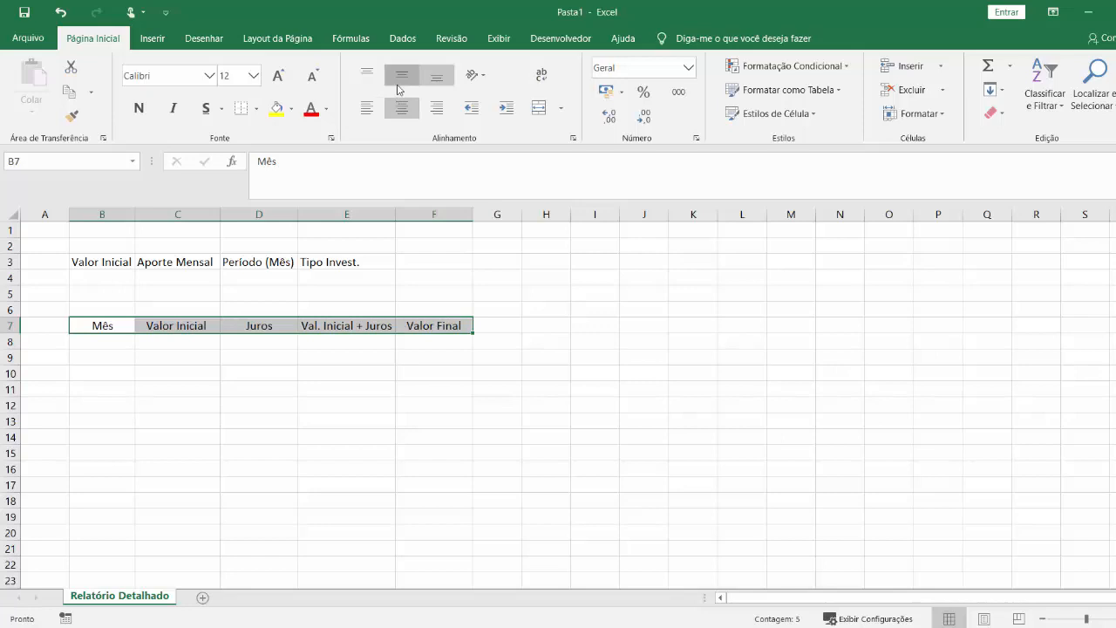
click(139, 107)
Set the font size of the B7:F7 headers to 14 and auto-fit the width of column E.
click(277, 78)
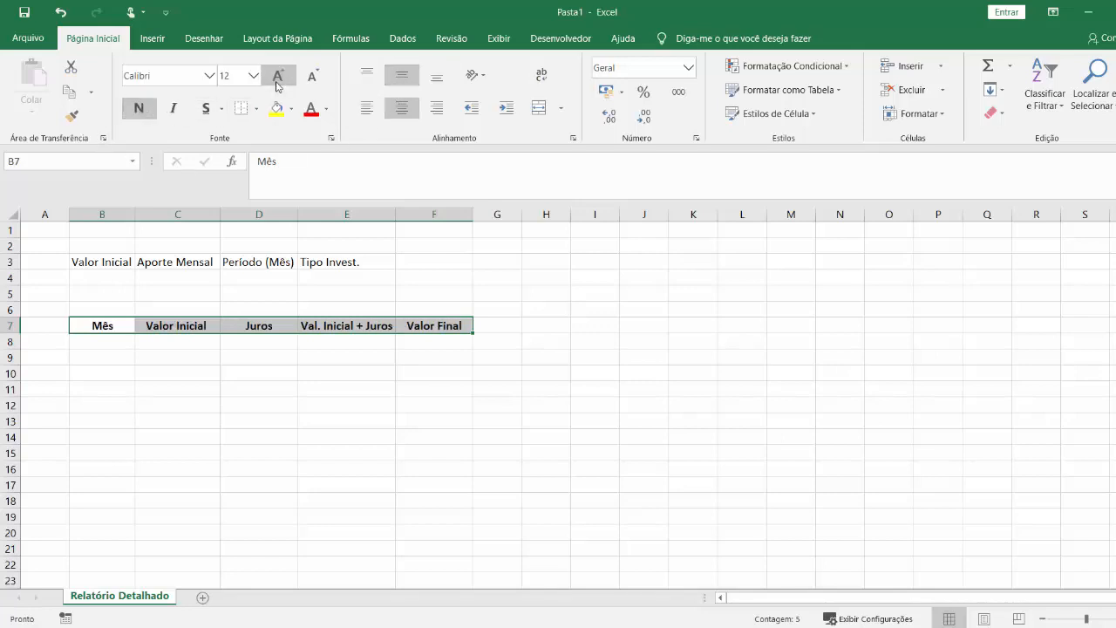
click(278, 79)
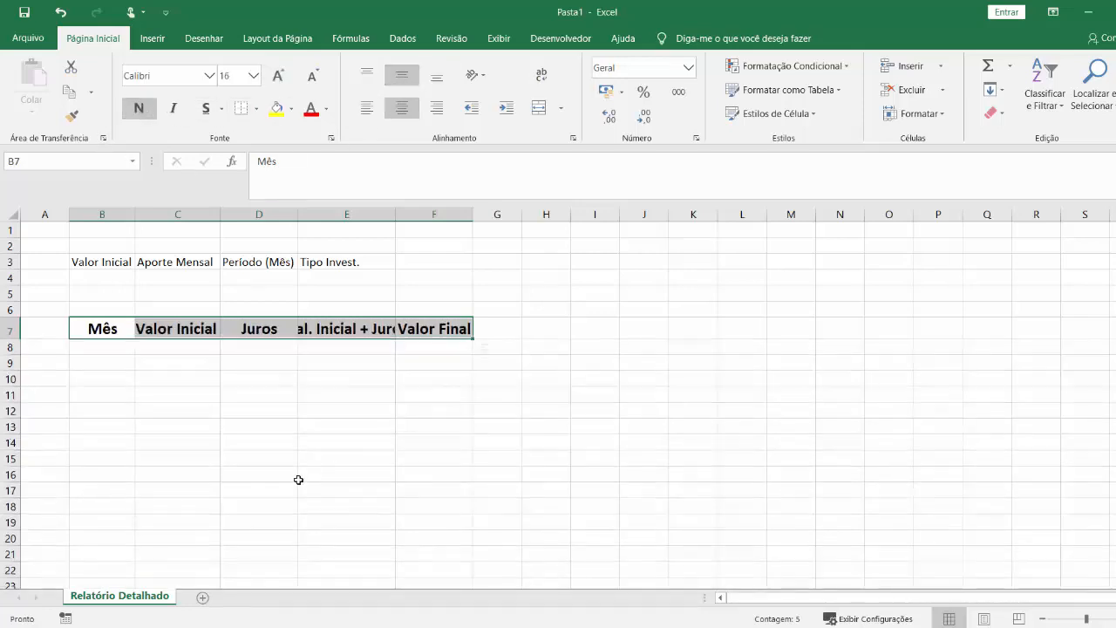
click(312, 76)
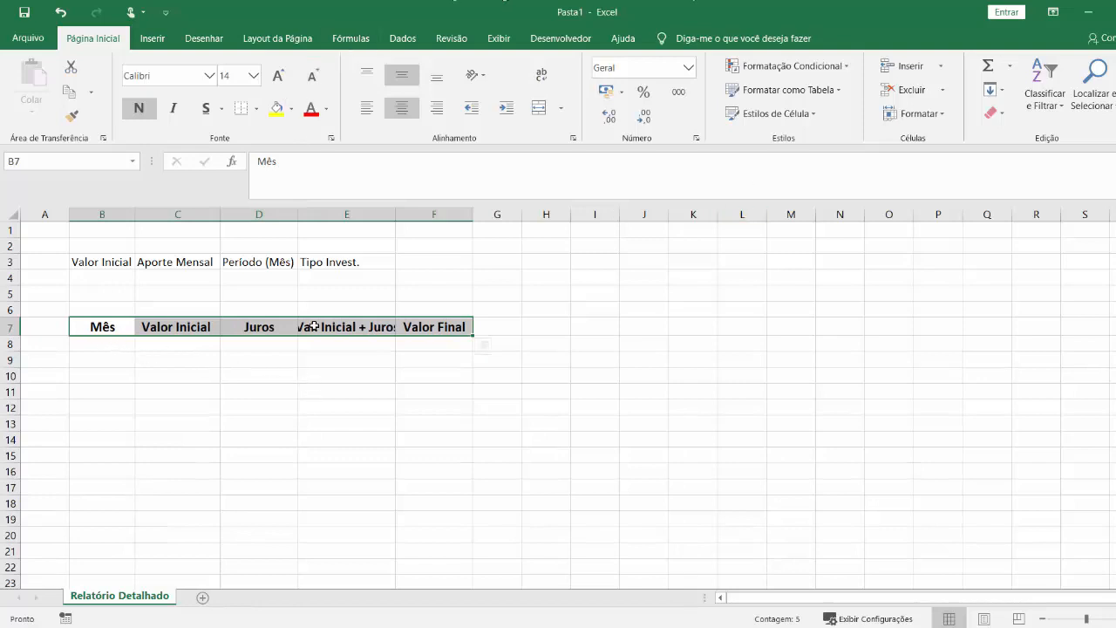
double_click(398, 214)
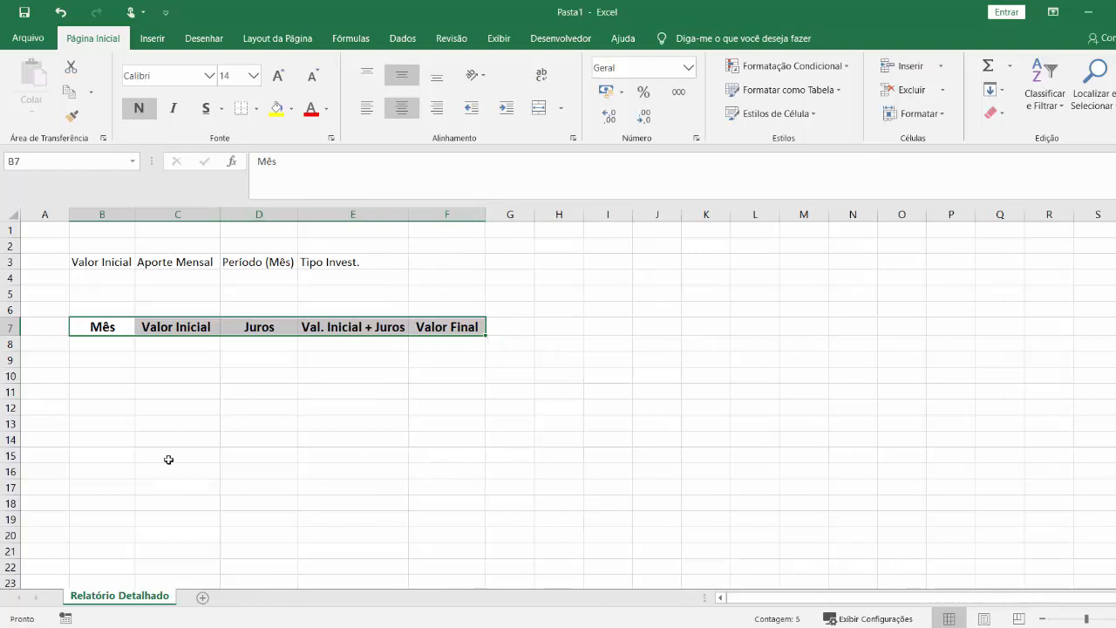
Enter the month numbers 1, 2, 3 and 4 in B8:B11 under "Mês".
click(161, 393)
click(115, 347)
text(1)
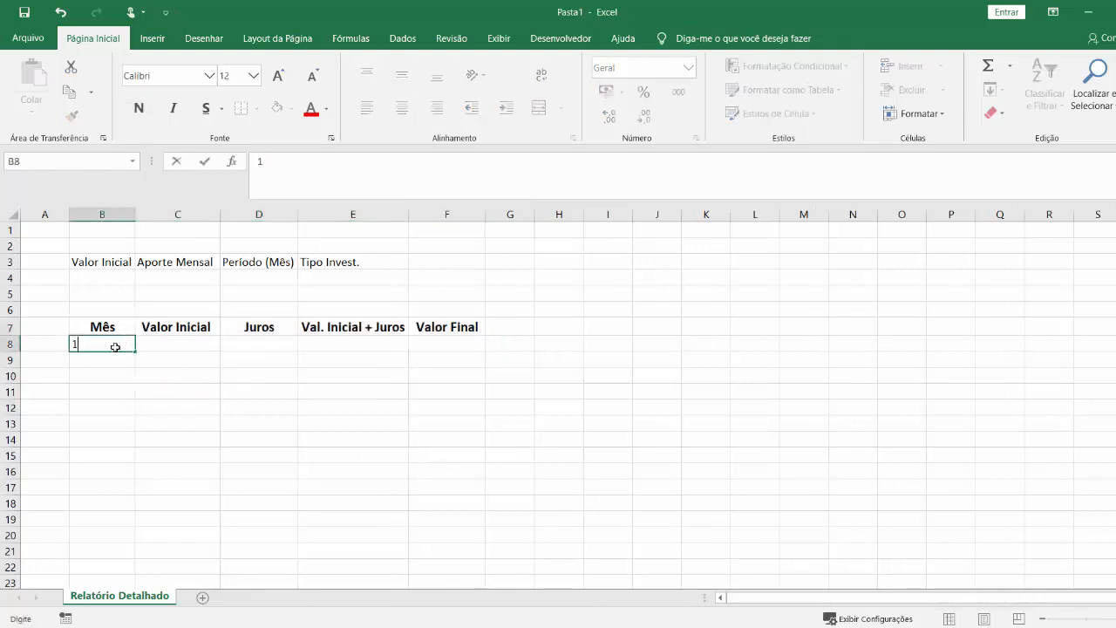
key(Return)
text(2)
key(Return)
text(3)
key(Return)
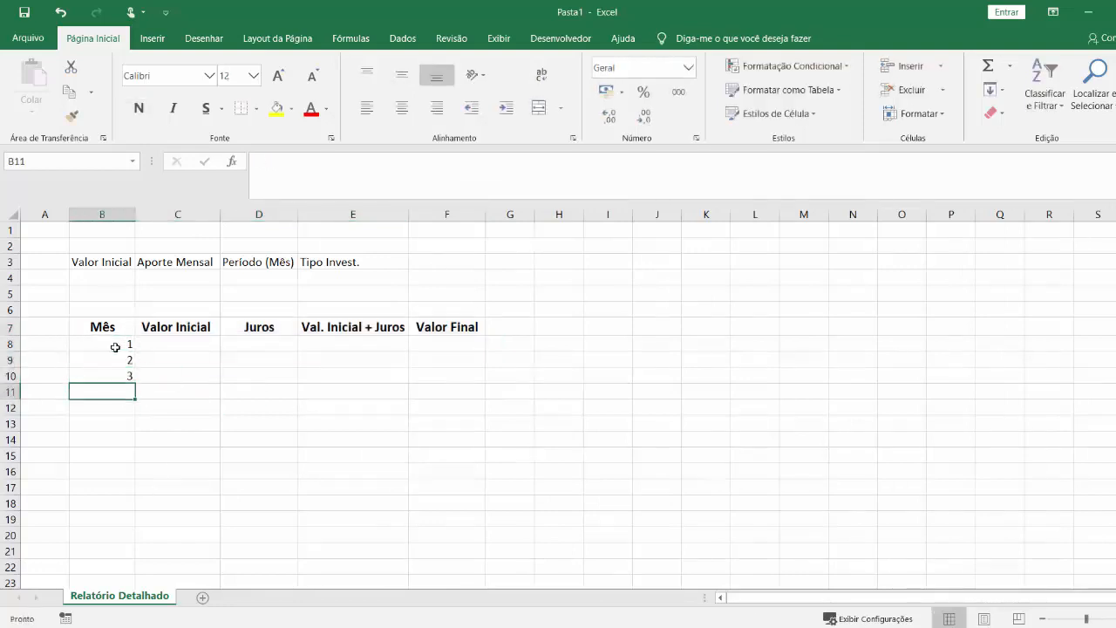
text(4)
key(Return)
Extend the month series from B8:B11 down to 14 in B21.
click(176, 380)
drag(117, 345, 111, 396)
drag(124, 543, 124, 550)
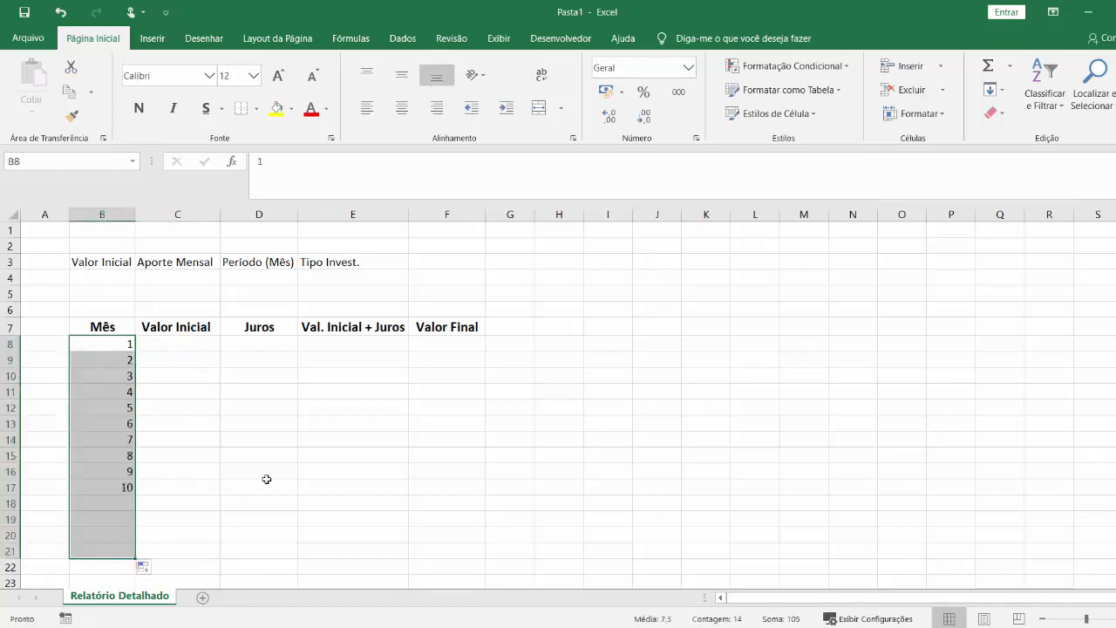
Enter the summary labels "Valor Investido" in G2 and "Total Juros" in G3.
click(198, 346)
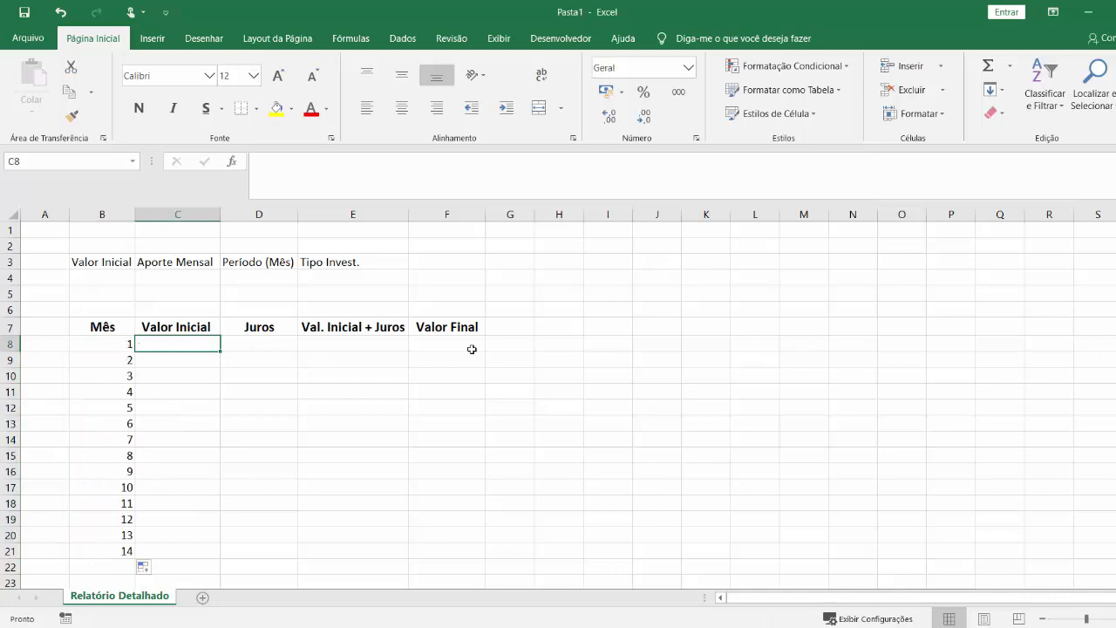
click(510, 375)
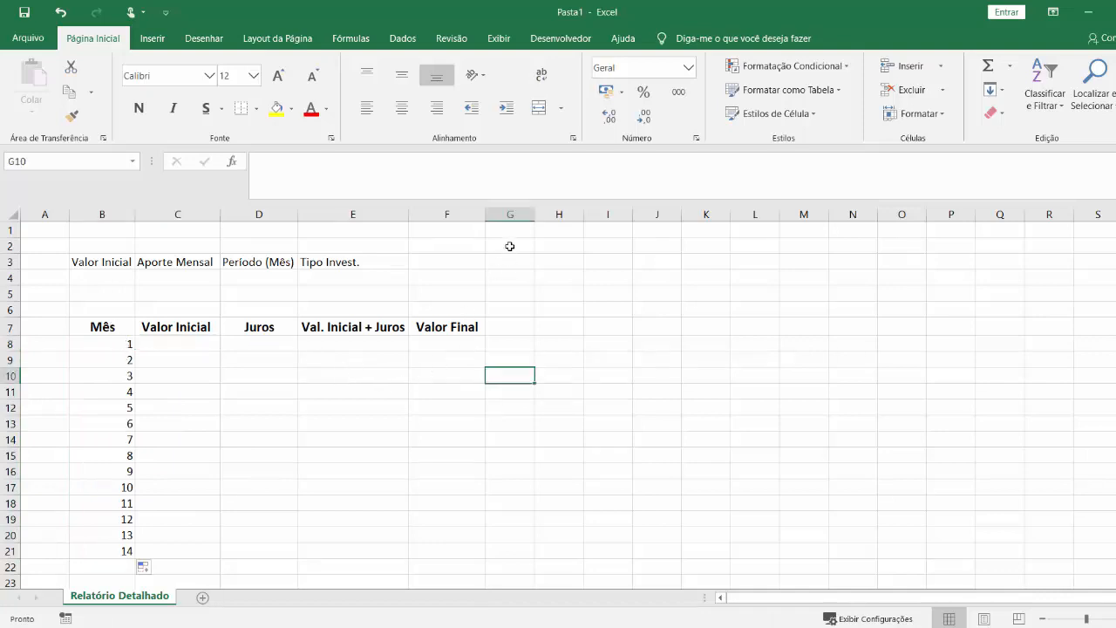
click(509, 249)
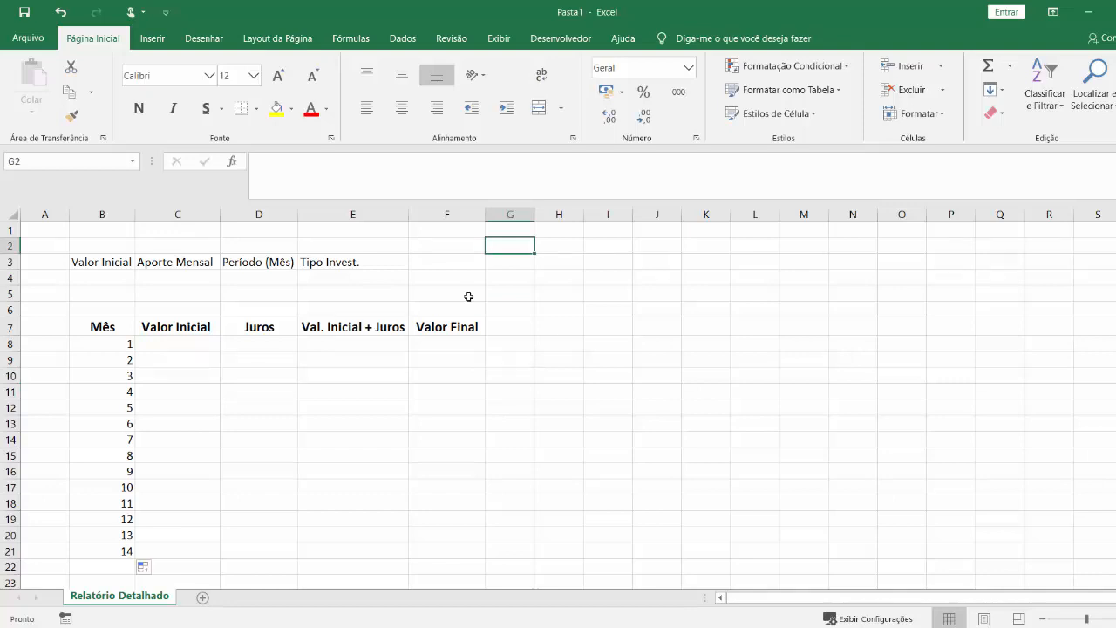
text(Valor Investido)
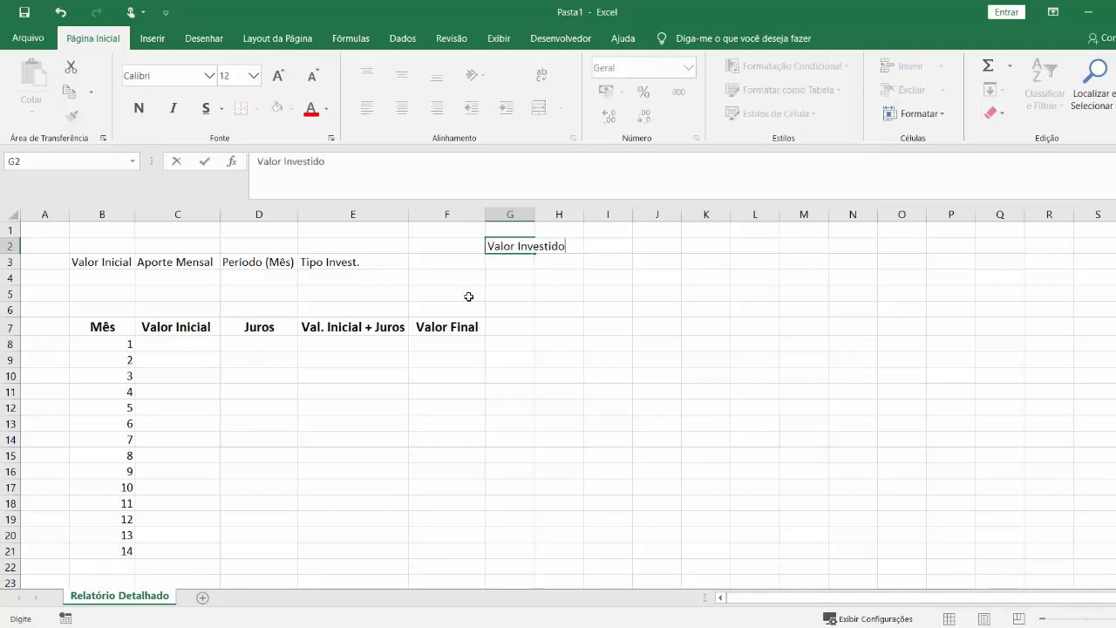
key(Return)
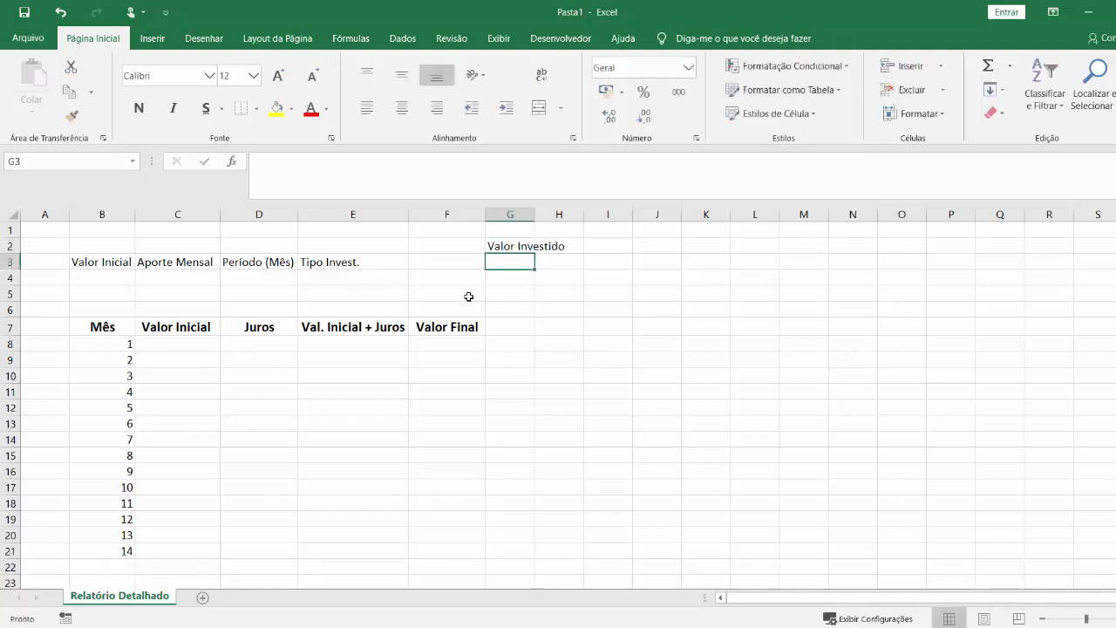
text(Tot)
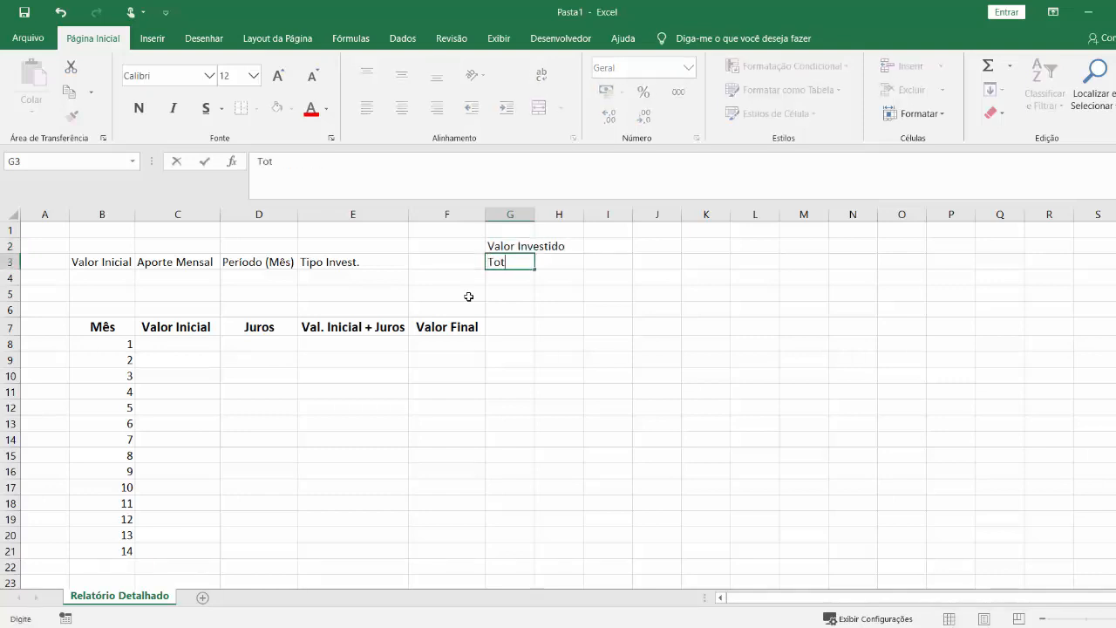
text(al Juros)
key(Return)
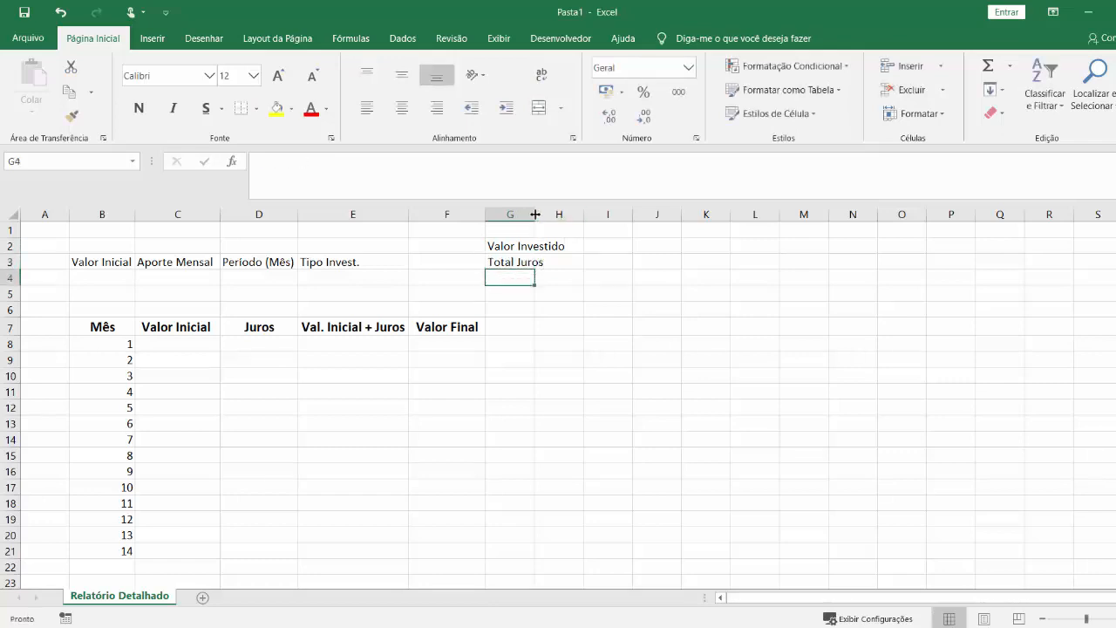
Widen column G to fit its labels and enter "Valor Total" in G4.
drag(536, 214, 569, 214)
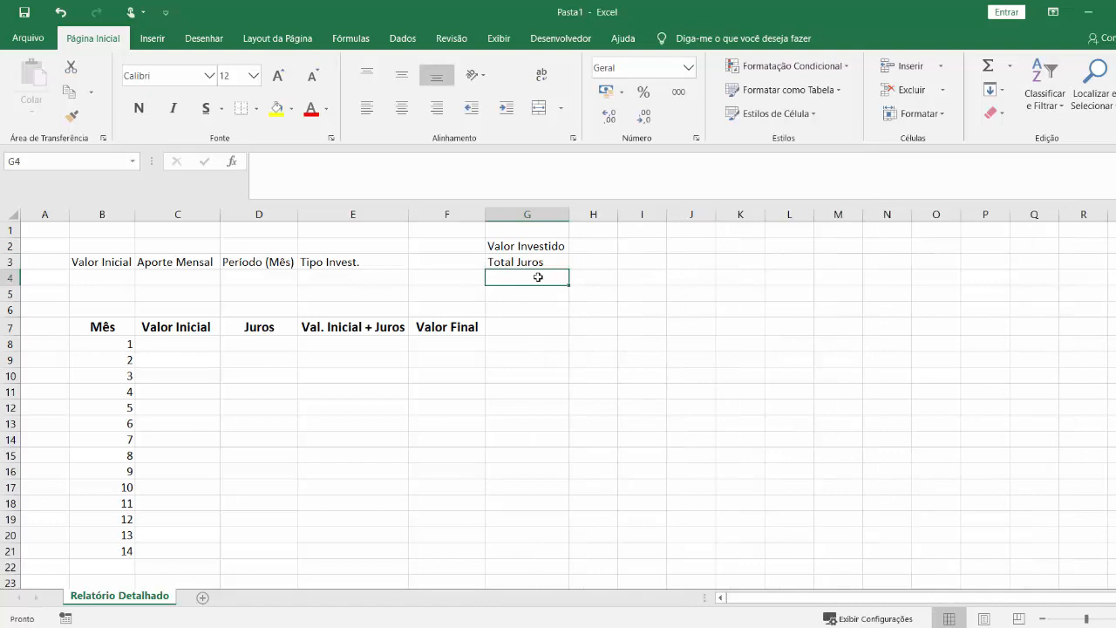
text(Valor Total)
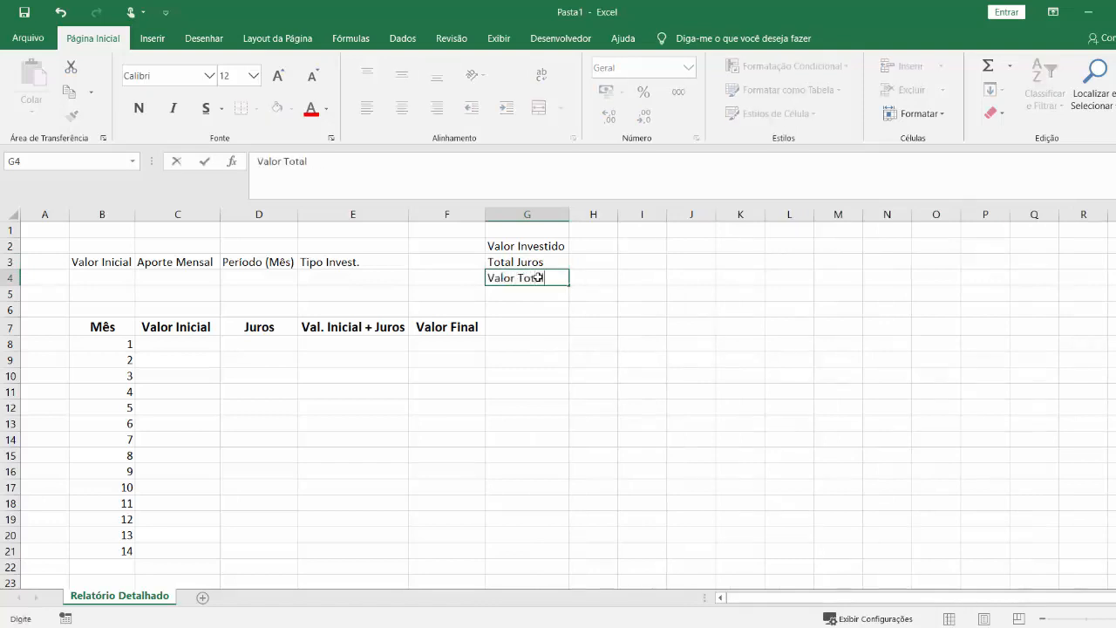
key(Return)
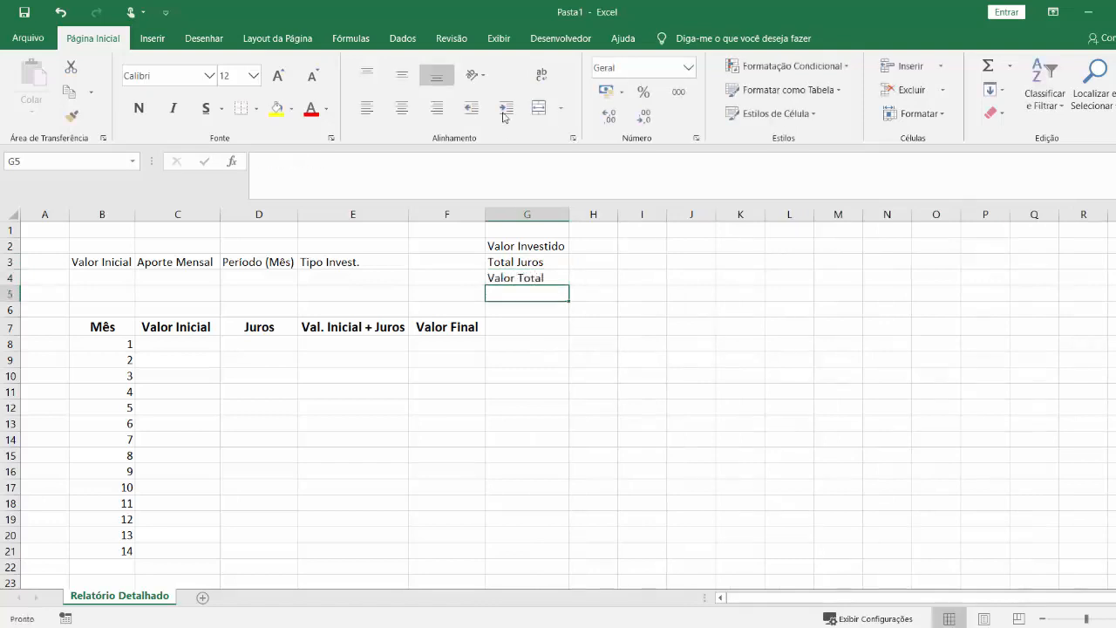
click(597, 277)
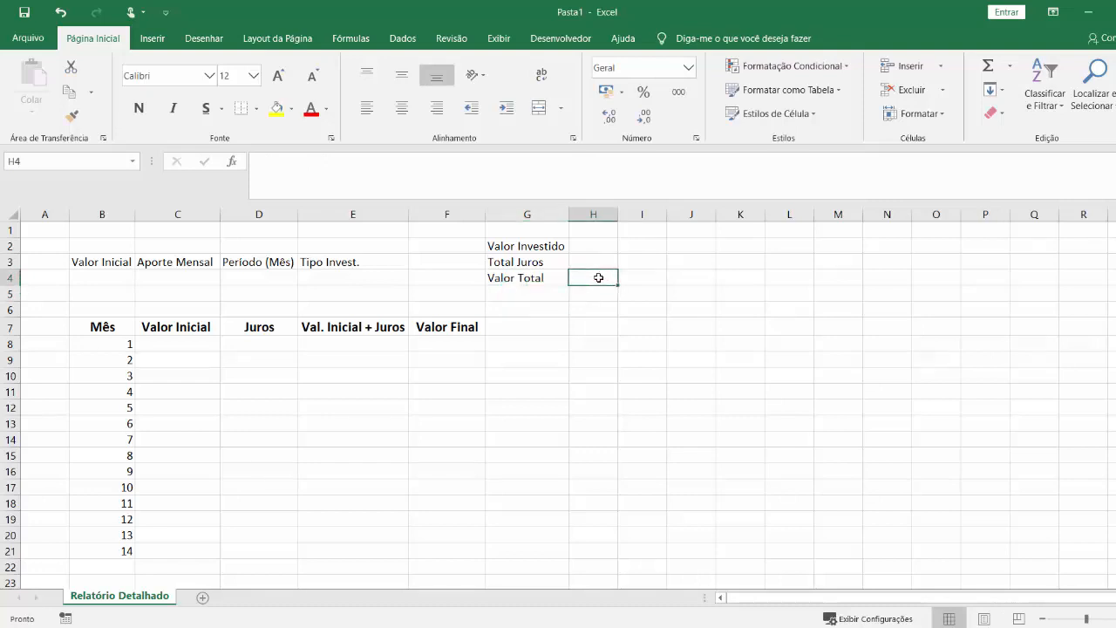
click(598, 242)
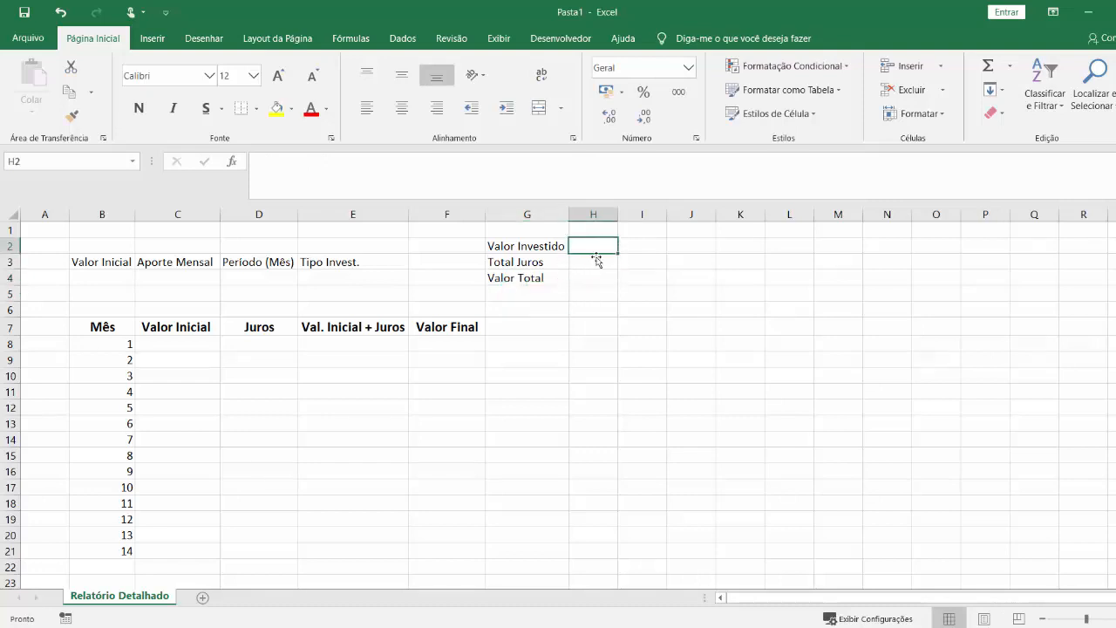
Apply all inner borders and a thick outside border to the summary table G2:H4.
click(593, 266)
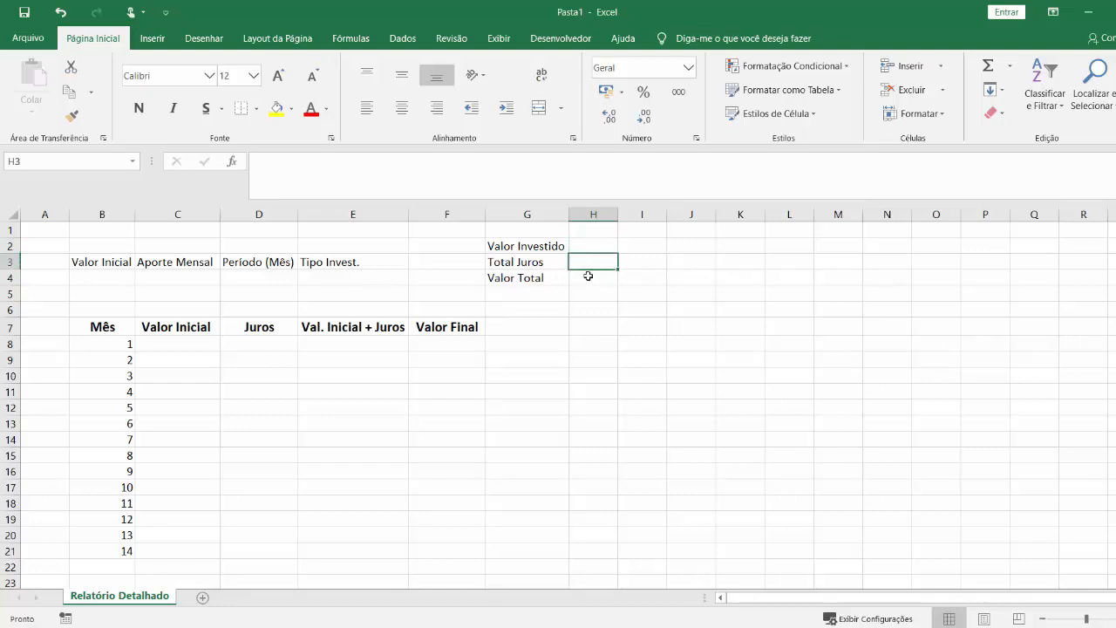
drag(547, 246, 593, 280)
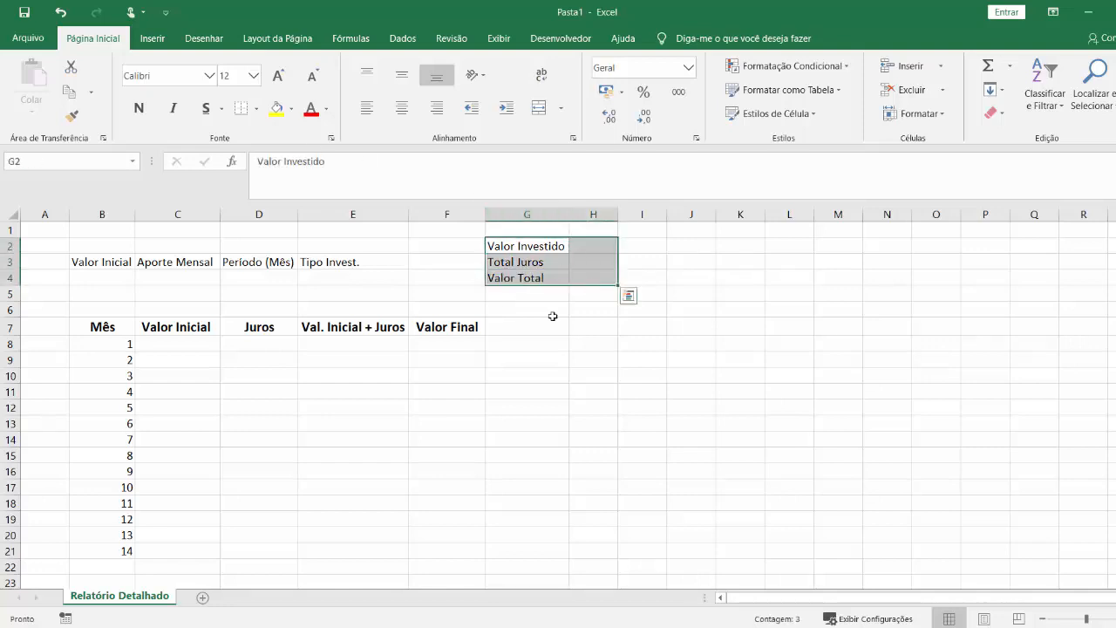
click(256, 108)
click(294, 285)
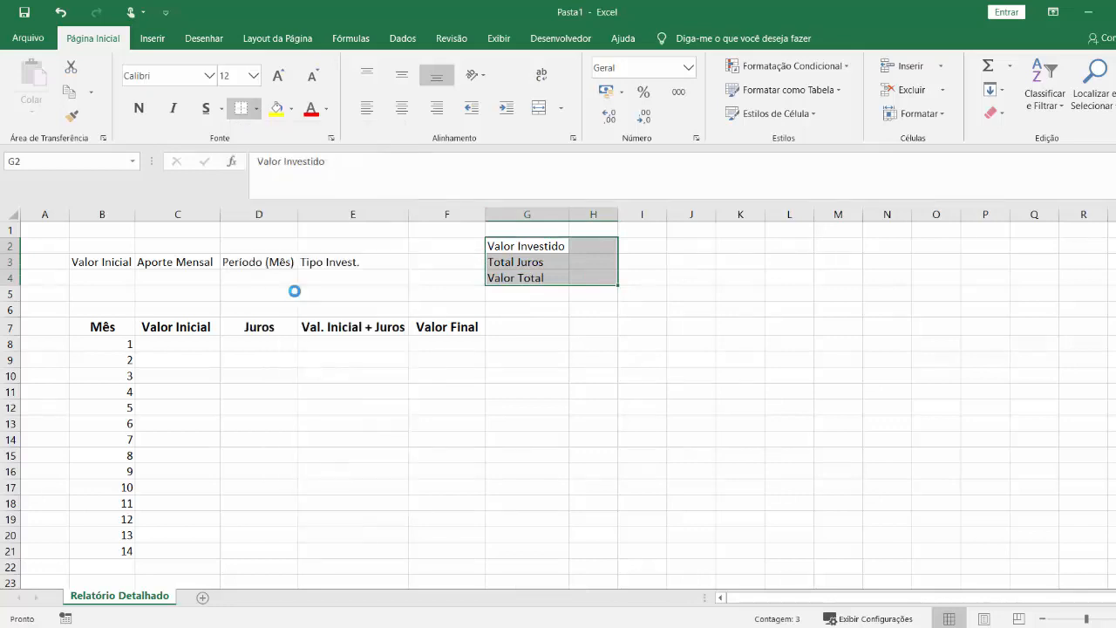
click(740, 376)
drag(522, 246, 593, 279)
click(256, 108)
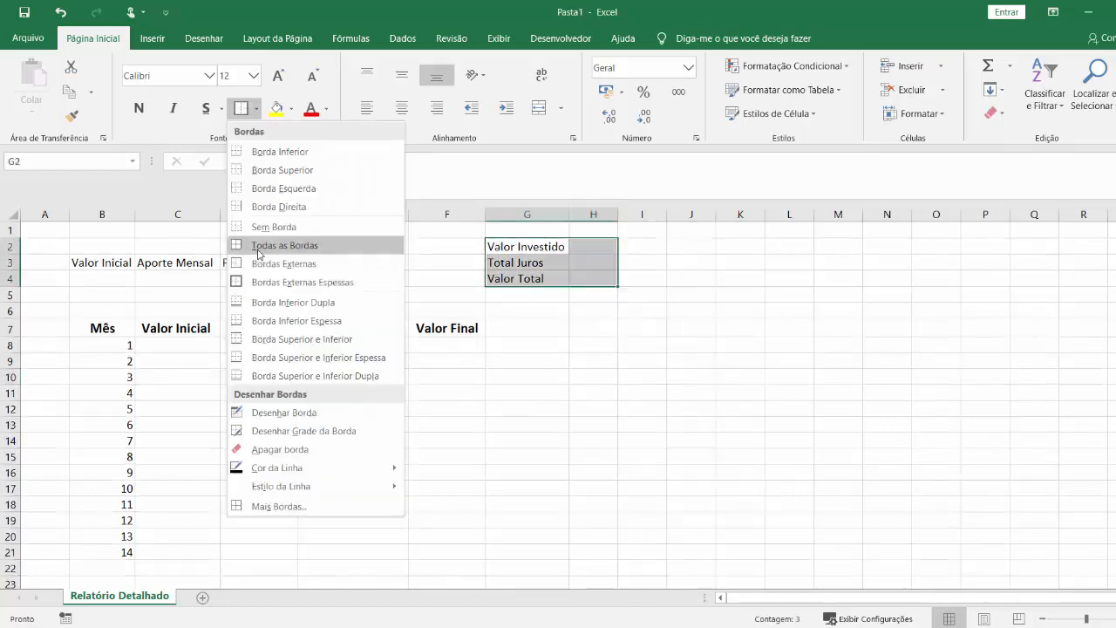
click(257, 248)
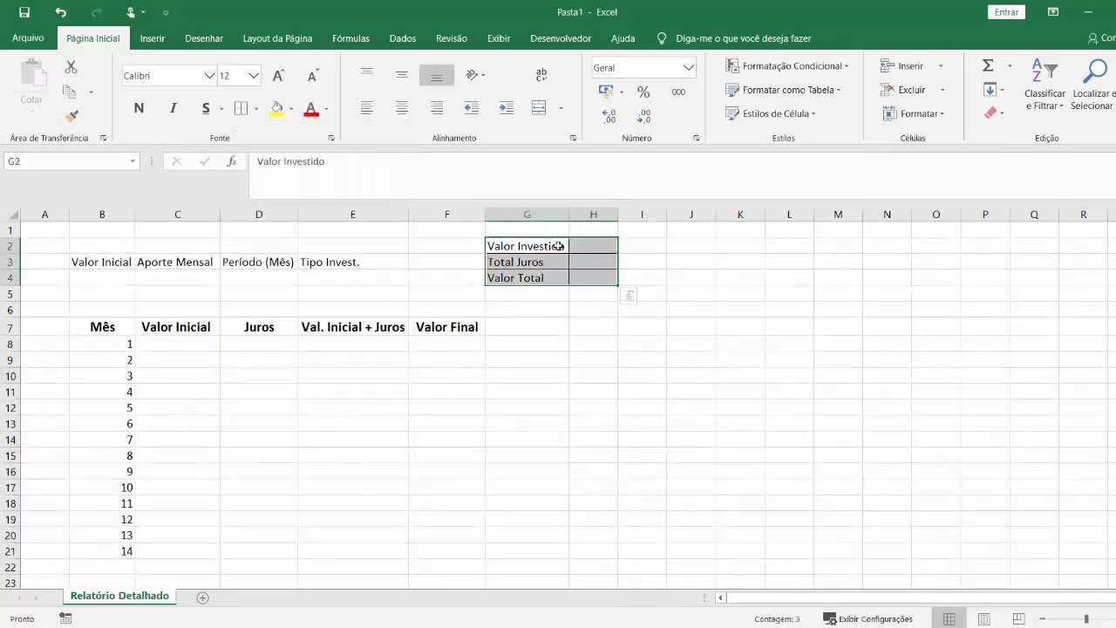
click(258, 110)
click(283, 282)
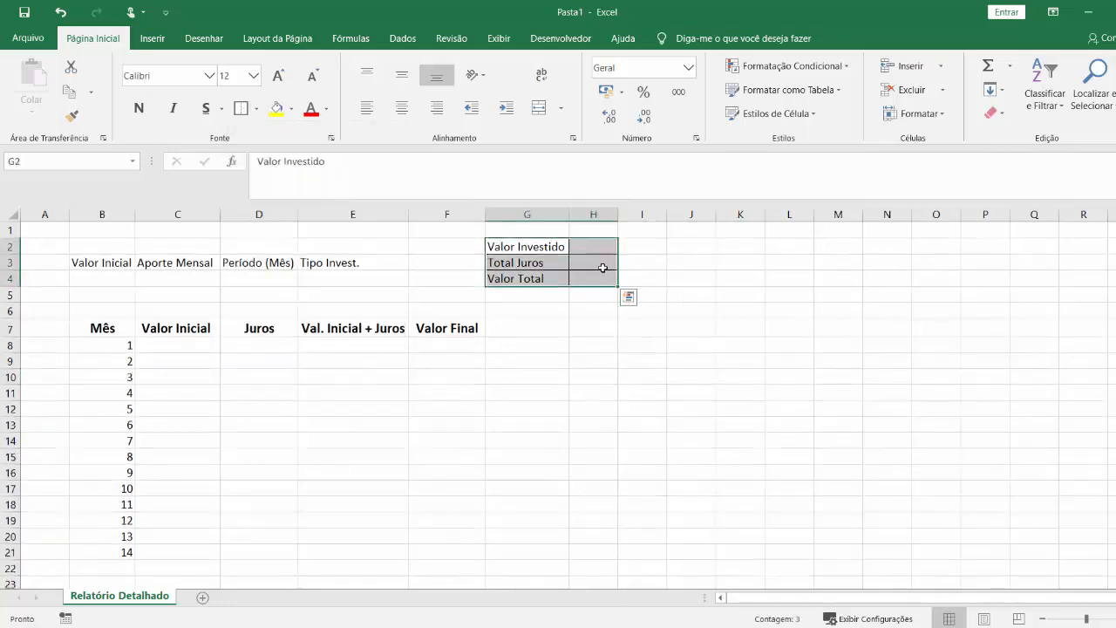
Make the summary labels in G2:G4 bold with an orange fill, and widen column H.
drag(528, 245, 527, 278)
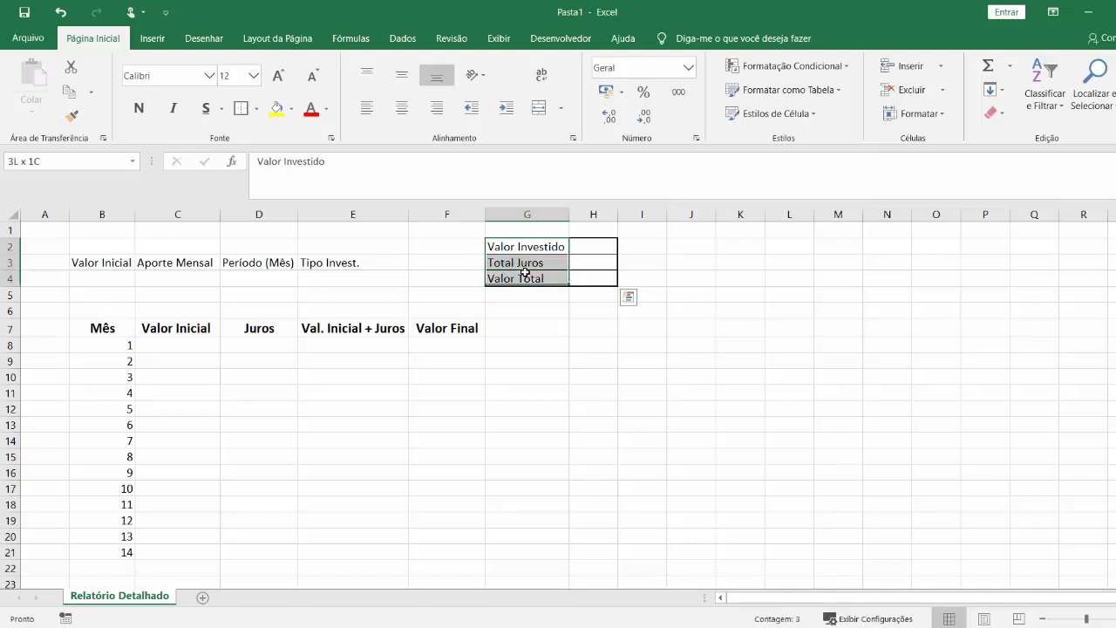
click(139, 107)
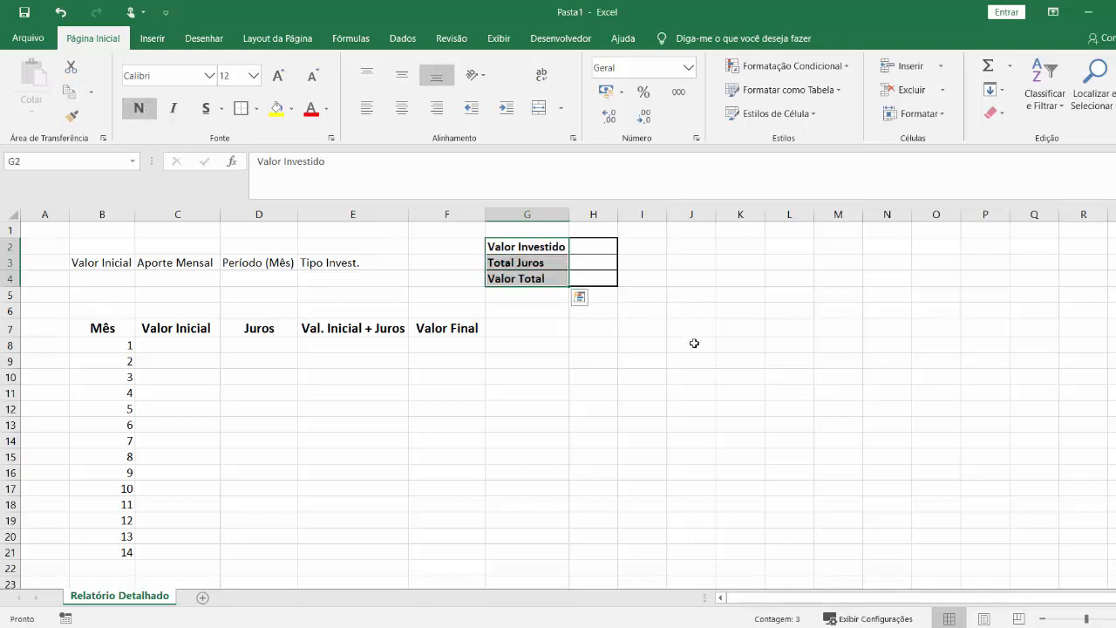
click(291, 111)
click(293, 230)
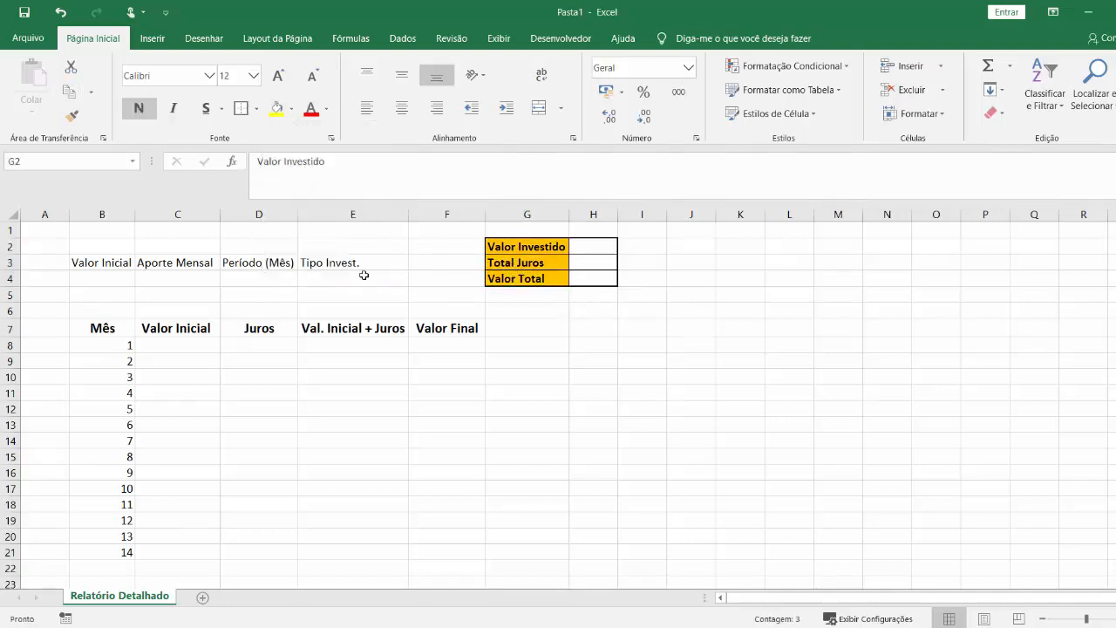
drag(617, 214, 666, 214)
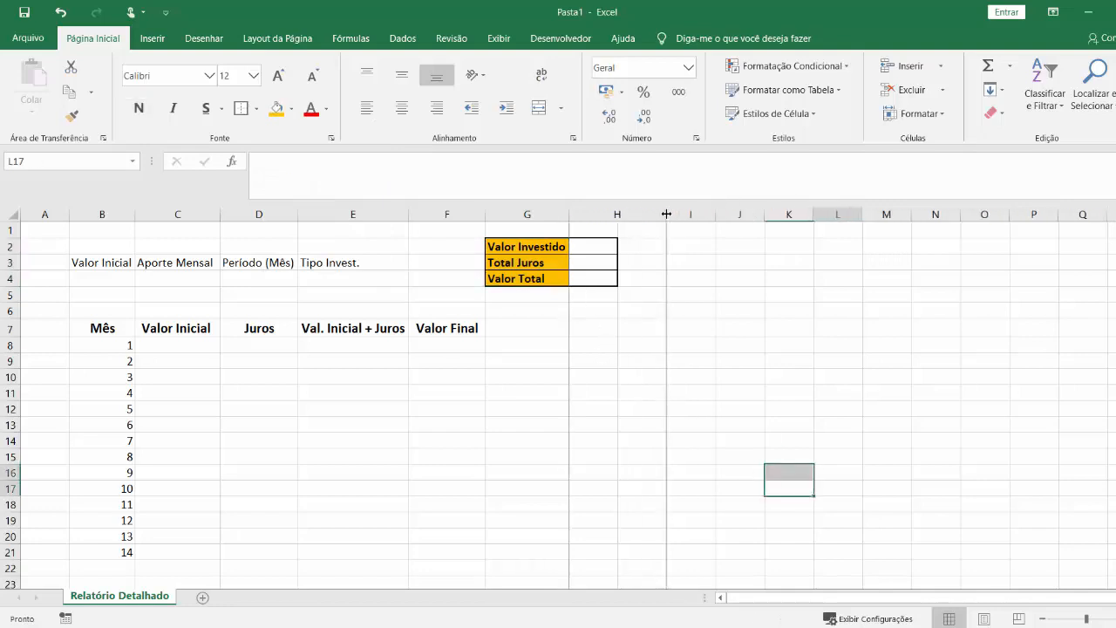
click(410, 375)
Format the input headers in B3:E3 as bold, centred text at font size 14.
drag(91, 258, 364, 262)
click(138, 107)
click(401, 108)
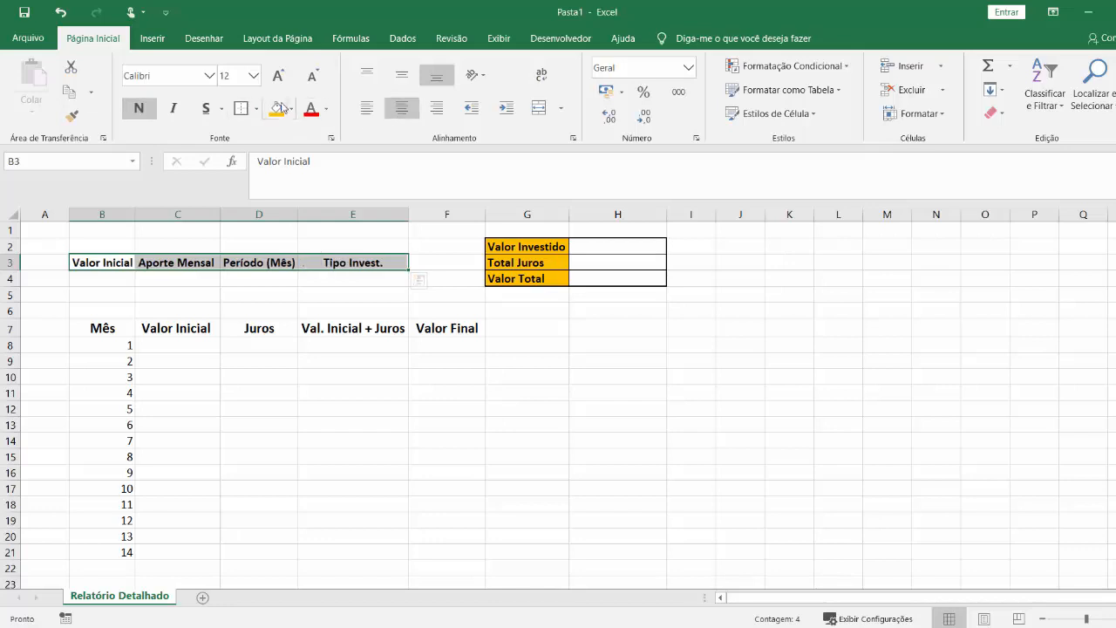
click(278, 75)
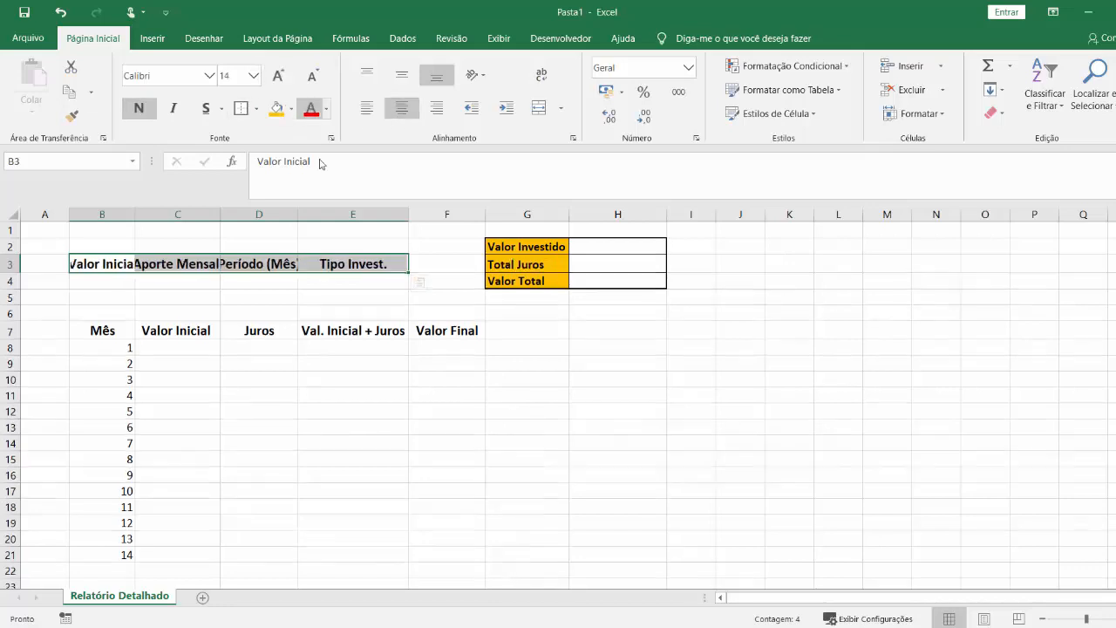
Widen columns B, C and D so the enlarged input headers fit.
click(221, 211)
double_click(298, 212)
drag(221, 212, 233, 211)
double_click(135, 211)
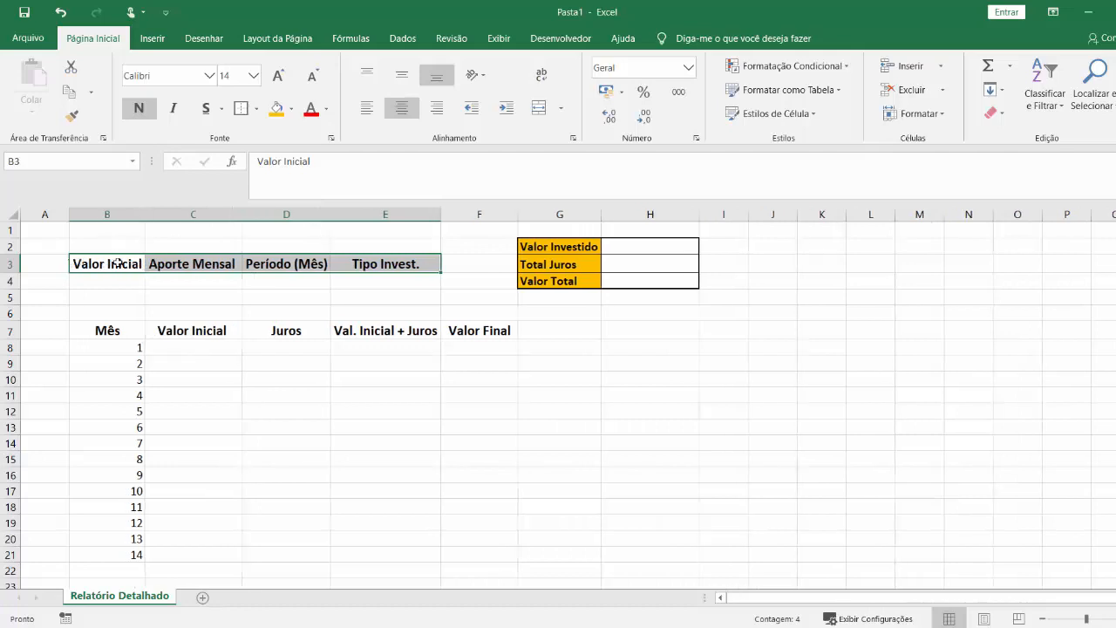
Apply all inner borders and a thick outside border to the input table B3:E4.
drag(113, 262, 406, 279)
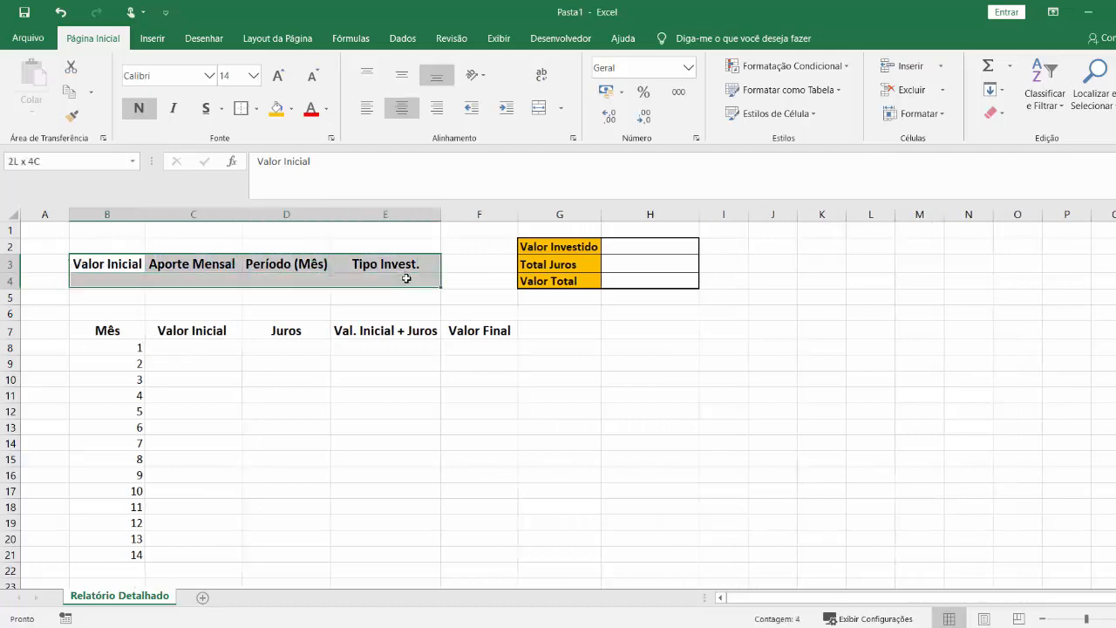
click(255, 108)
click(278, 245)
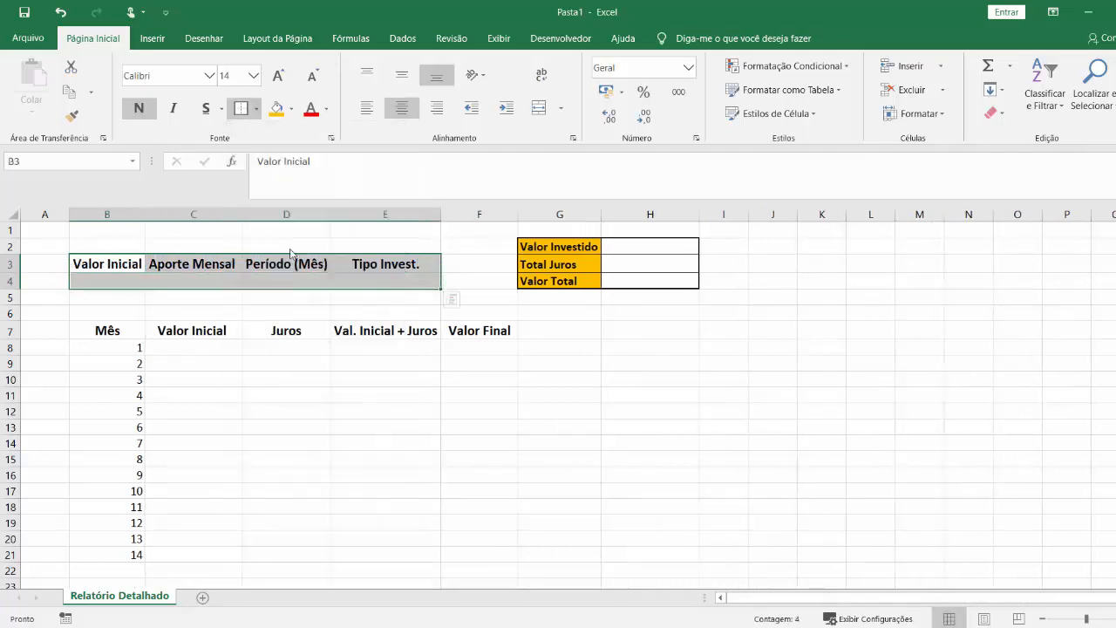
click(256, 108)
click(288, 282)
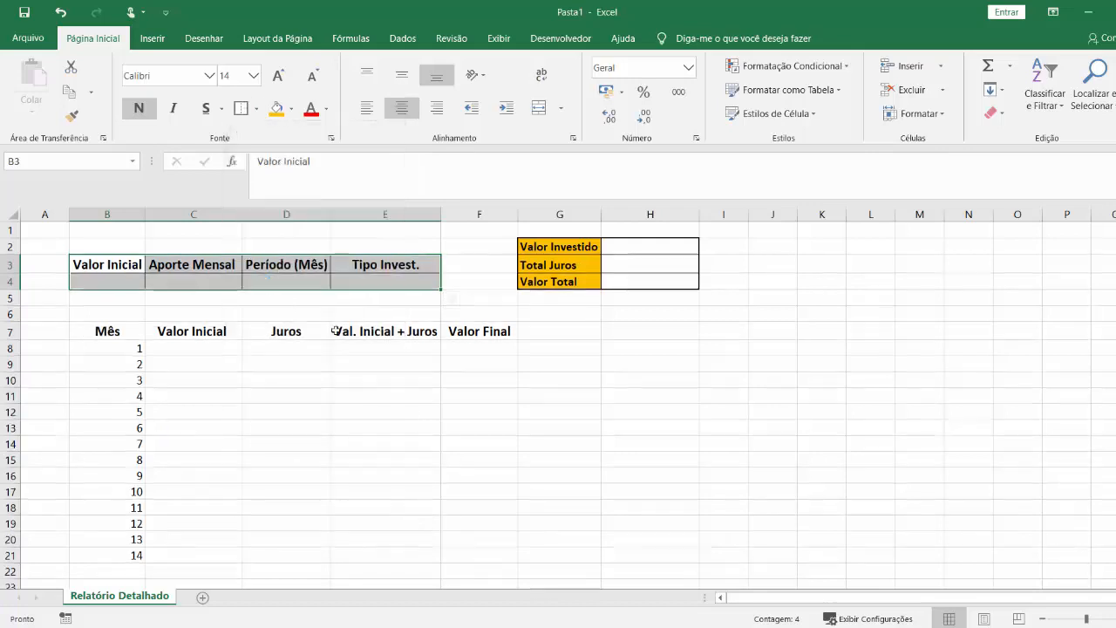
click(338, 346)
Fill the input headers B3:E3 with a custom dark green and set their font colour to white.
drag(112, 262, 384, 265)
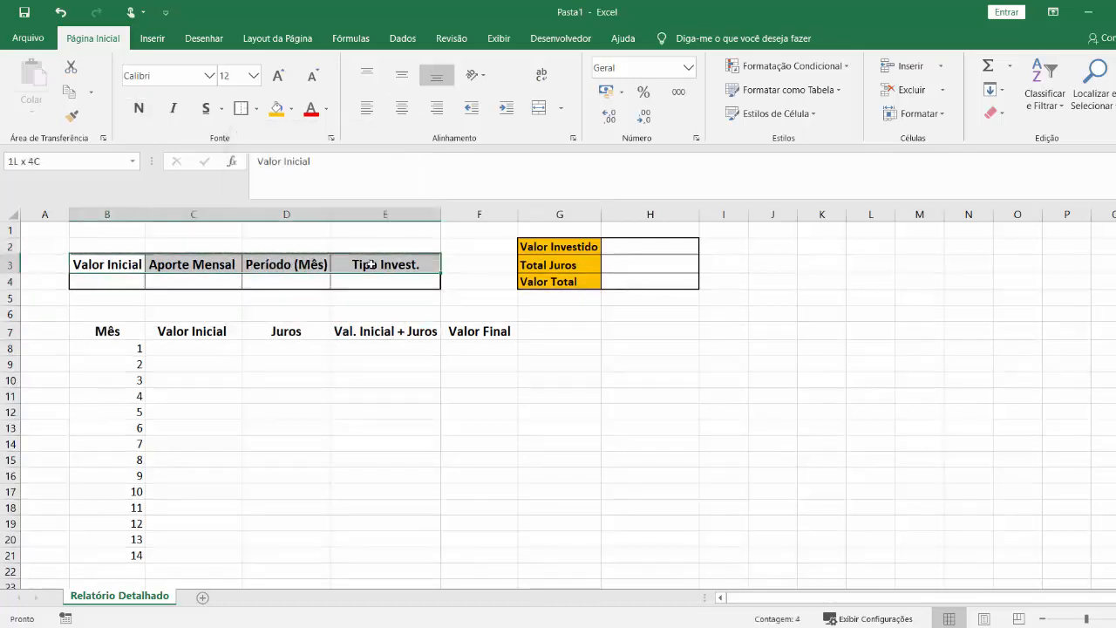
click(290, 109)
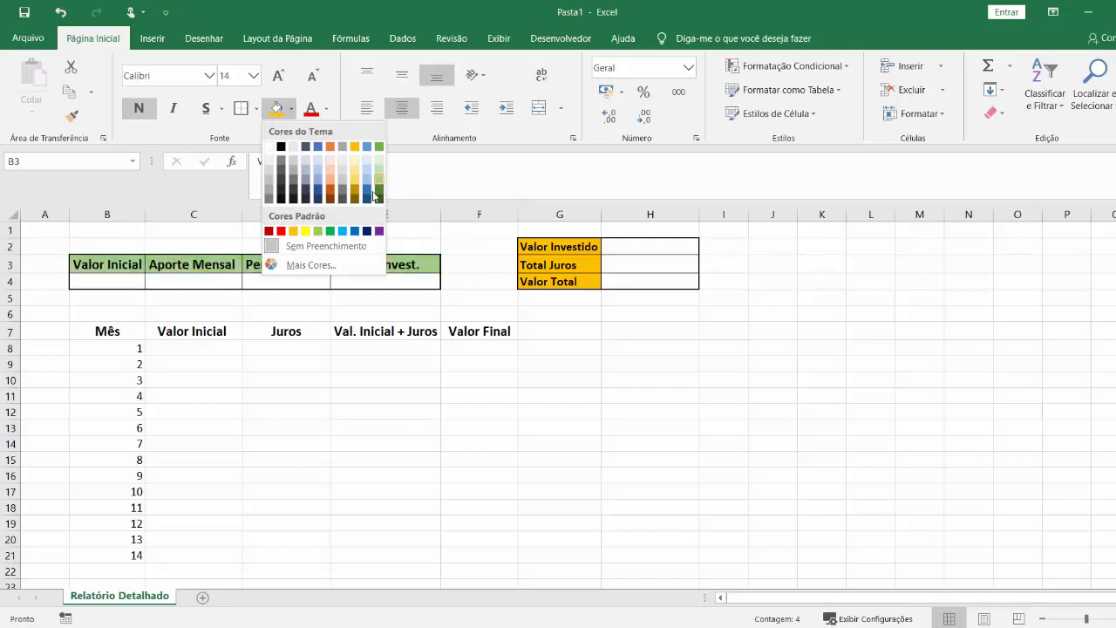
click(347, 264)
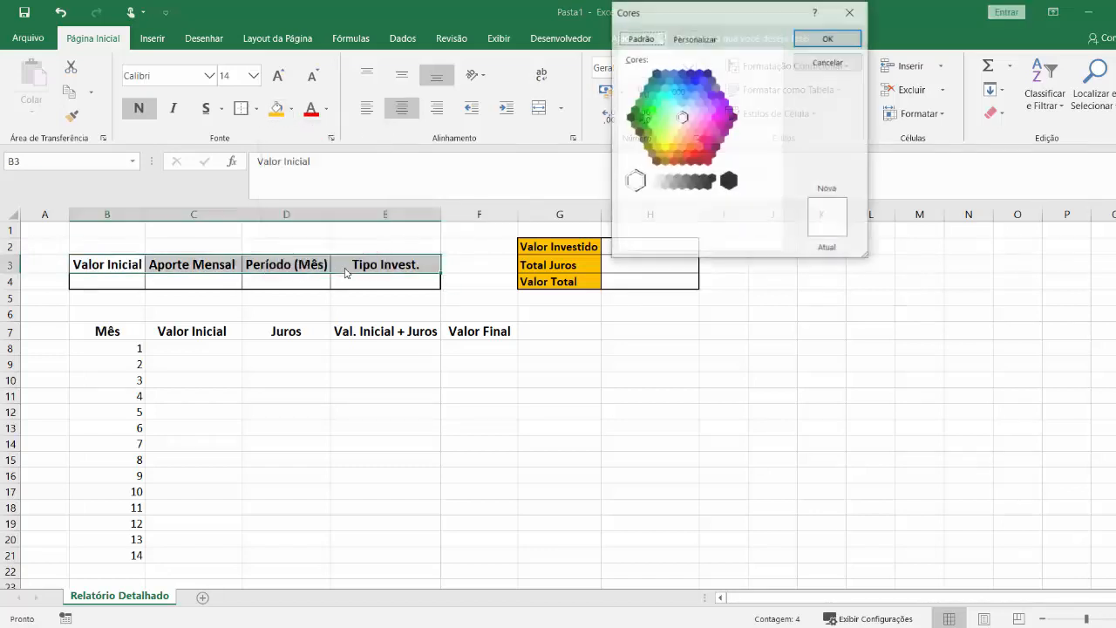
click(652, 110)
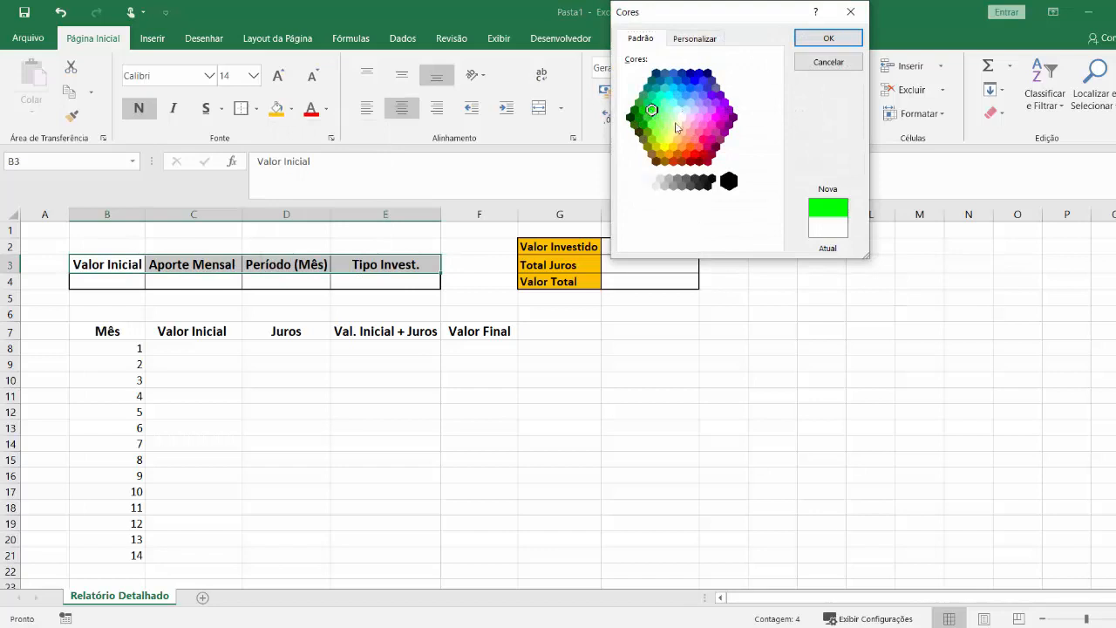
click(687, 39)
click(673, 93)
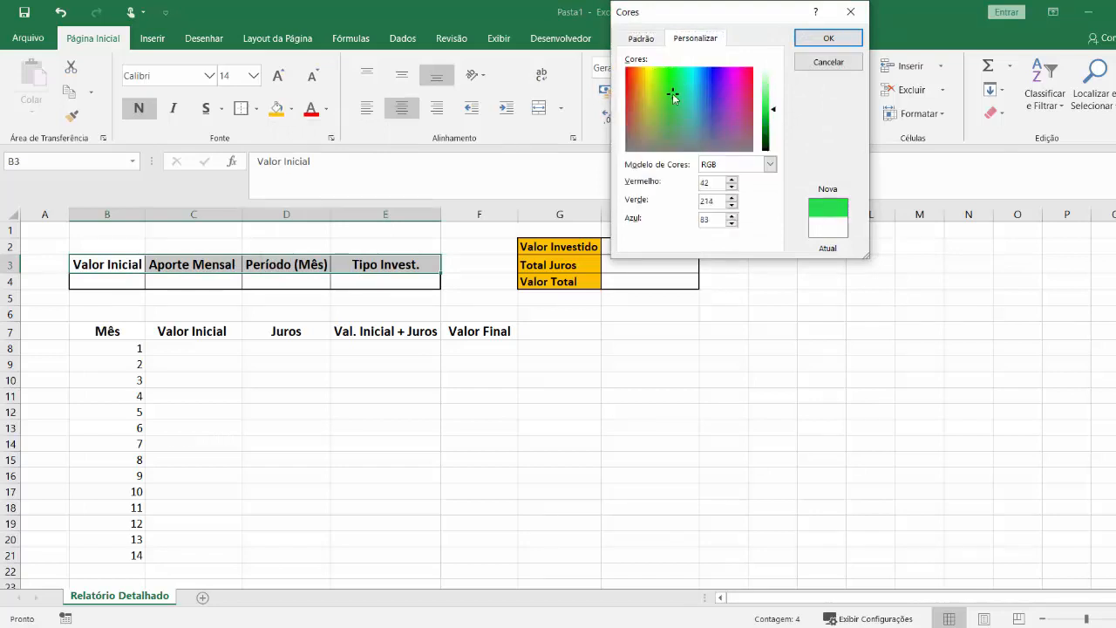
click(676, 92)
click(668, 78)
drag(772, 109, 776, 122)
click(807, 39)
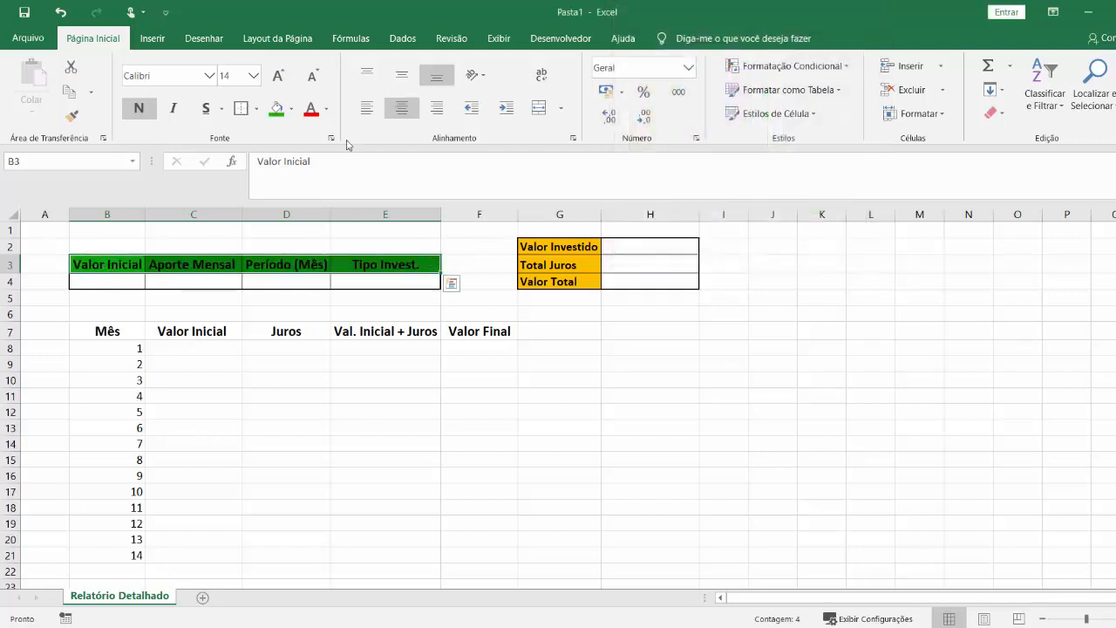
click(324, 110)
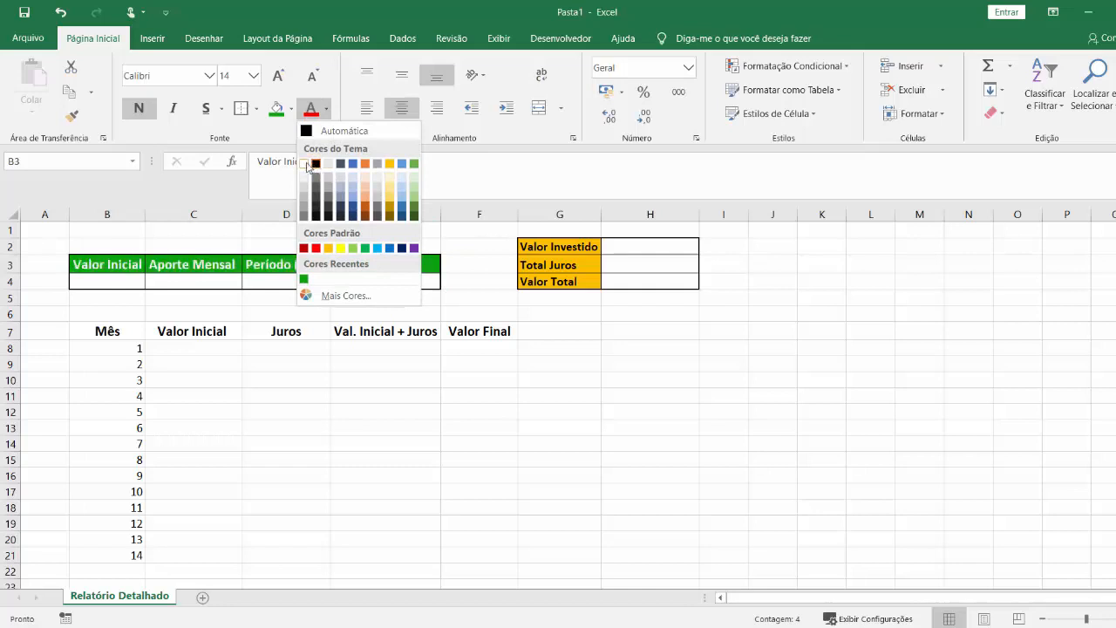
click(302, 165)
Enter 1500 in B4 under "Valor Inicial" and 600 in C4 under "Aporte Mensal".
click(133, 285)
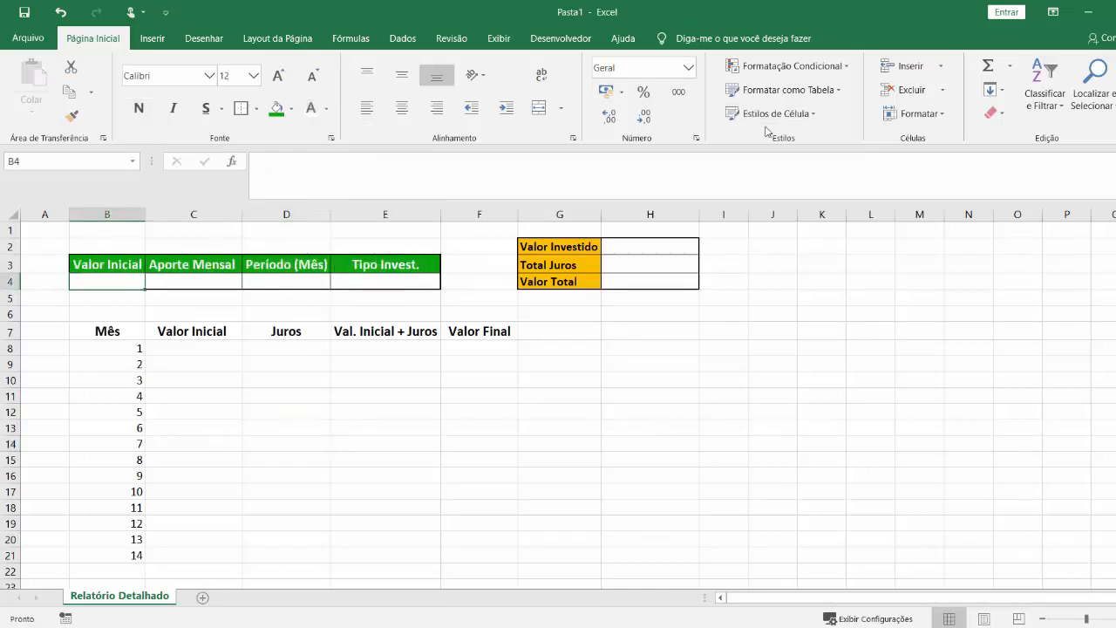
text(1500)
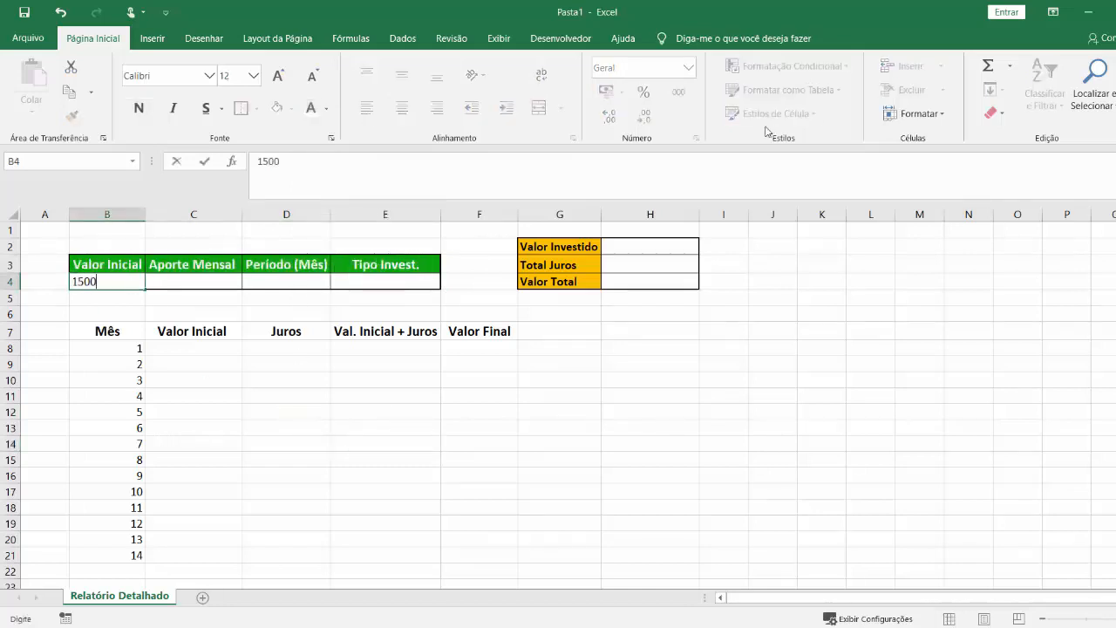
key(Return)
key(Up)
key(Right)
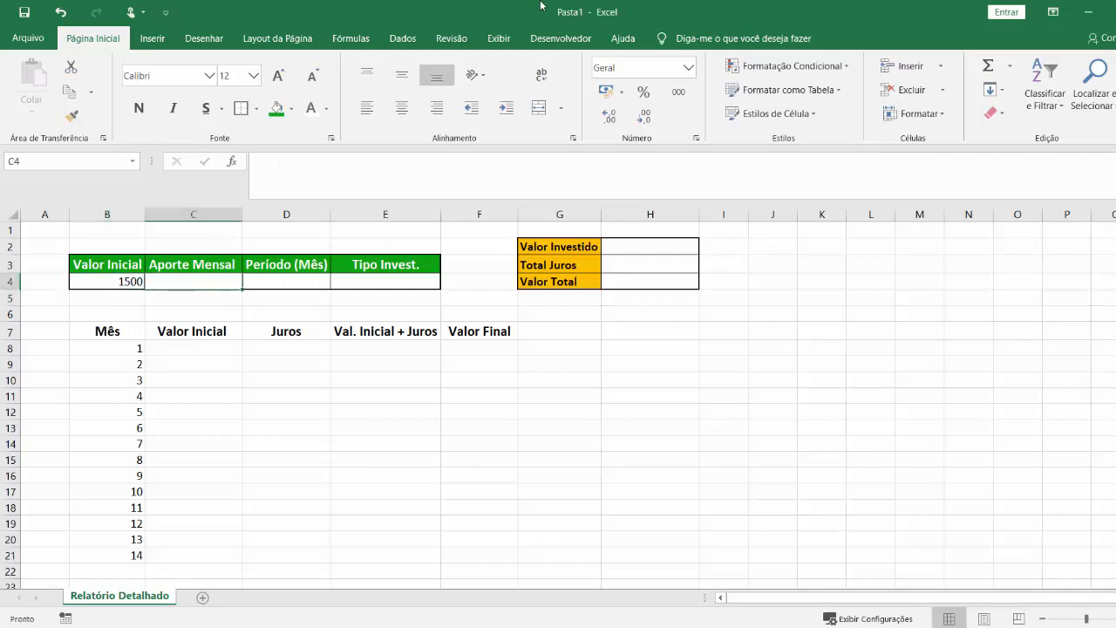
text(600)
key(Tab)
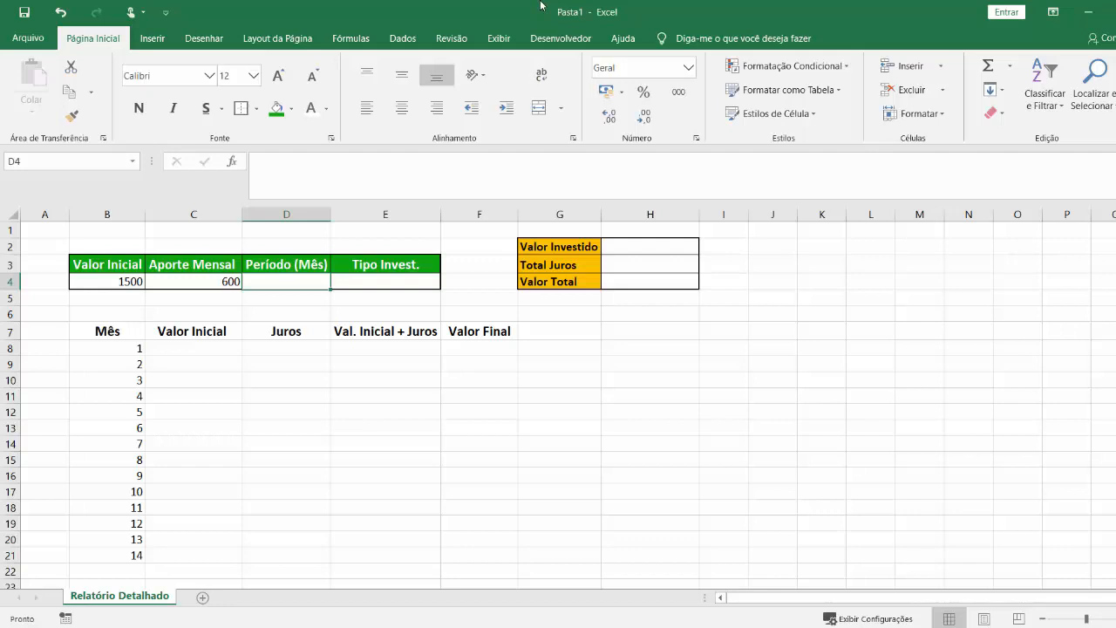
Enter the formula =10*12 in D4 under "Período (Mês)" and select E4.
text(=)
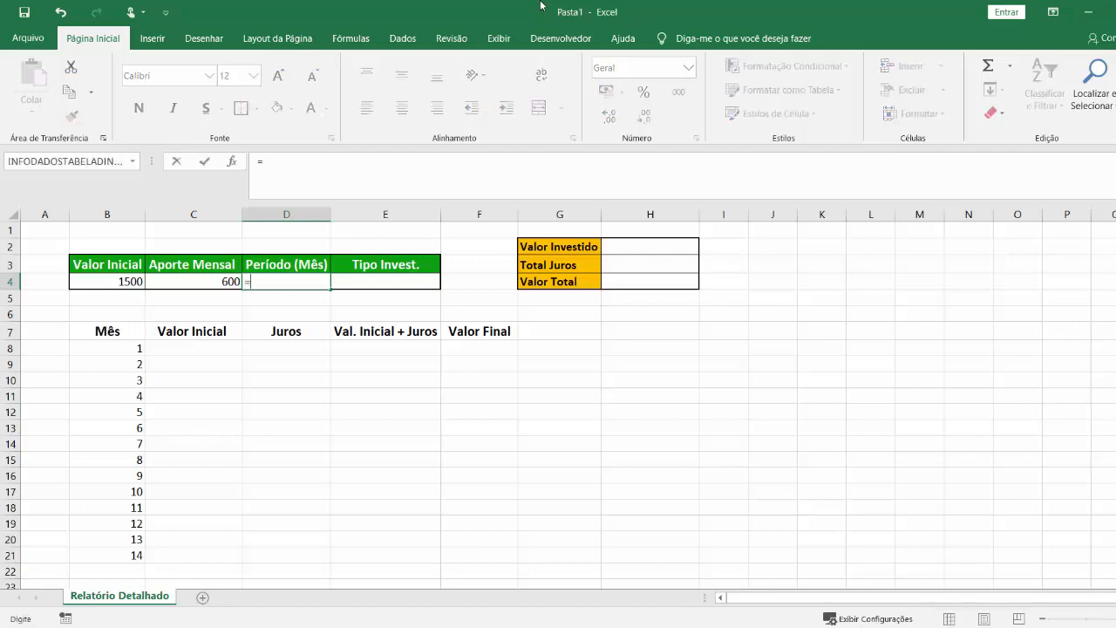
text(120*12)
key(Return)
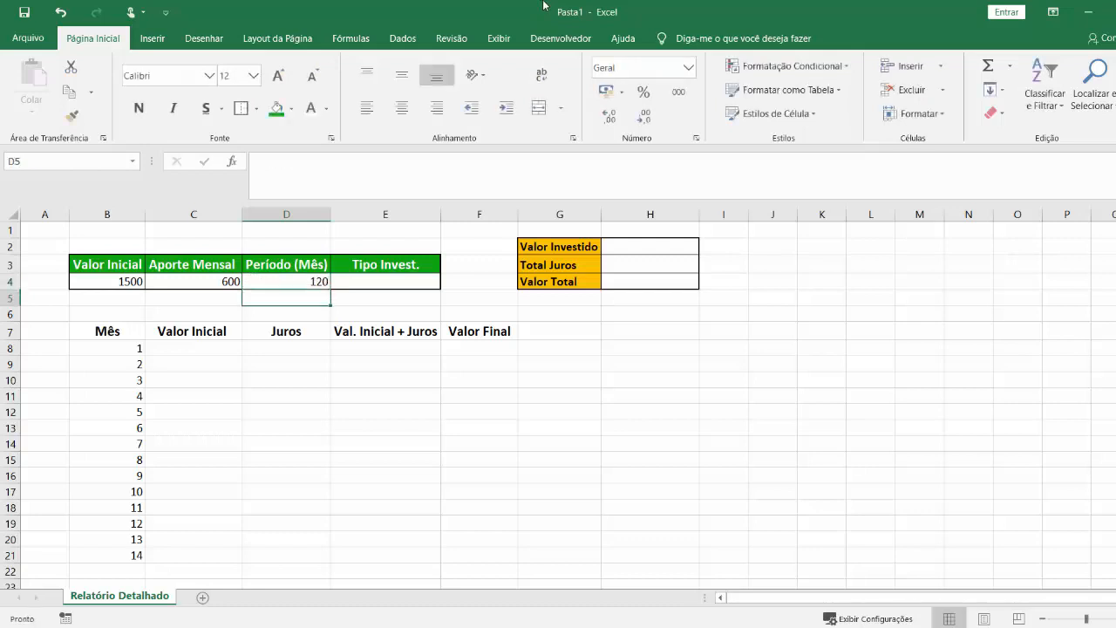
click(359, 280)
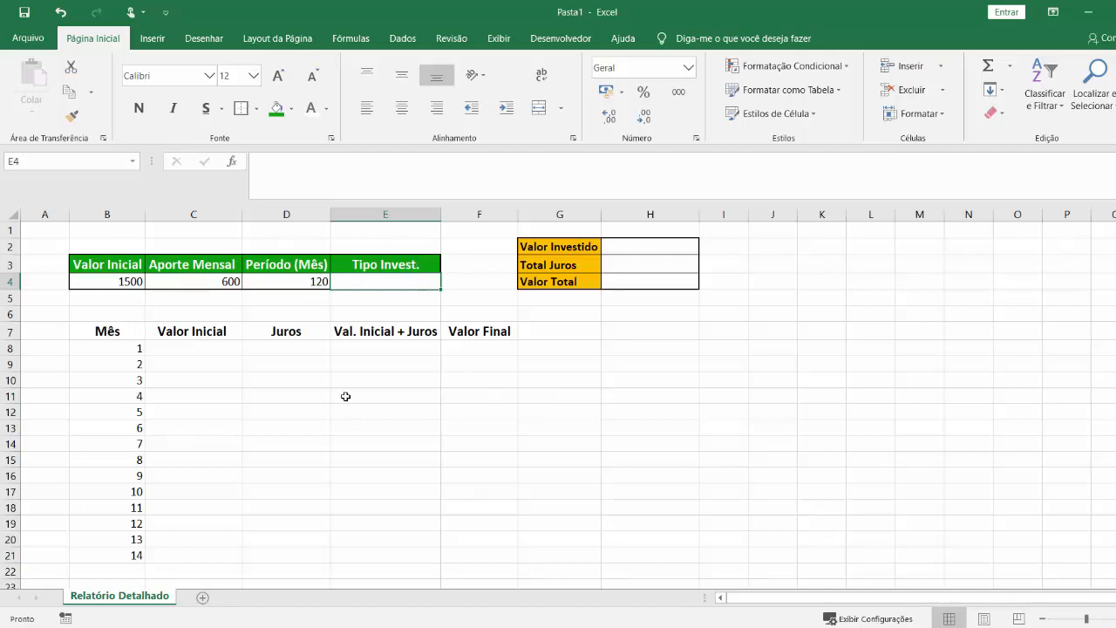
Give the report headers B7:F7 the same green fill and white font as the input headers.
drag(124, 334, 517, 332)
click(277, 108)
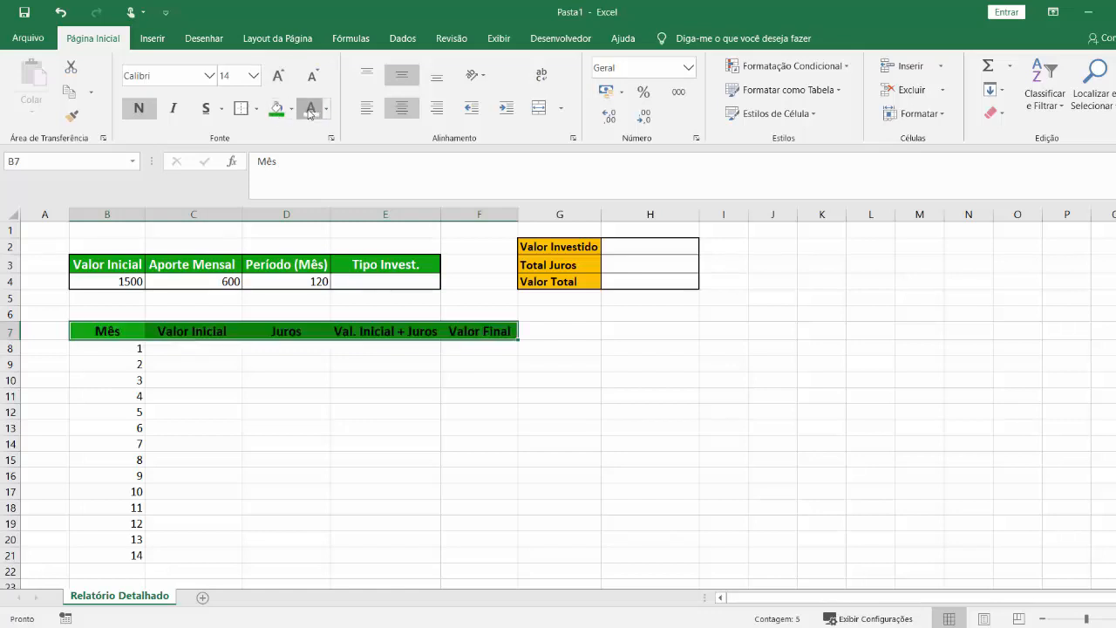
click(311, 108)
click(337, 408)
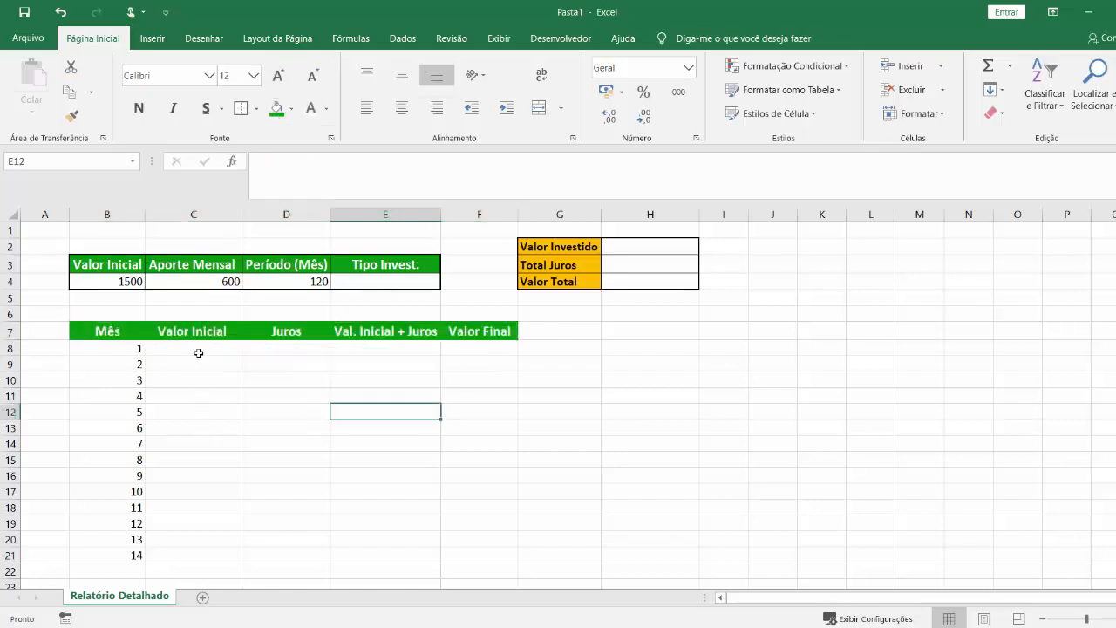
Extend the month series in column B beyond 14, continuing past month 22 in B29.
drag(127, 333, 496, 554)
key(ctrl+Down)
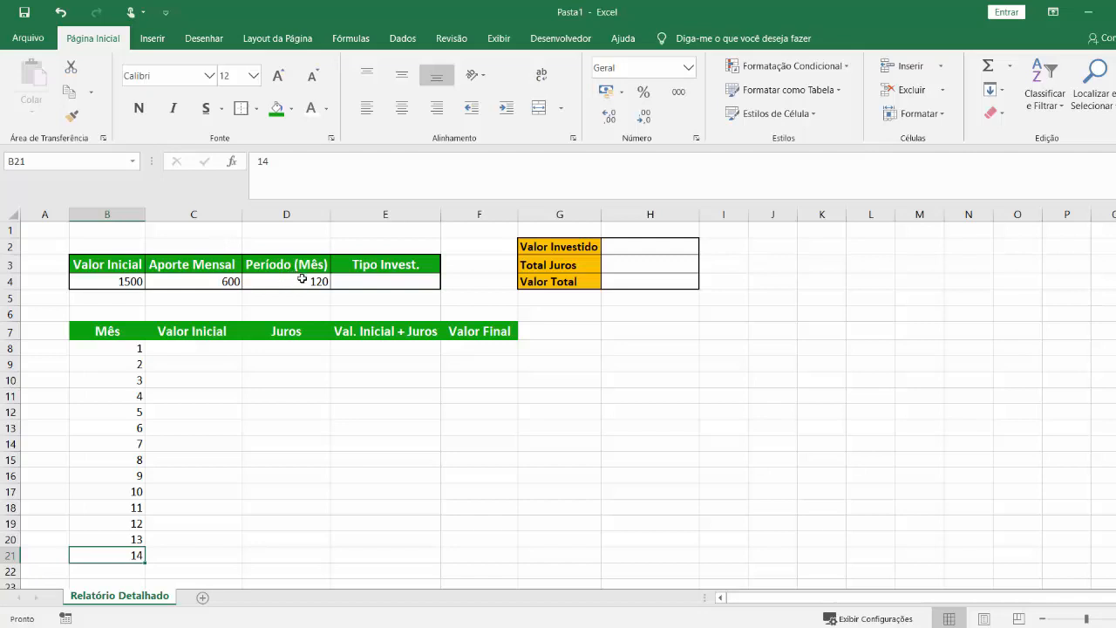
scroll(159, 520, down, 3)
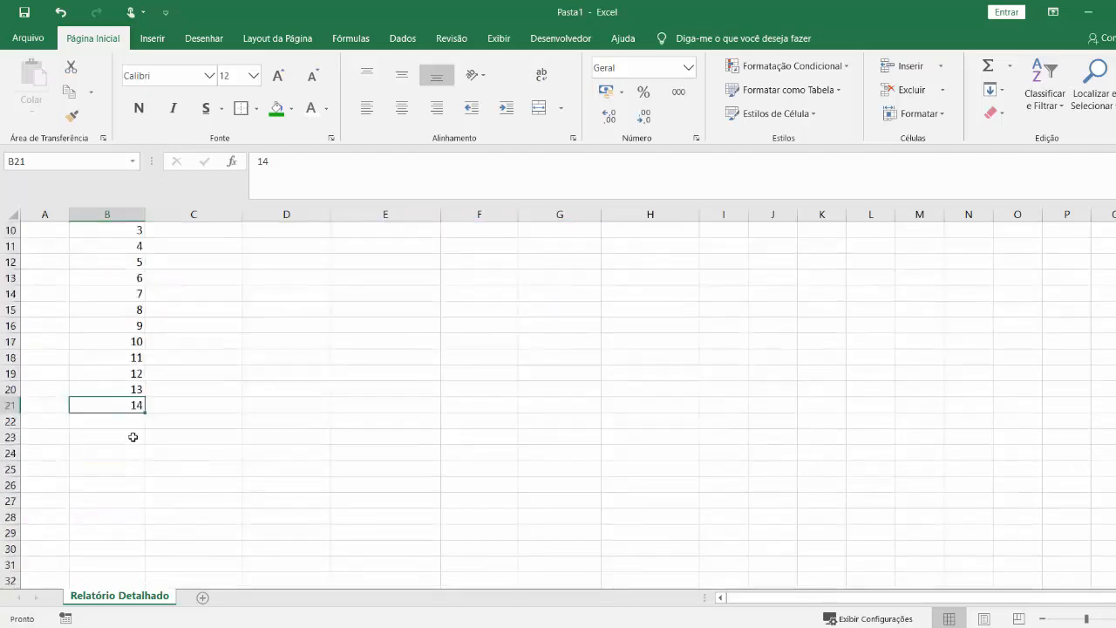
drag(122, 342, 136, 503)
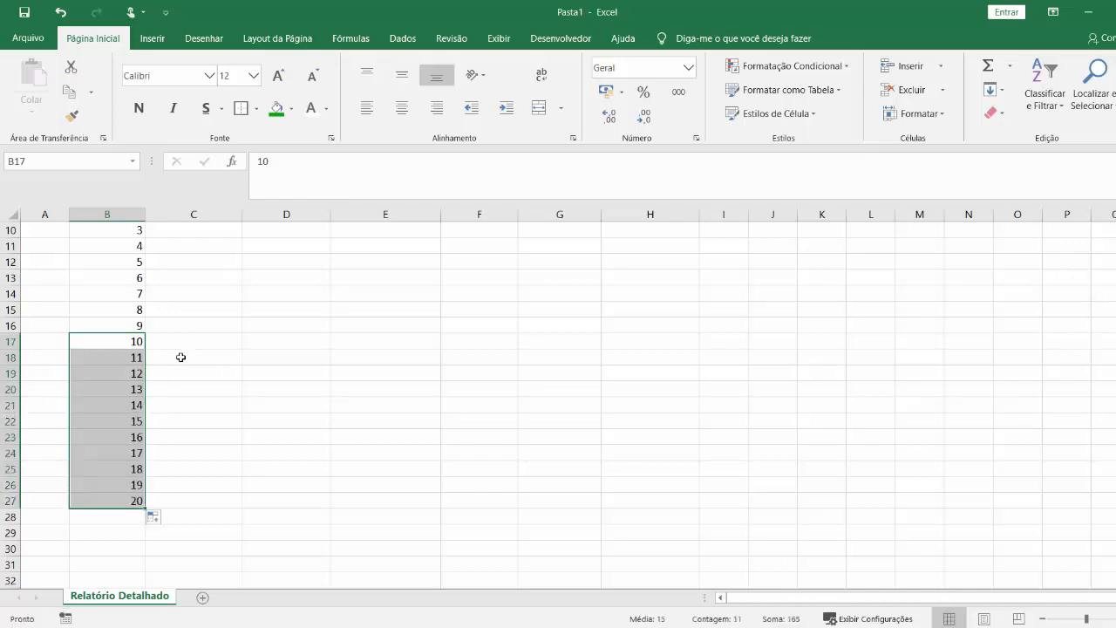
drag(120, 463, 90, 427)
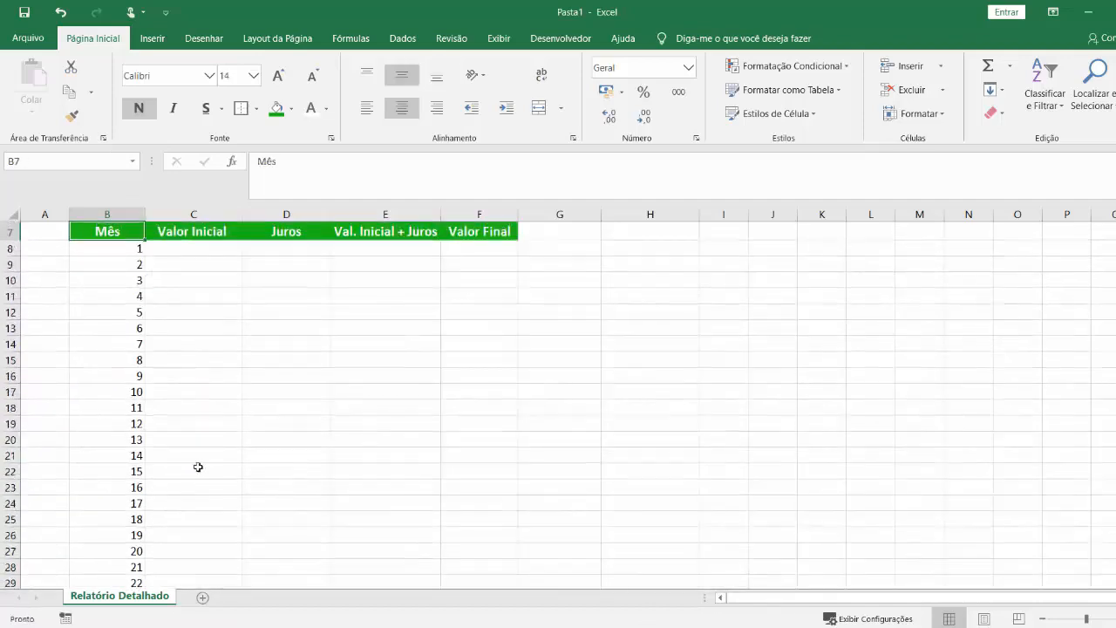
click(471, 230)
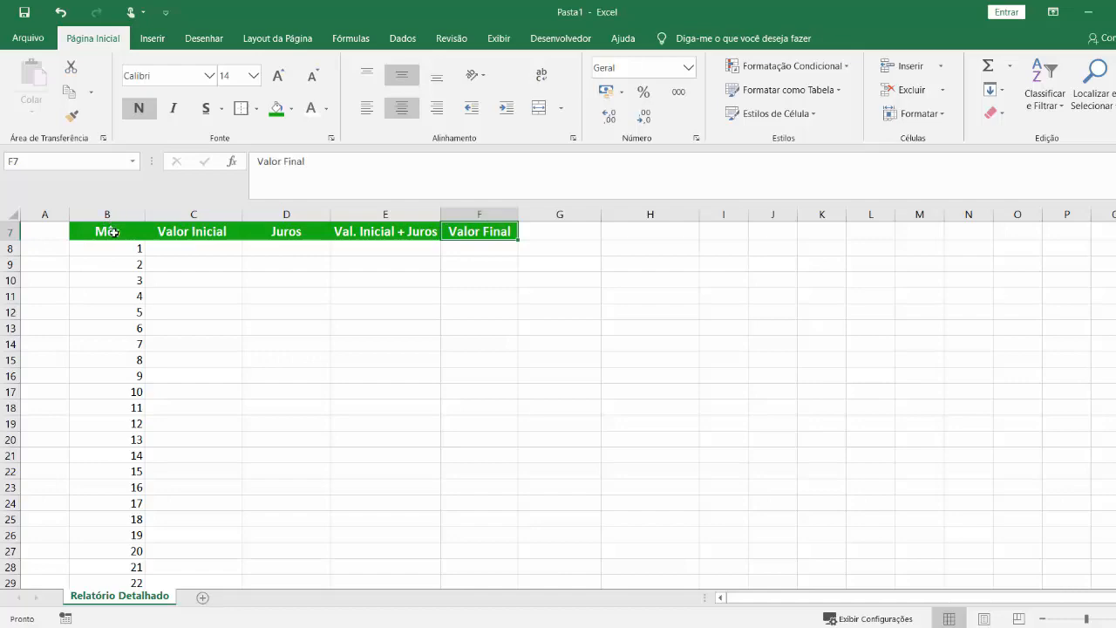
Apply all borders plus thick outside borders to the monthly report B7:F127.
drag(113, 232, 485, 562)
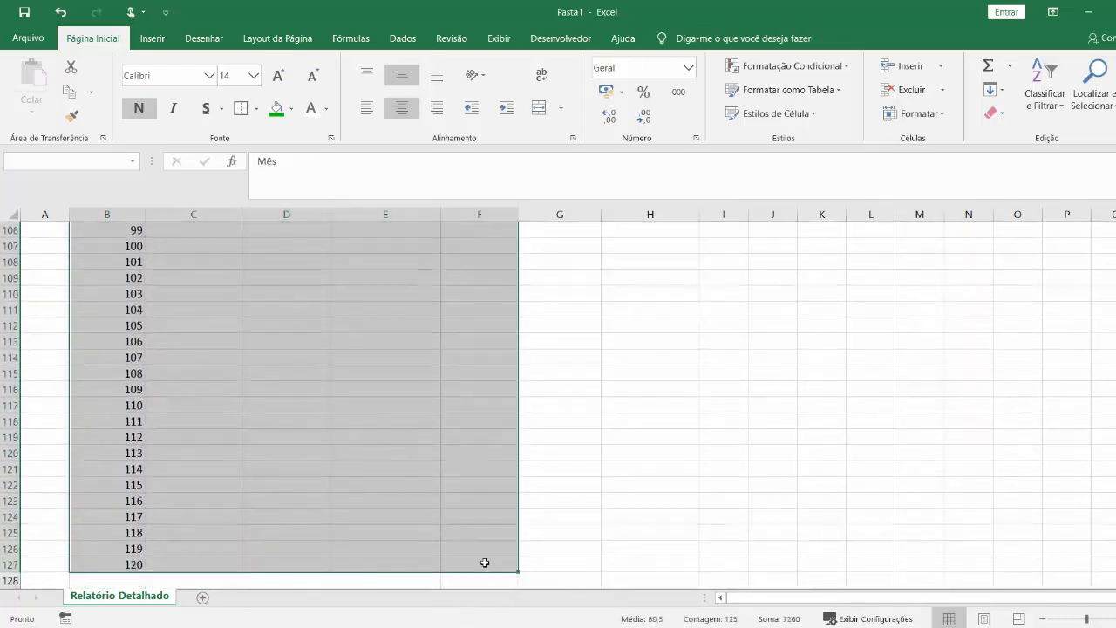
click(256, 108)
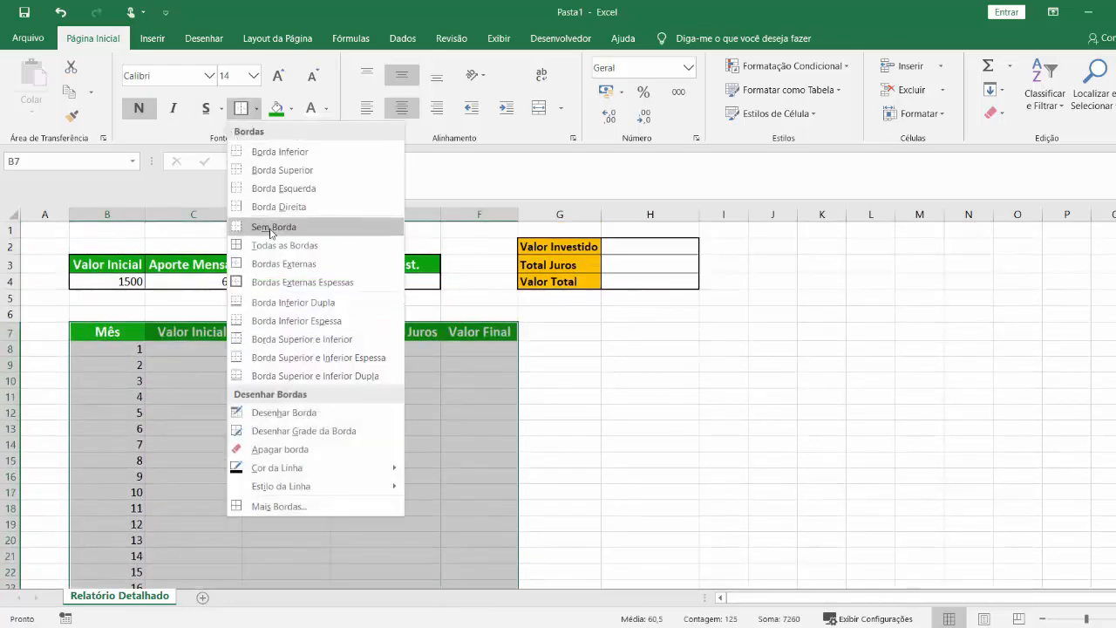
click(276, 247)
click(257, 108)
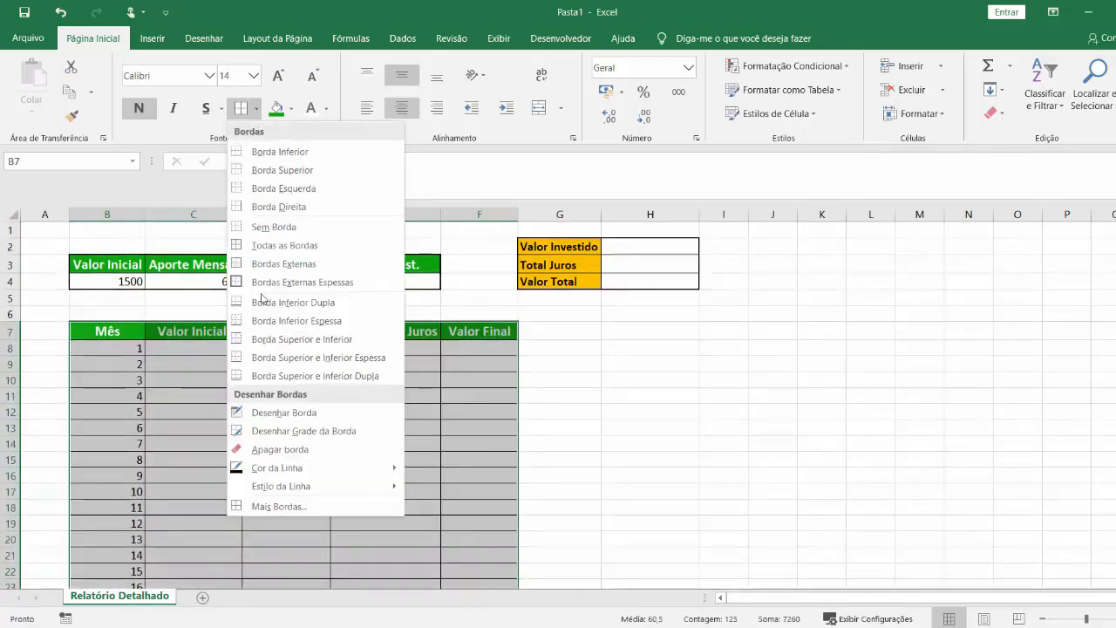
click(259, 282)
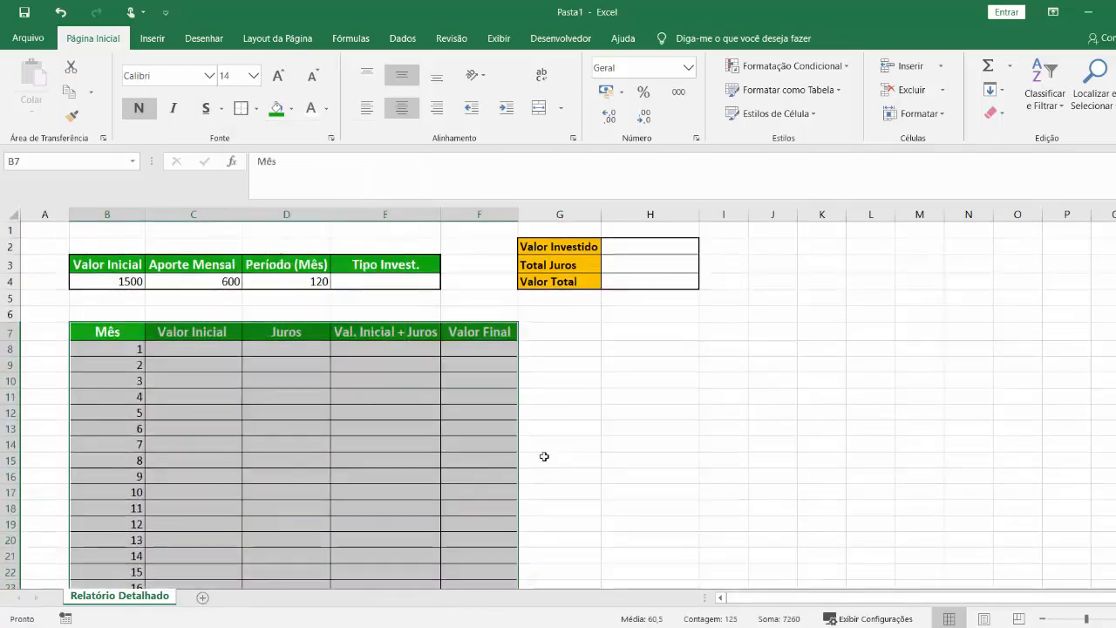
click(172, 506)
Center the contents of the monthly report B7:F127 horizontally.
click(108, 330)
key(ctrl+shift+Right)
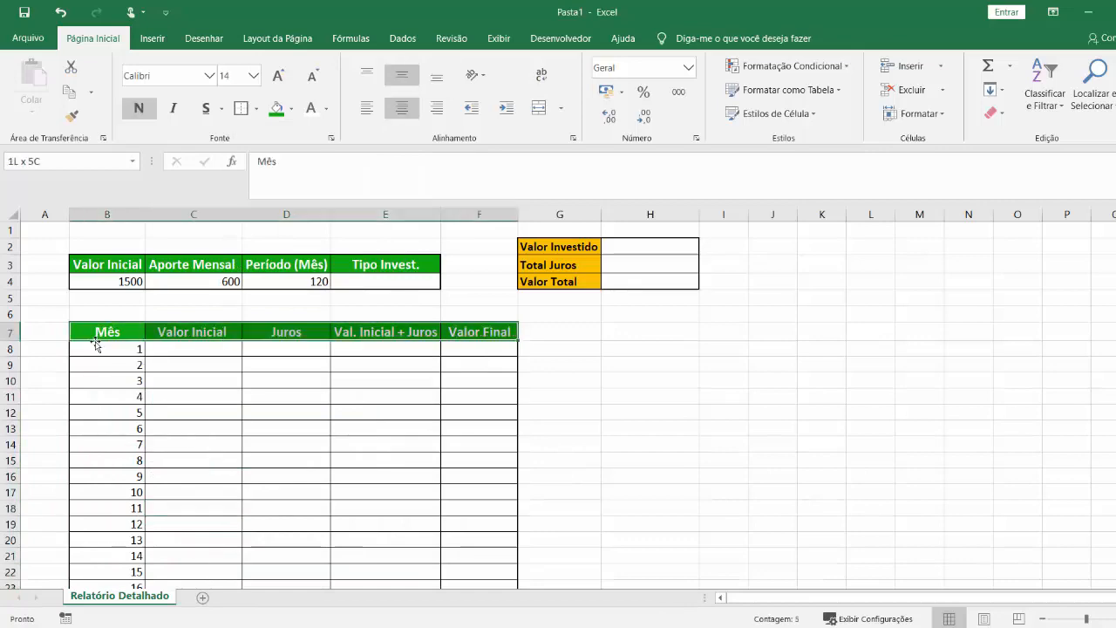
key(ctrl+shift+Down)
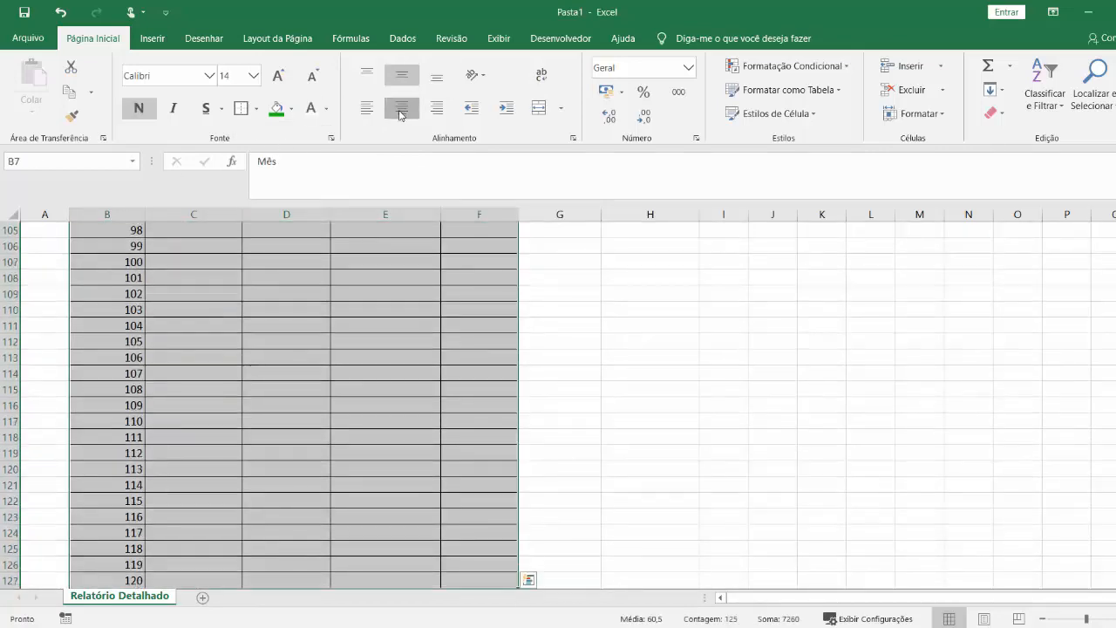
click(401, 107)
click(386, 444)
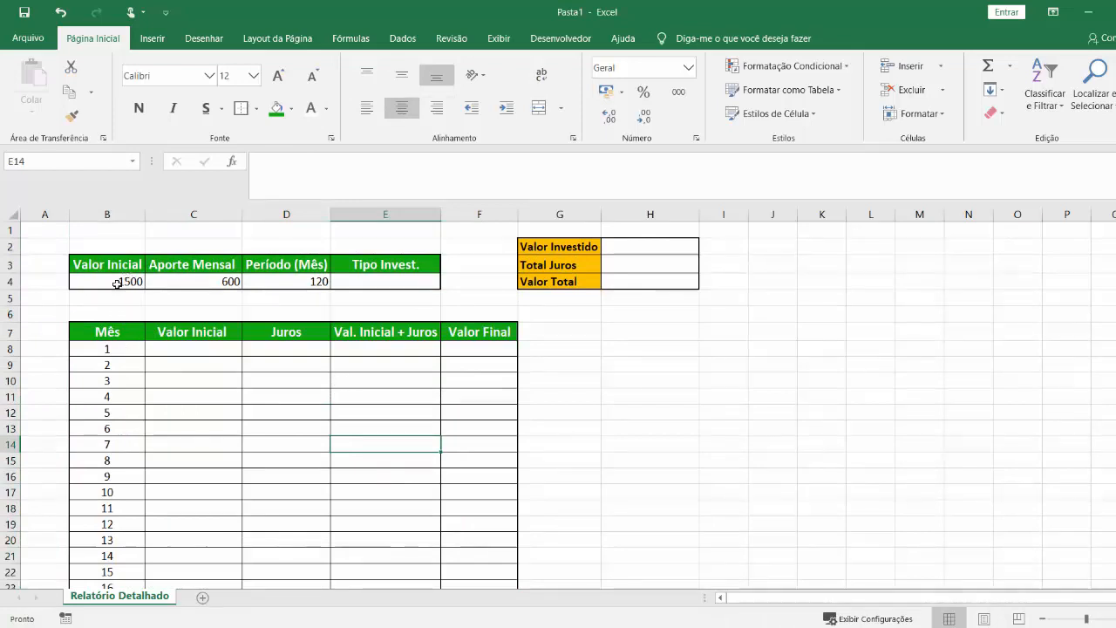
Apply the R$ accounting format to B4:C4 and center D4:E4 horizontally.
drag(118, 282, 217, 281)
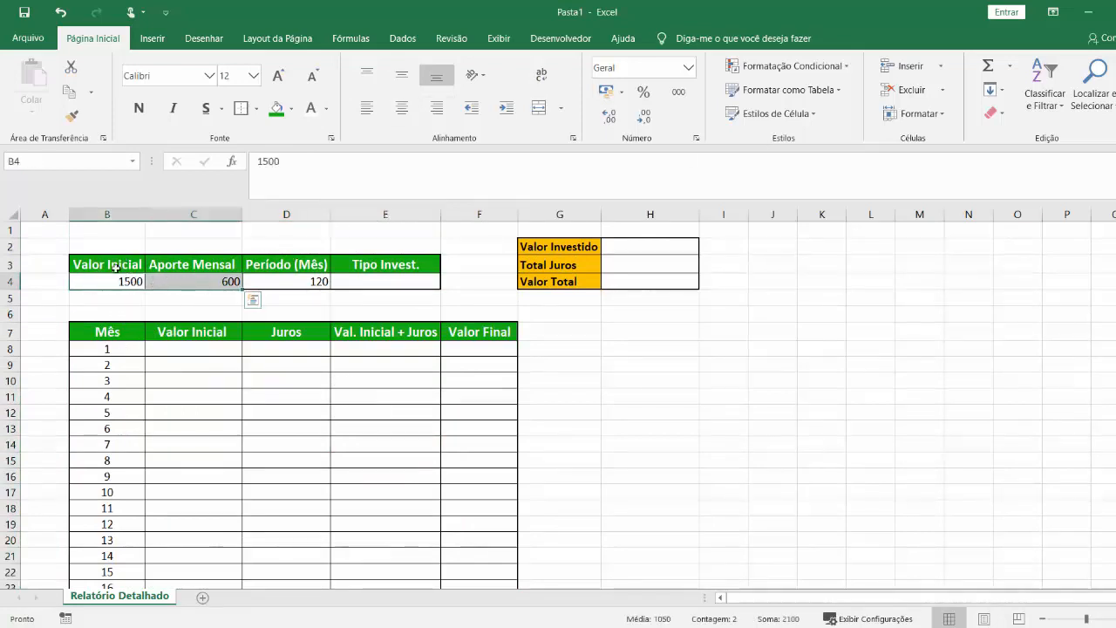
click(606, 92)
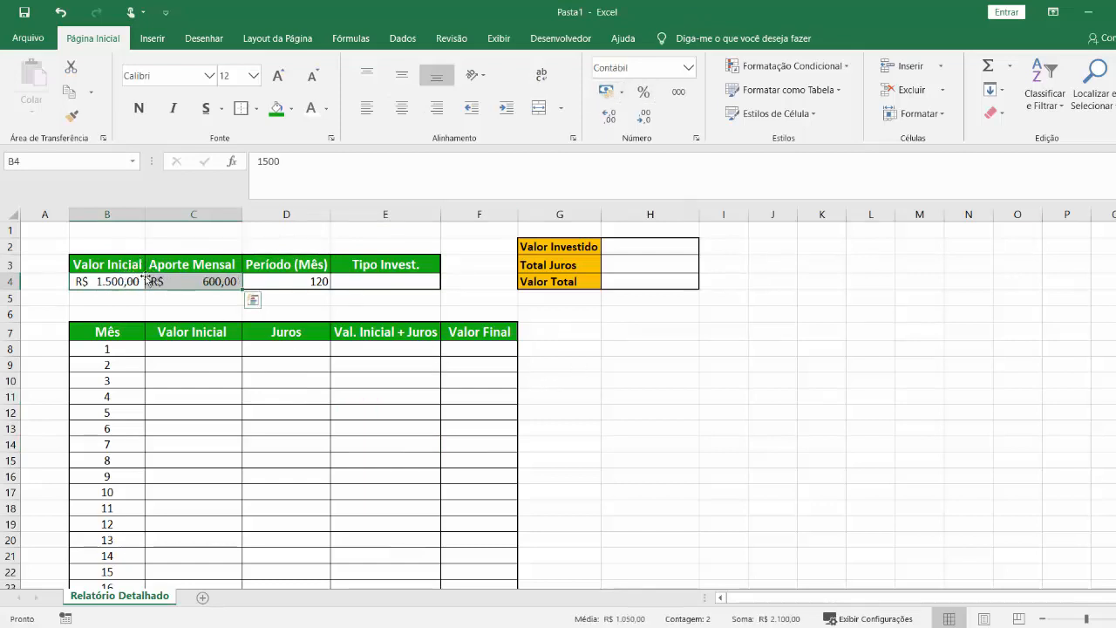
click(199, 348)
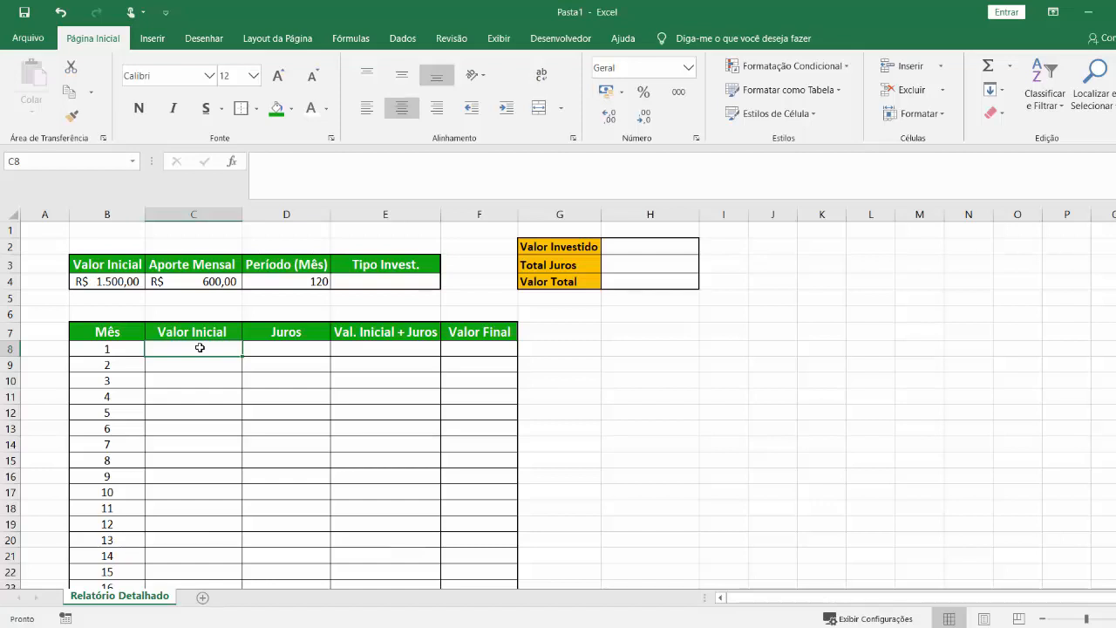
drag(292, 281, 375, 281)
click(402, 107)
Set the rate in E4 under "Tipo Invest." to 0,38% in percentage format.
click(389, 280)
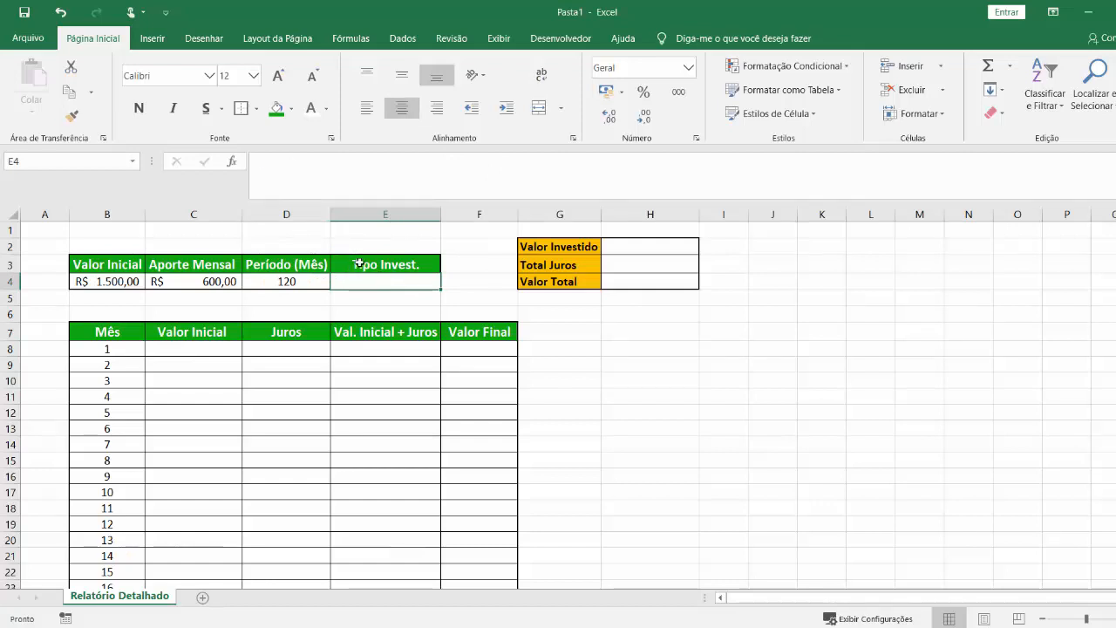
text(0,)
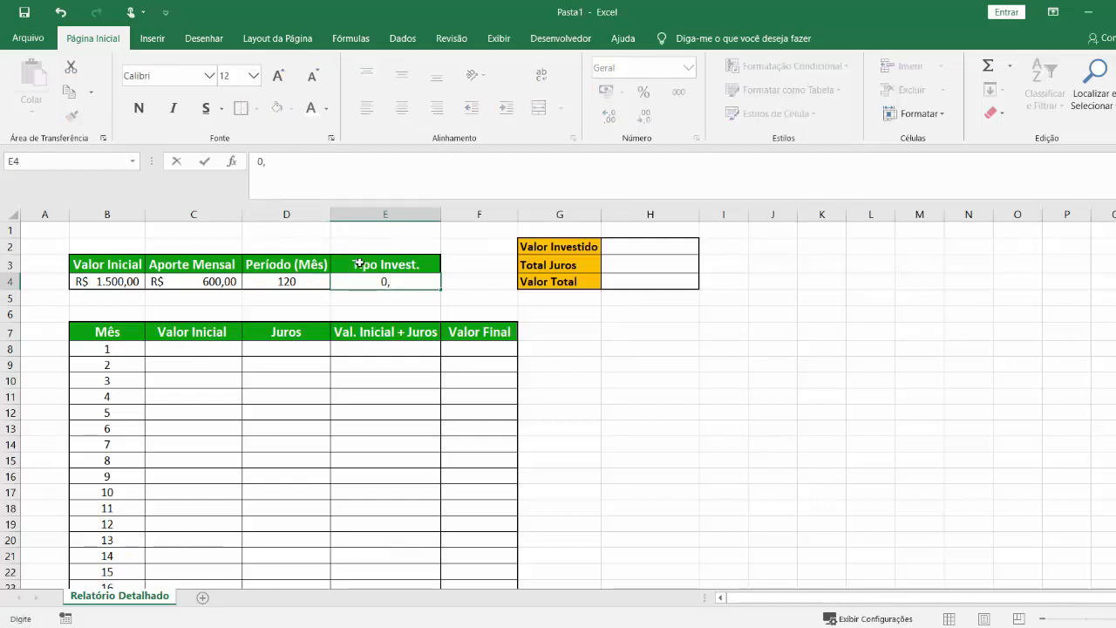
text(38)
click(386, 381)
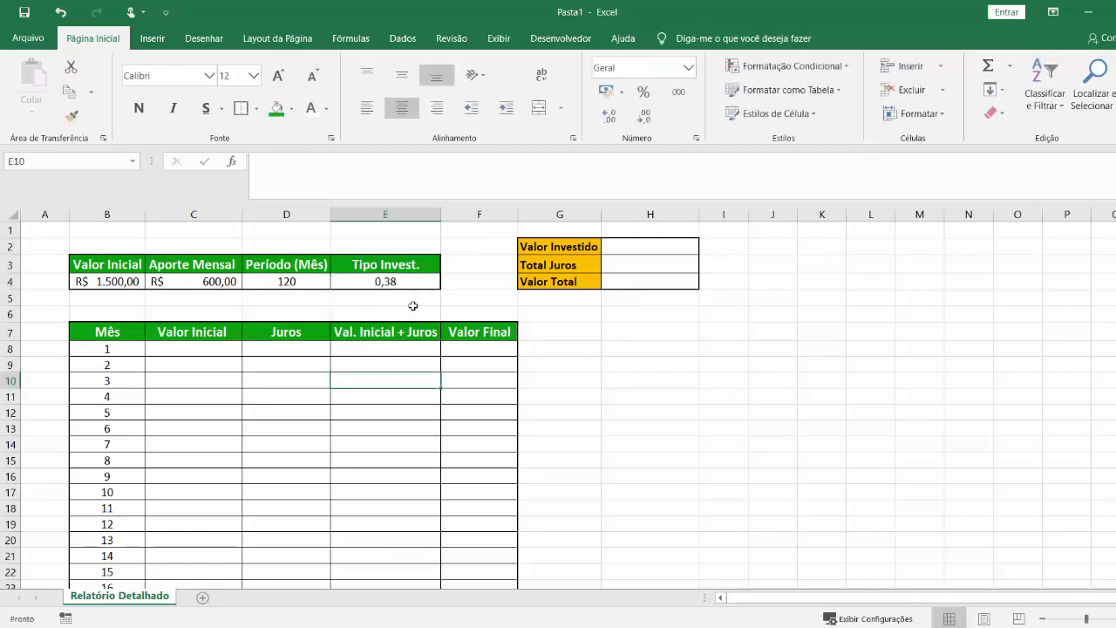
click(417, 281)
click(643, 91)
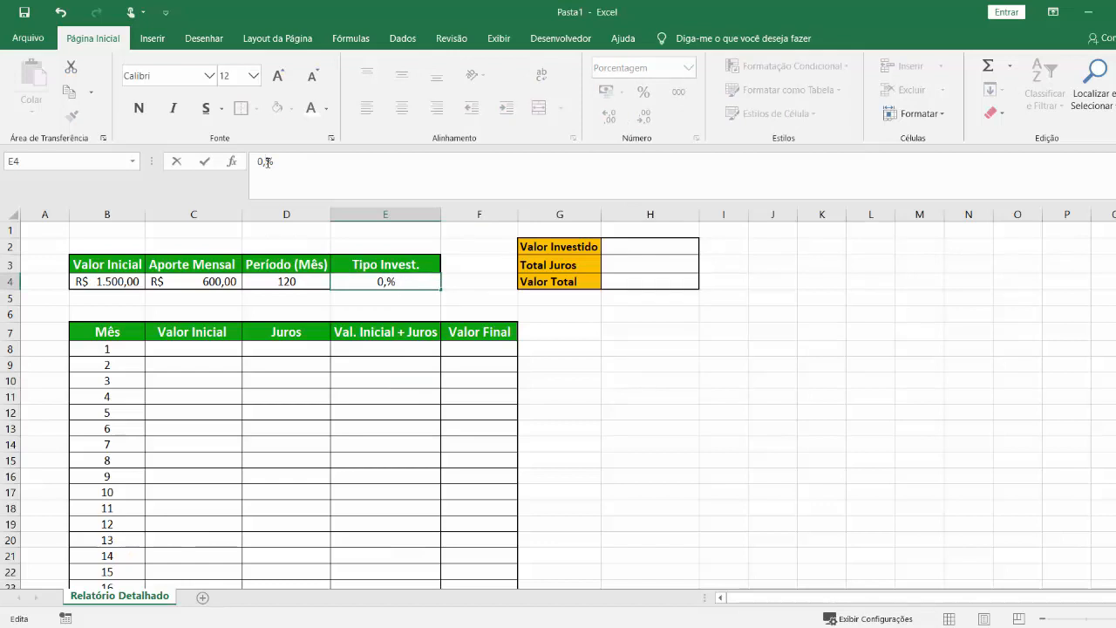
text(38)
key(Return)
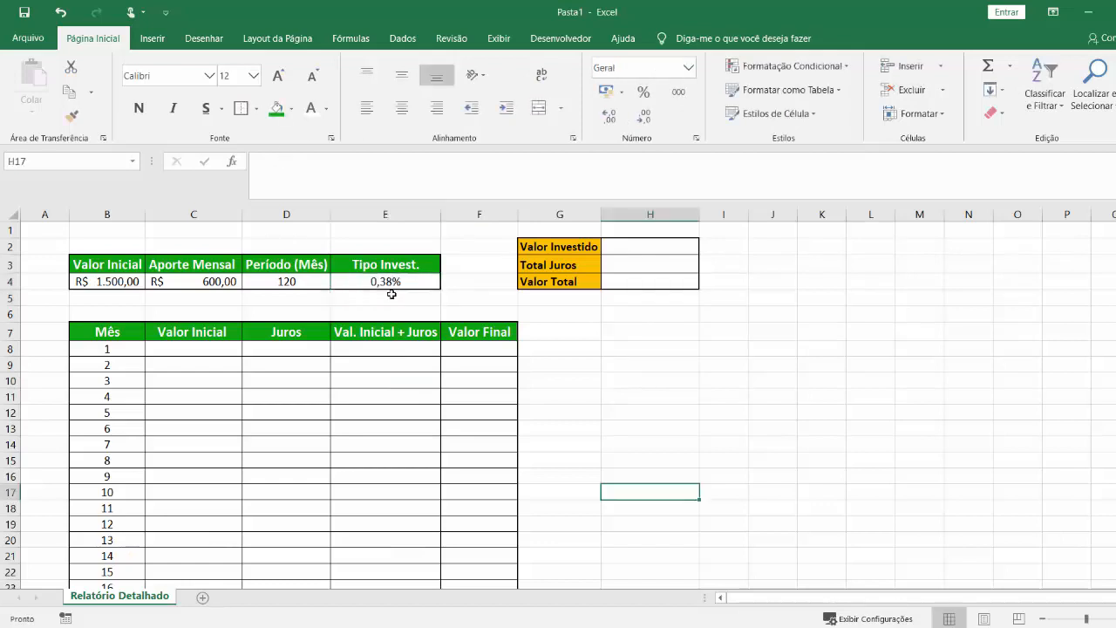
click(390, 282)
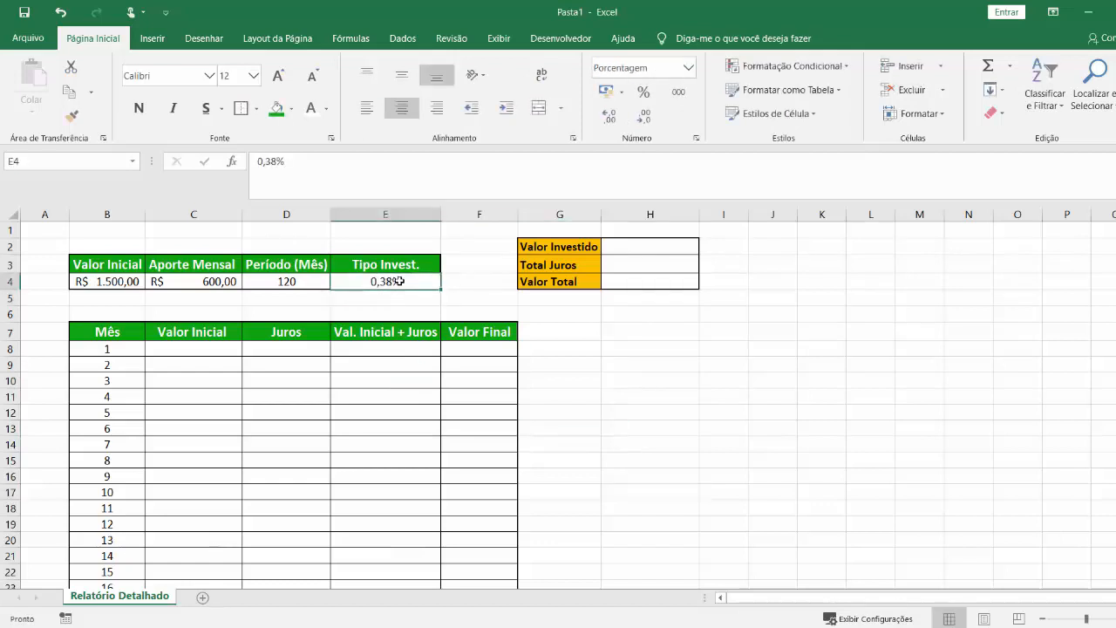
Link the month 1 "Valor Inicial" in C8 to the input value with =B4.
click(189, 349)
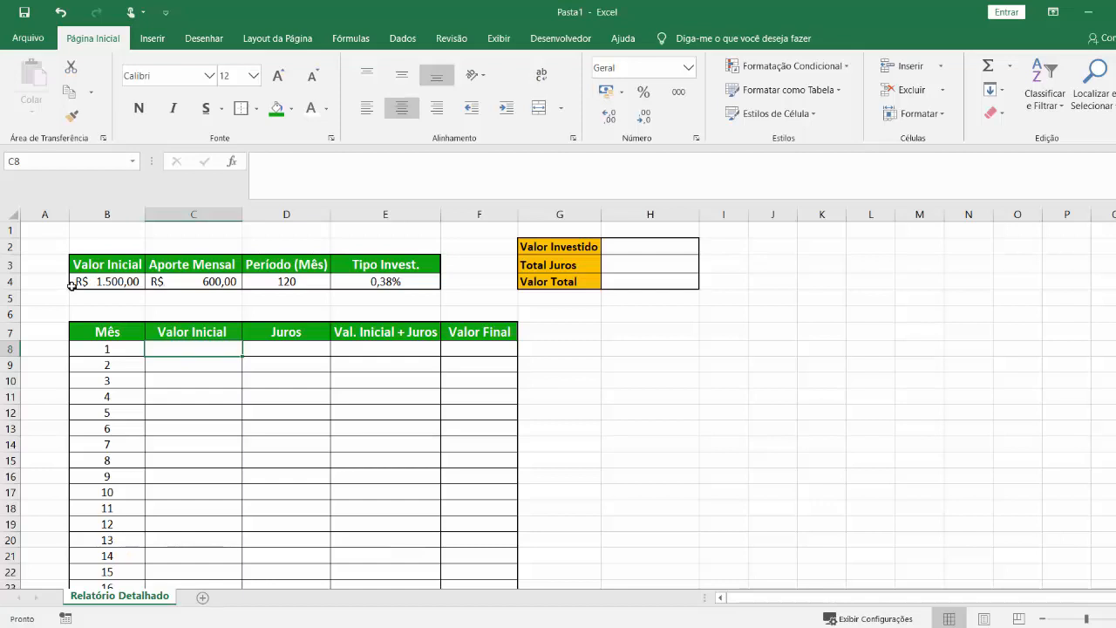
click(108, 287)
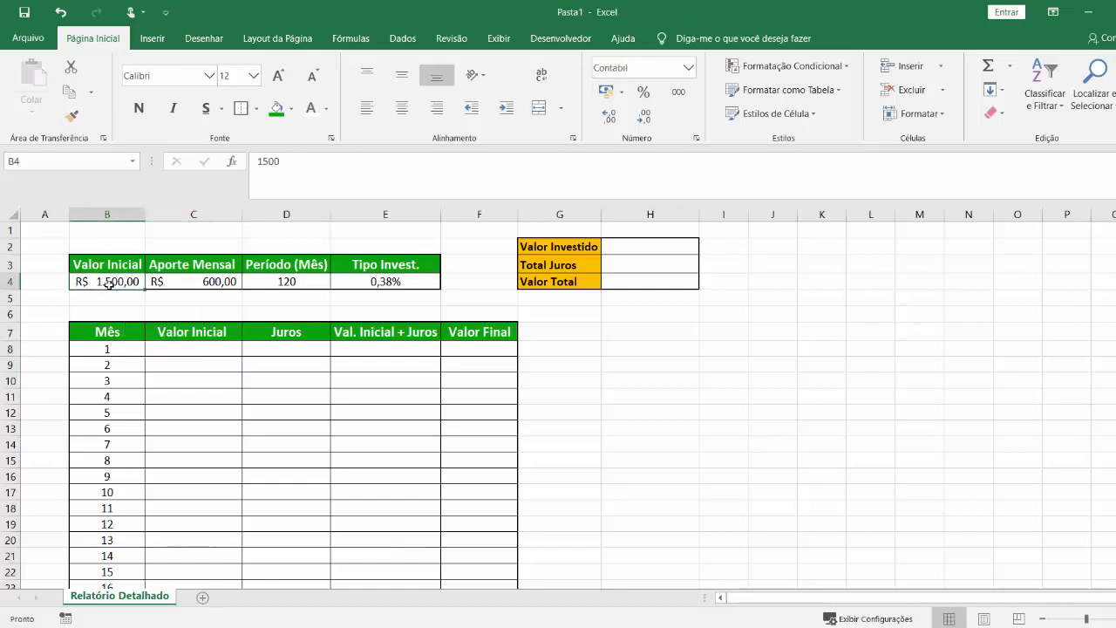
click(190, 348)
text(=)
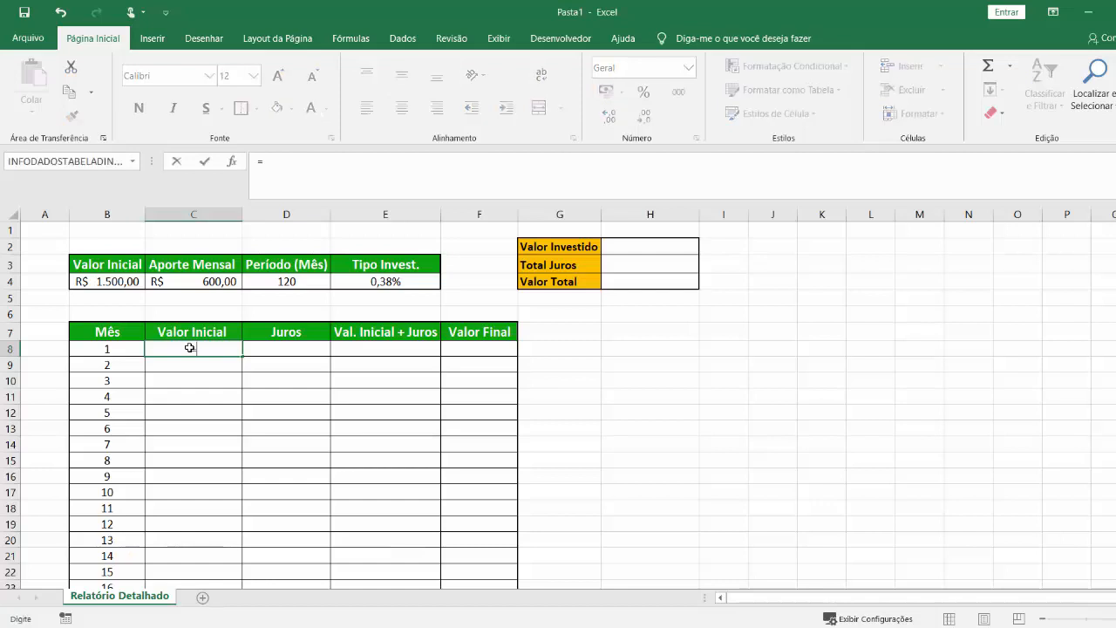
click(129, 282)
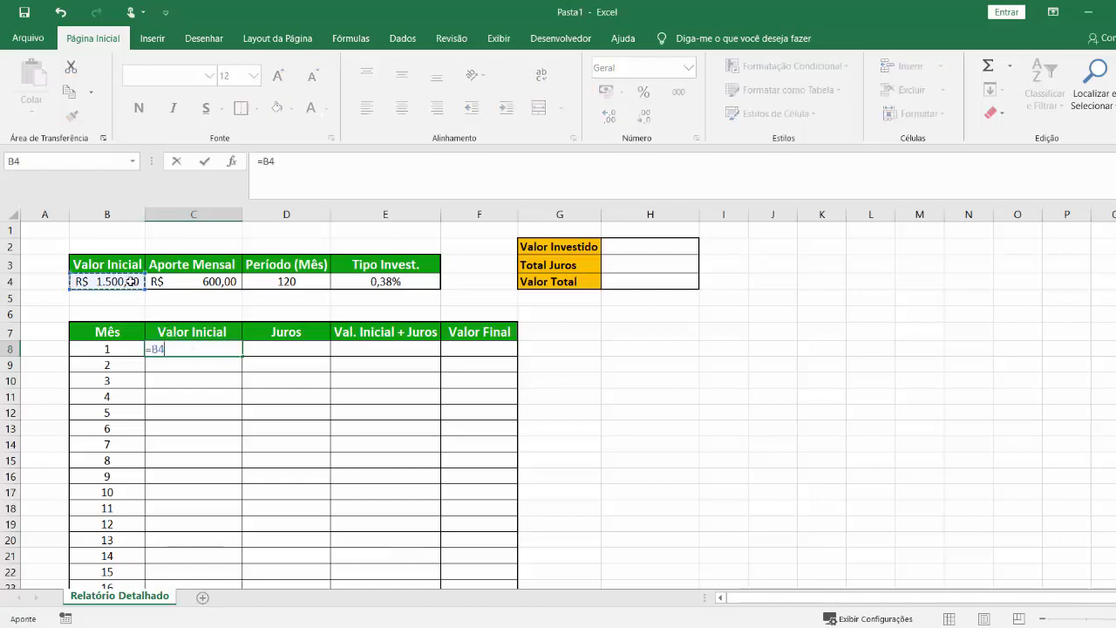
key(Return)
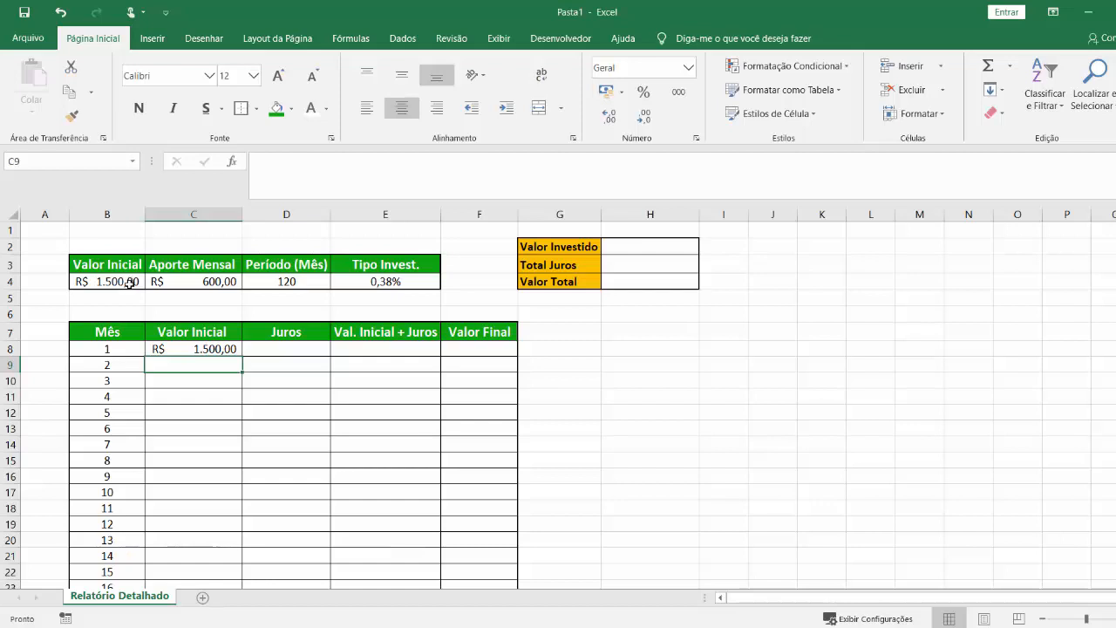
Enter =C8*E4 in D8 to calculate the month 1 "Juros".
click(323, 349)
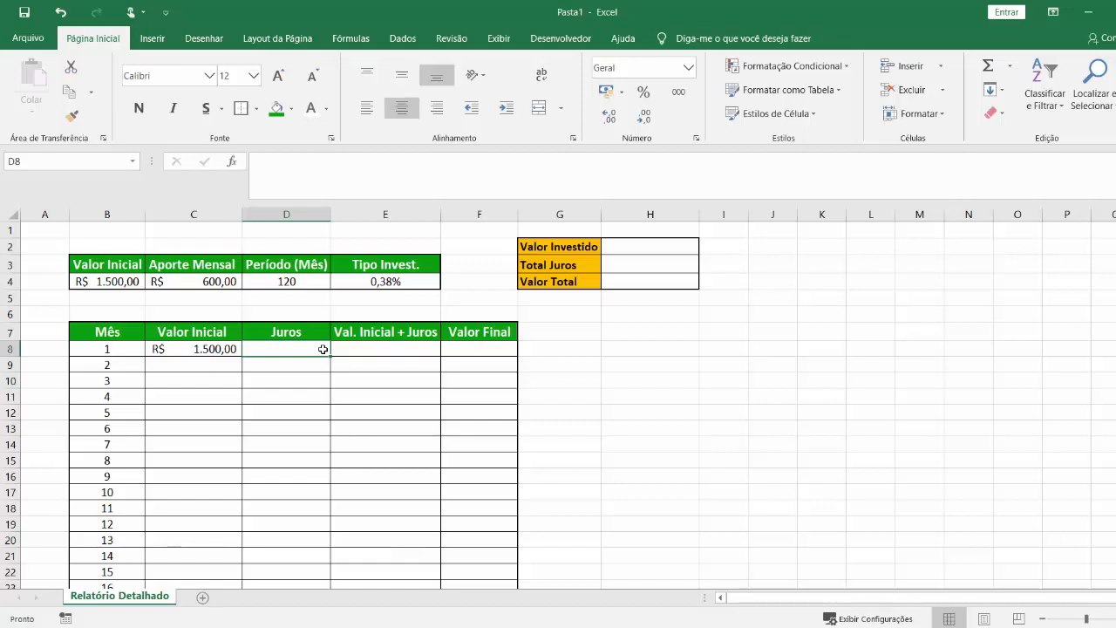
click(211, 351)
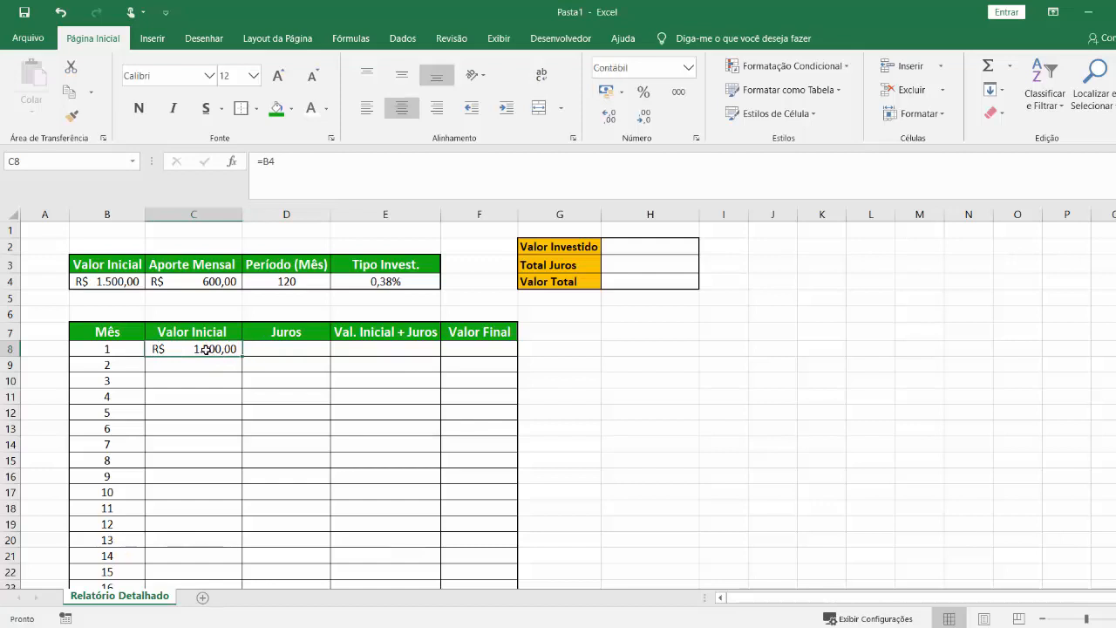
click(319, 359)
key(Up)
text(=)
click(218, 350)
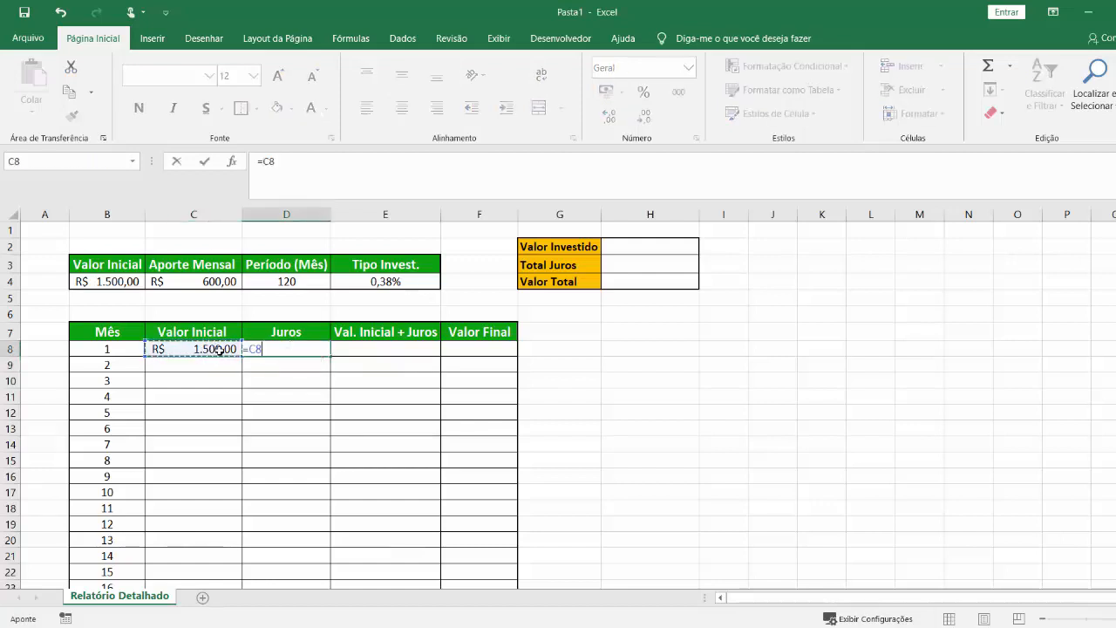
text(*)
click(388, 282)
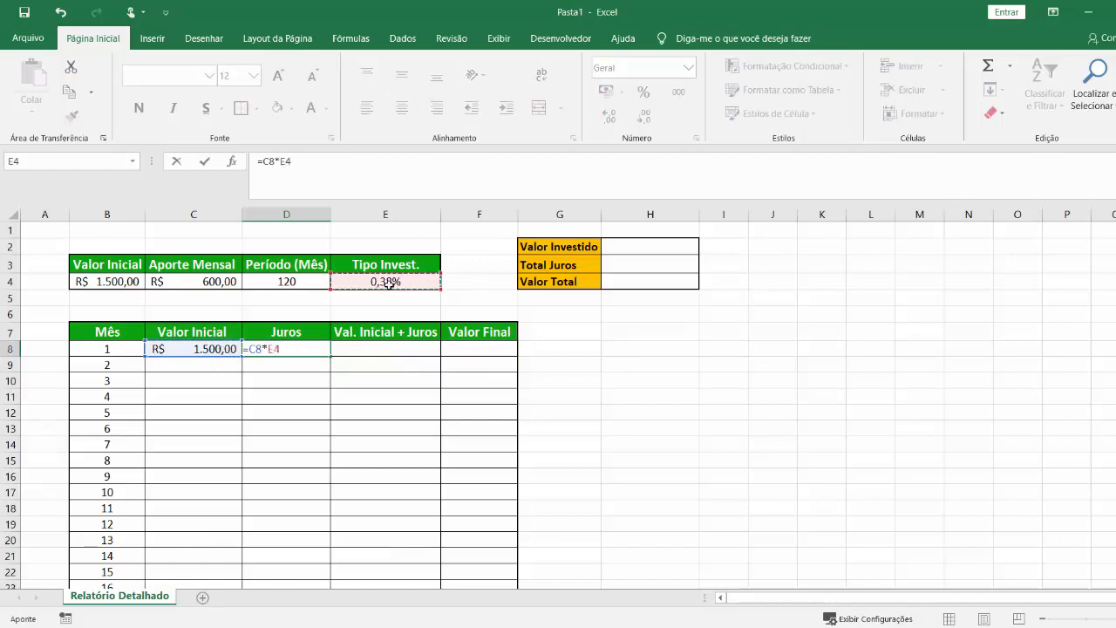
key(Return)
Try filling the D8 interest formula down to D9, inspect the copied references and clear D9.
click(301, 348)
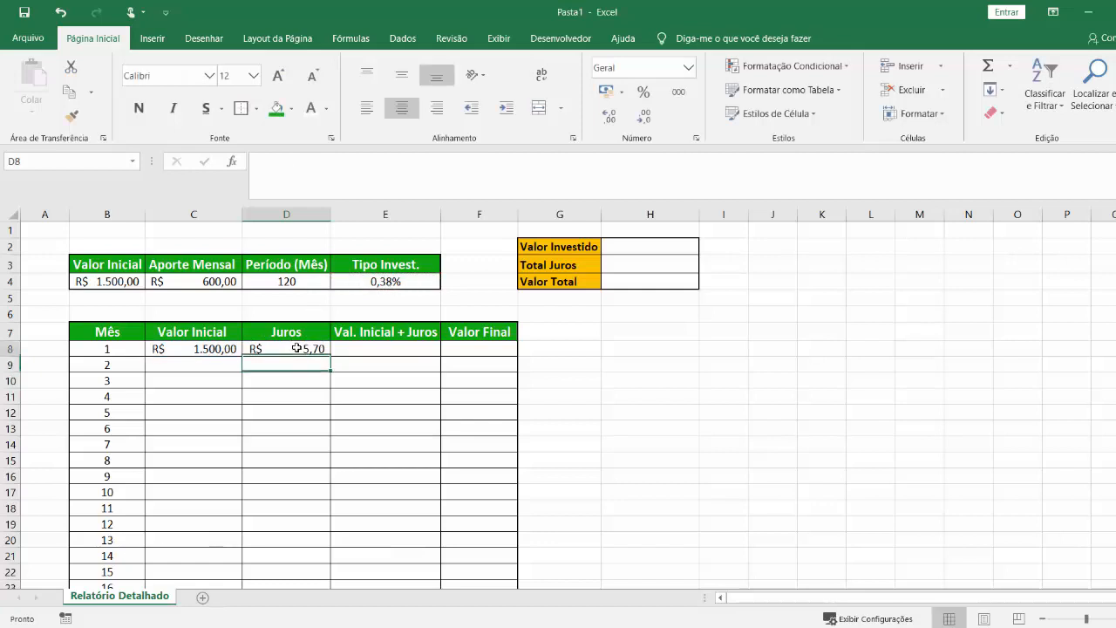
drag(332, 358, 333, 366)
click(317, 424)
click(310, 368)
double_click(310, 368)
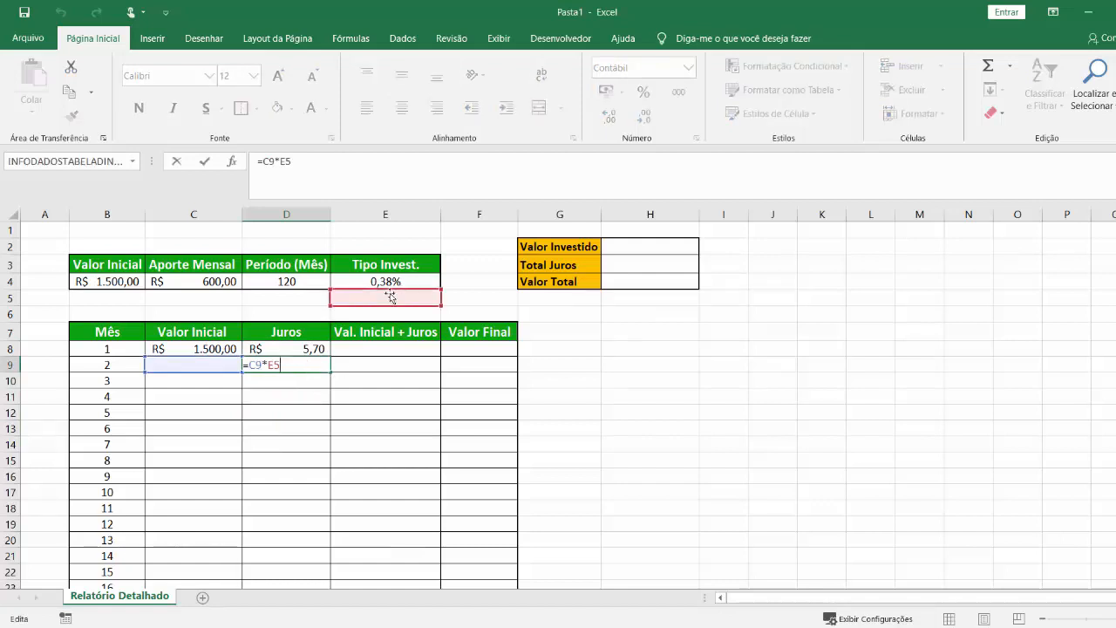
key(Escape)
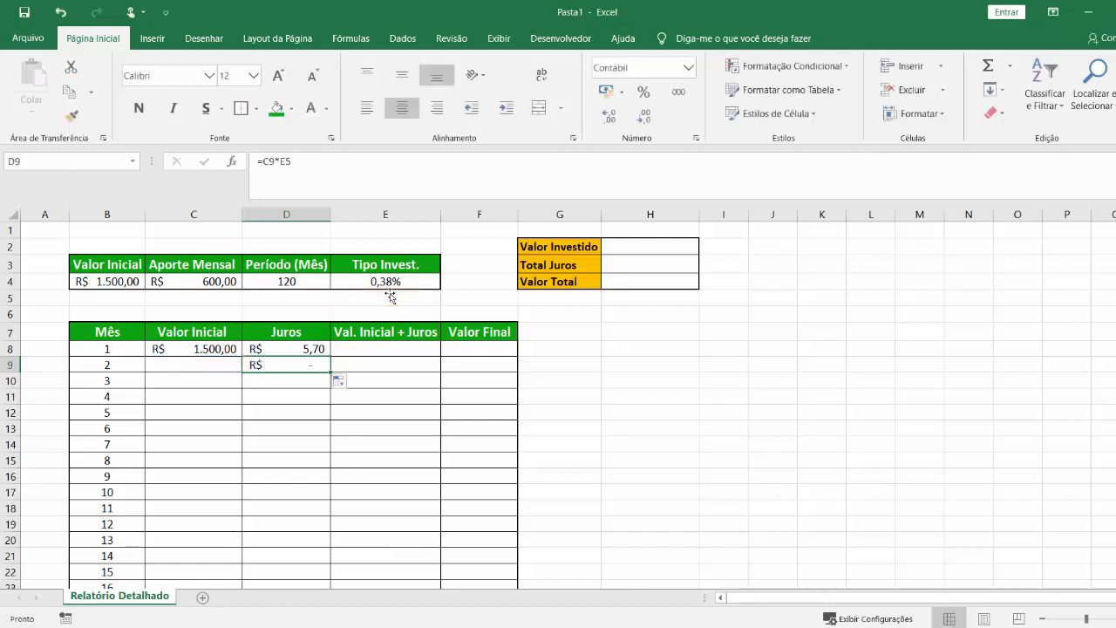
key(Delete)
Make the rate reference in the D8 interest formula absolute, giving =C8*$E$4.
double_click(312, 350)
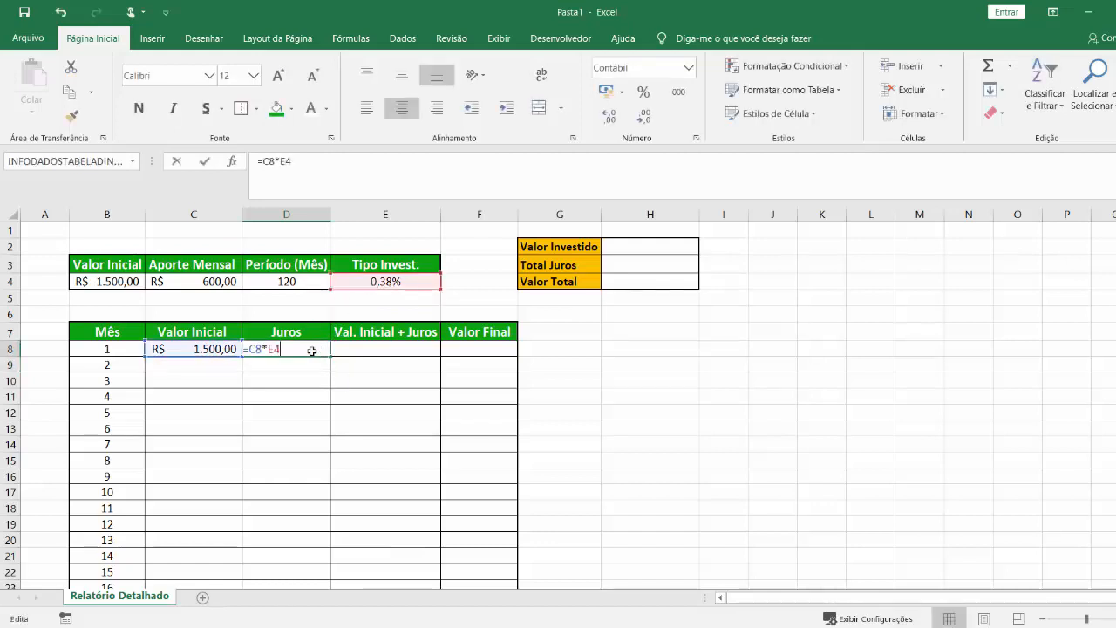
click(359, 283)
key(F4)
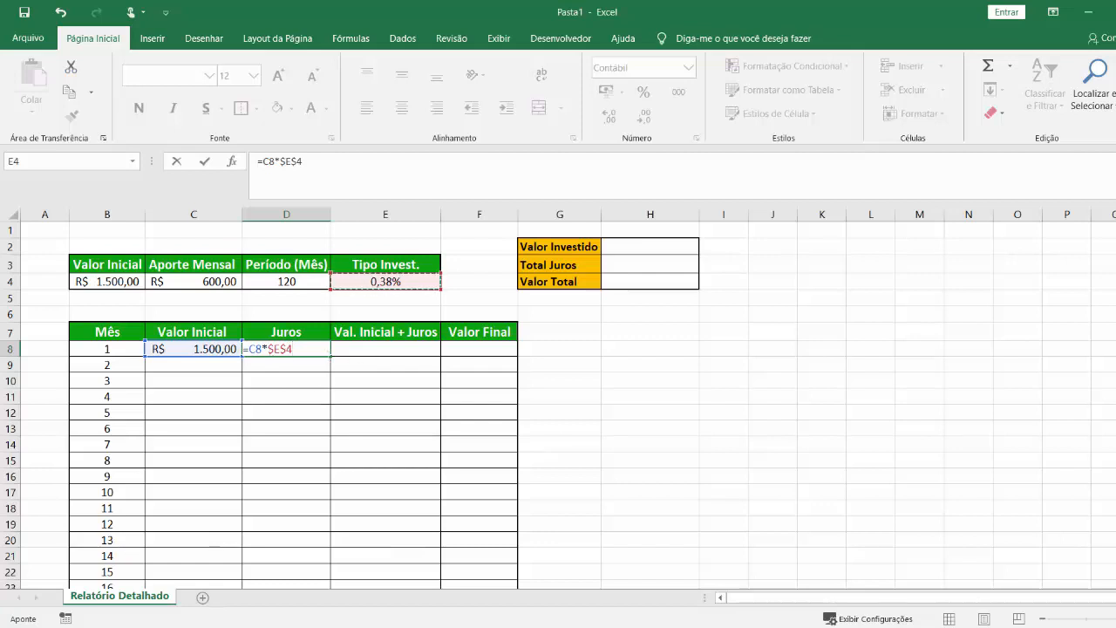
key(Return)
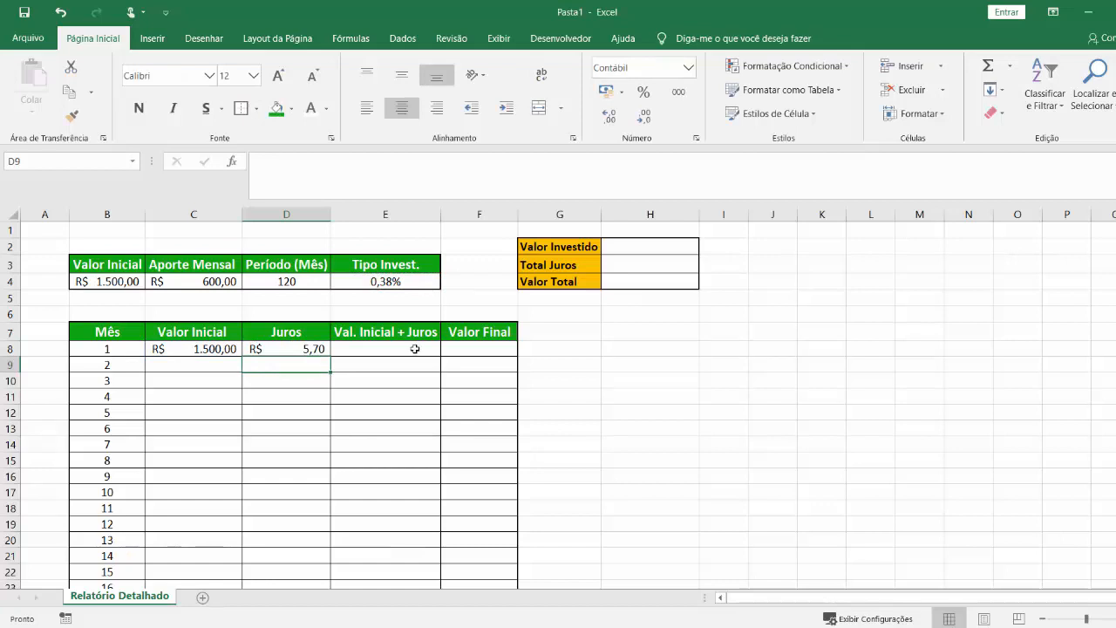
Enter =C8+D8 in E8 under "Val. Inicial + Juros" and select F8.
click(415, 349)
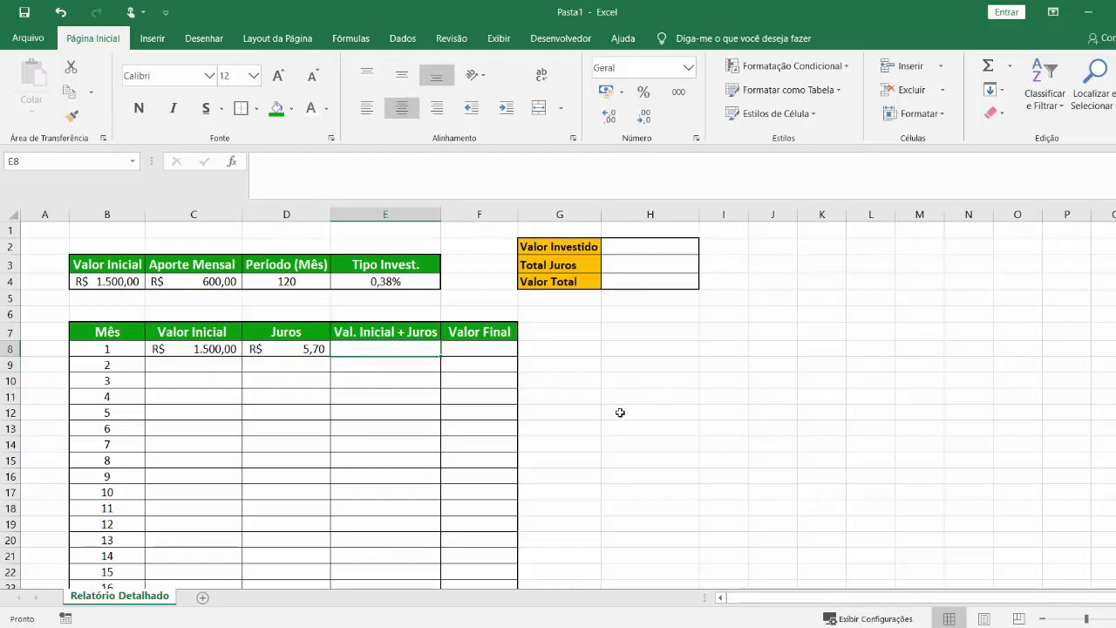
text(=)
click(226, 350)
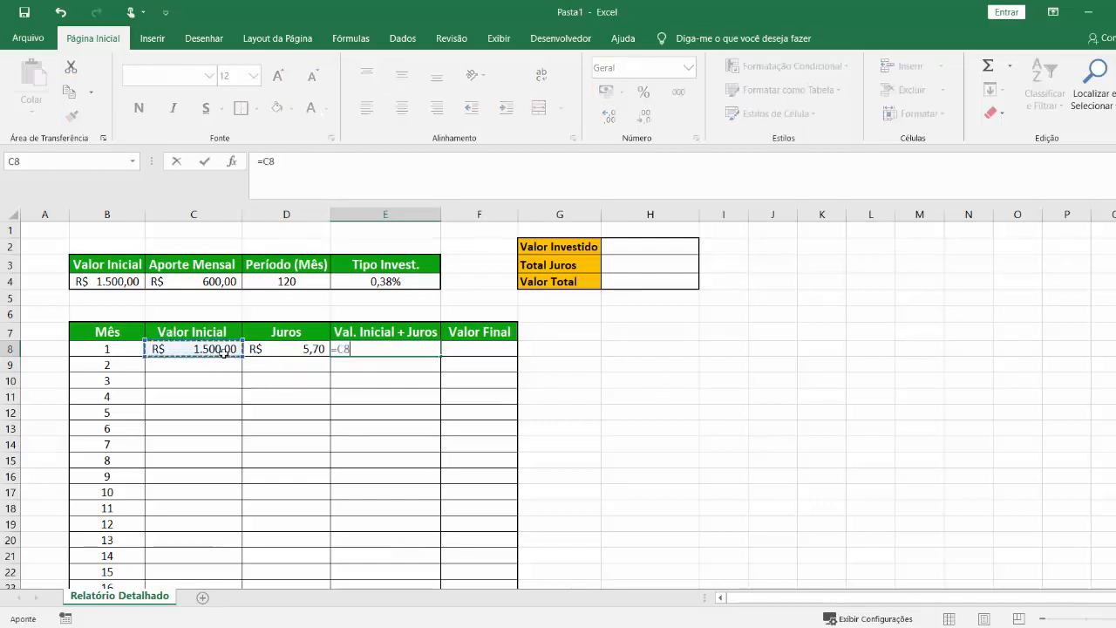
text(+)
click(264, 349)
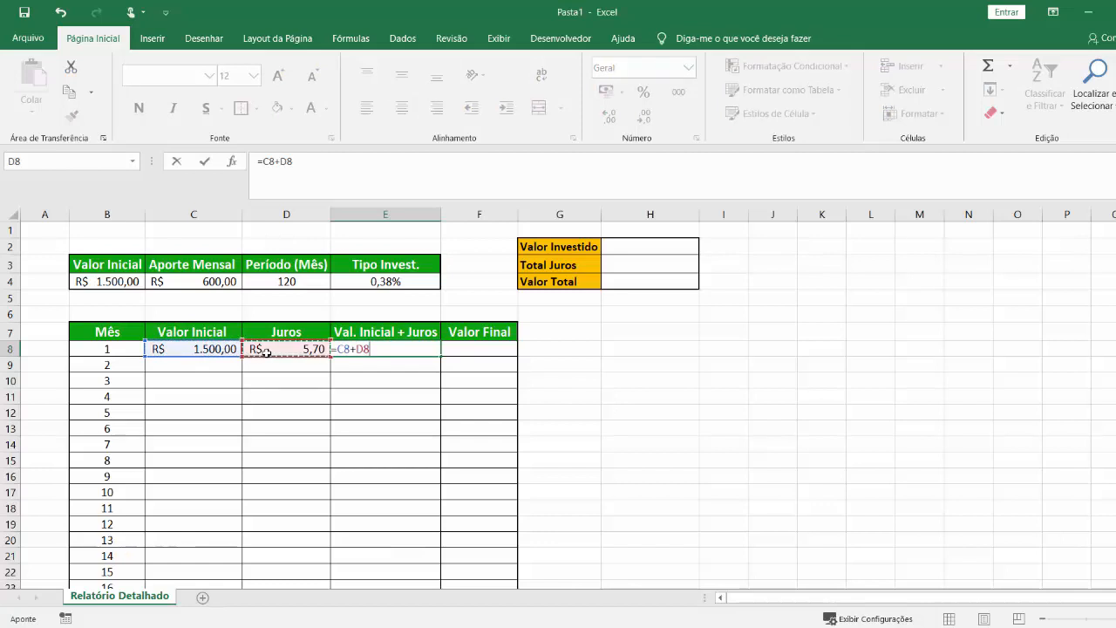
key(Return)
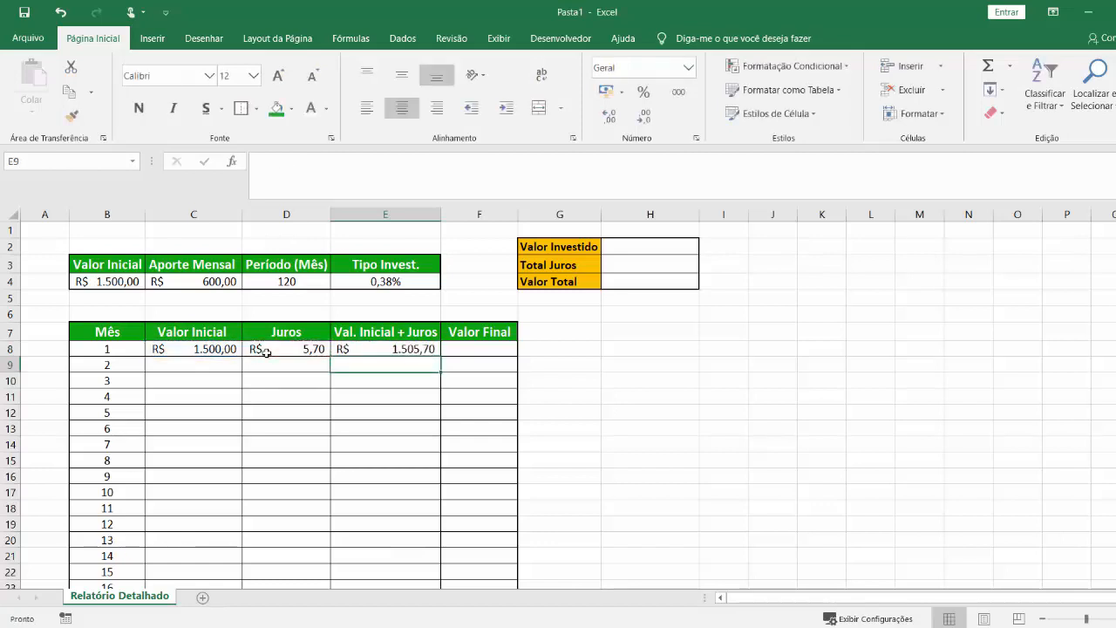
click(465, 350)
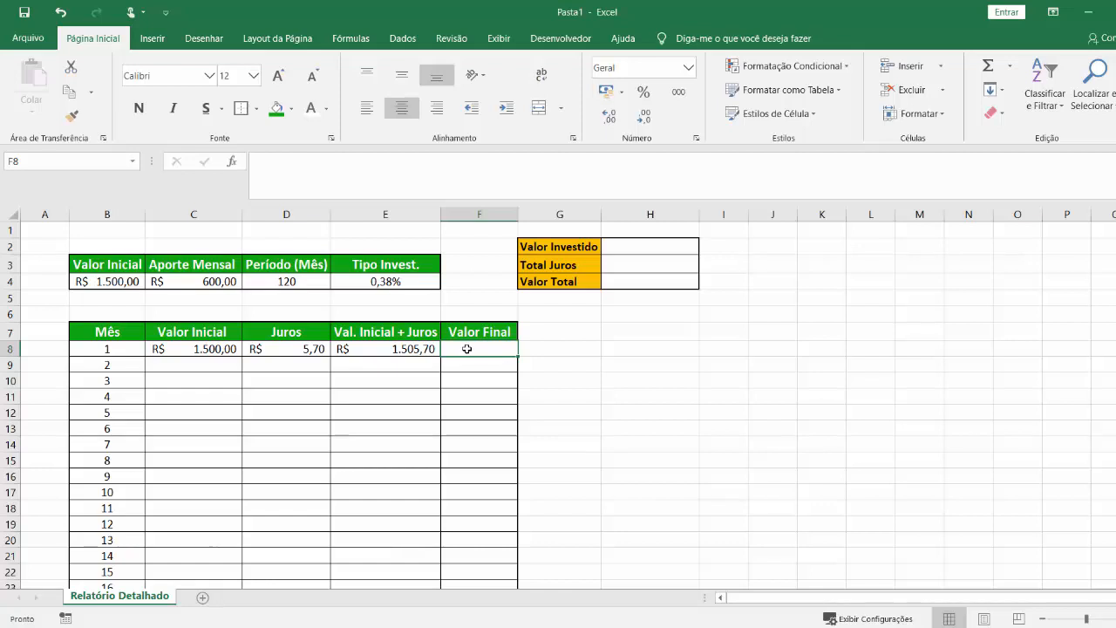
Enter =E8+$C$4 in F8 to calculate the month 1 "Valor Final" with the fixed monthly contribution.
click(236, 280)
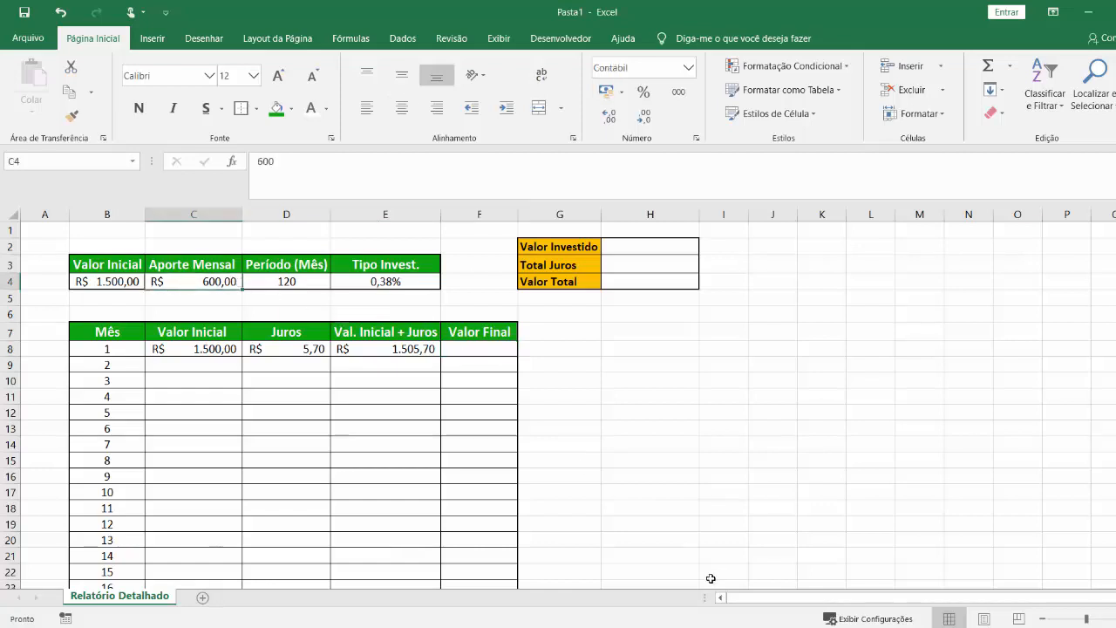
click(512, 349)
text(=)
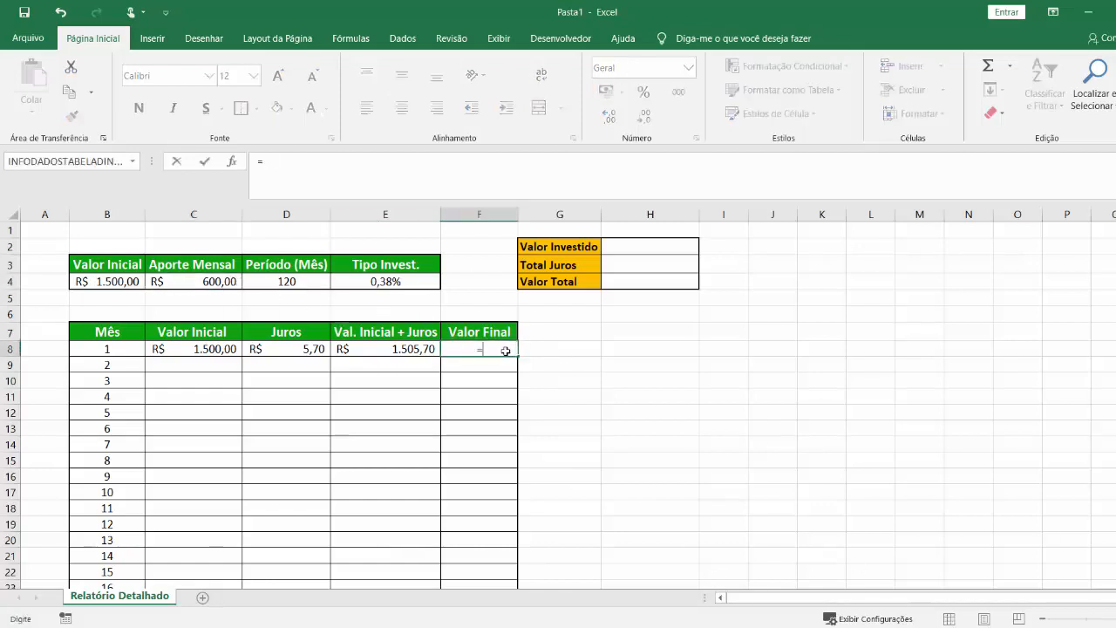
click(422, 349)
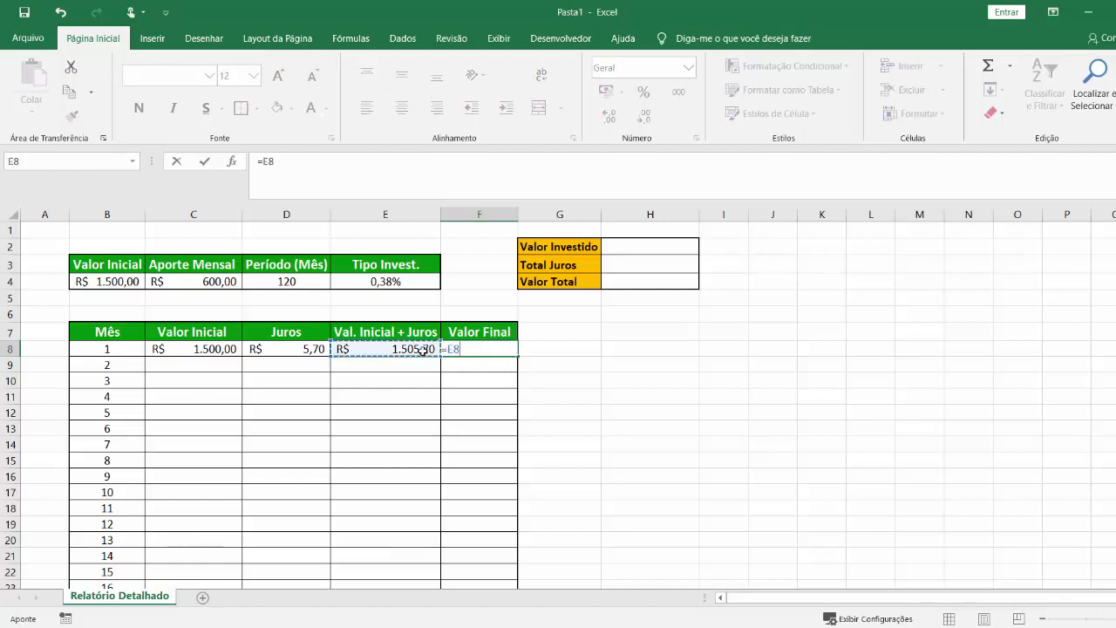
text(+)
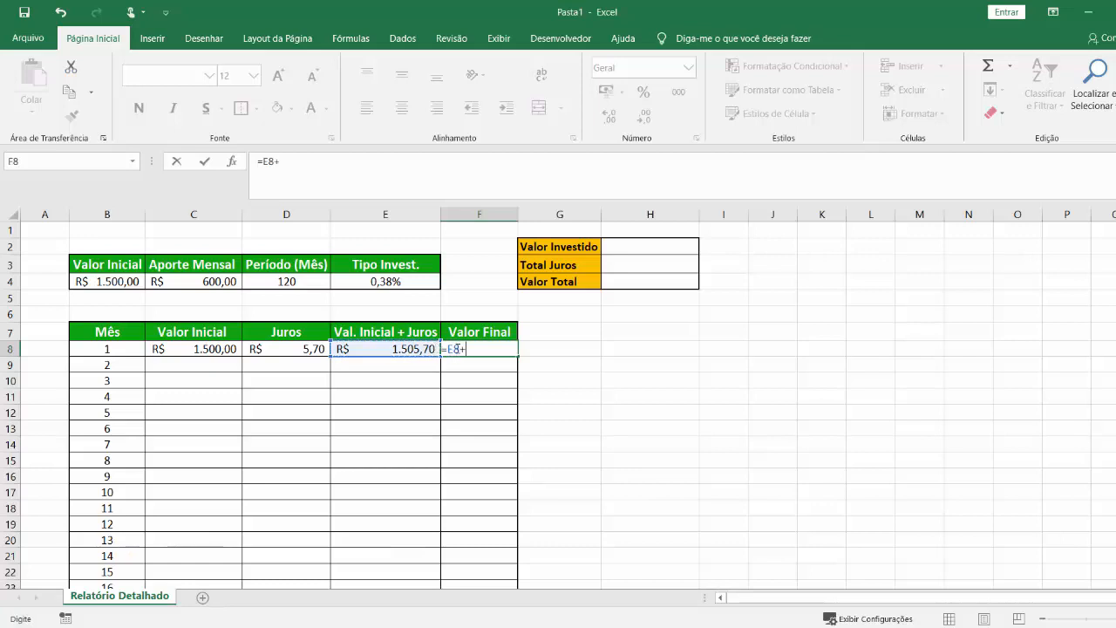
click(174, 281)
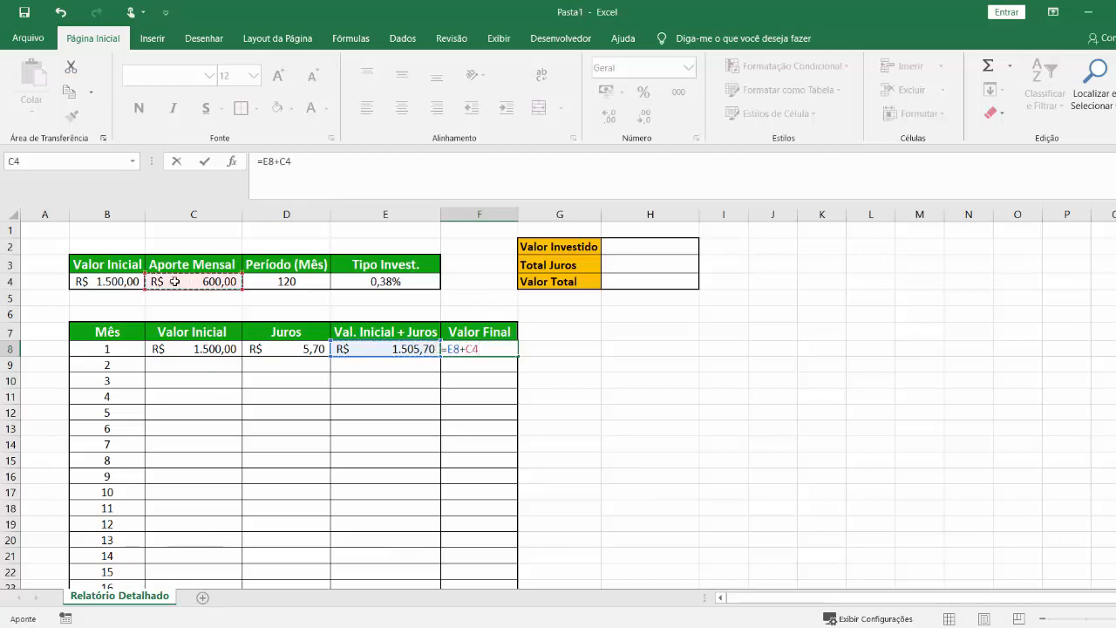
key(F4)
key(Return)
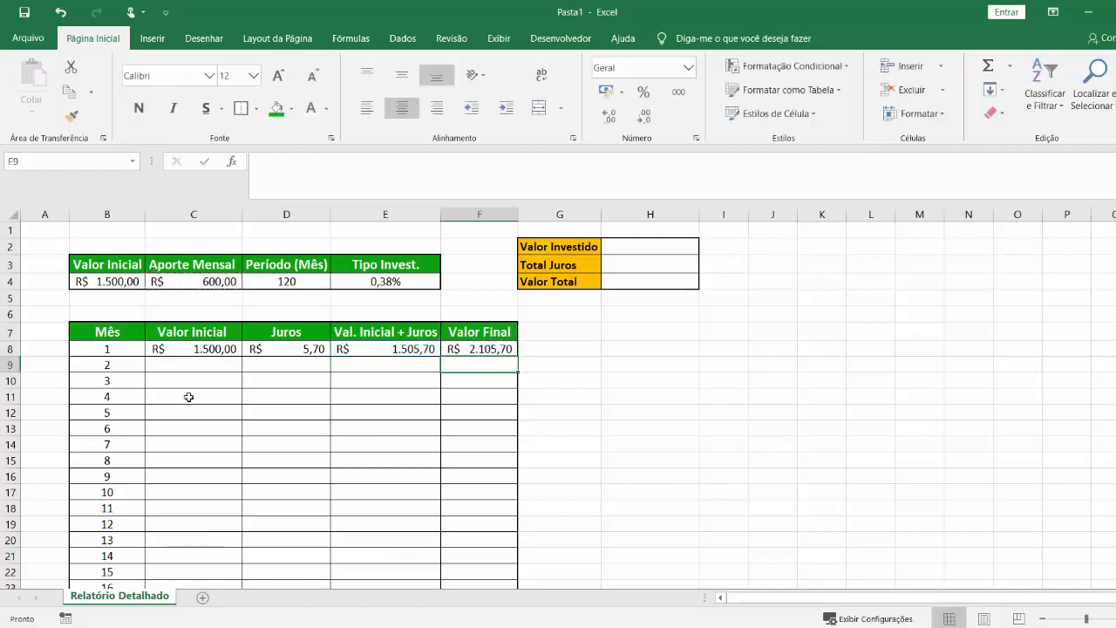
Enter =F8 in C9 so the month 2 "Valor Inicial" takes the month 1 "Valor Final".
click(201, 360)
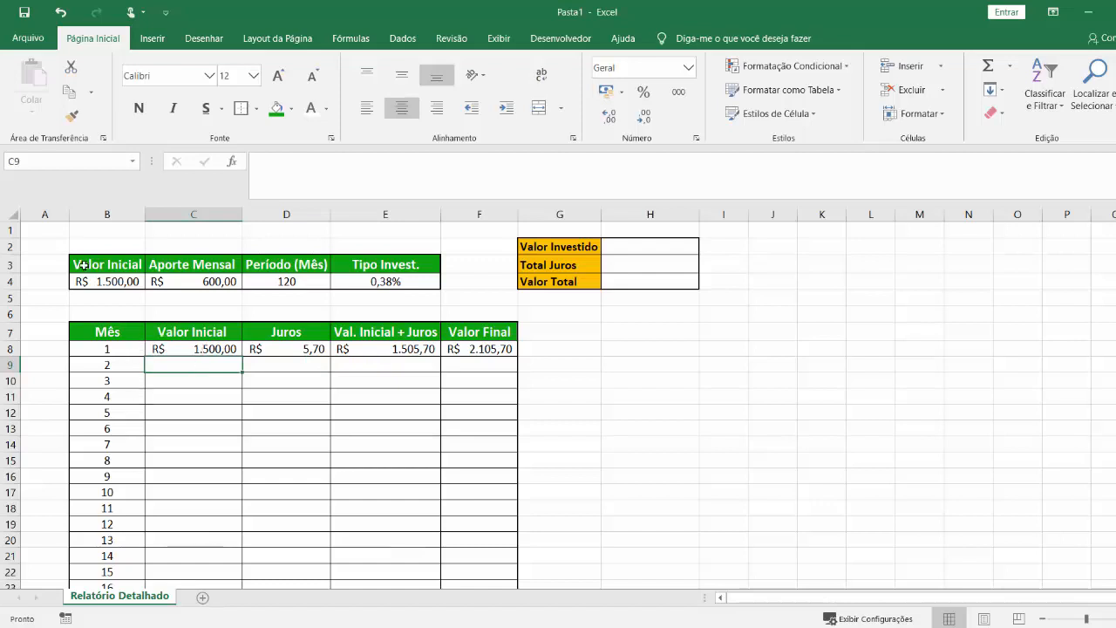
click(231, 350)
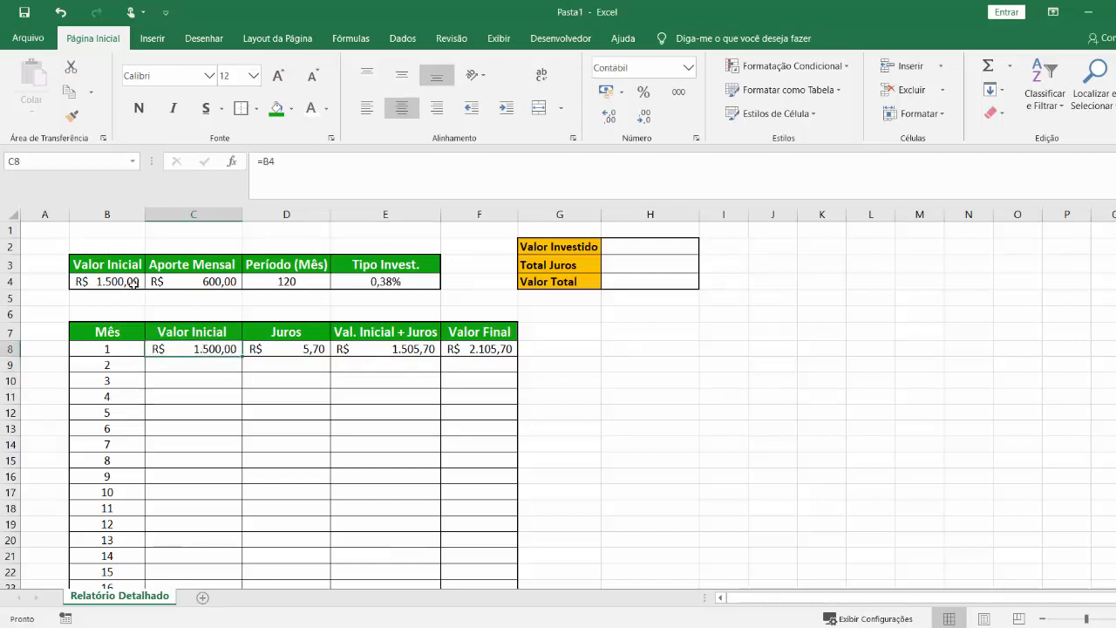
click(185, 370)
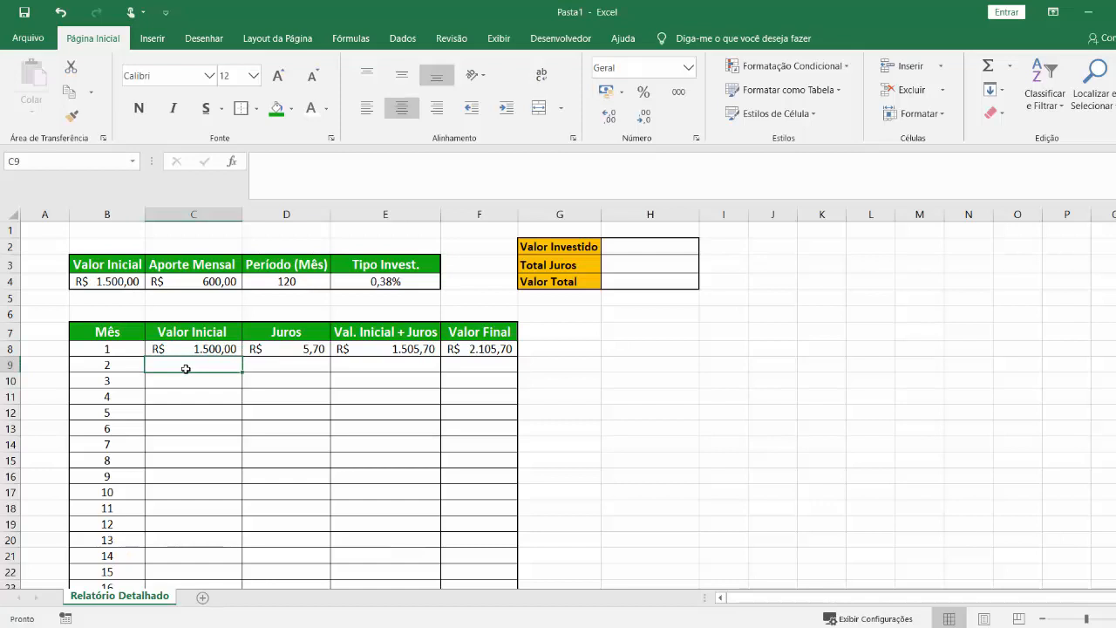
click(463, 352)
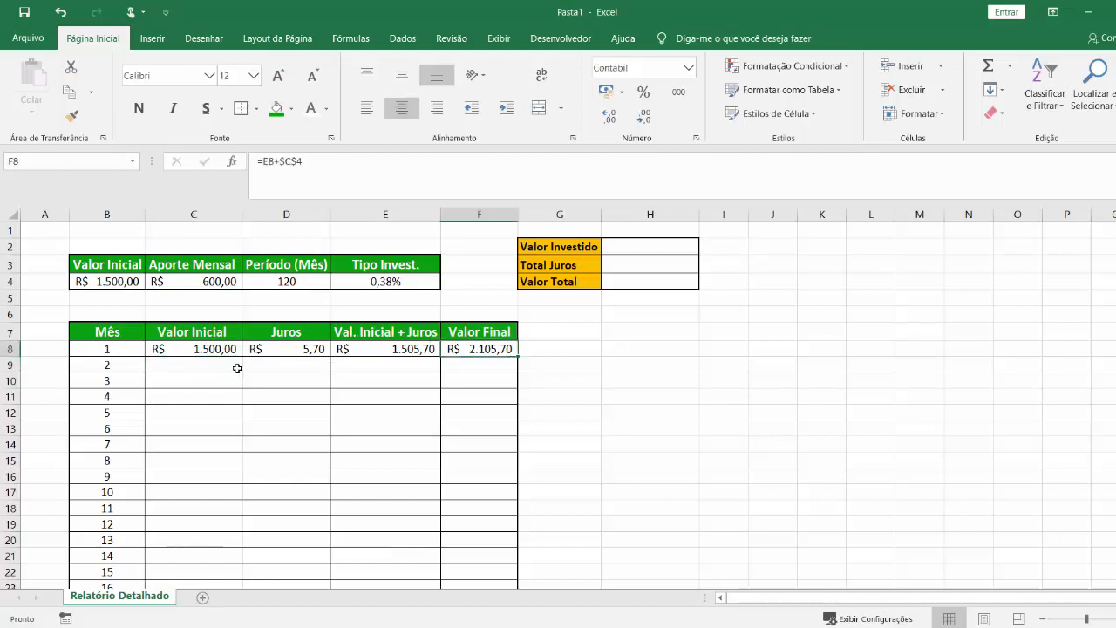
click(238, 368)
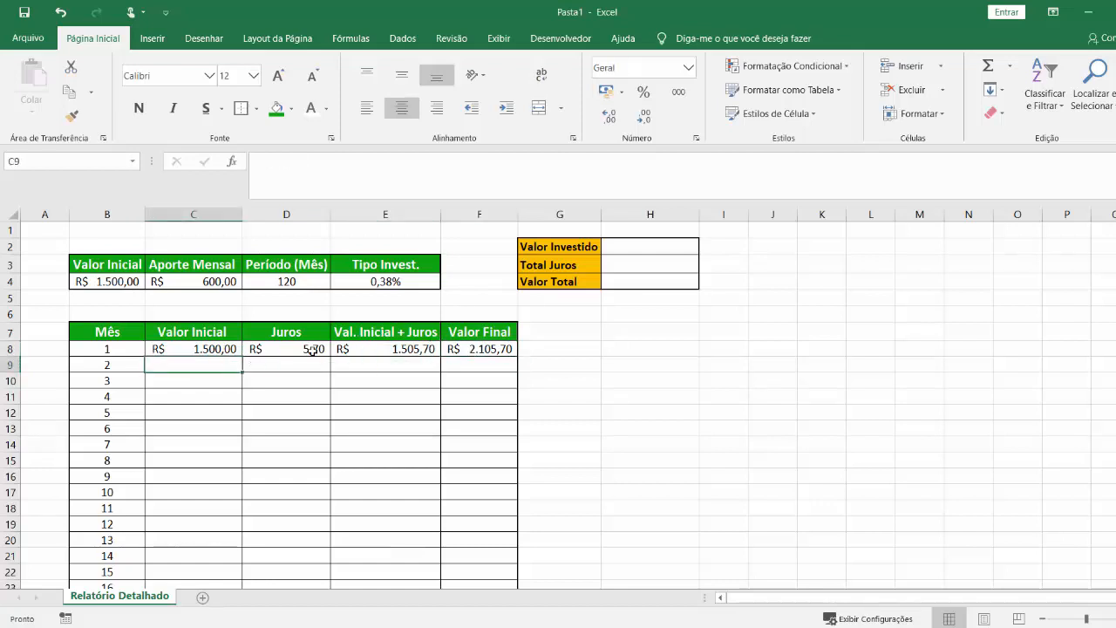
click(475, 348)
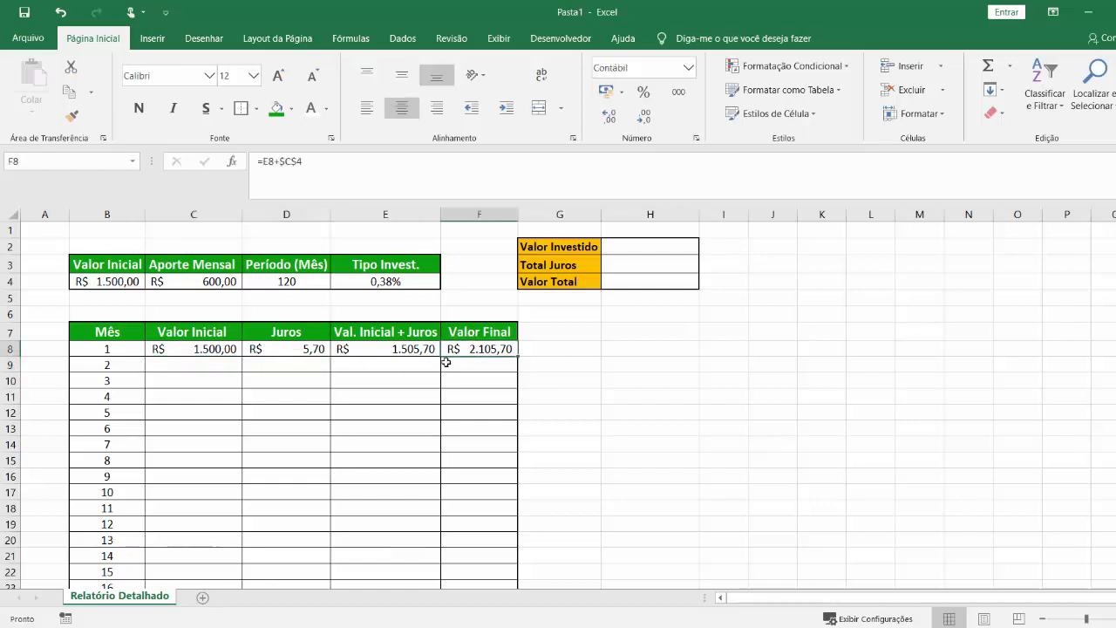
click(214, 367)
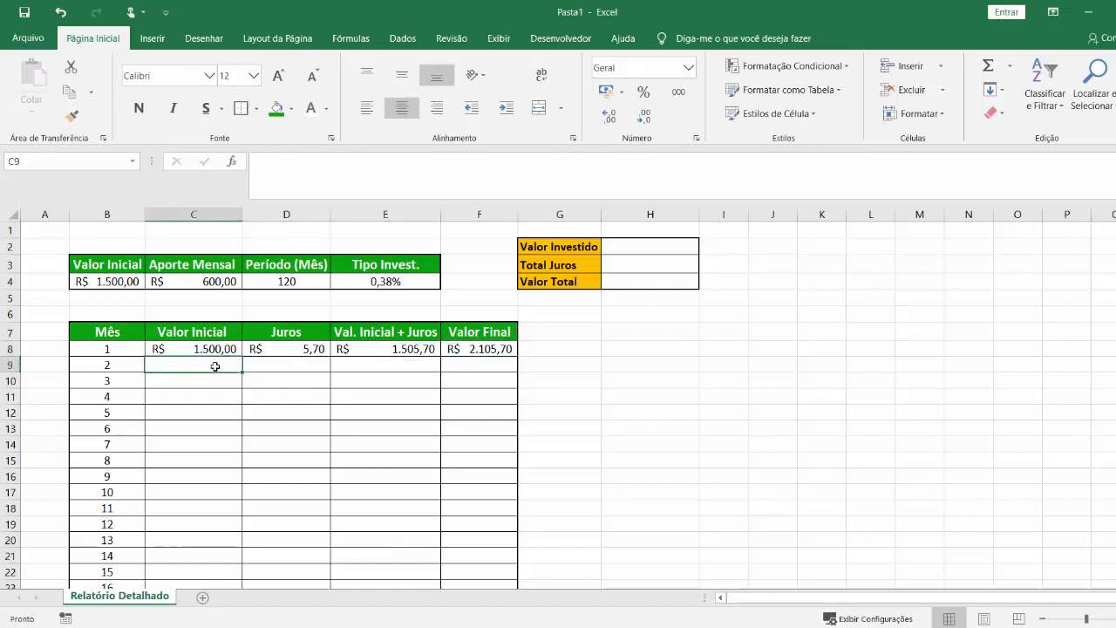
text(=)
click(473, 349)
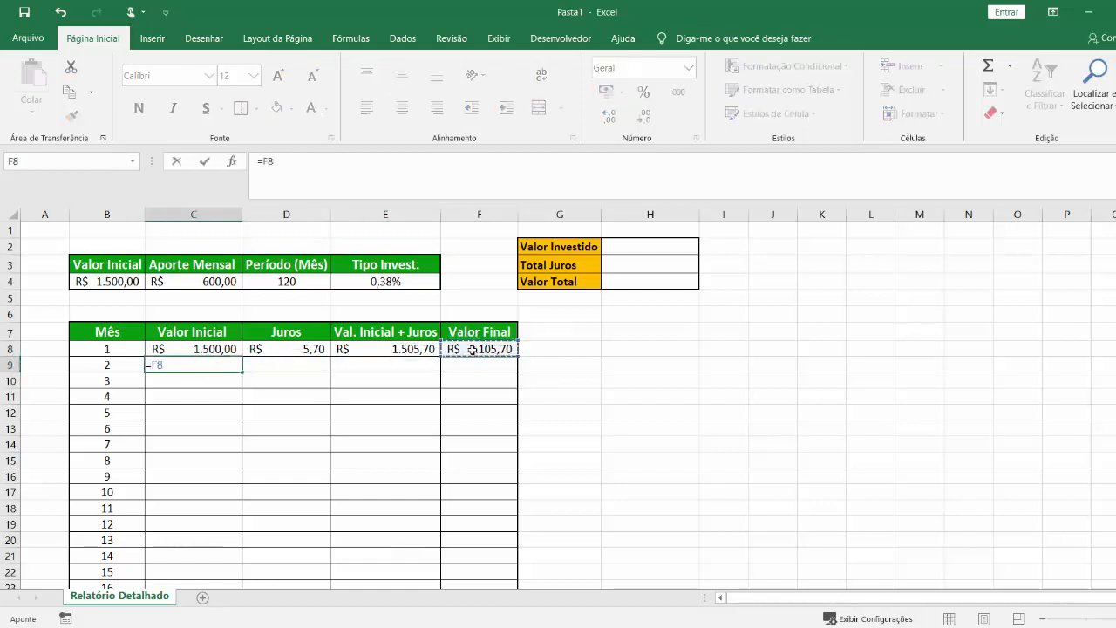
key(Return)
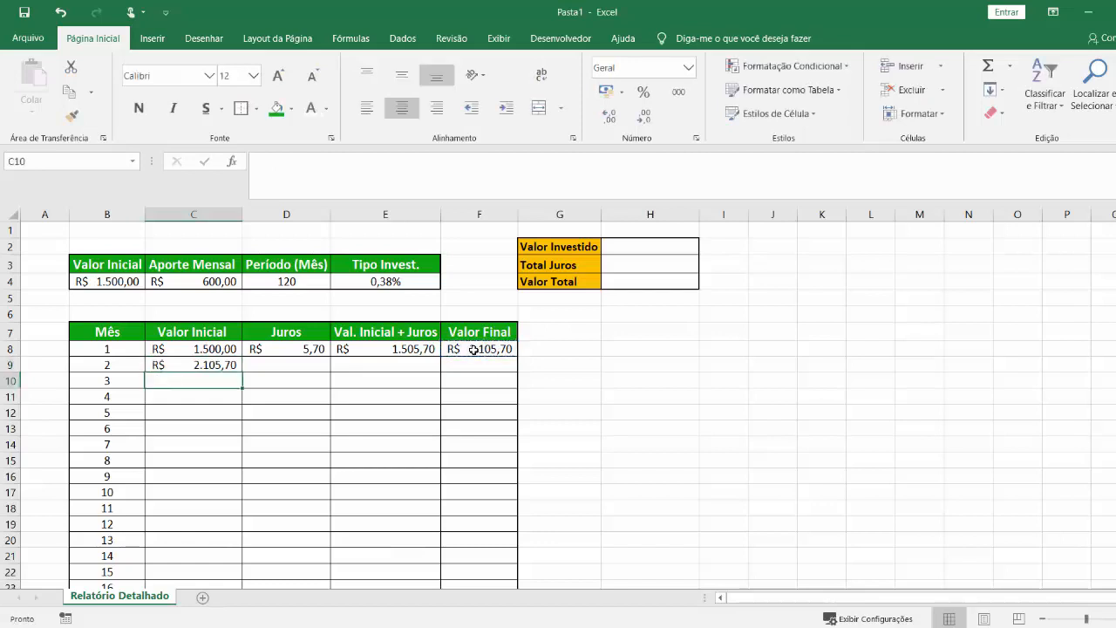
Fill the D8 interest formula down to D9 and check the copied cell references.
click(289, 366)
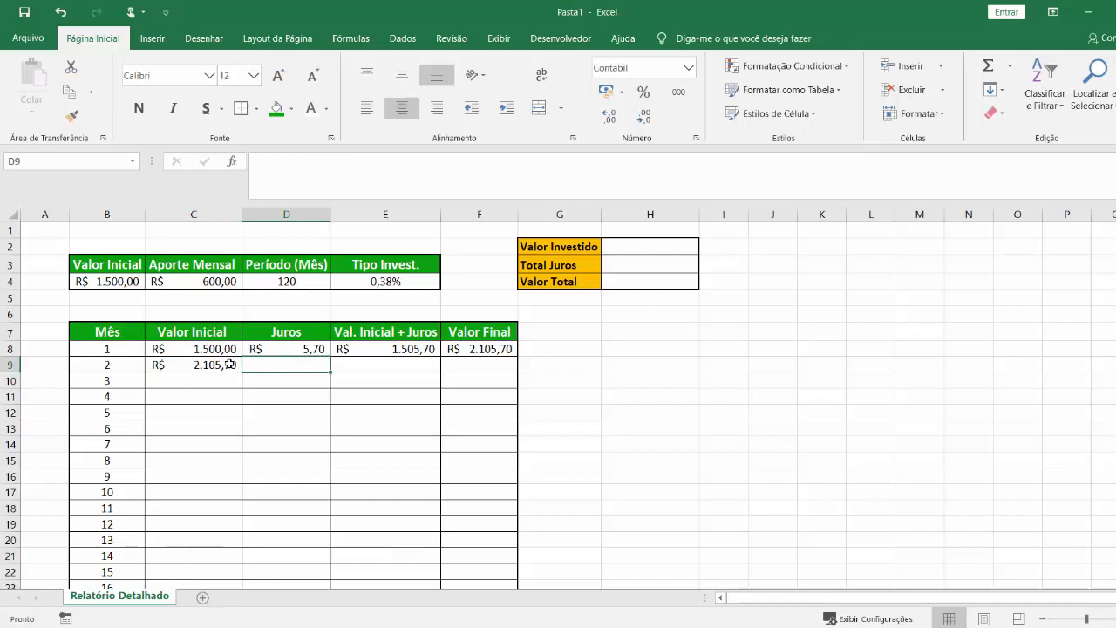
click(294, 348)
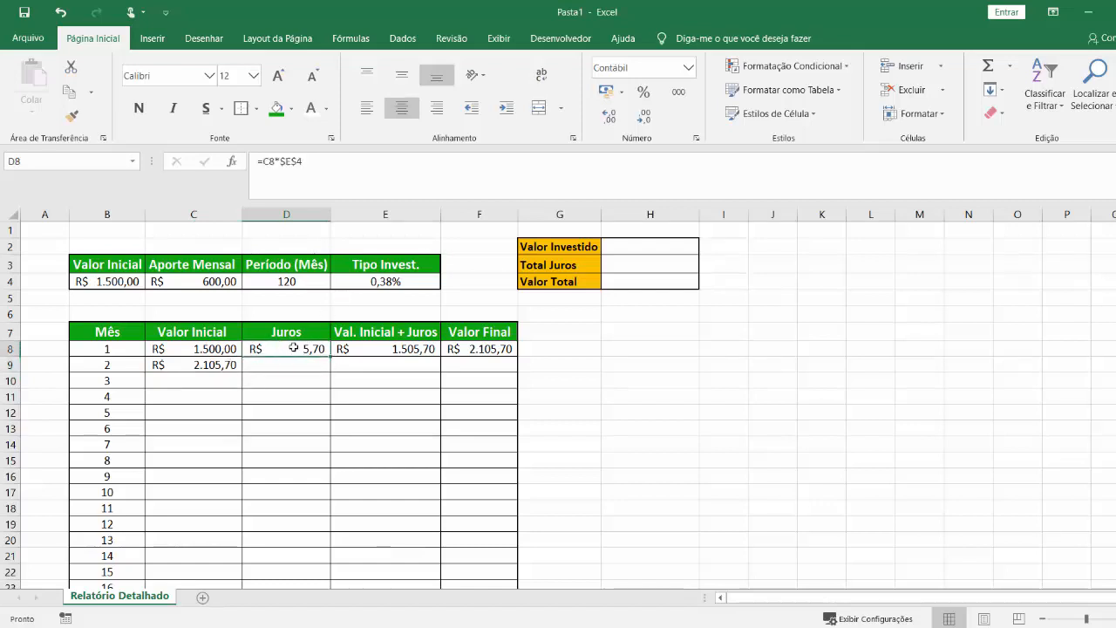
drag(334, 356, 335, 373)
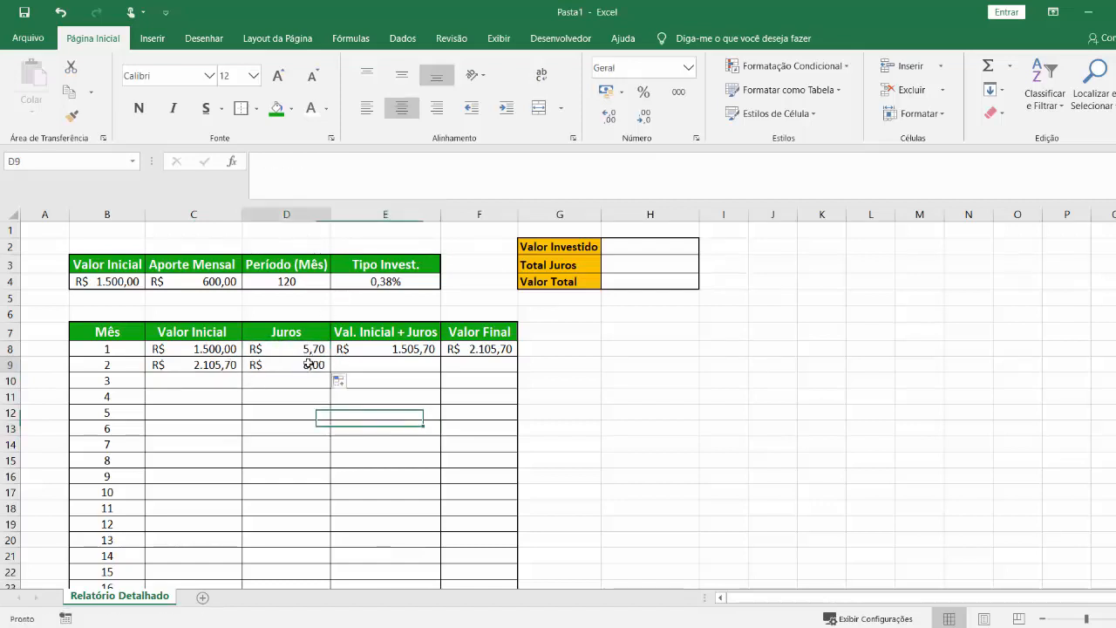
double_click(270, 367)
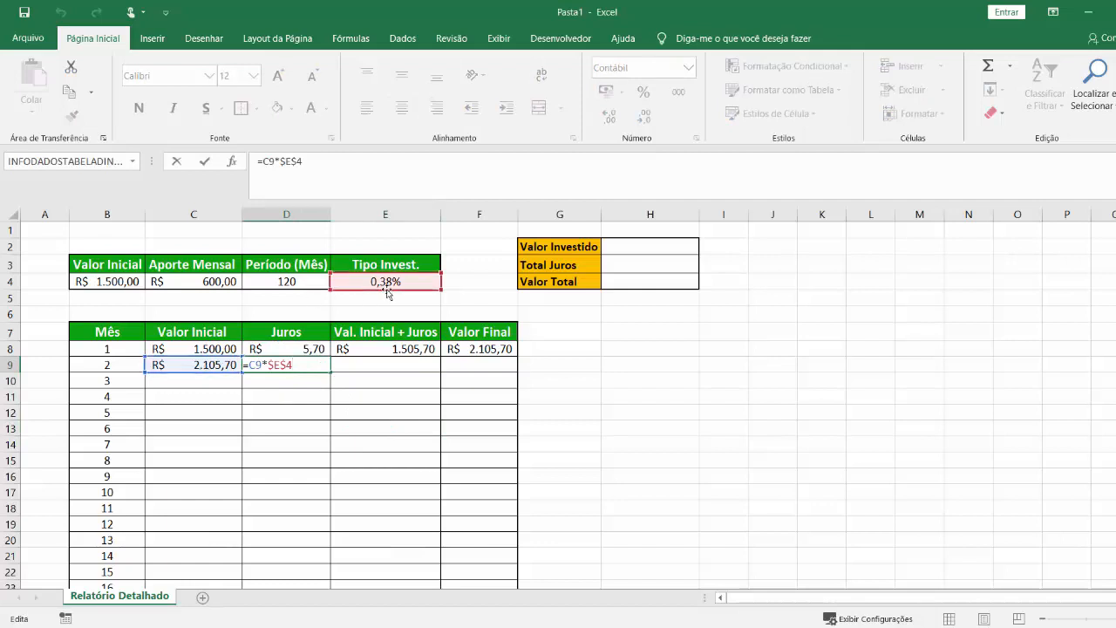
key(Return)
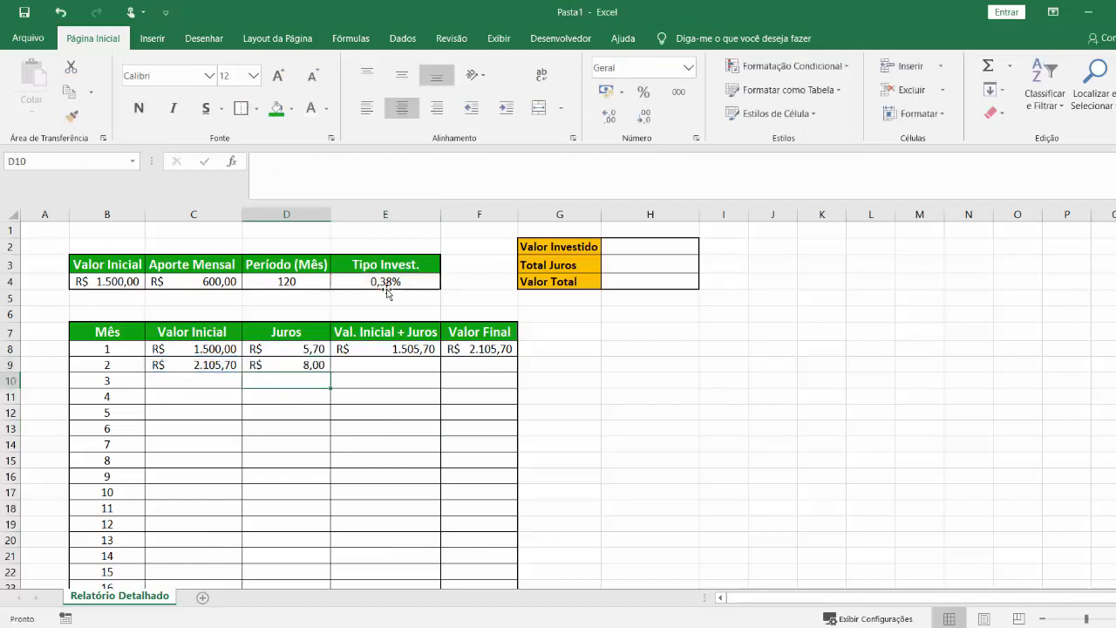
Fill the E8 "Val. Inicial + Juros" formula down to E9 and check its references.
click(397, 355)
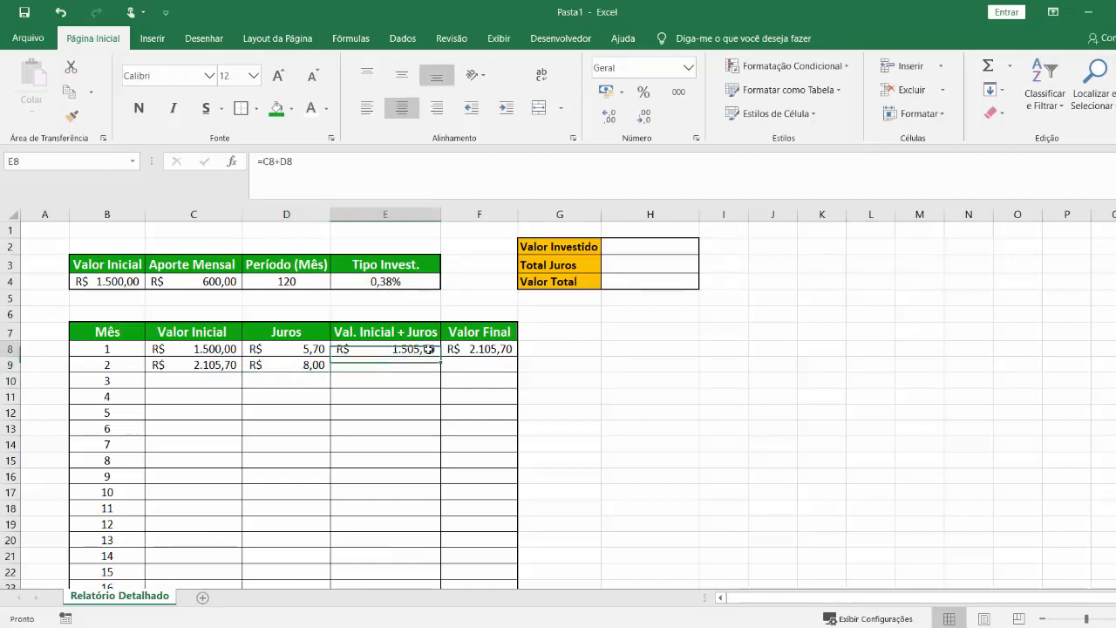
drag(429, 349, 399, 374)
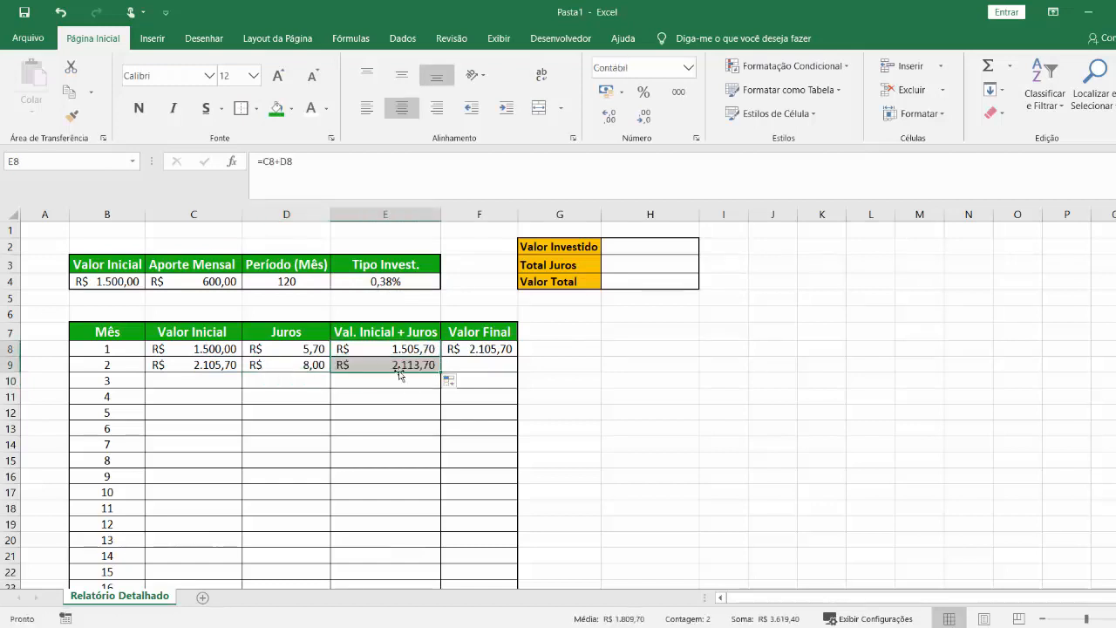
double_click(400, 367)
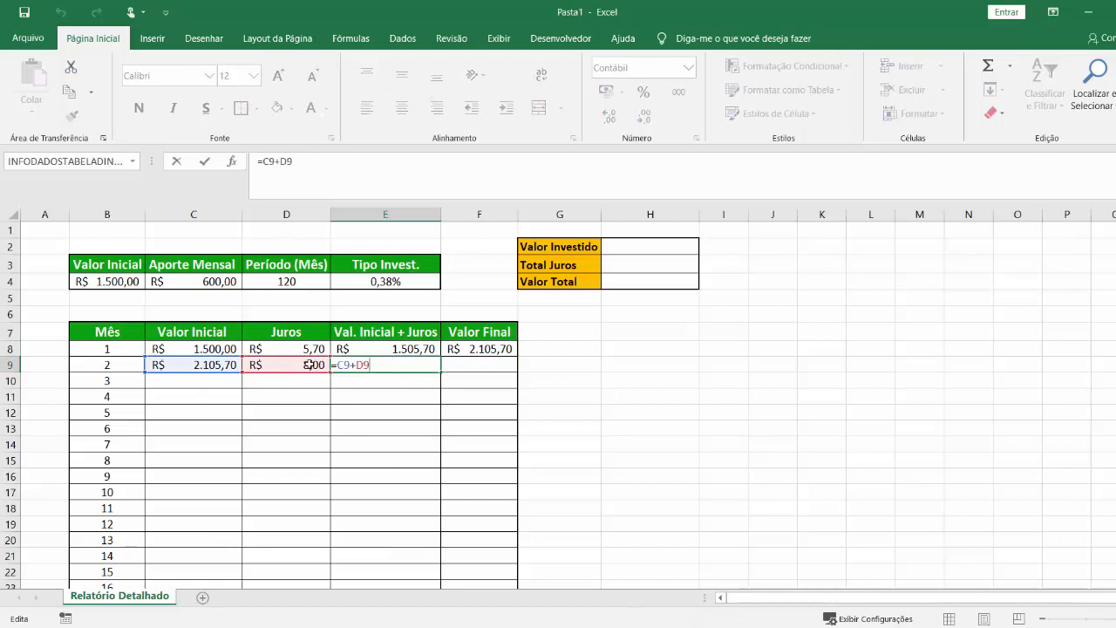
key(Tab)
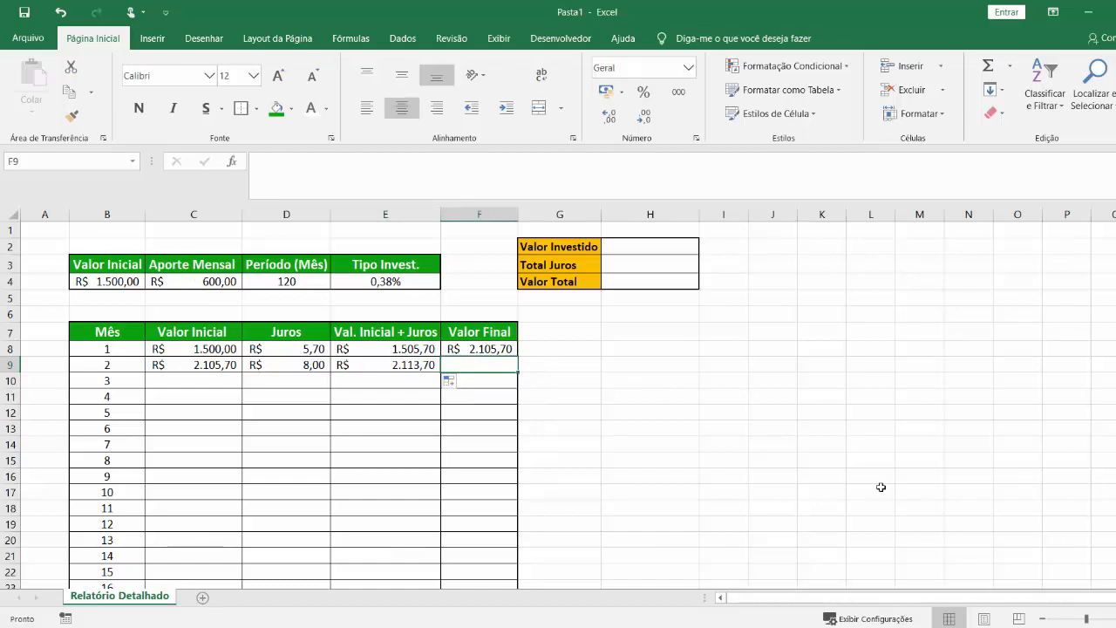
Fill the F8 "Valor Final" formula down to F9 and inspect the copied formula.
click(487, 349)
drag(518, 356, 516, 366)
double_click(501, 366)
key(Escape)
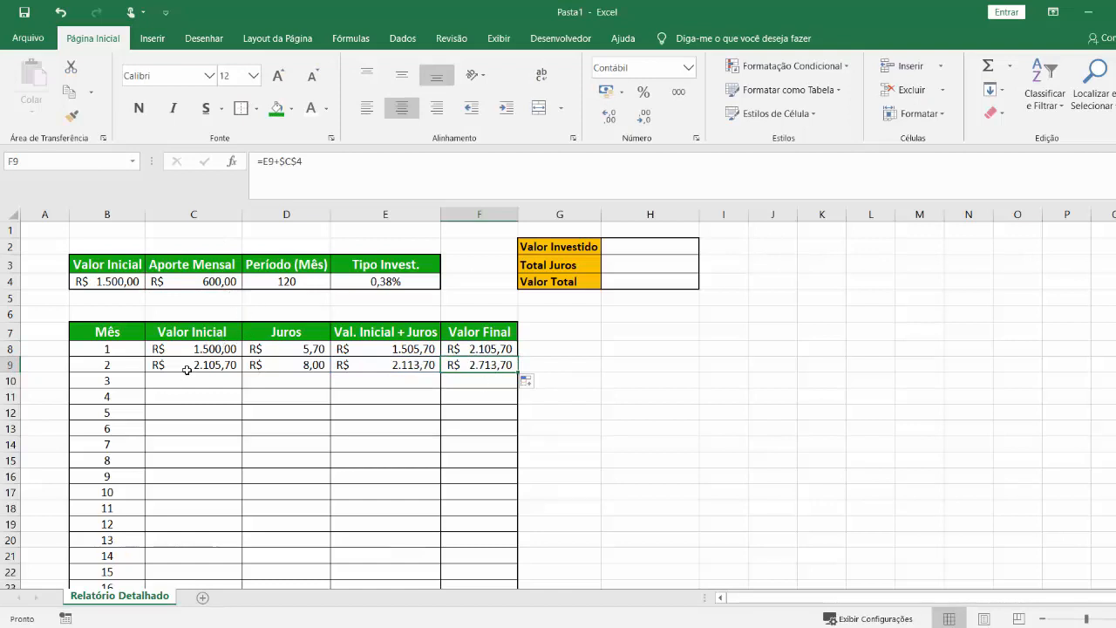
Review the month 1 and month 2 rows, comparing the "Valor Inicial" formulas in C8 and C9 with their source cells.
click(346, 442)
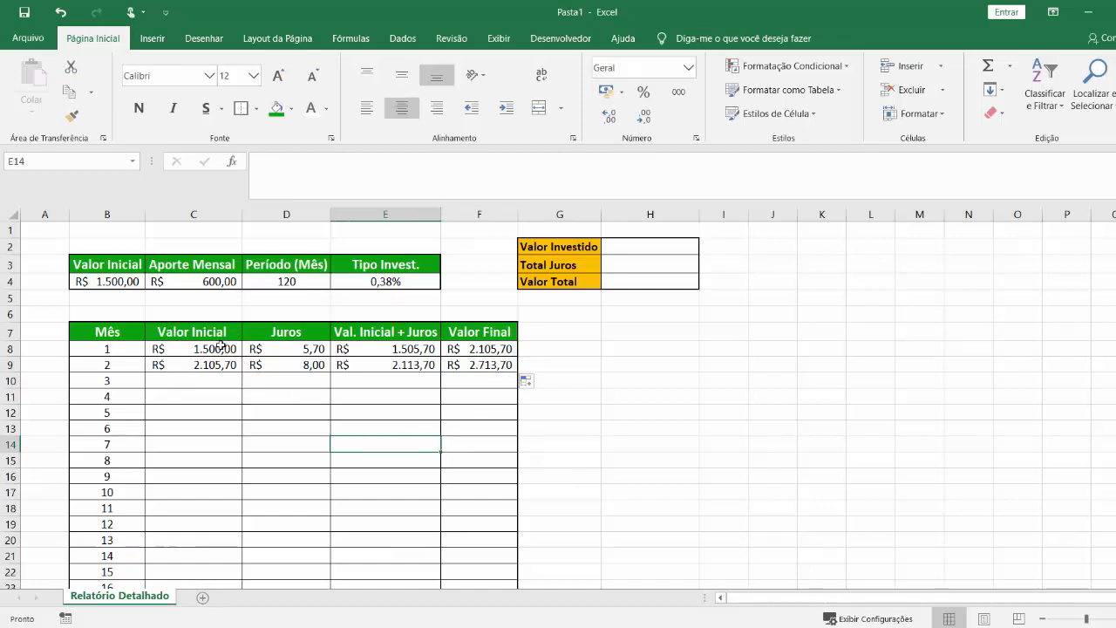
drag(215, 349, 507, 349)
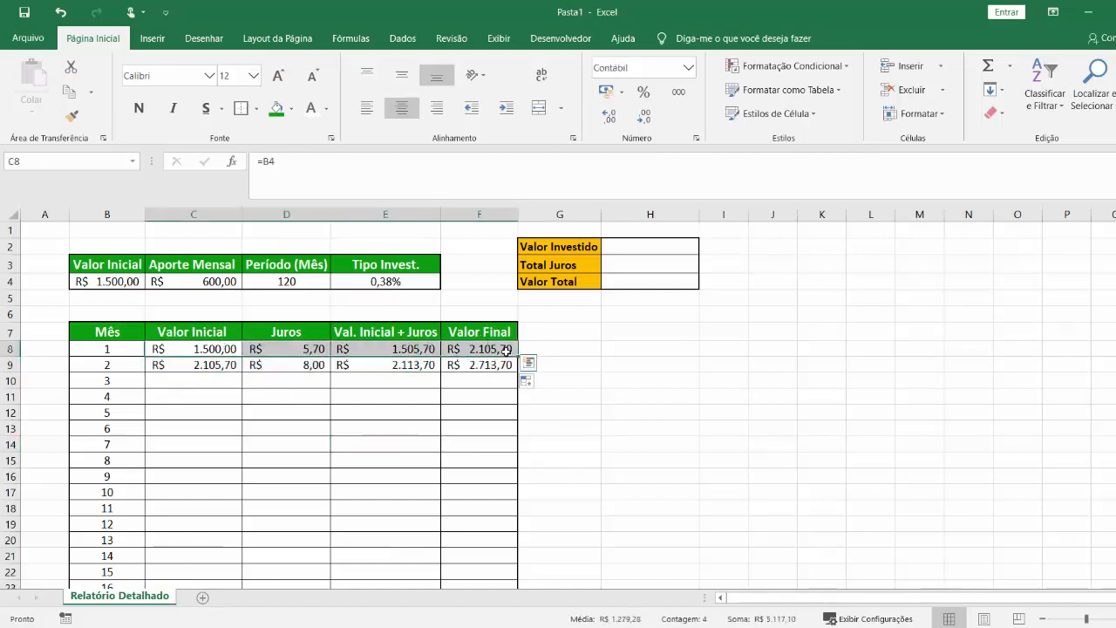
click(201, 366)
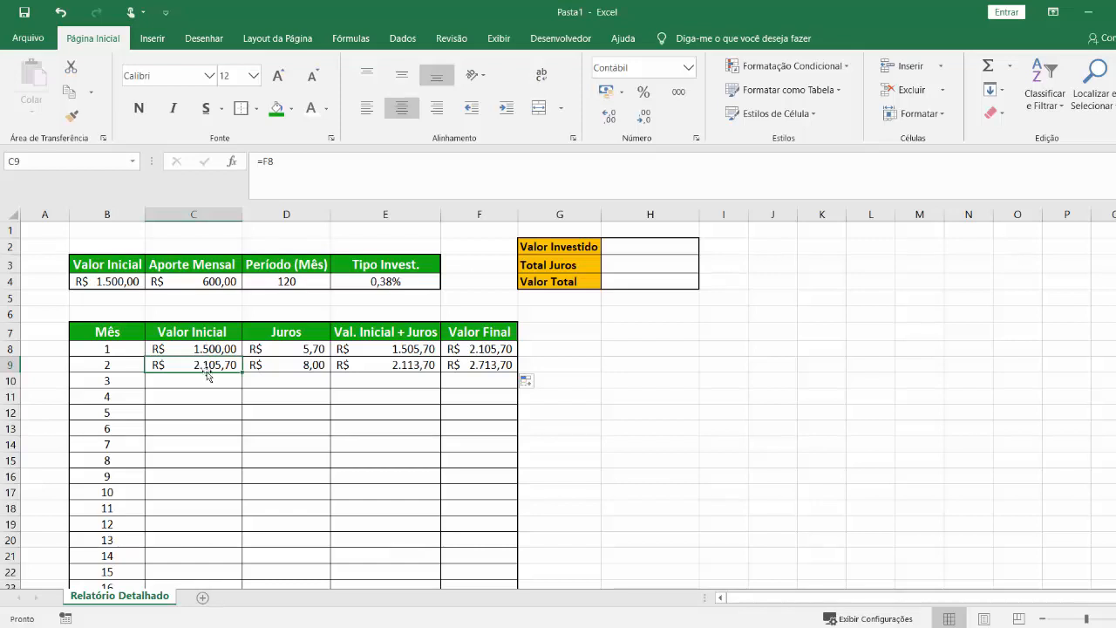
click(188, 351)
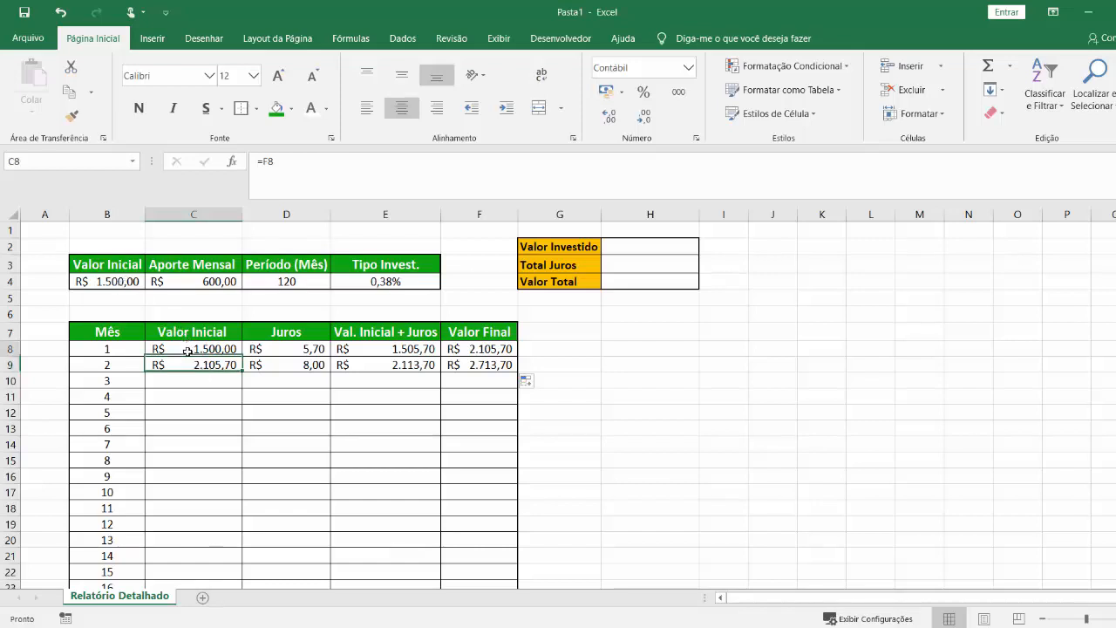
double_click(188, 351)
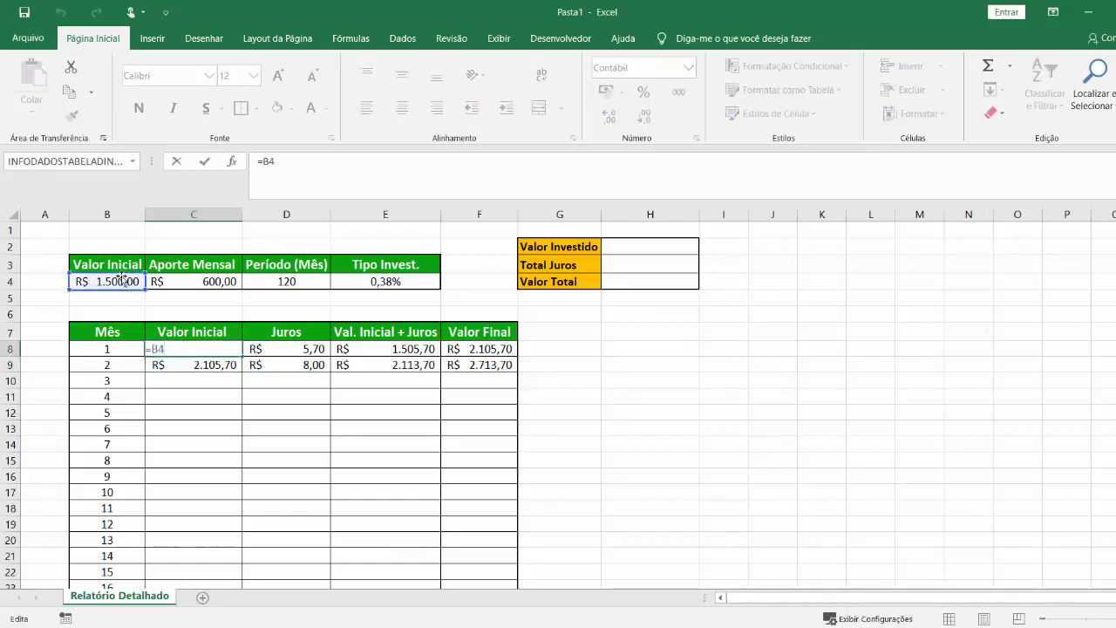
key(Escape)
click(199, 367)
click(123, 281)
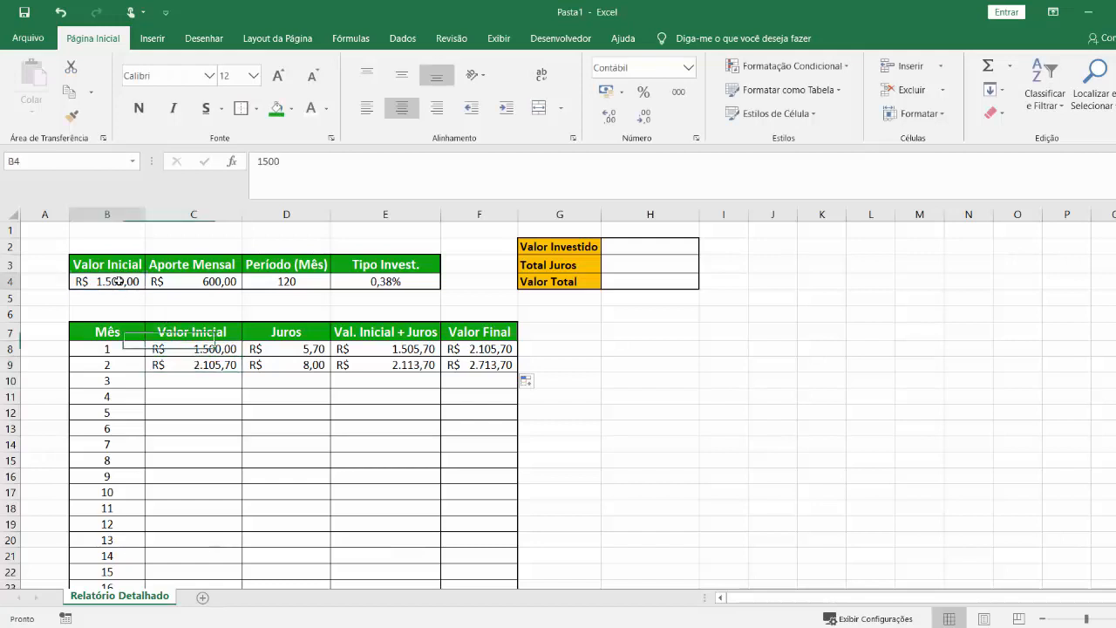
click(187, 367)
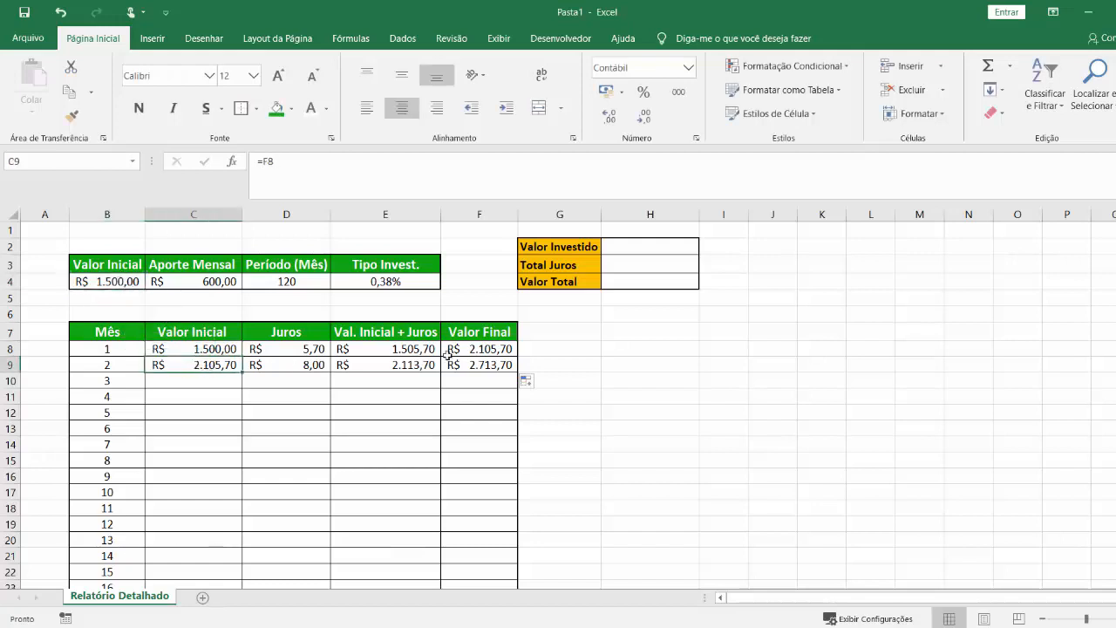
drag(112, 350, 489, 349)
click(202, 346)
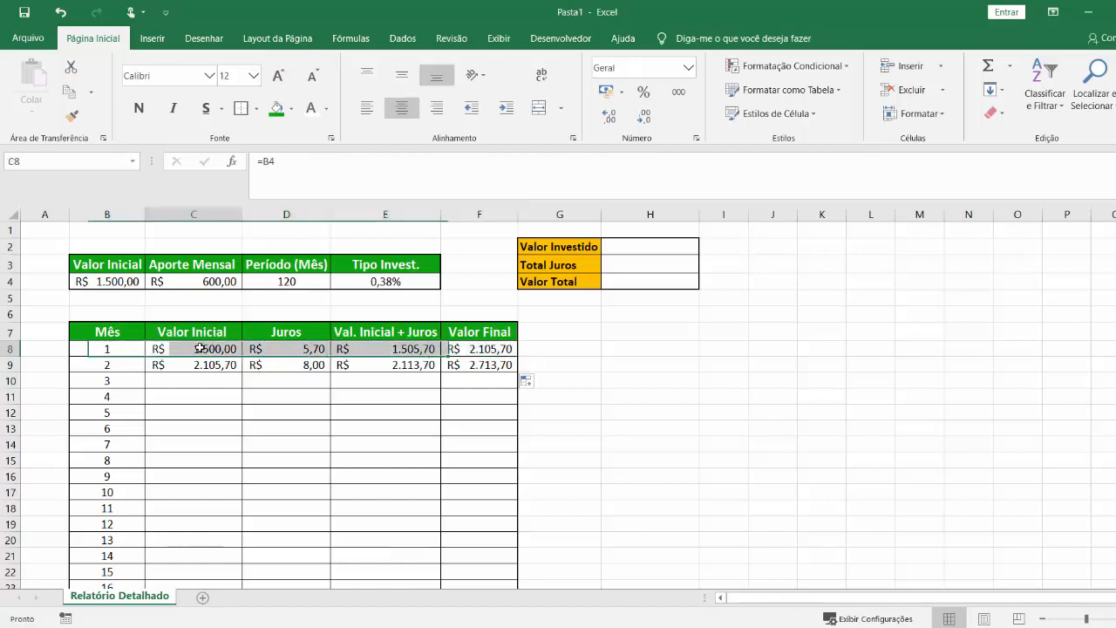
click(476, 334)
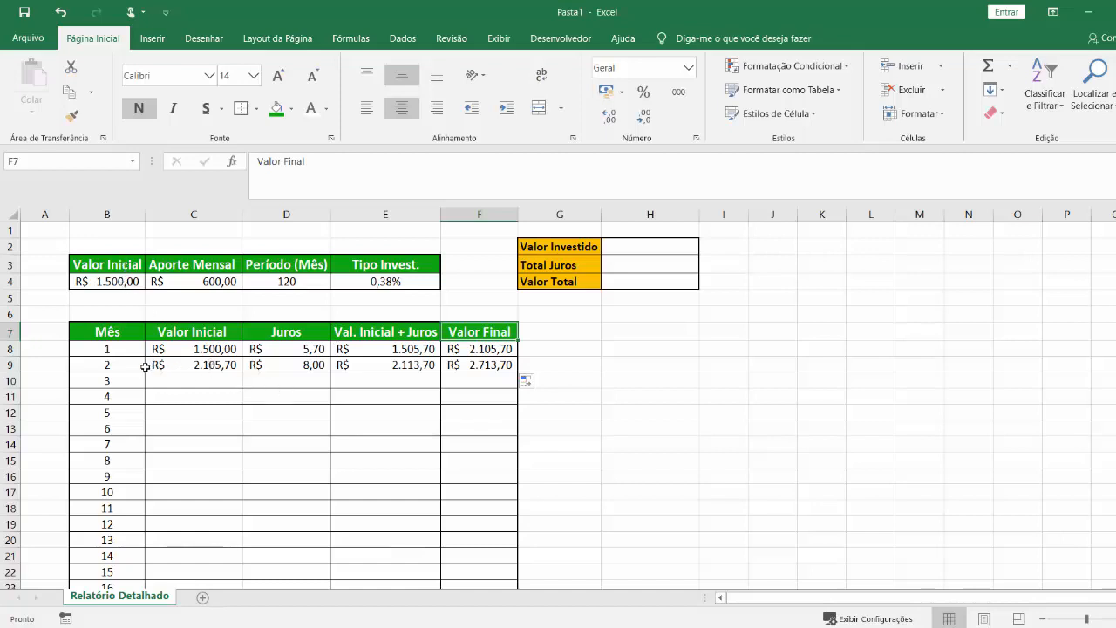
drag(144, 366, 384, 366)
click(371, 457)
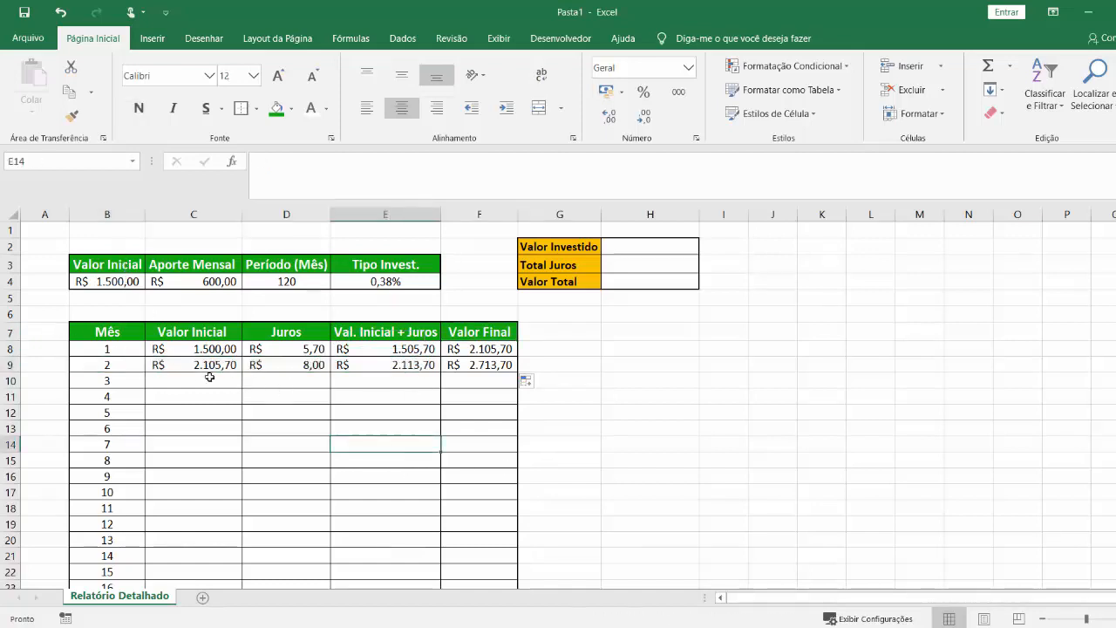
Fill the month 2 formulas in C9:F9 down to row 10 and check the copied references in E10 and F10.
drag(209, 367, 521, 385)
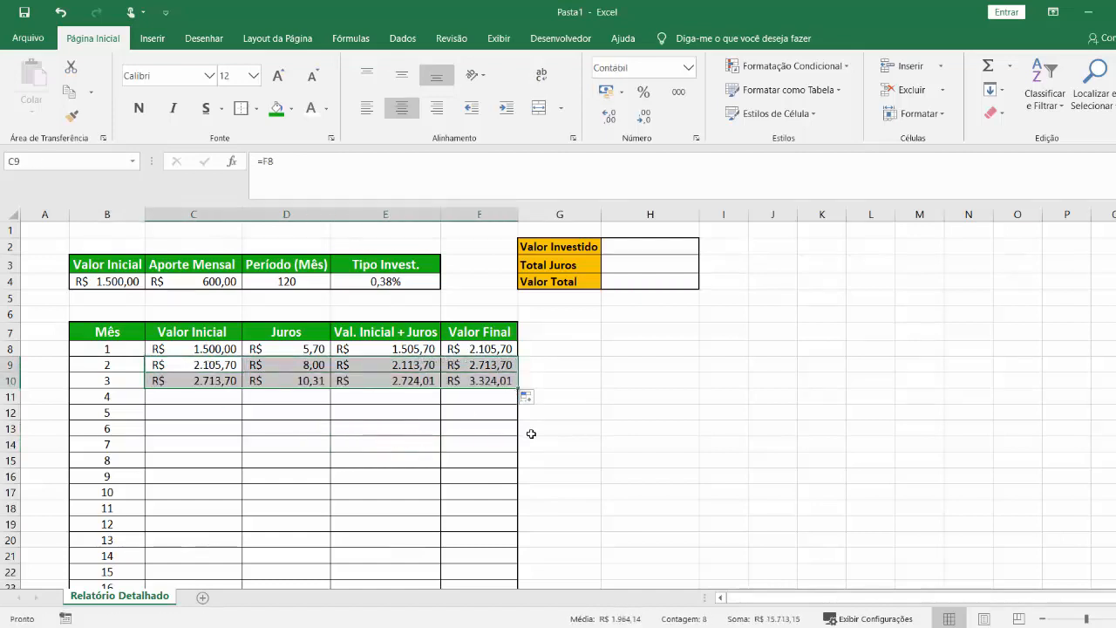
click(463, 480)
double_click(405, 385)
key(Escape)
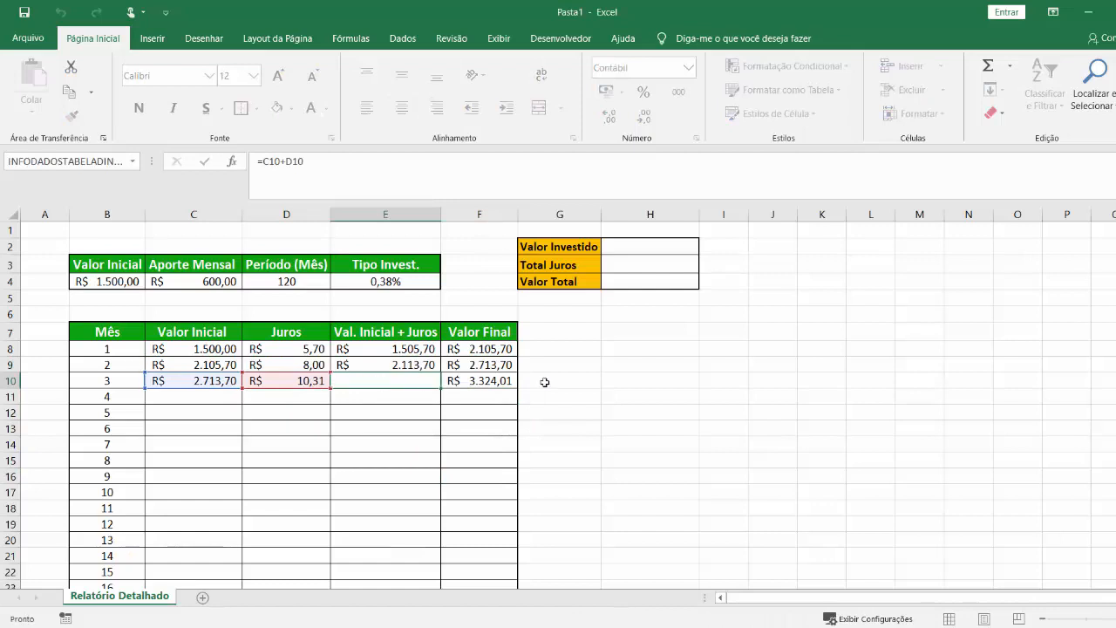
click(493, 381)
double_click(493, 381)
key(Escape)
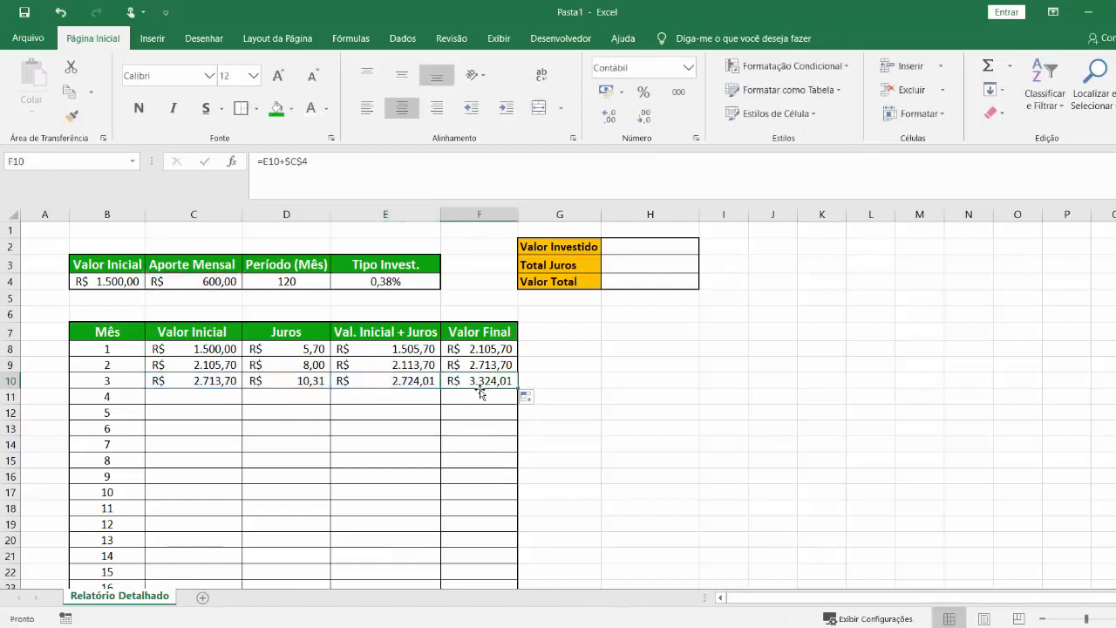
Fill the month 3 formulas in C10:F10 down through month 120 in row 127 and check the last rows.
drag(192, 381, 515, 442)
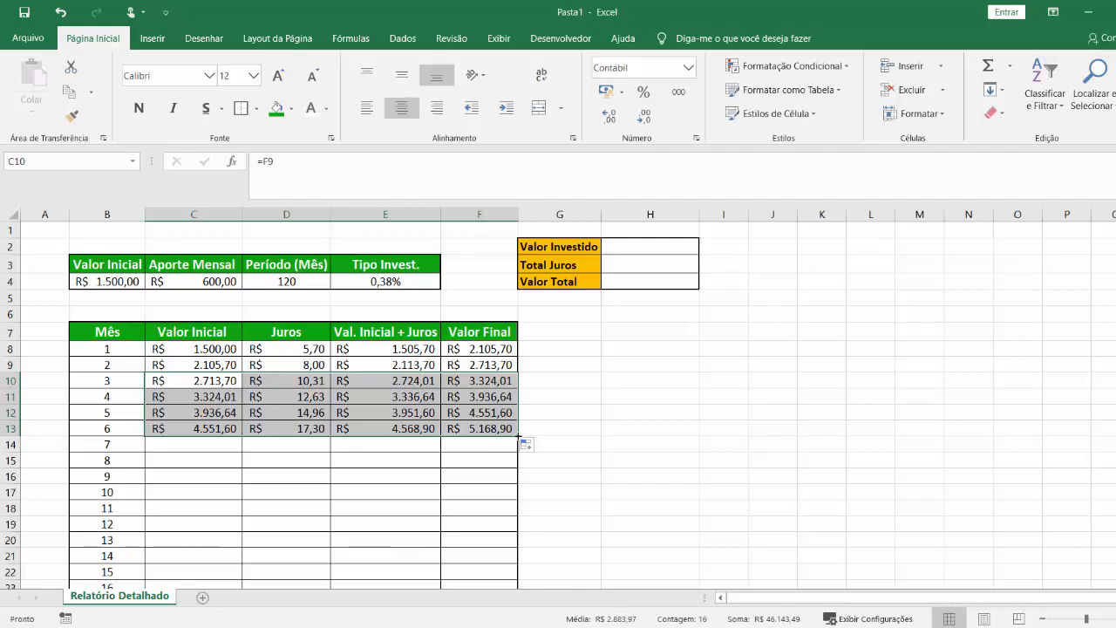
double_click(518, 436)
scroll(475, 454, down, 20)
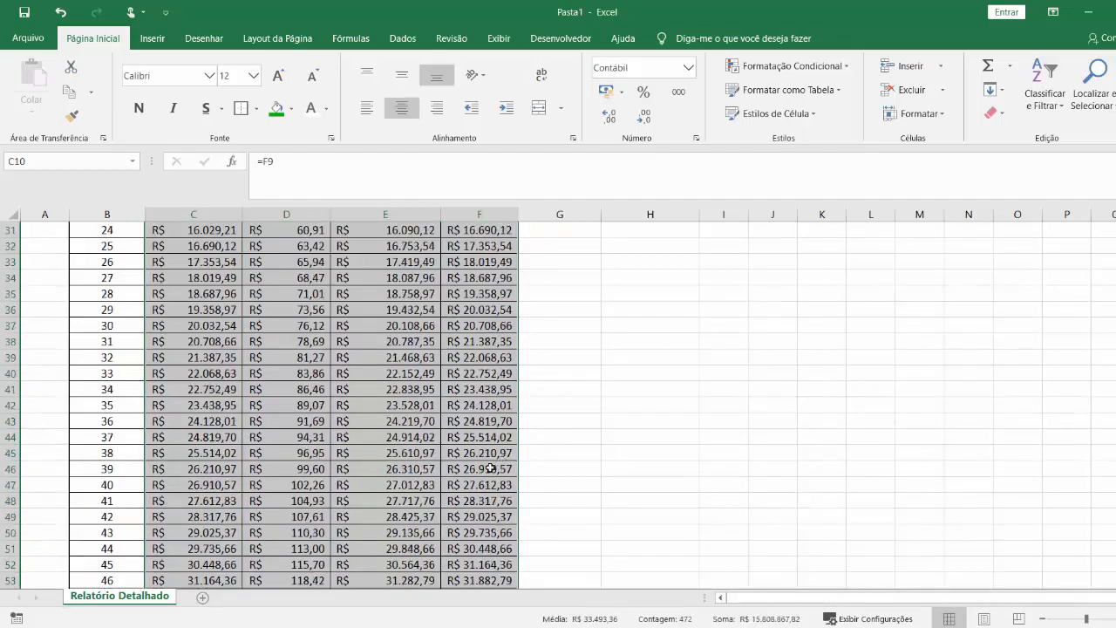
scroll(476, 455, down, 17)
click(724, 493)
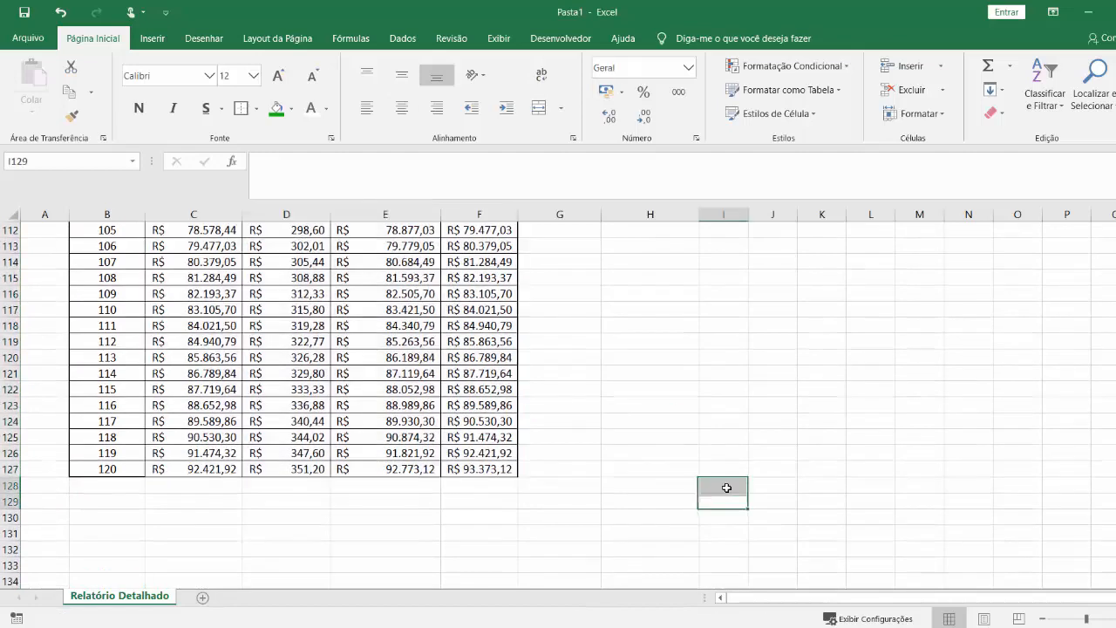
scroll(483, 455, down, 1)
click(396, 375)
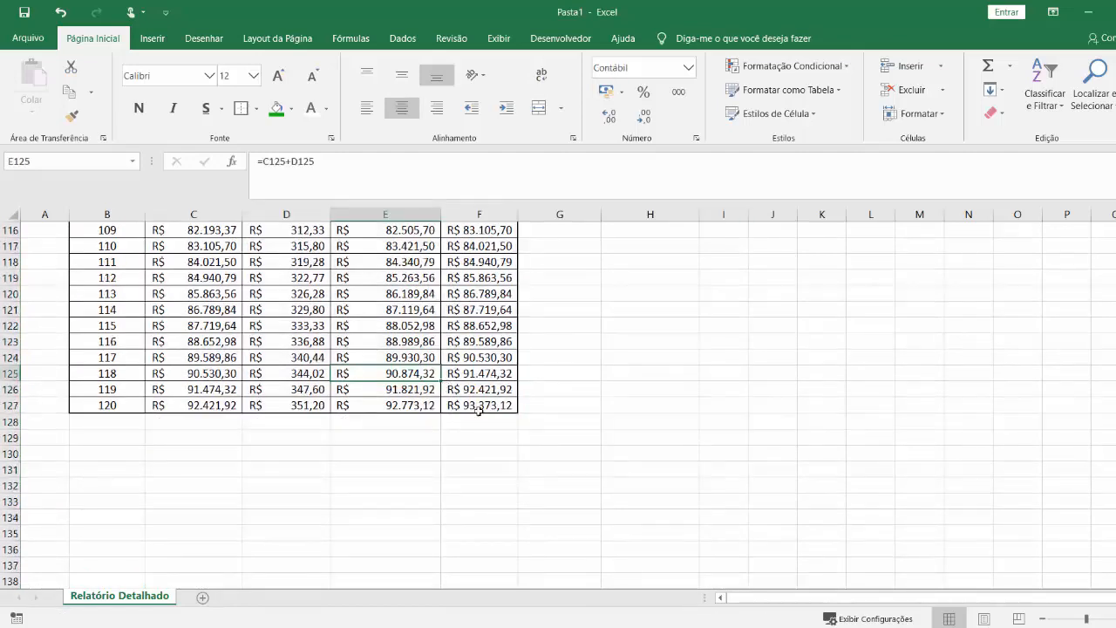
click(482, 409)
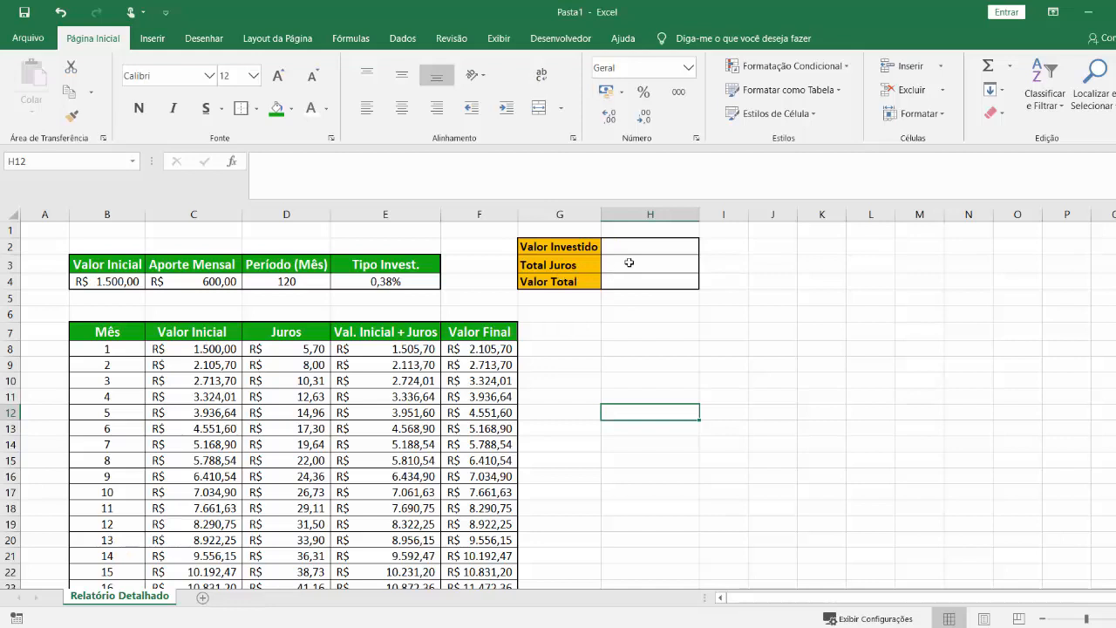
Calculate "Valor Investido" in H2 with the formula =B4+C4*D4.
click(651, 248)
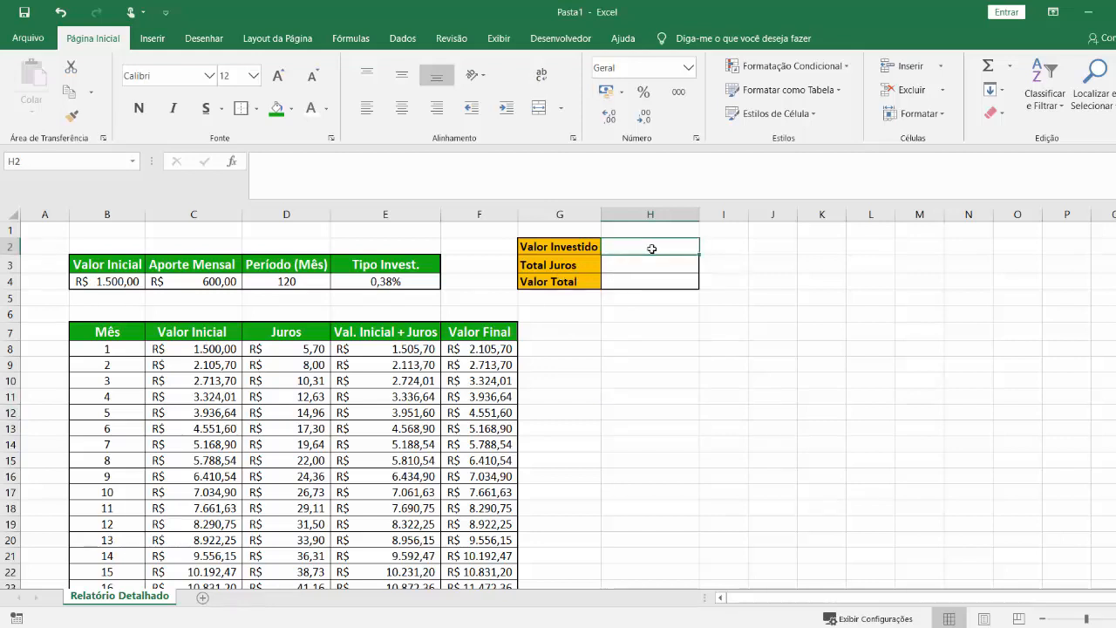
text(=)
click(95, 279)
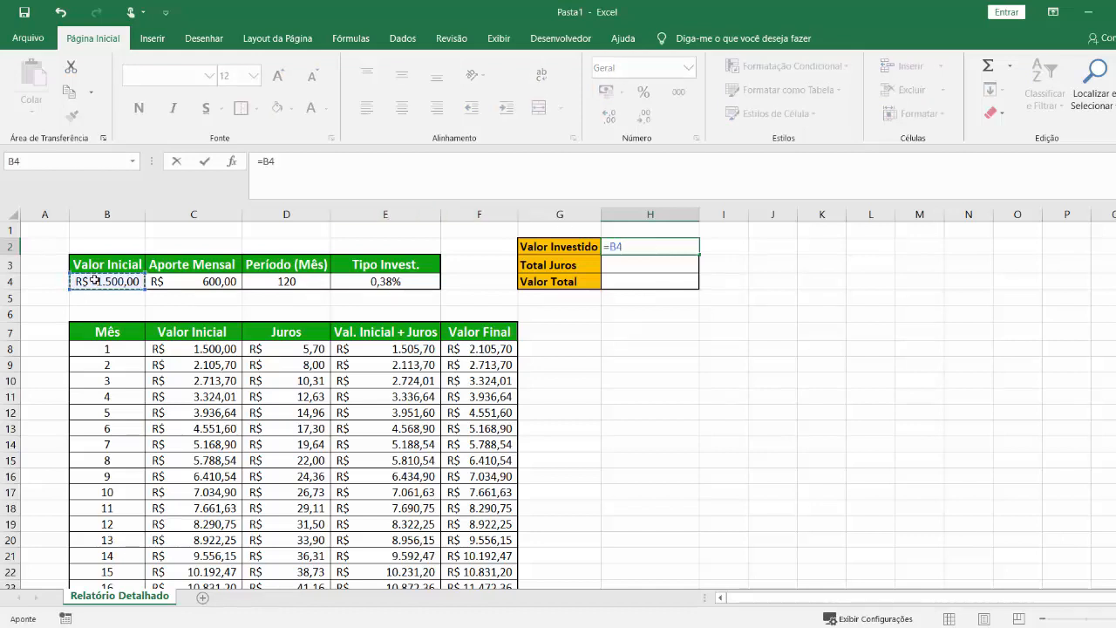
text(+)
click(202, 285)
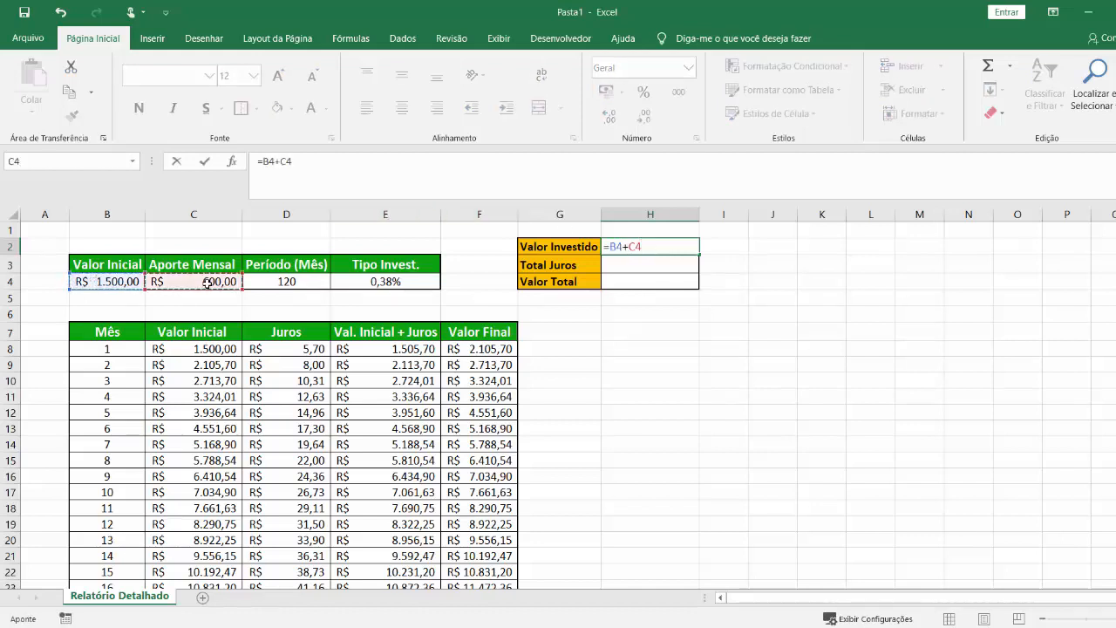
text(*)
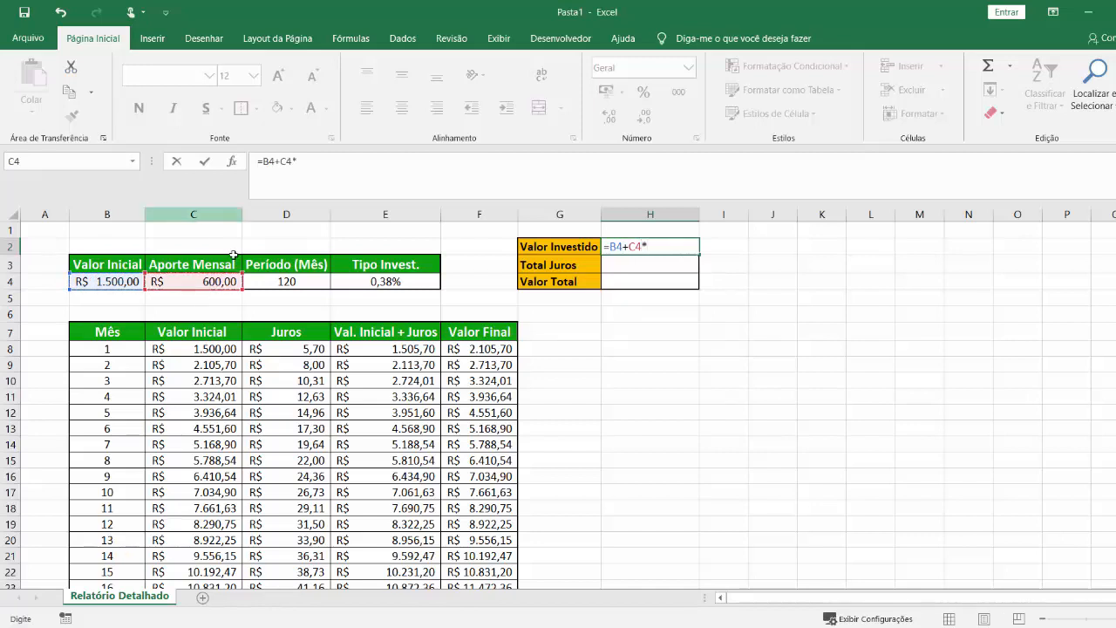
click(300, 281)
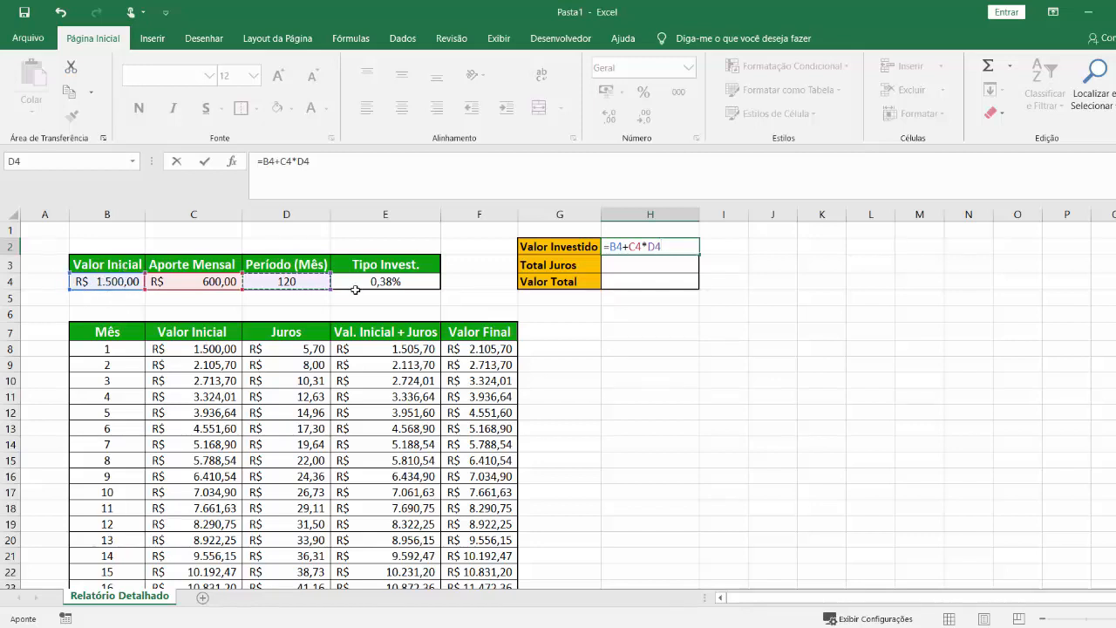
key(Return)
click(663, 278)
Calculate "Total Juros" in H3 by summing the whole Juros column with =SOMA(D8:D127).
click(667, 266)
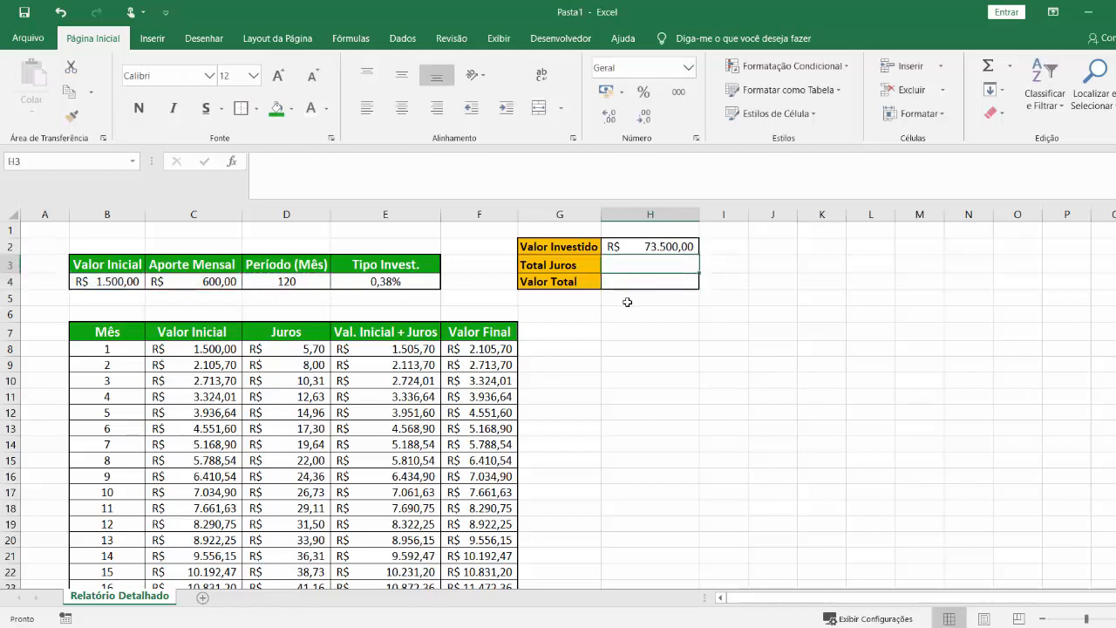
click(303, 350)
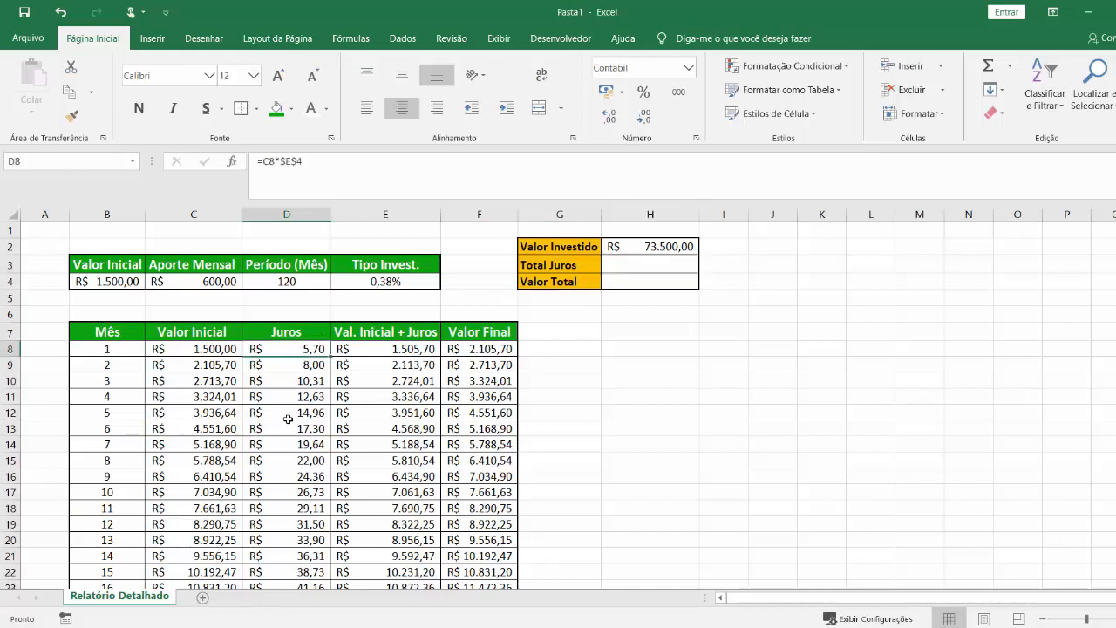
key(Down)
key(Down)
key(Down)
key(Down)
key(Down)
key(Down)
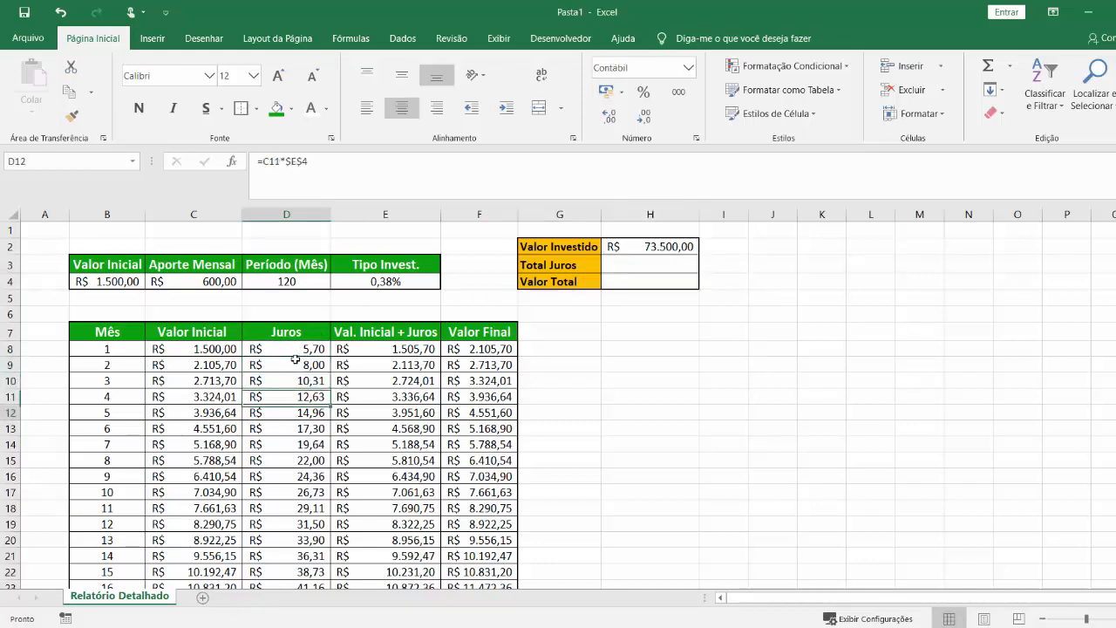
click(627, 265)
text(=)
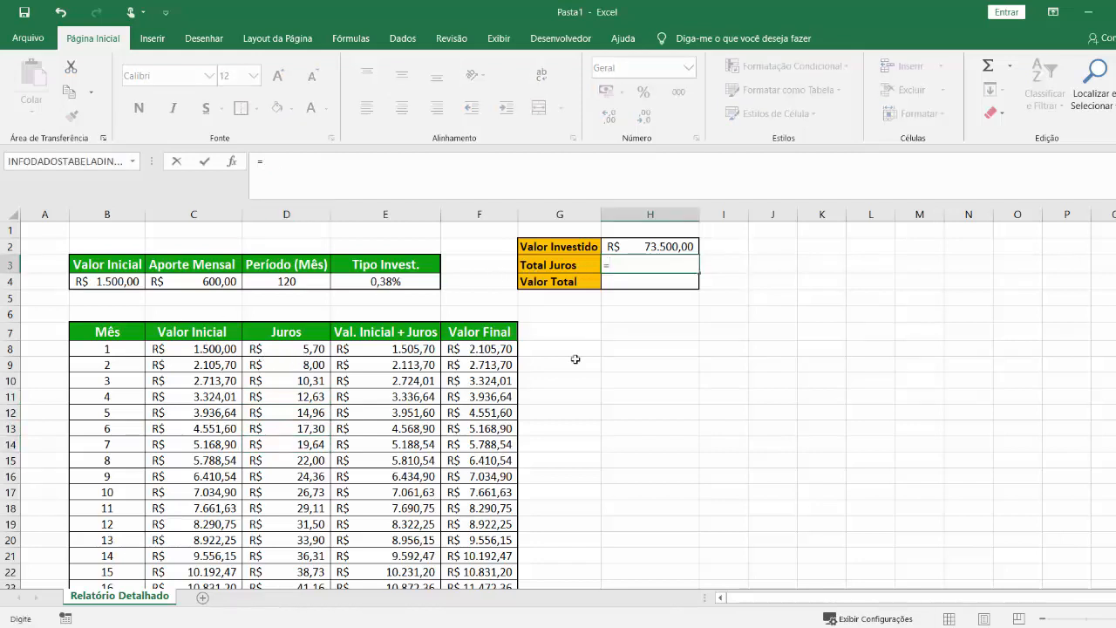
text(soma)
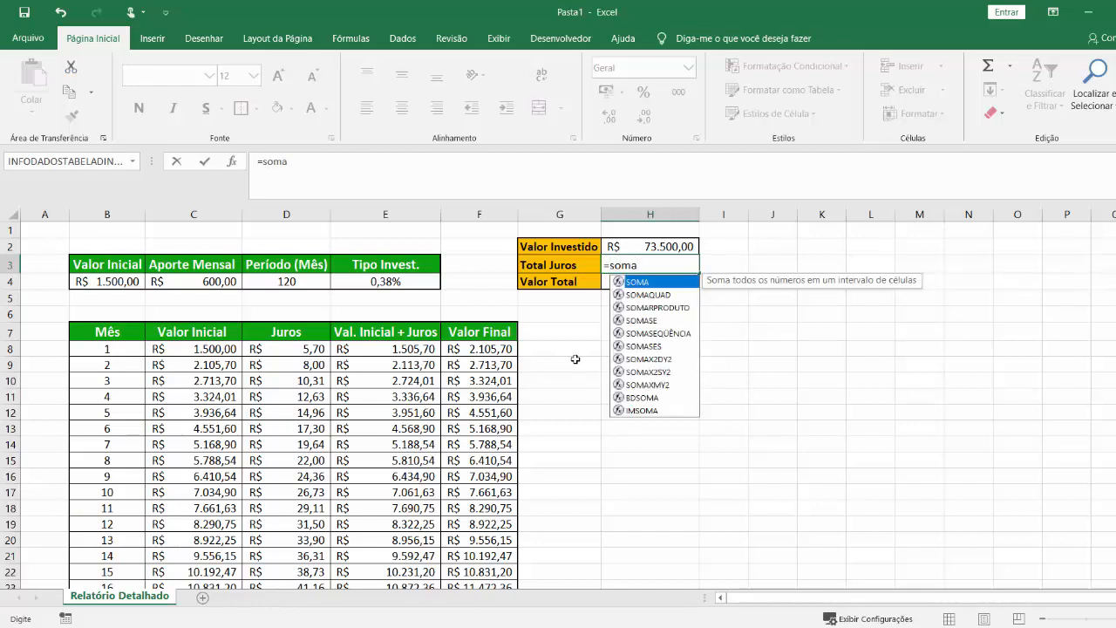
key(Tab)
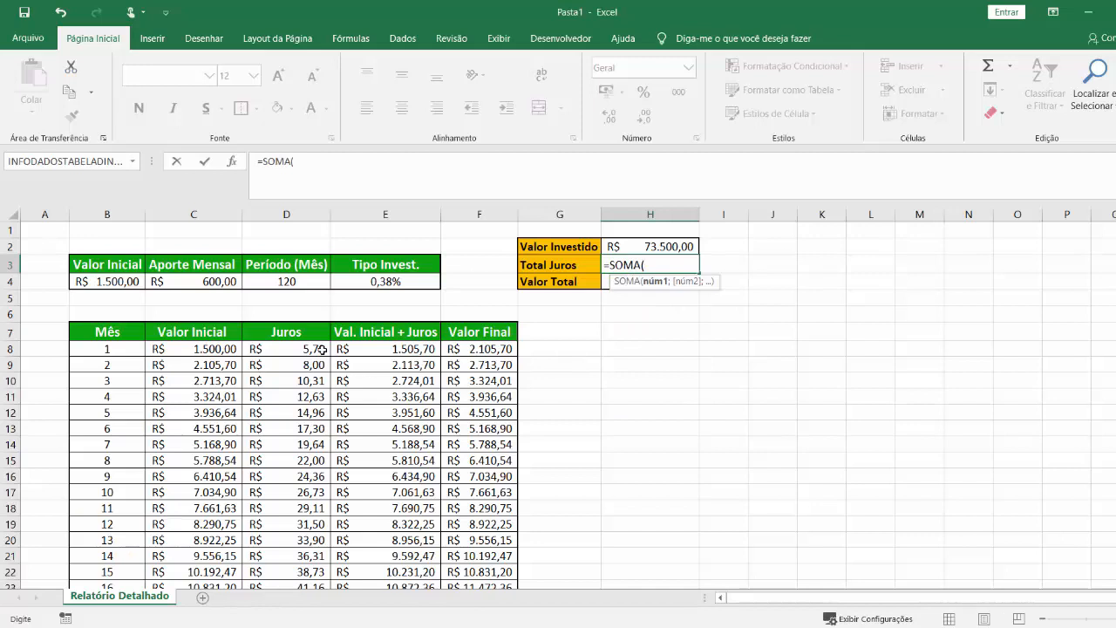
drag(322, 349, 314, 395)
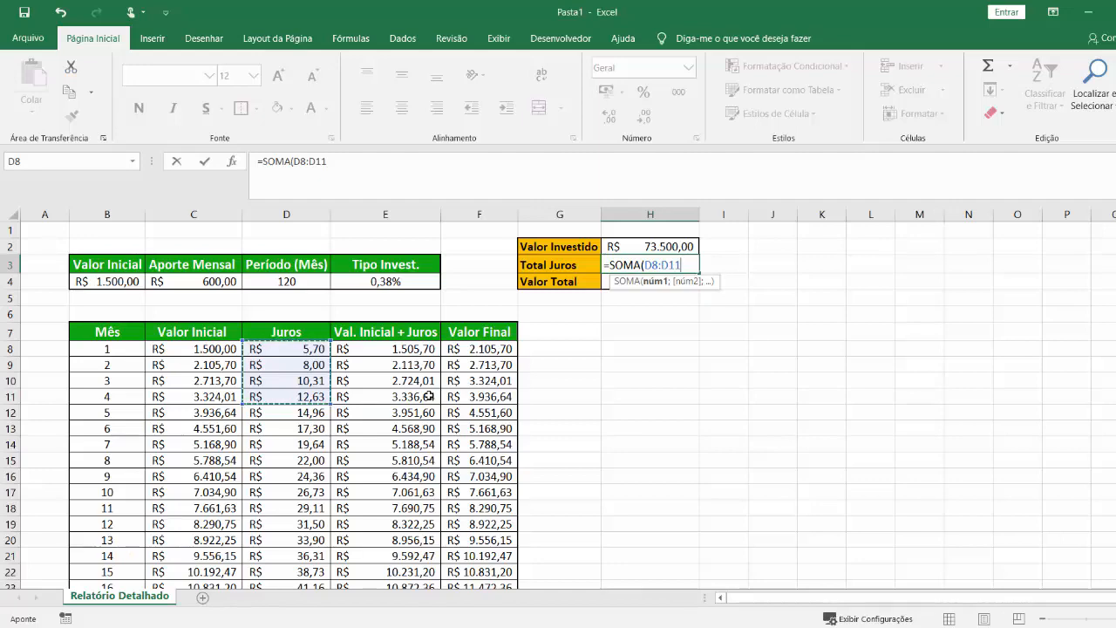
key(ctrl+shift+Down)
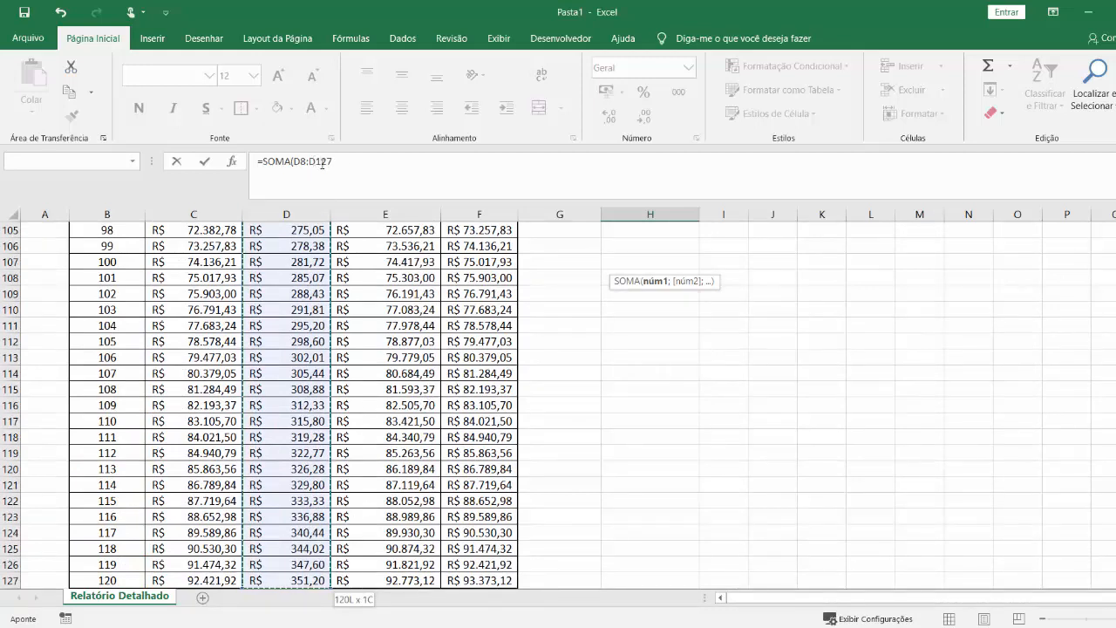
click(348, 159)
text())
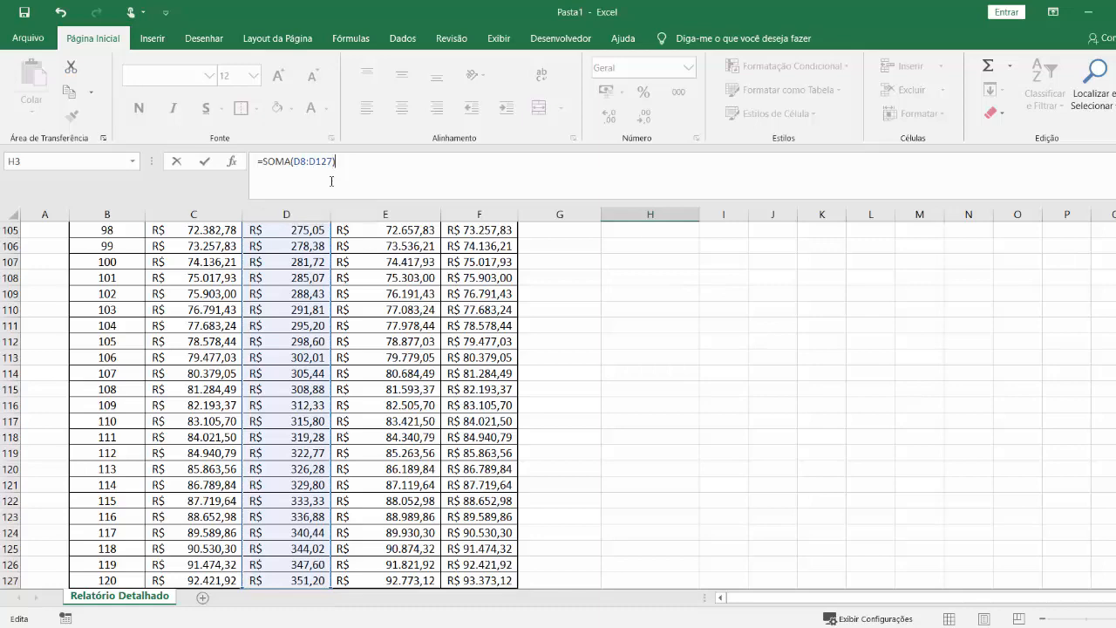
key(Return)
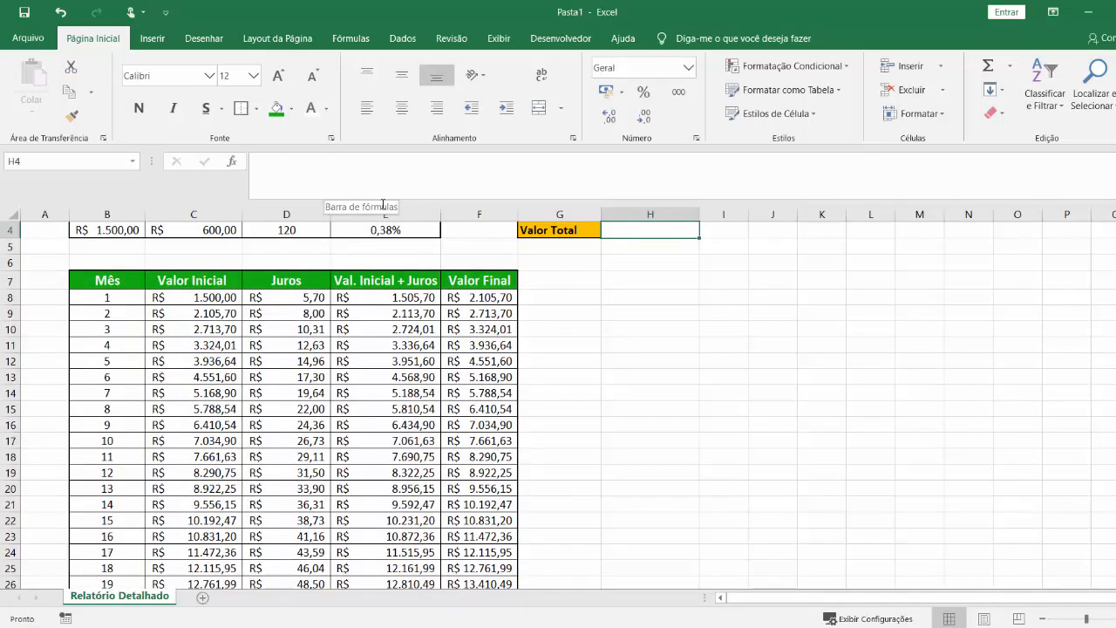
Check the "Total Juros" formula and the rate in E4, and calculate "Valor Total" in H4 with =H3+H2.
click(559, 364)
scroll(559, 364, up, 1)
click(690, 264)
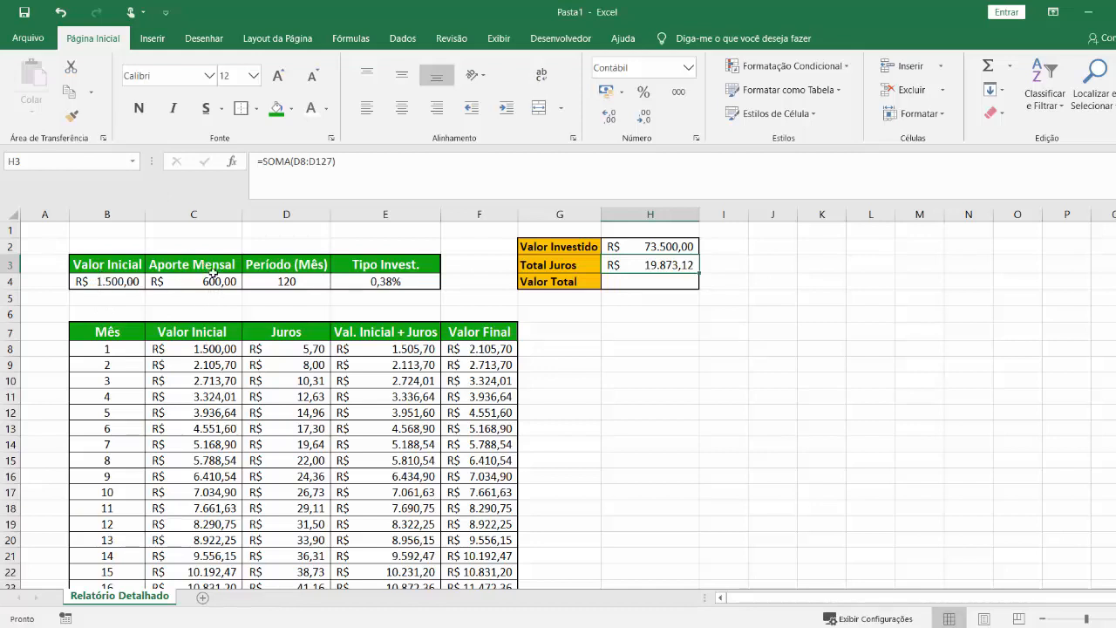
click(394, 281)
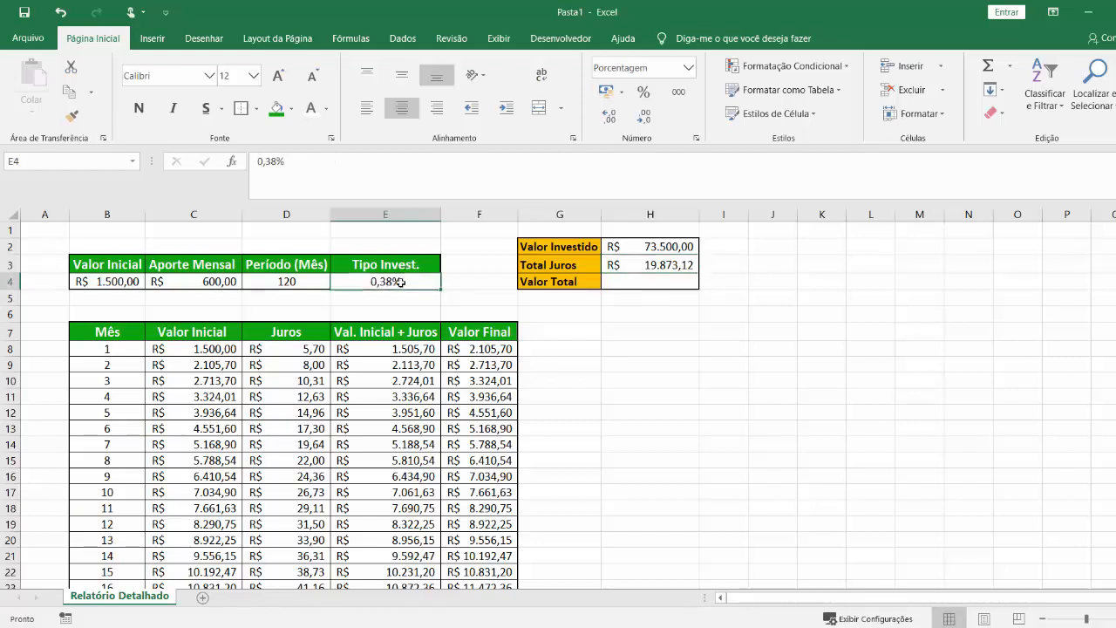
click(633, 286)
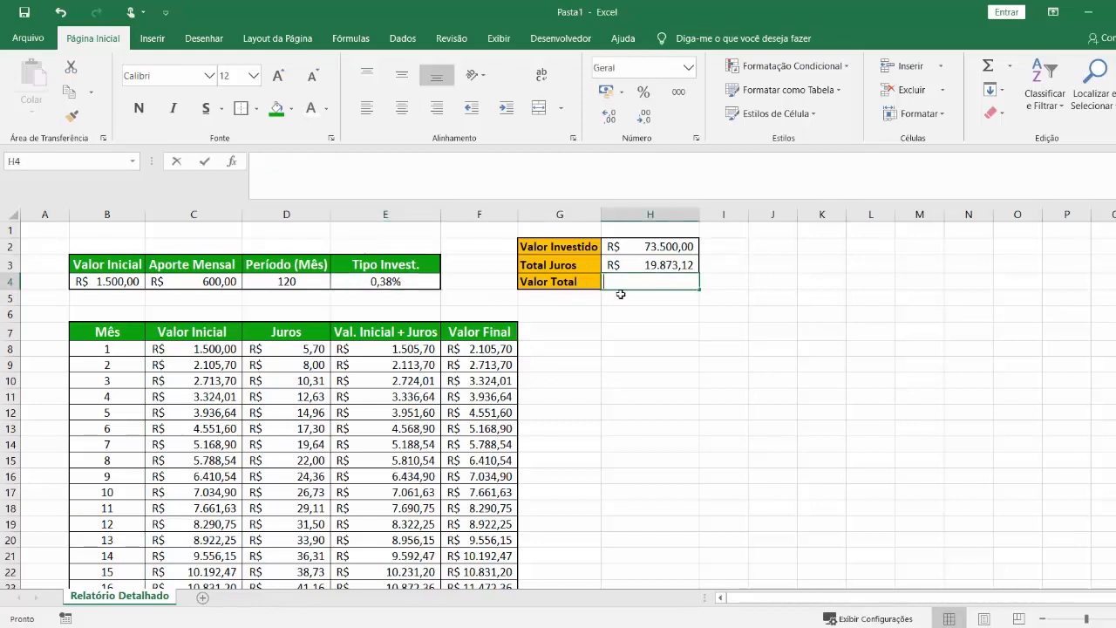
text(=)
click(651, 263)
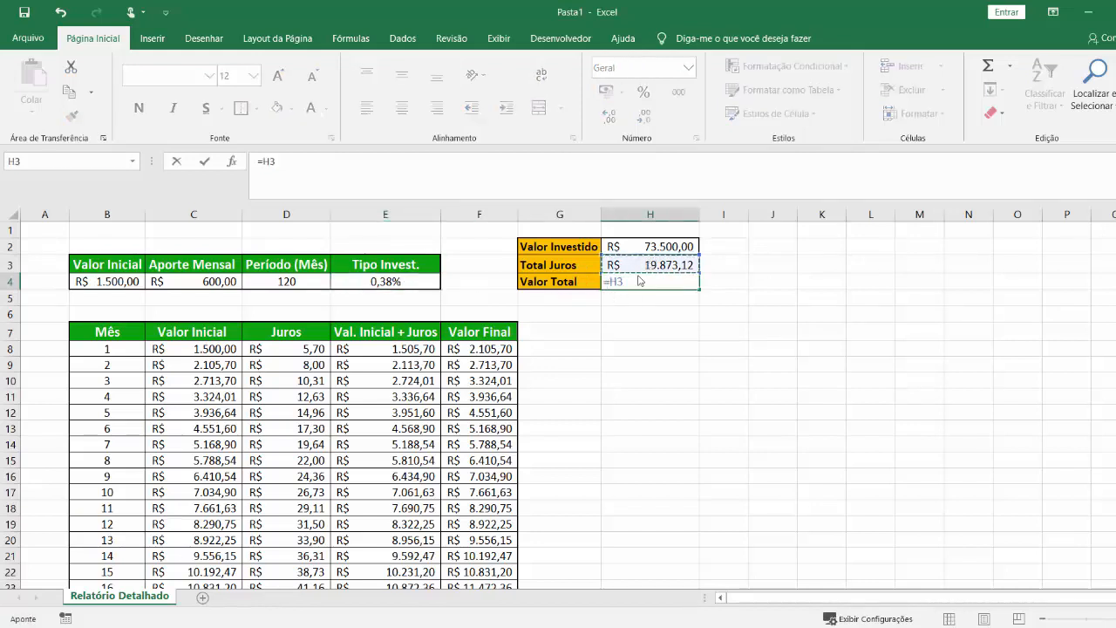
text(+)
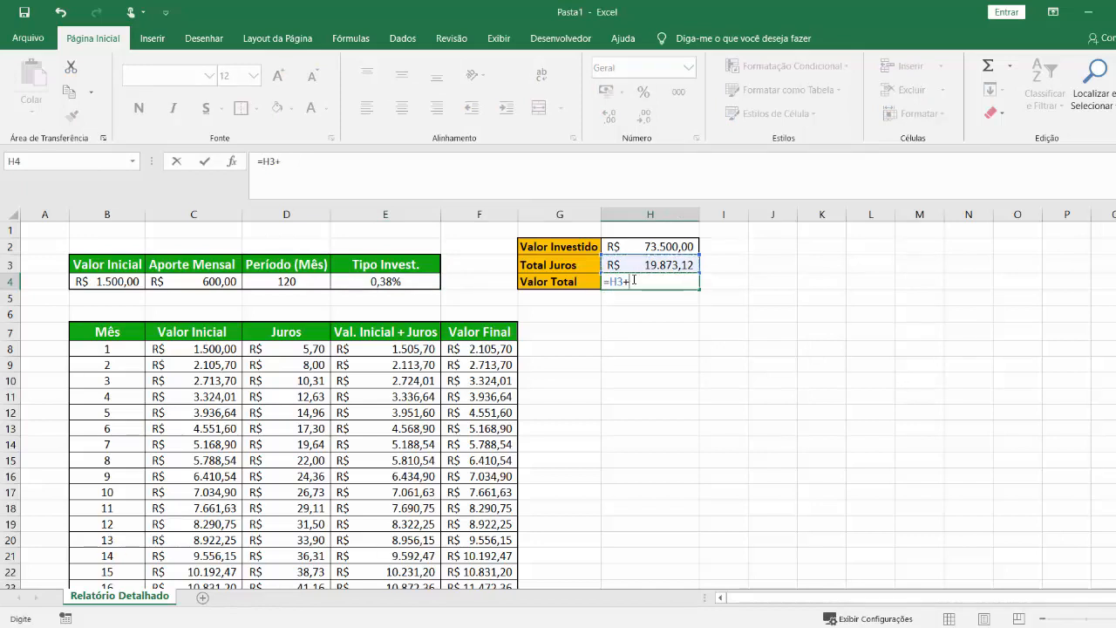
click(668, 247)
key(Return)
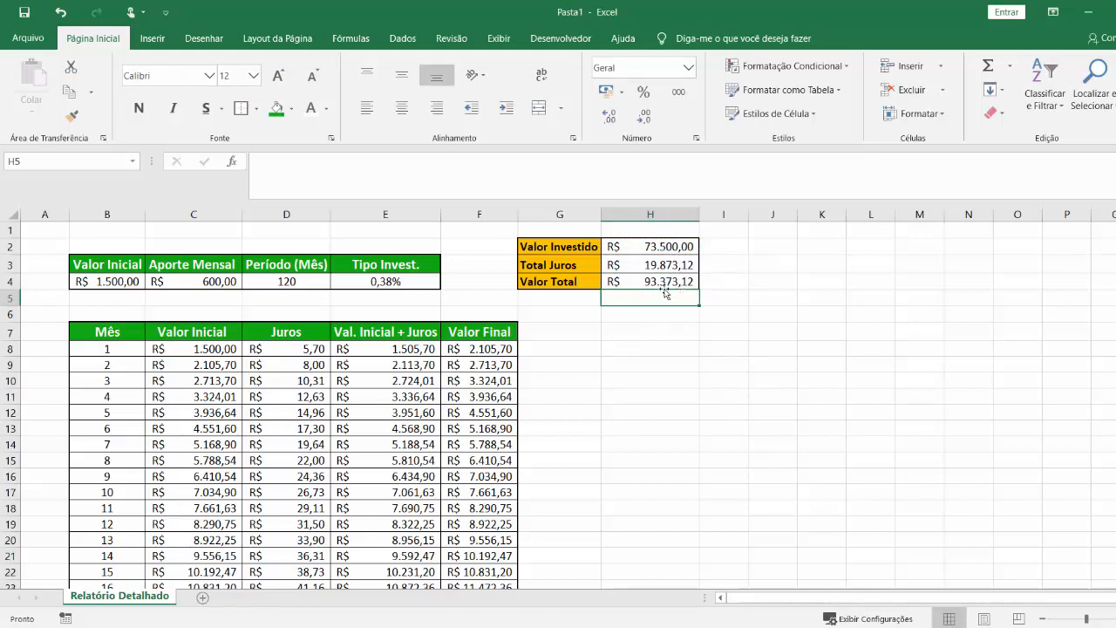
Compare the "Valor Total" in H4 with the month 120 "Valor Final" in F127.
click(506, 404)
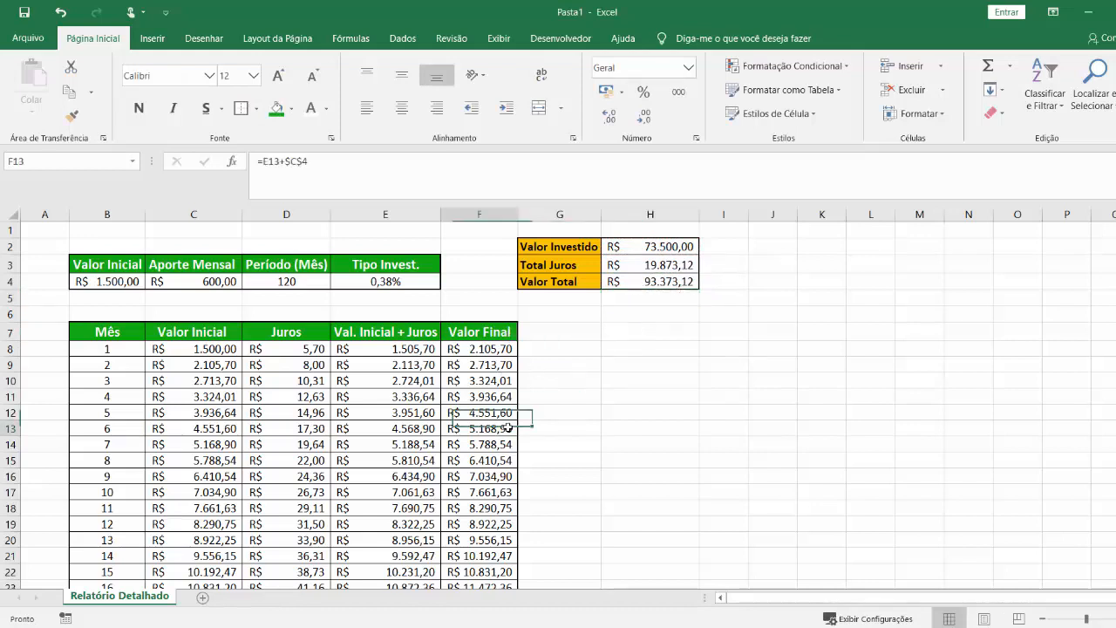
click(675, 284)
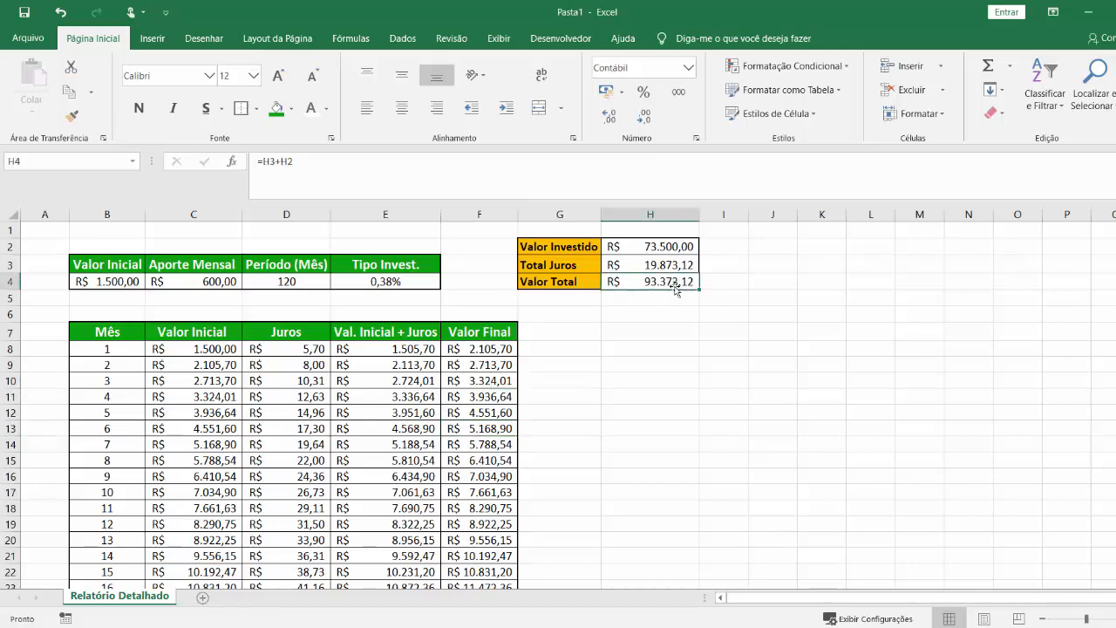
click(486, 366)
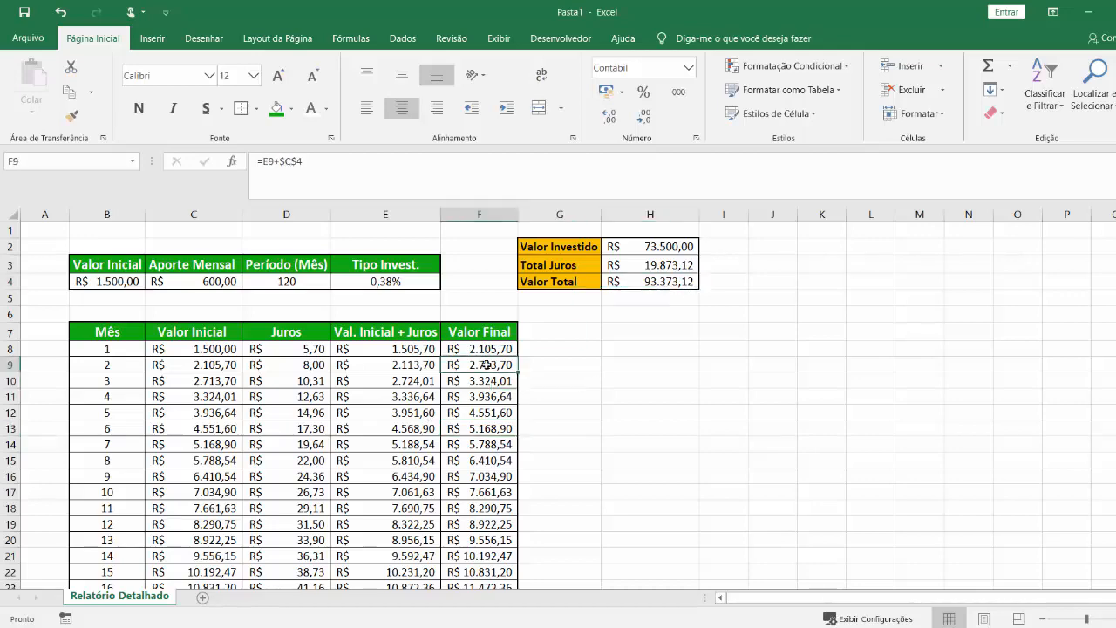
key(ctrl+Down)
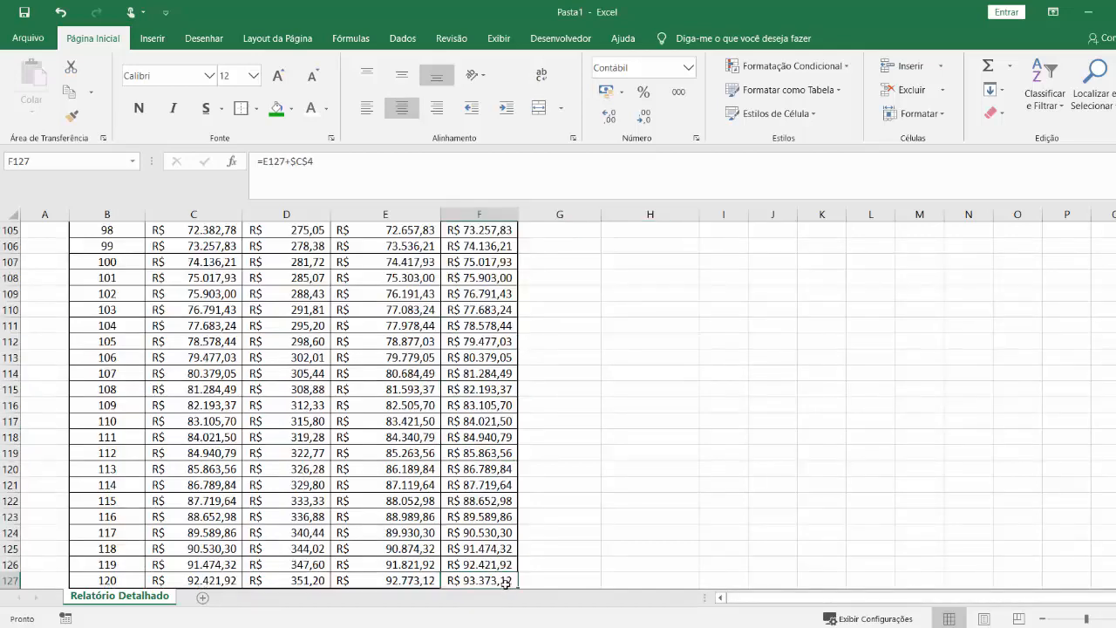
key(ctrl+Up)
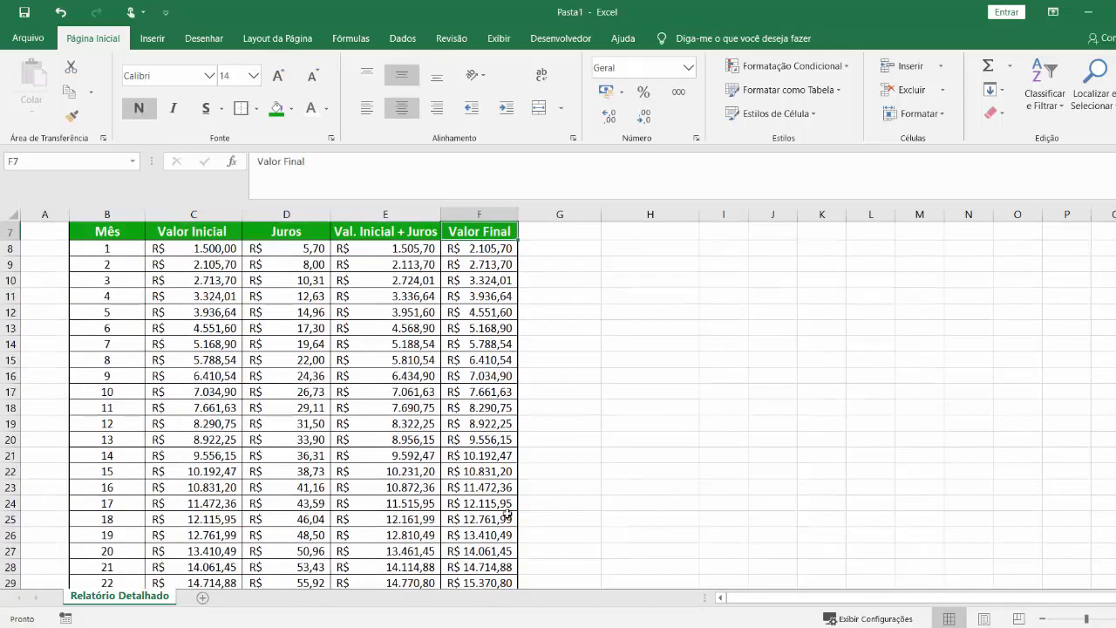
scroll(567, 436, up, 2)
click(648, 299)
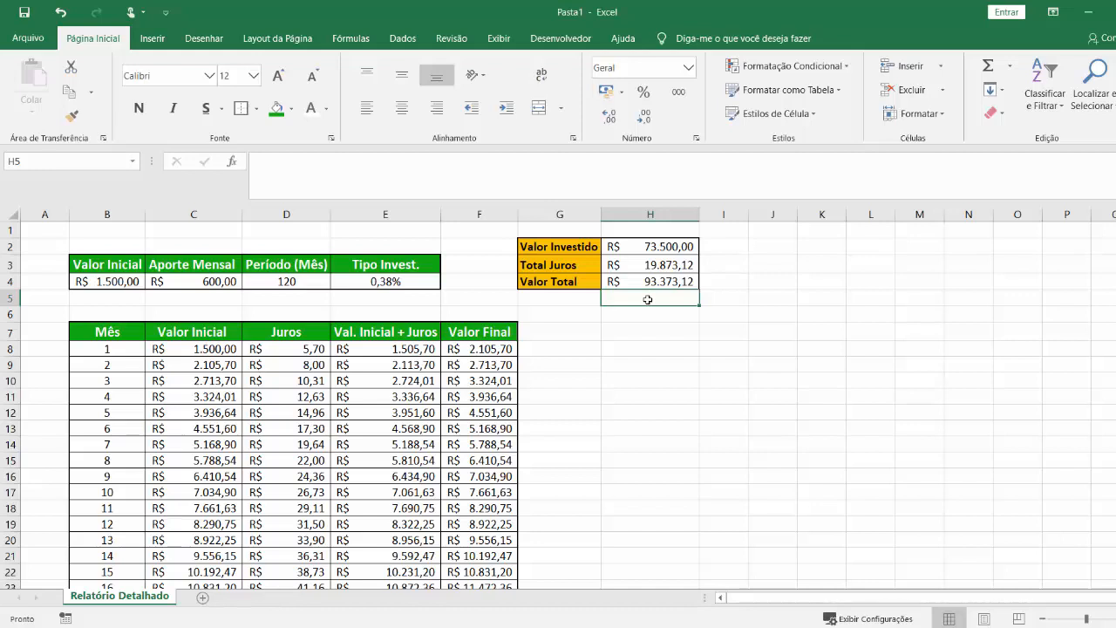
Examine the "Total Juros" formula in H3 and the Juros range it sums.
click(676, 332)
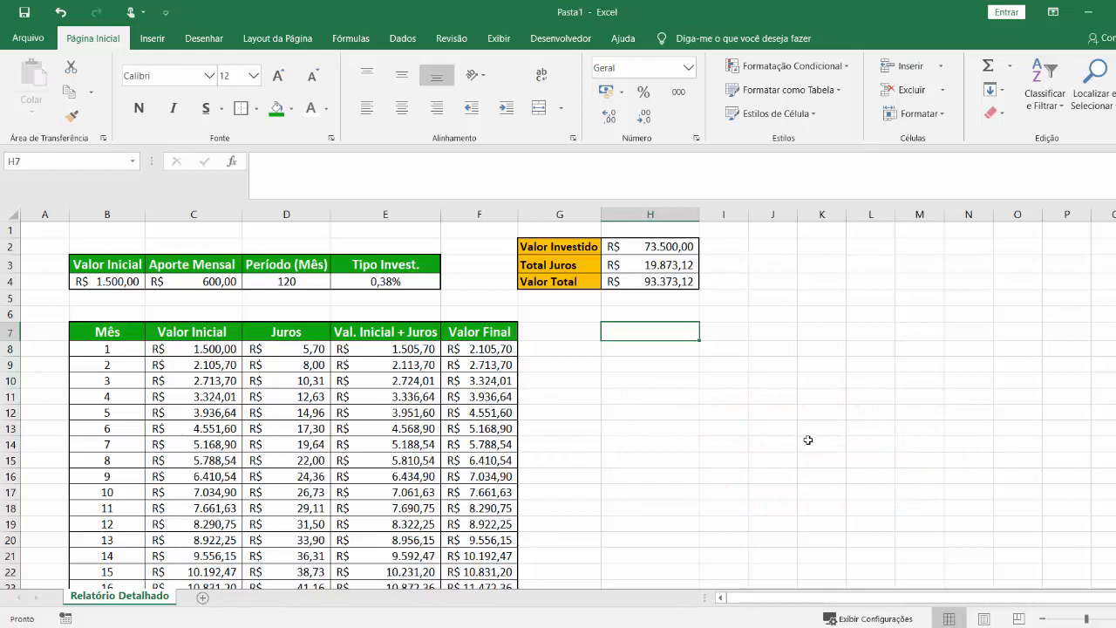
click(680, 270)
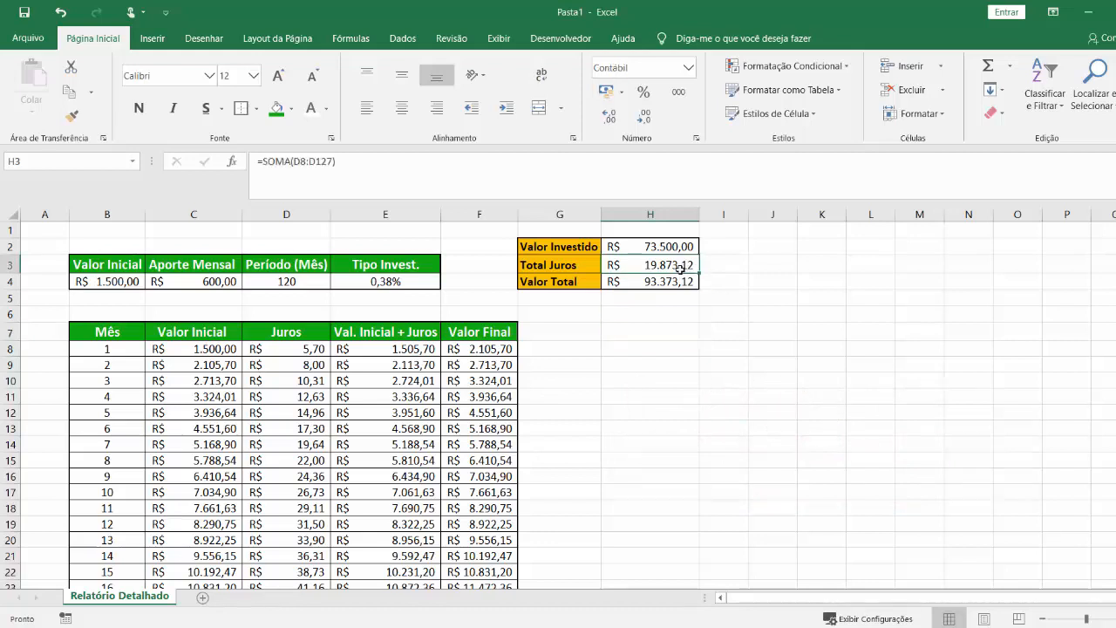
double_click(680, 270)
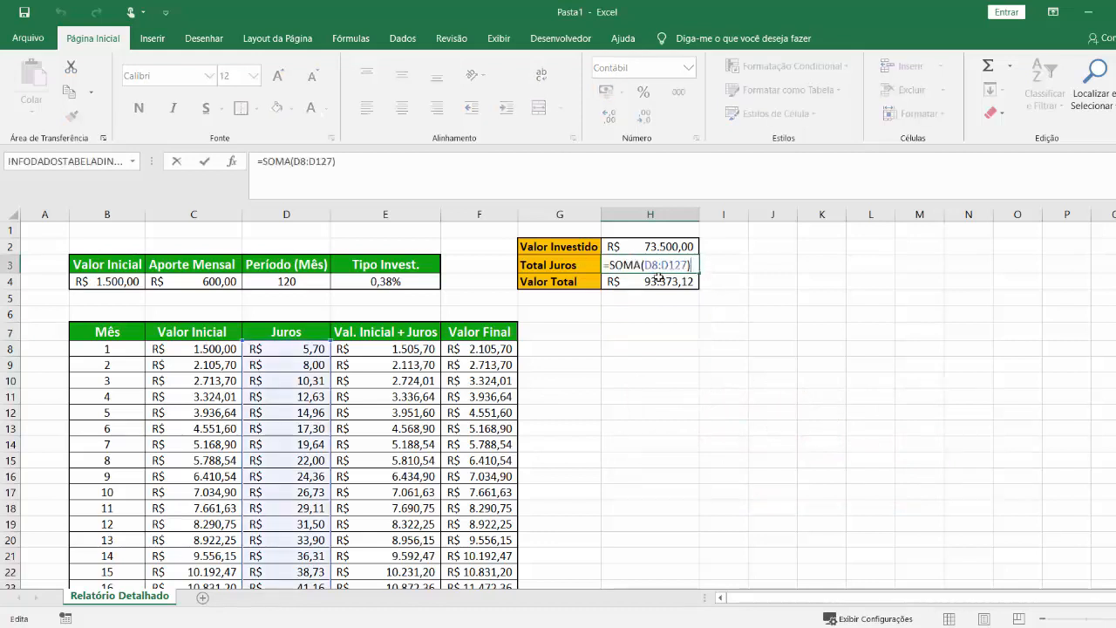
key(Escape)
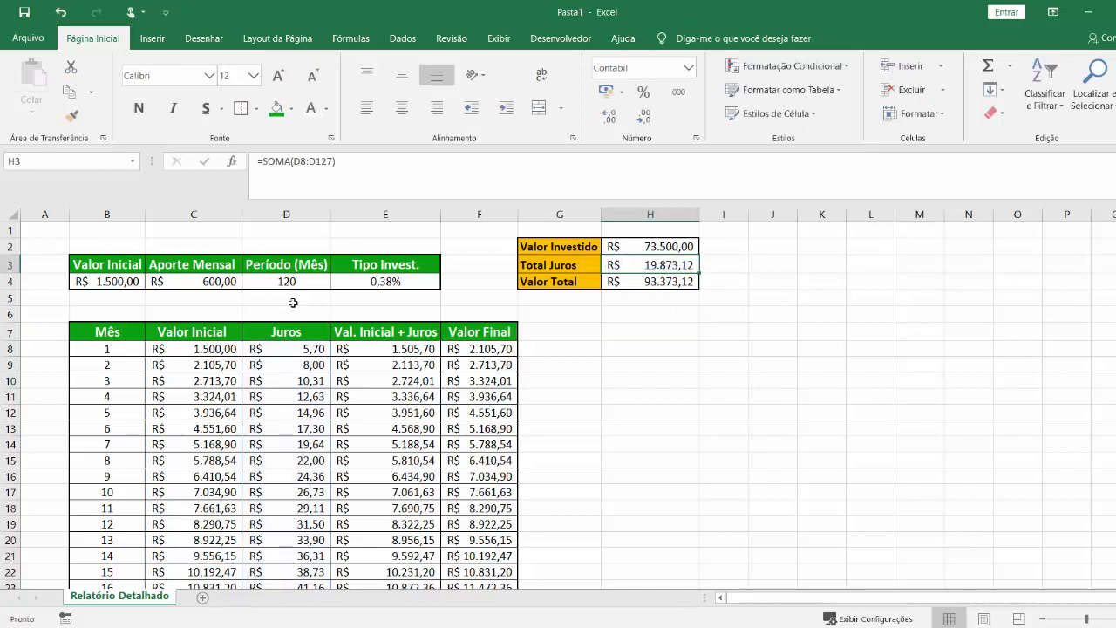
Review the month 1 formulas for Juros in D8, Val. Inicial + Juros in E8 and Valor Final in F8.
click(361, 350)
click(305, 350)
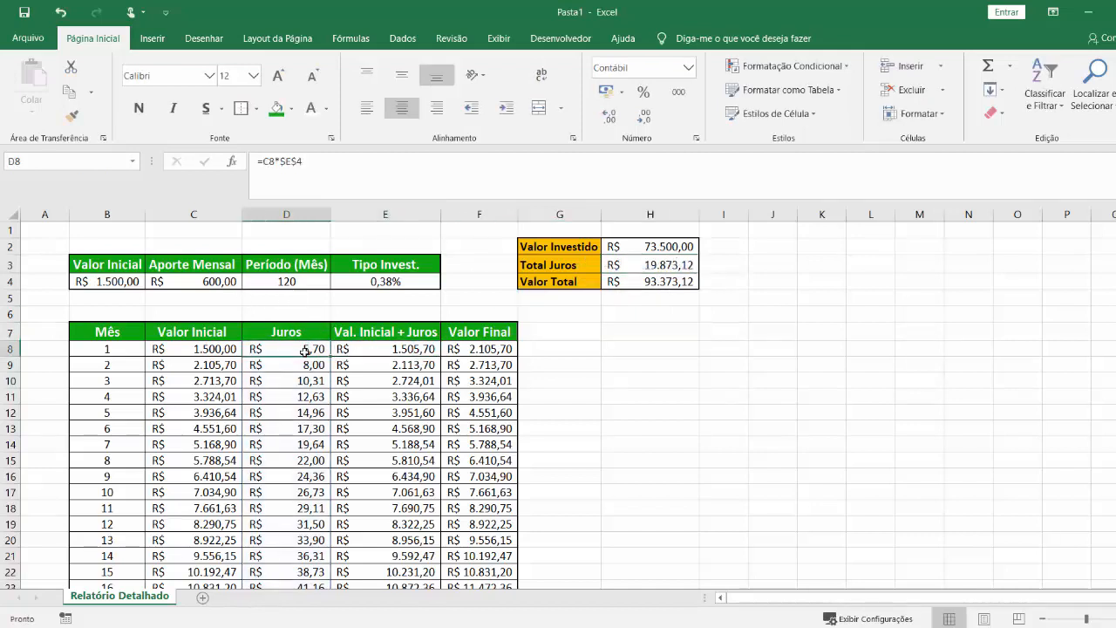
double_click(305, 351)
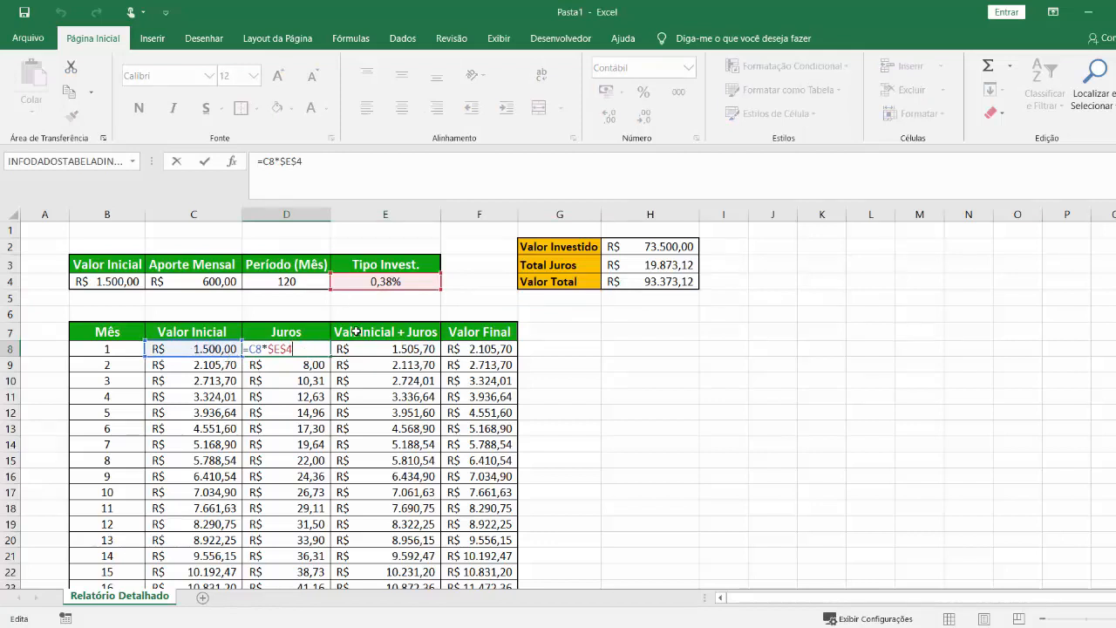
key(Escape)
click(386, 349)
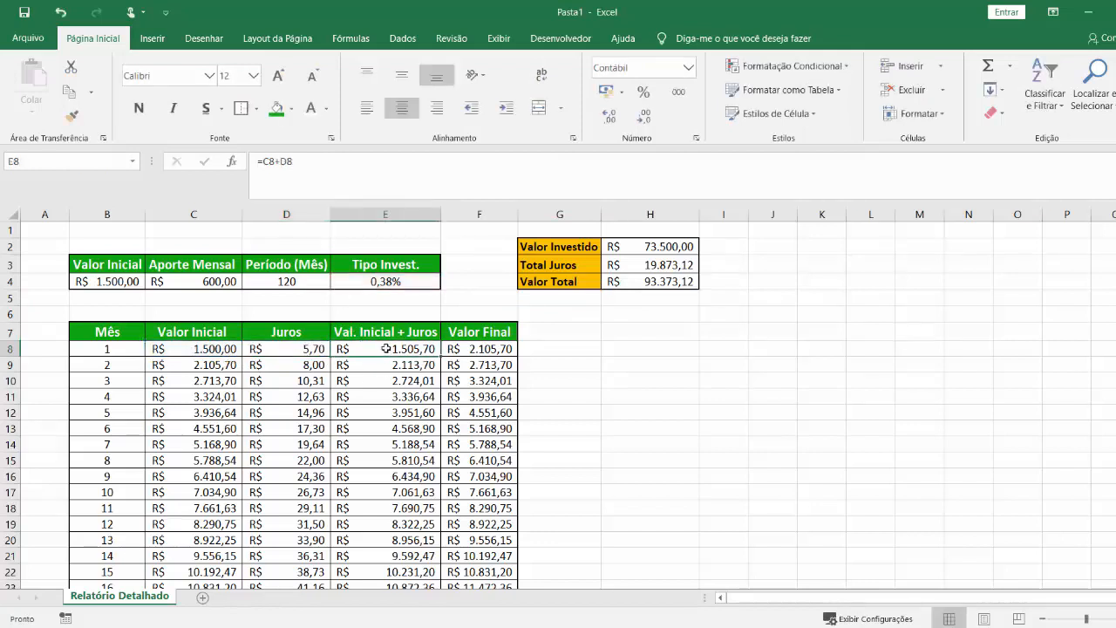
double_click(386, 349)
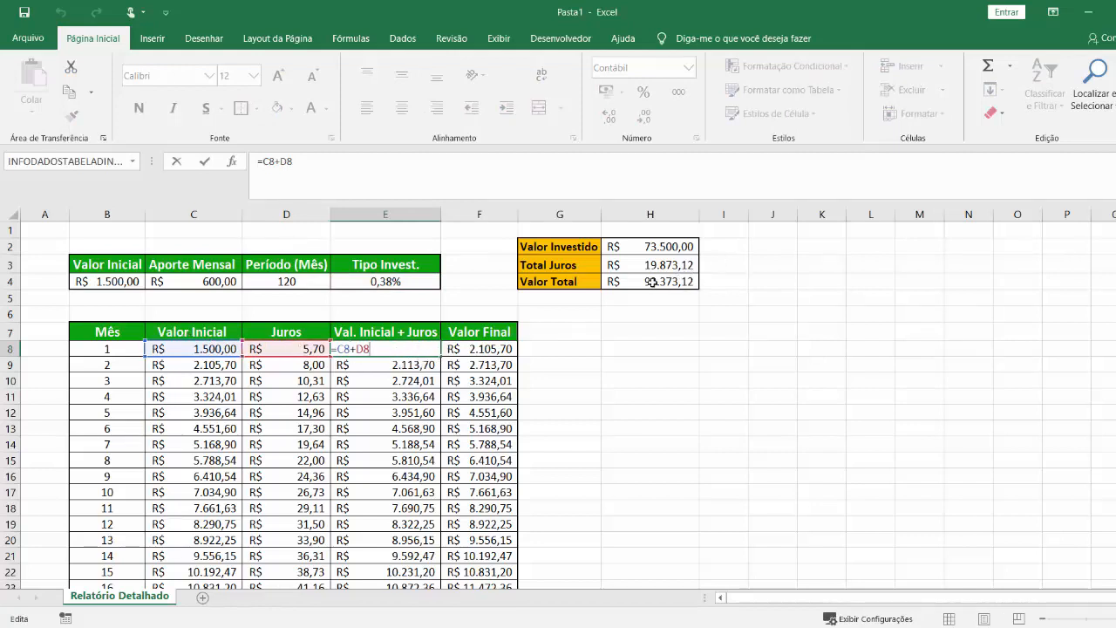
key(Return)
double_click(493, 349)
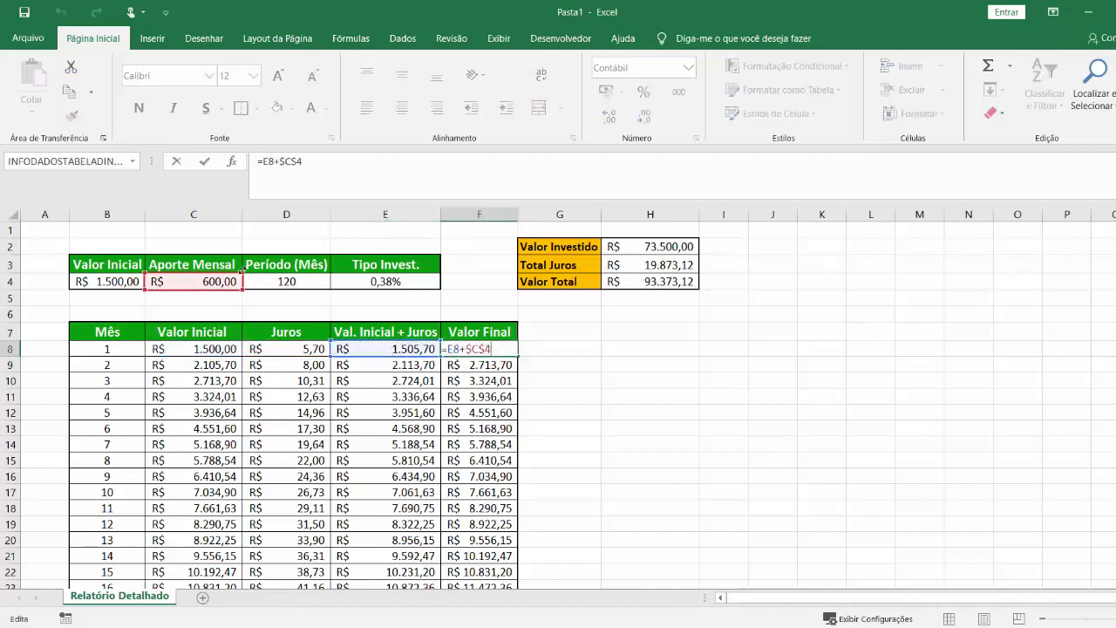
click(597, 365)
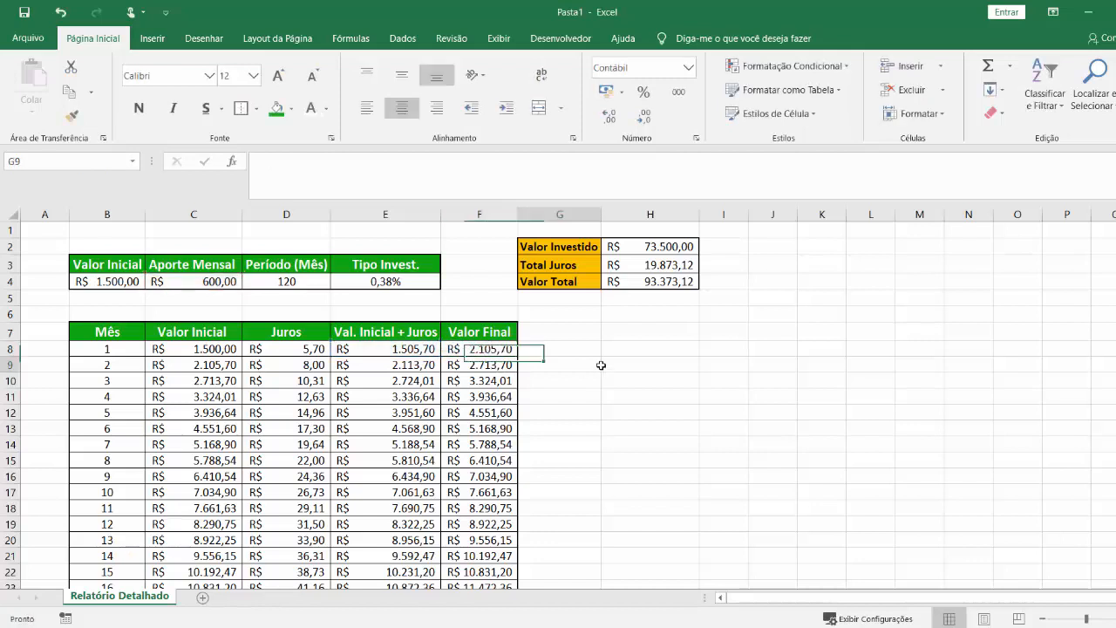
Set the "Período (Mês)" in D4 to 60 and check how "Total Juros" in H3 responds.
click(654, 281)
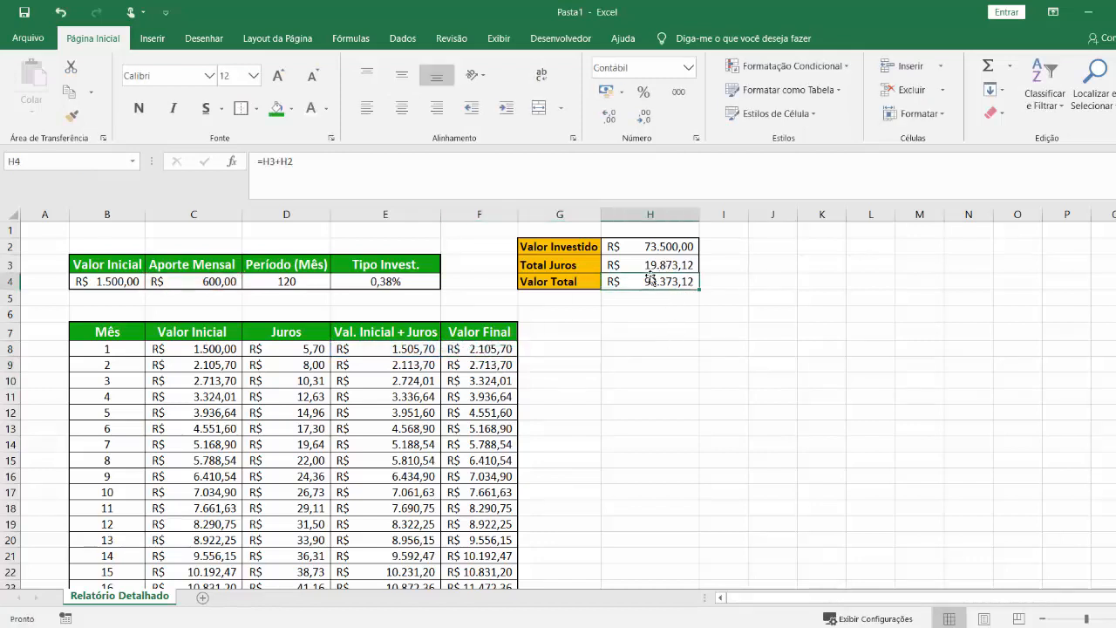
click(311, 286)
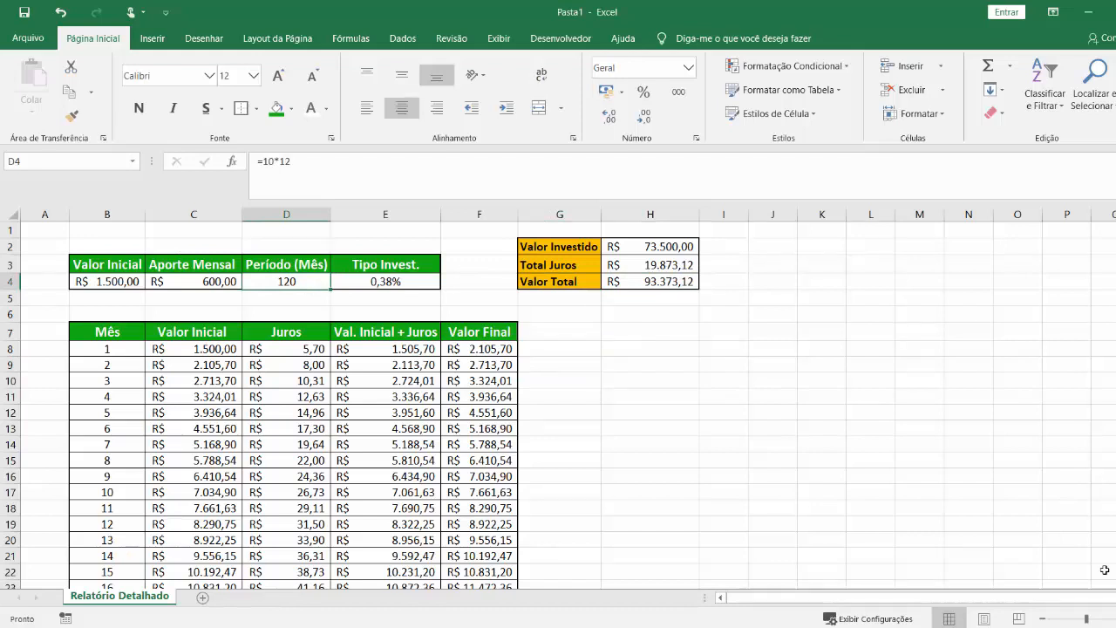
text(60)
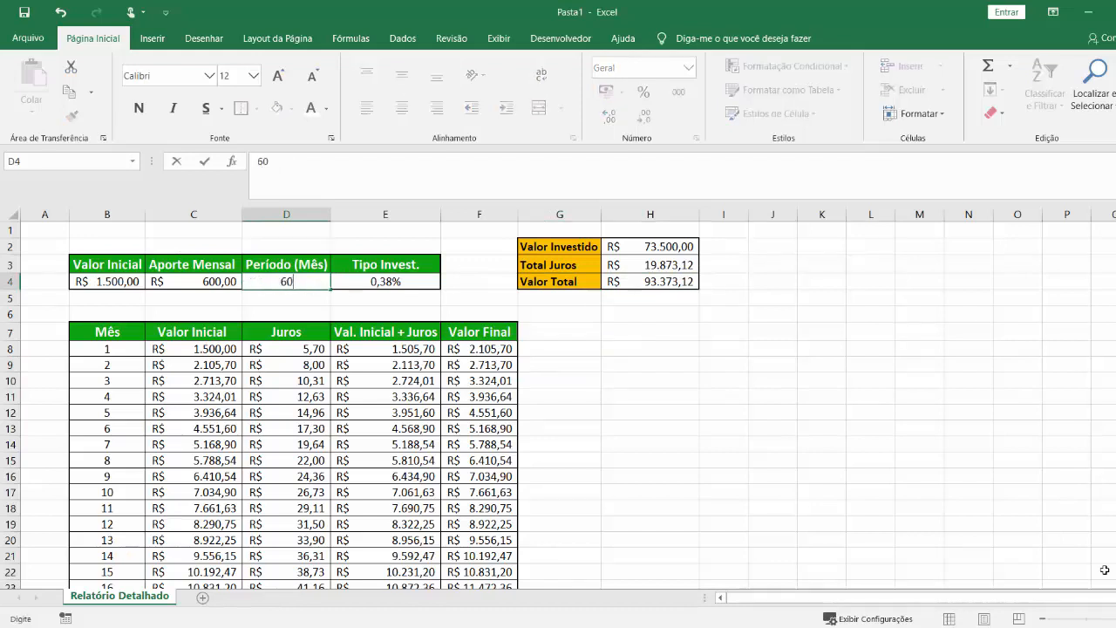
key(Return)
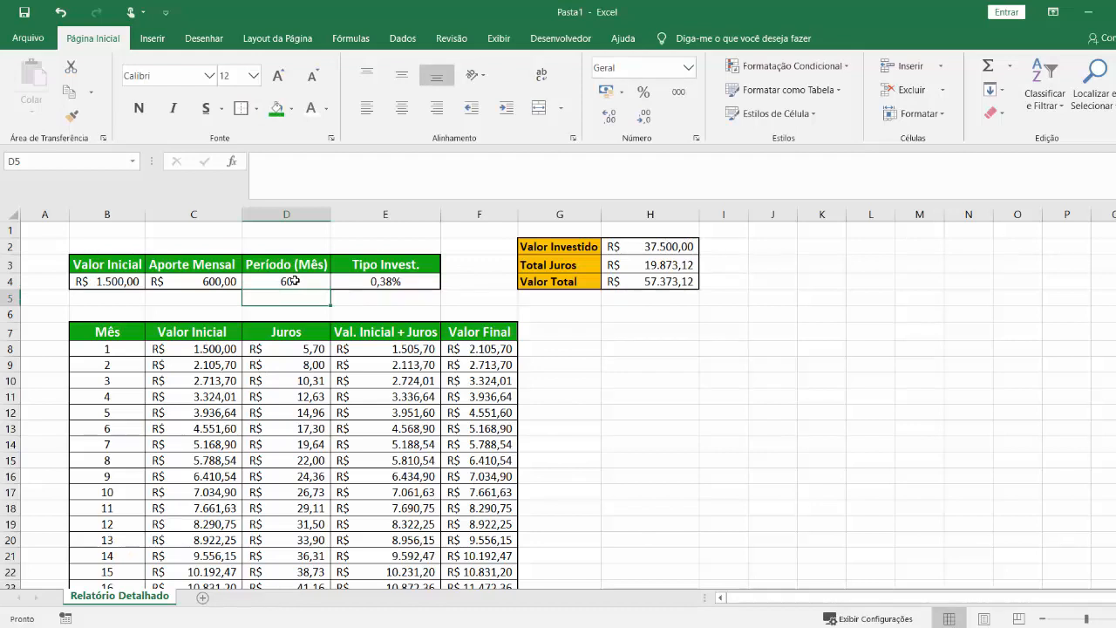
click(684, 262)
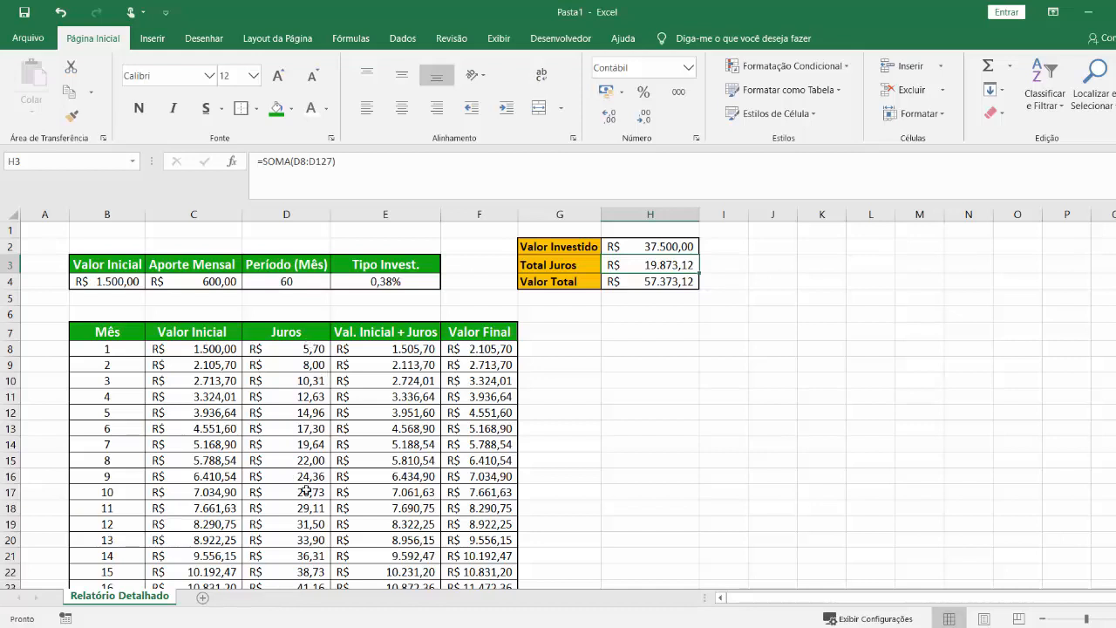
Restore the "Período (Mês)" in D4 to 120.
click(297, 283)
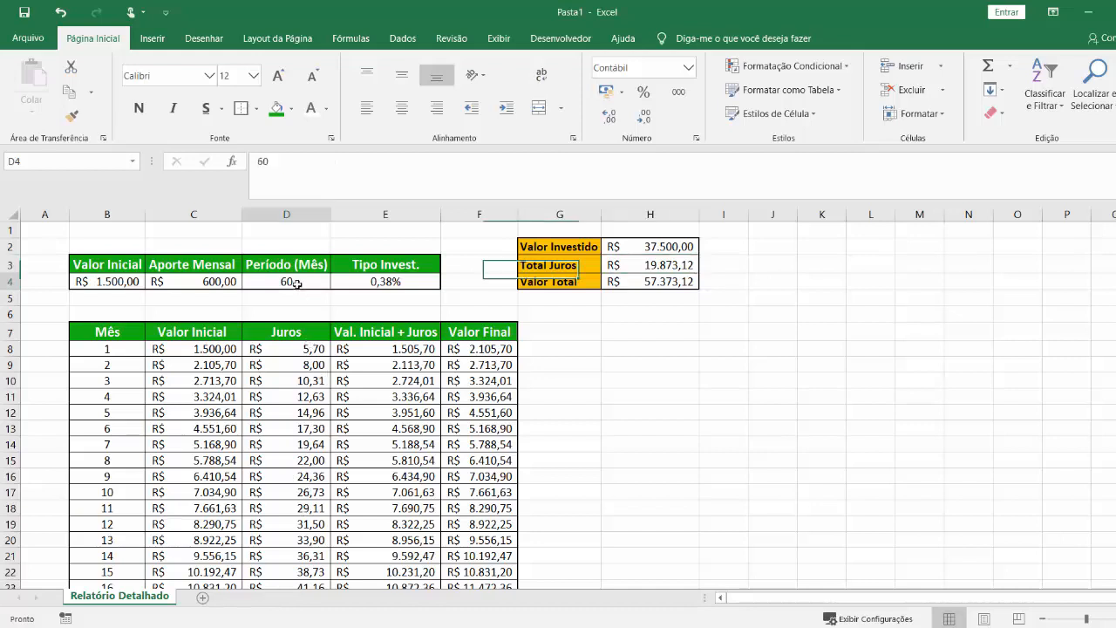
text(120)
key(ctrl+Return)
drag(747, 352, 750, 359)
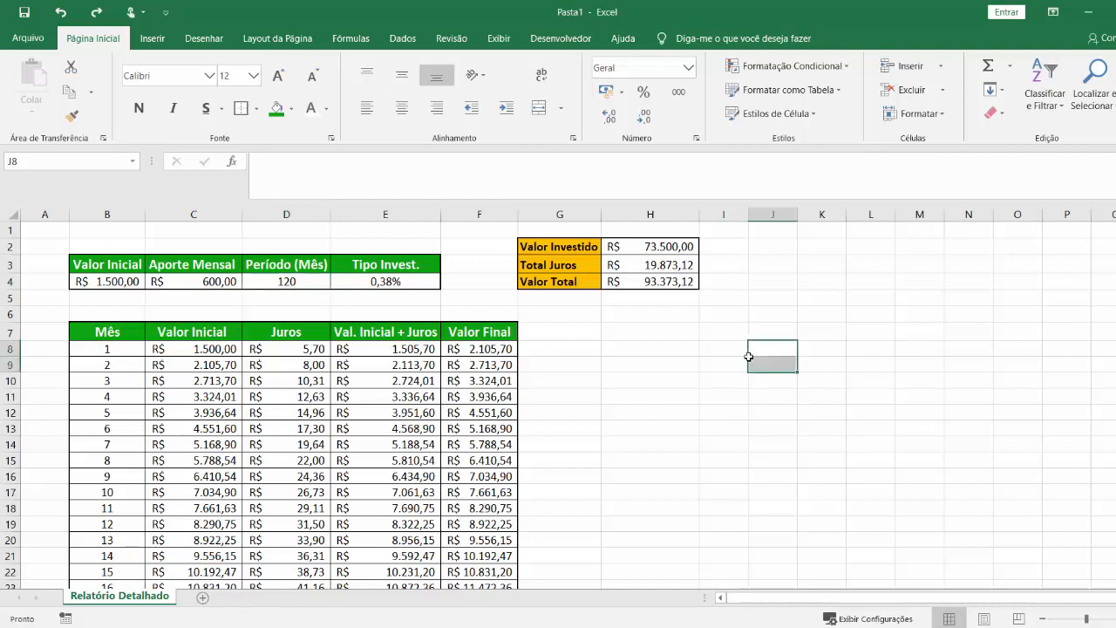
Inspect the fixed range used by the SOMA formula in H3.
click(650, 265)
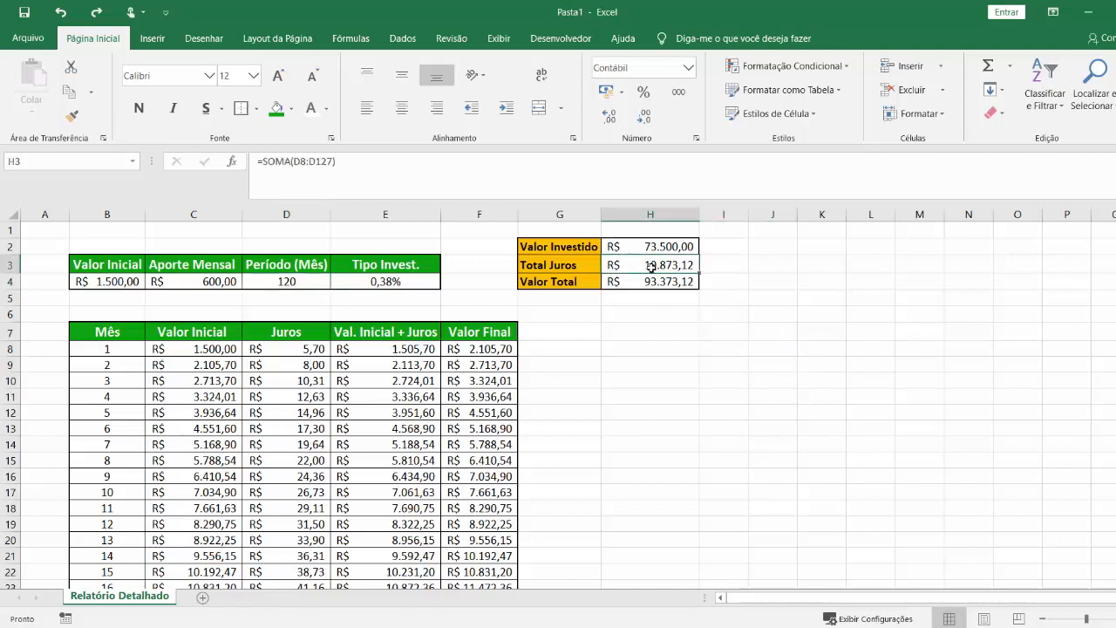
key(F2)
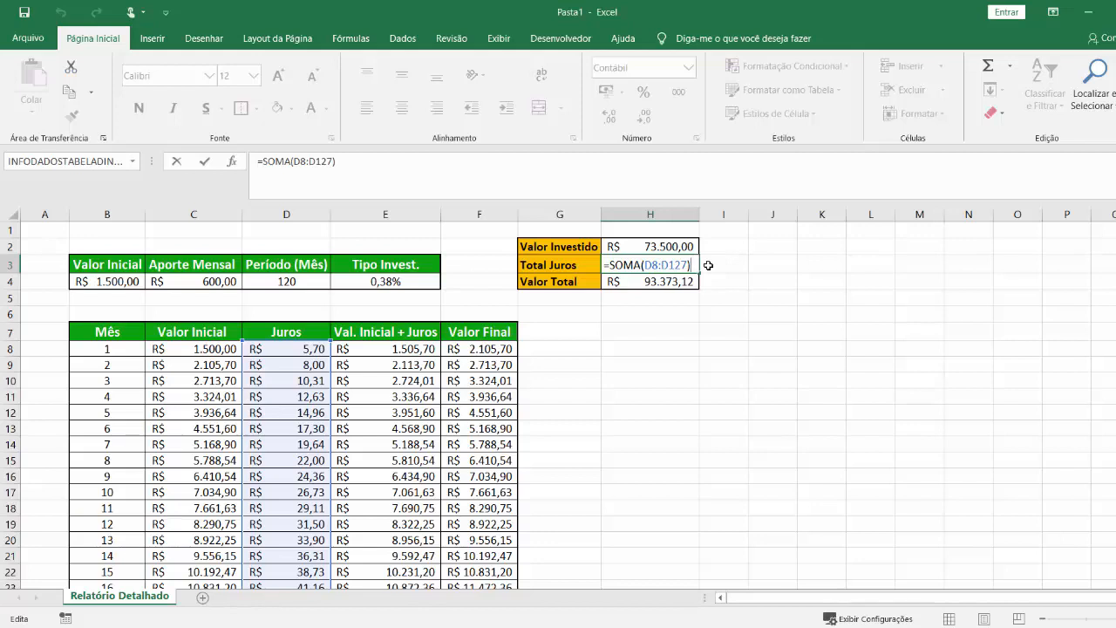
key(ctrl+Return)
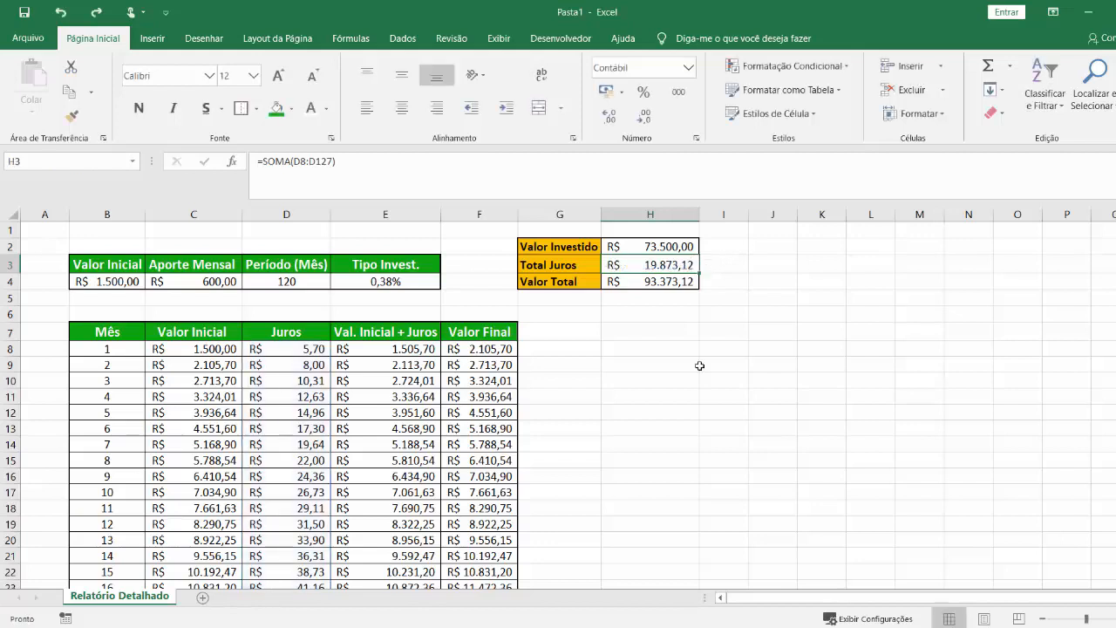
click(676, 362)
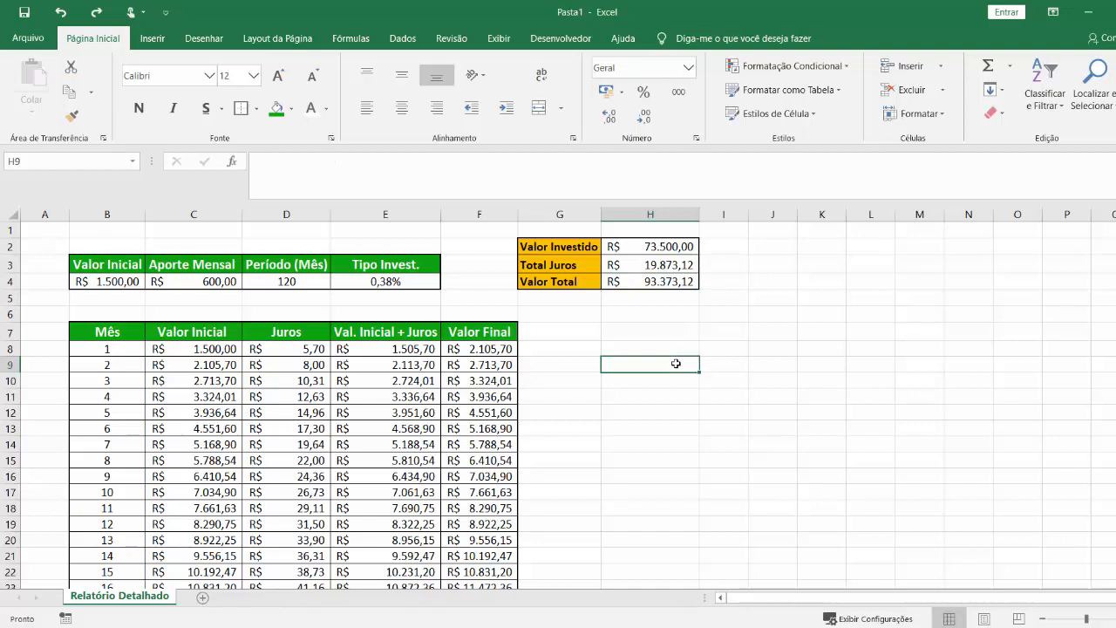
text(=ind)
key(Tab)
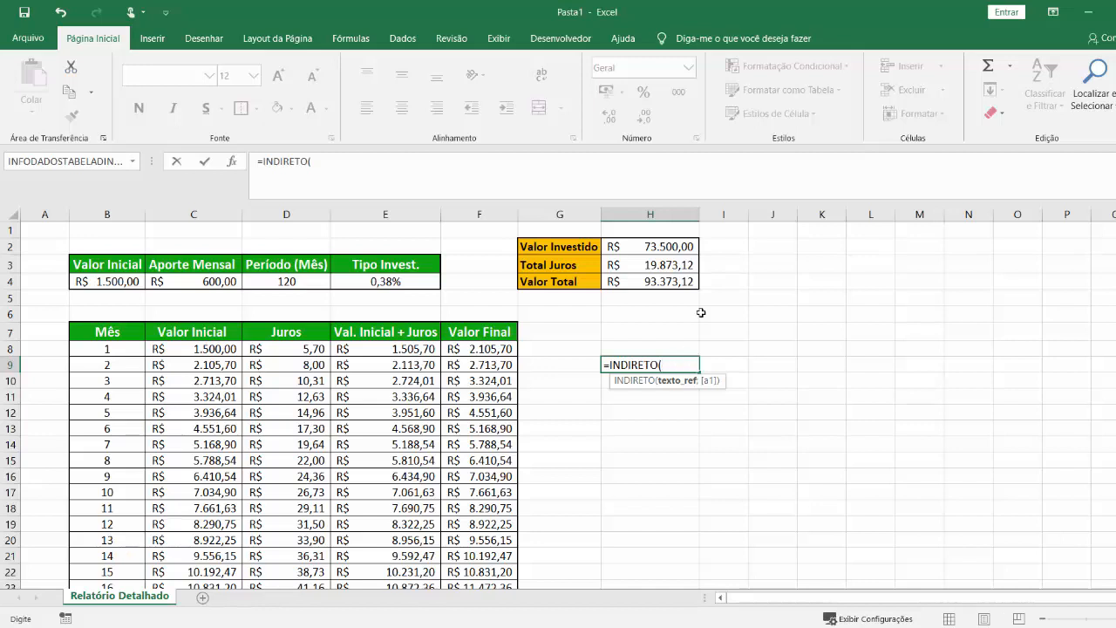
key(Escape)
Compare the "Total Juros" formula range in H3 with the period in D4.
click(668, 266)
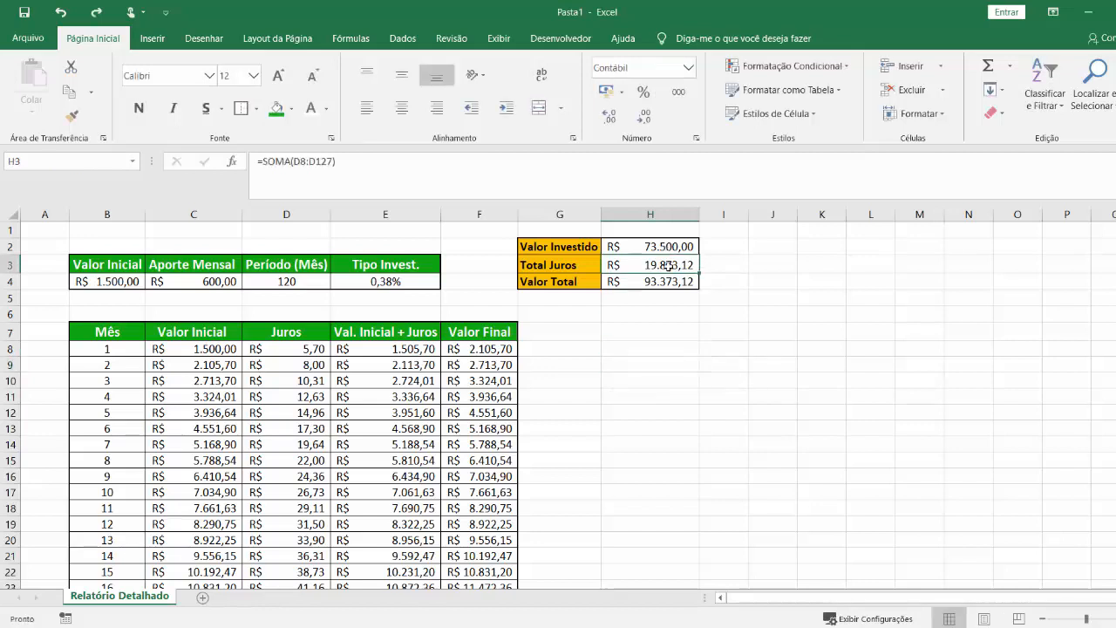
double_click(669, 266)
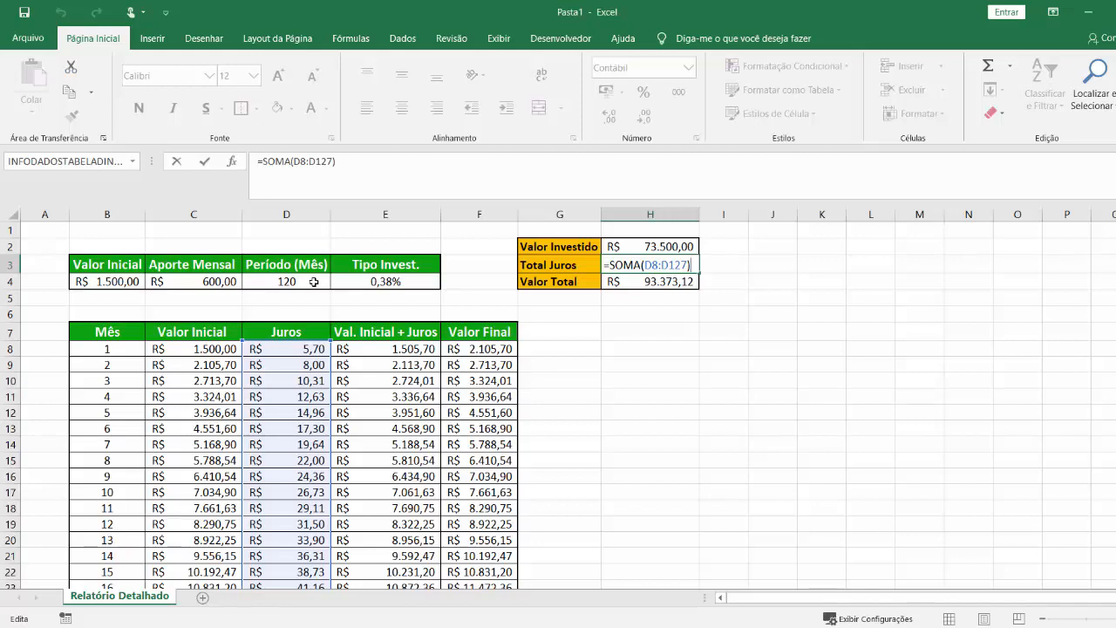
key(Return)
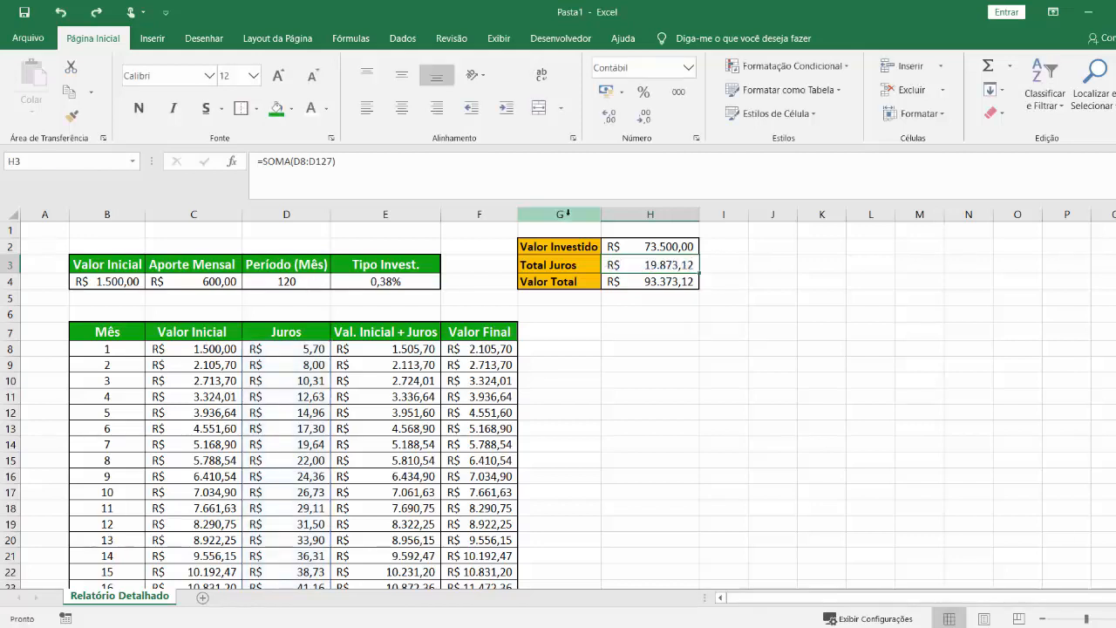
click(663, 371)
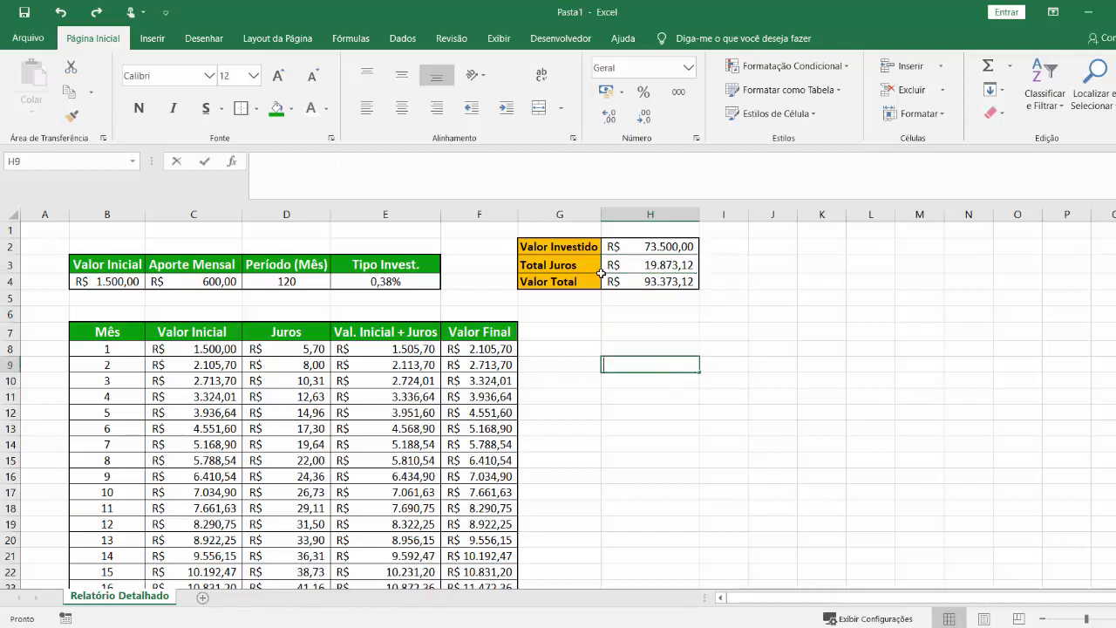
text(=SOMA()
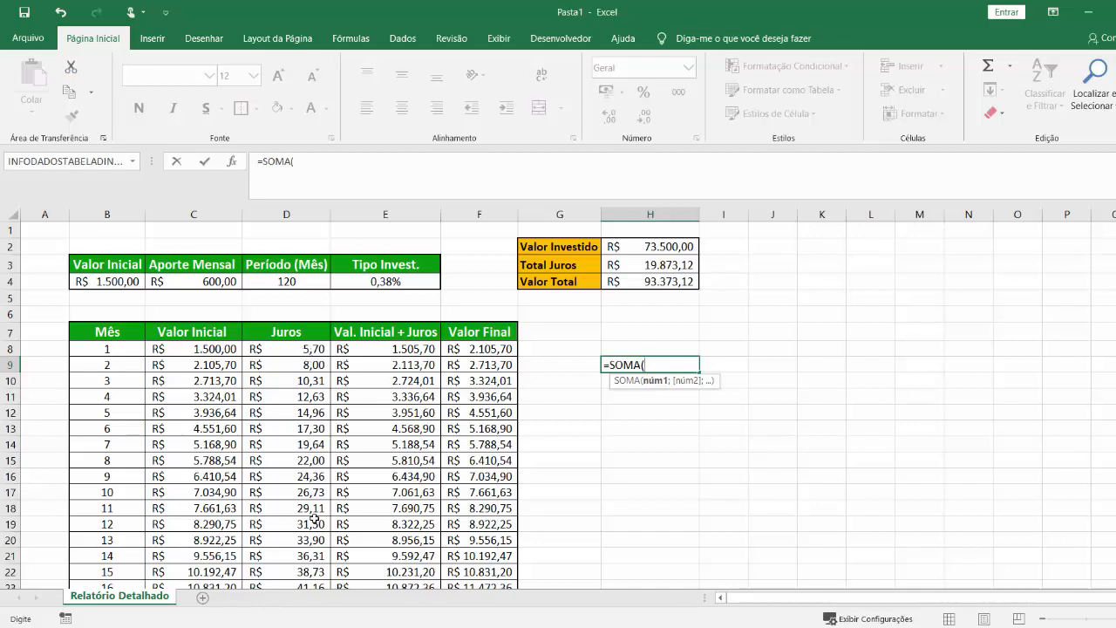
text(INDIRETO()
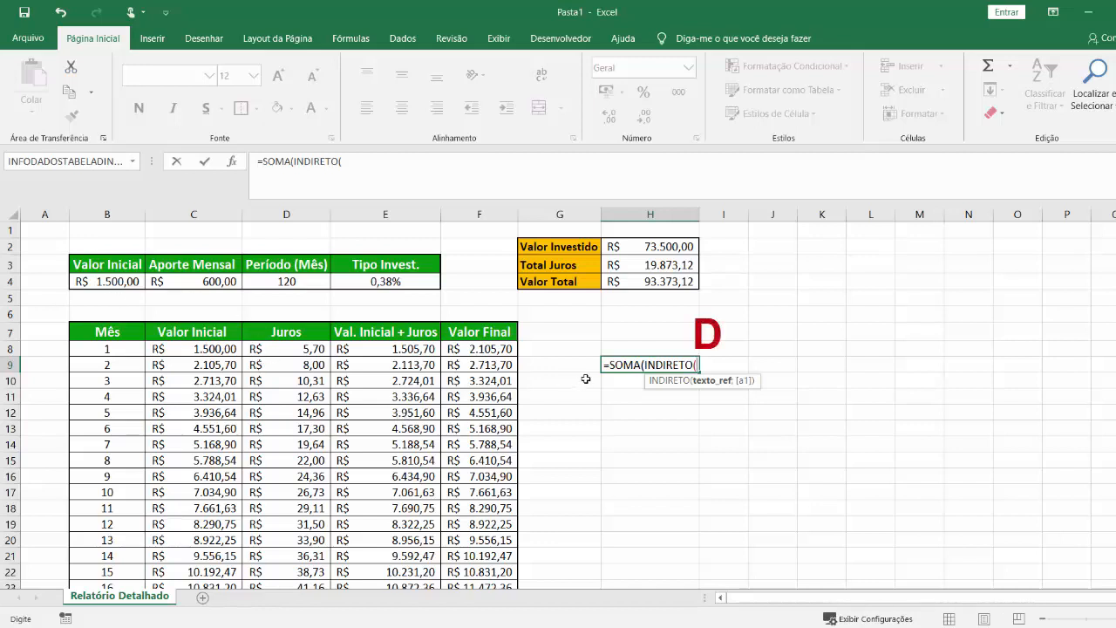
text("B()
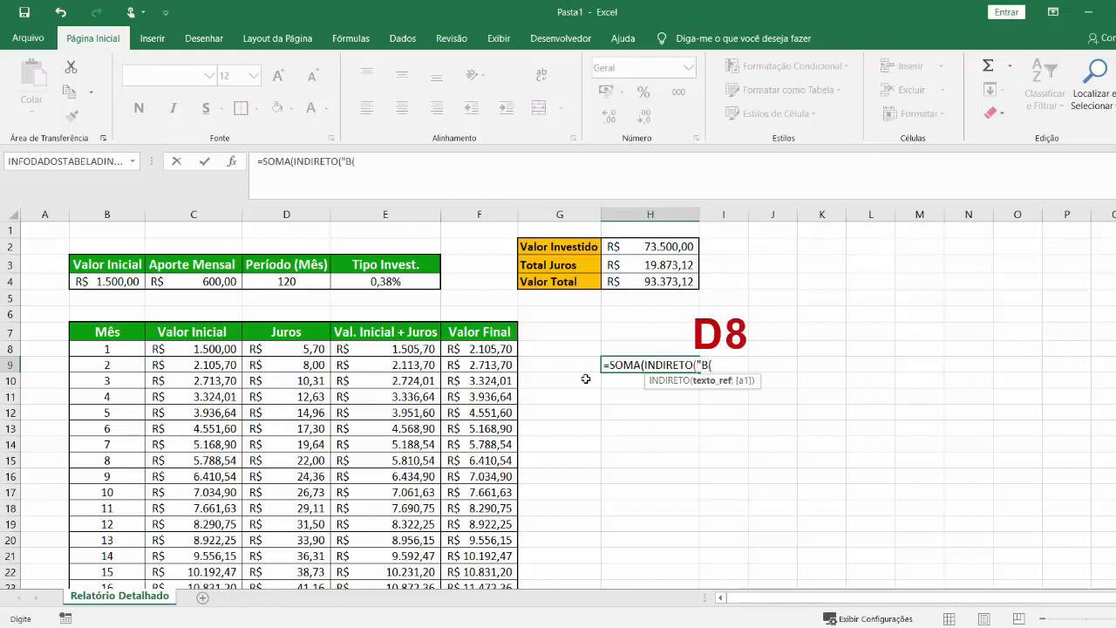
key(BackSpace)
text(8:B)
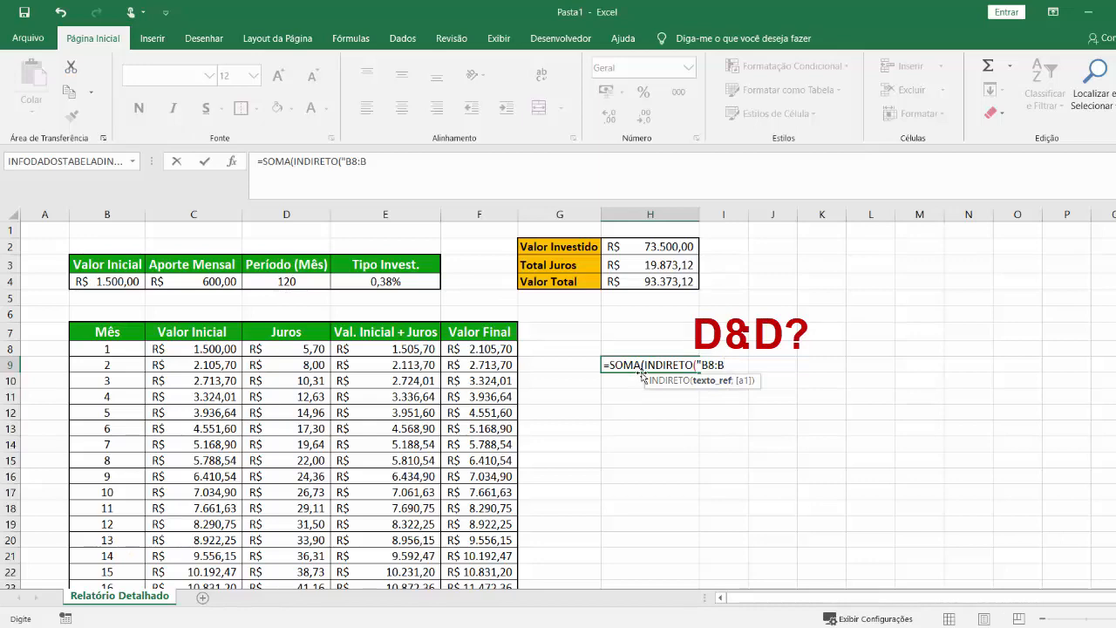
key(Return)
key(Return)
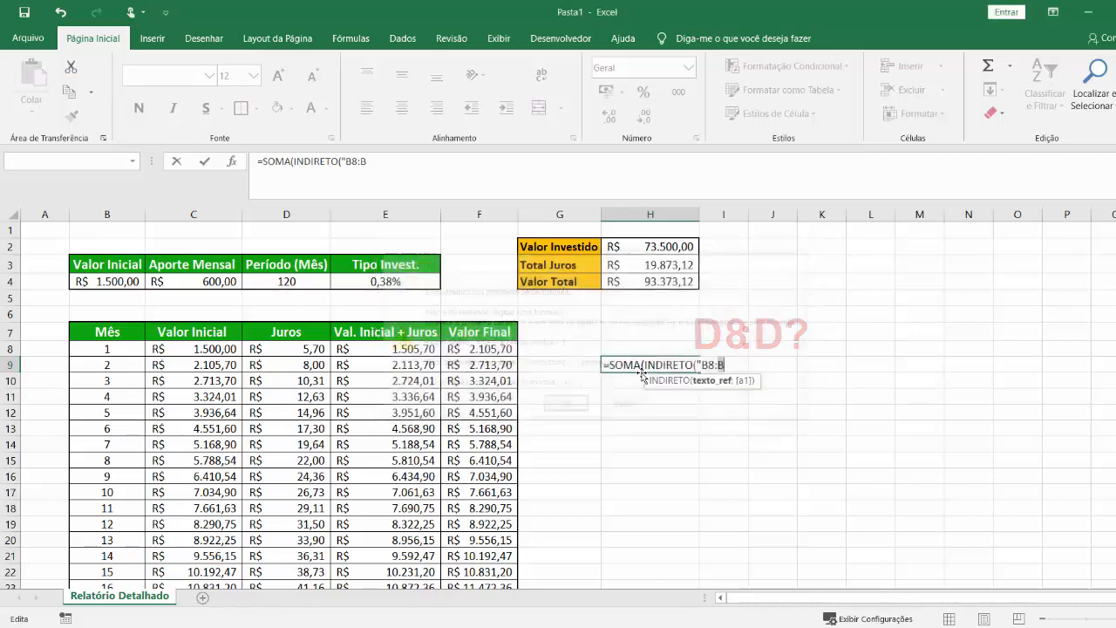
key(Escape)
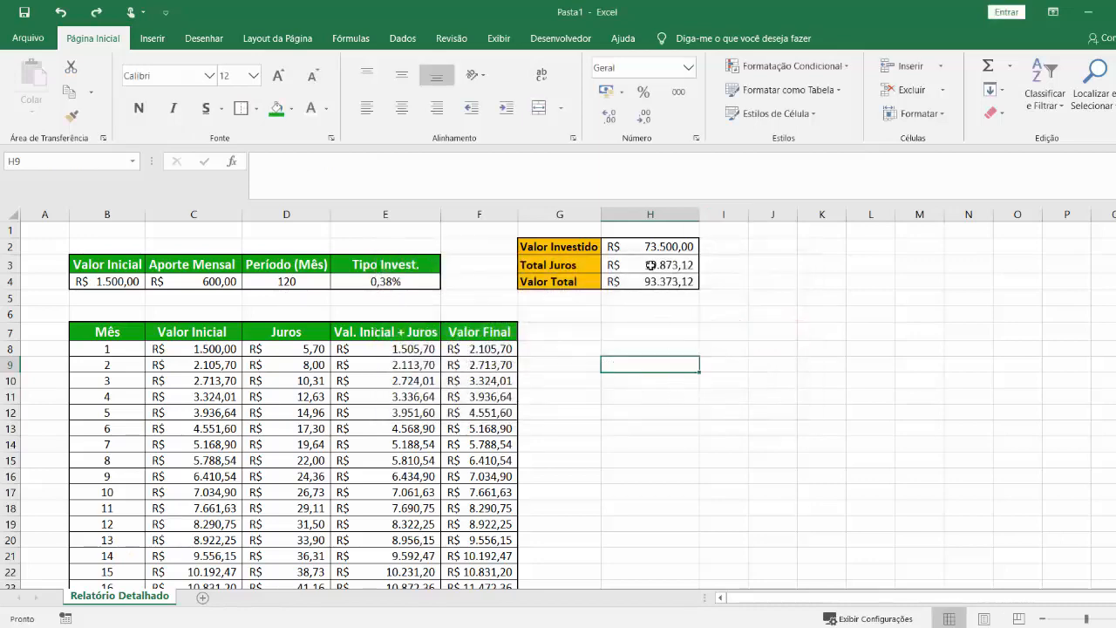
Examine the Juros rows covered by the "Total Juros" formula in H3, from month 1 downward.
double_click(651, 265)
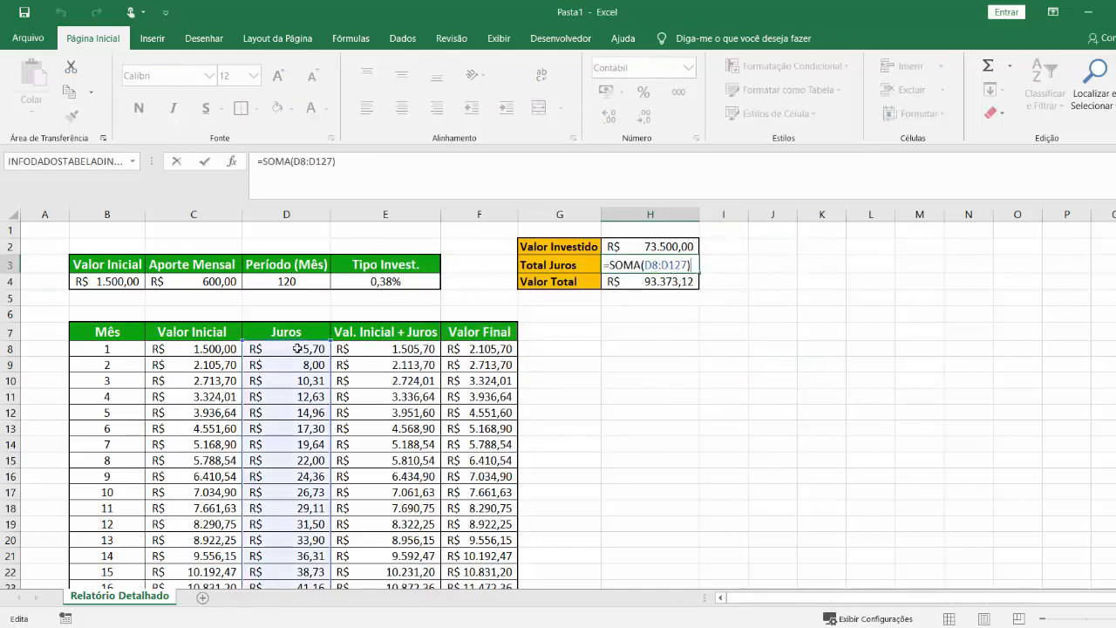
scroll(300, 438, down, 8)
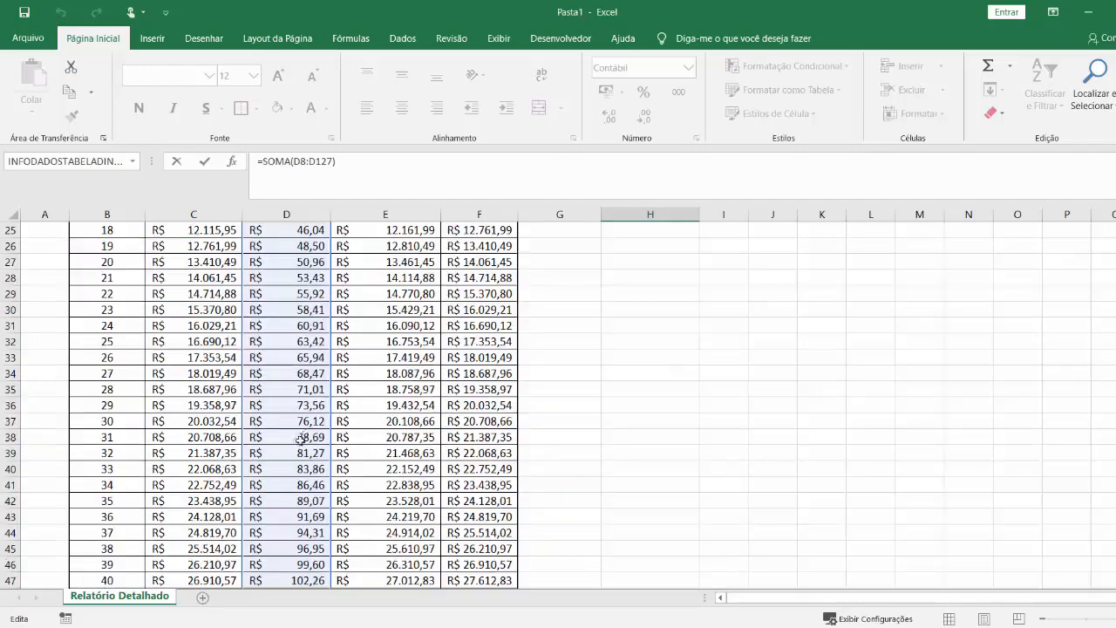
scroll(300, 439, down, 18)
scroll(299, 456, up, 20)
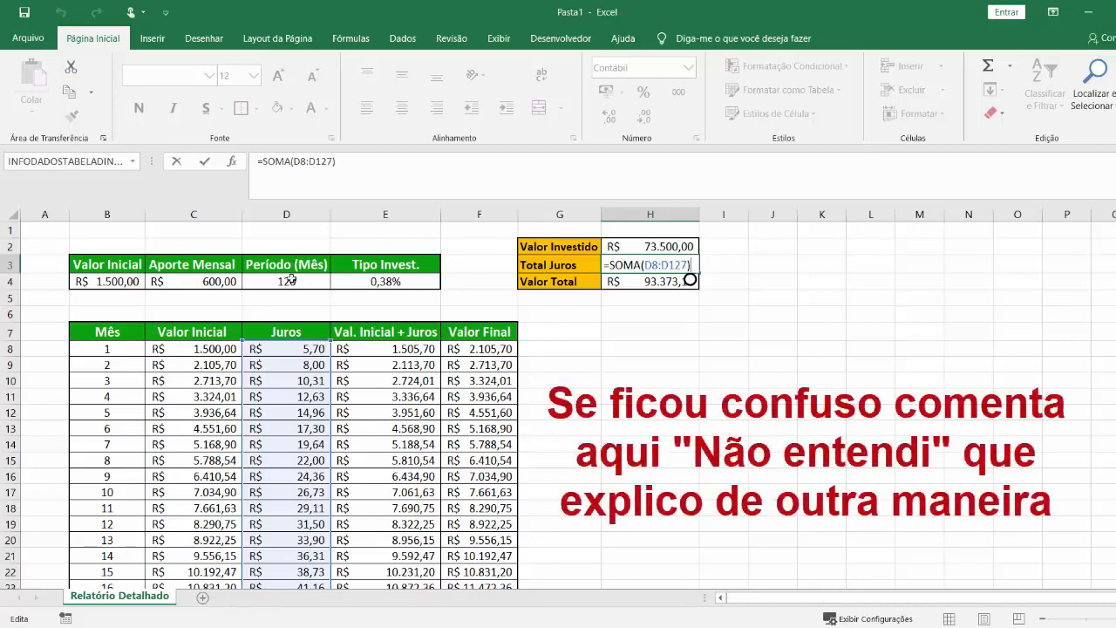
Start a formula in H8 that nests INDIRETO inside SOMA.
click(624, 349)
text(=SOMA()
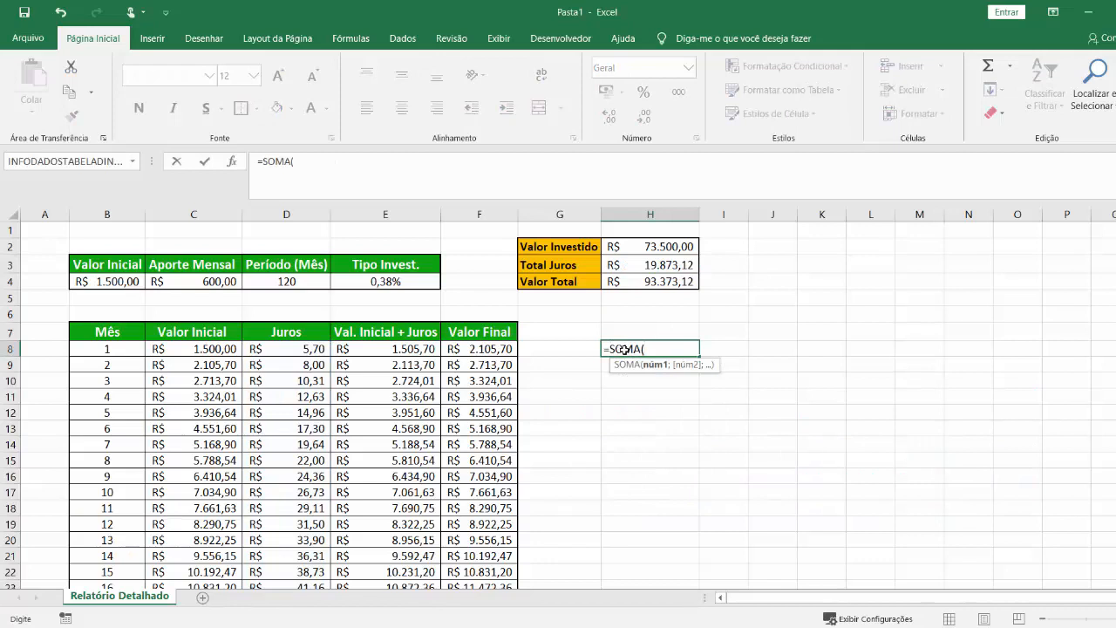
text(INDIRETO("D8:D"&127)
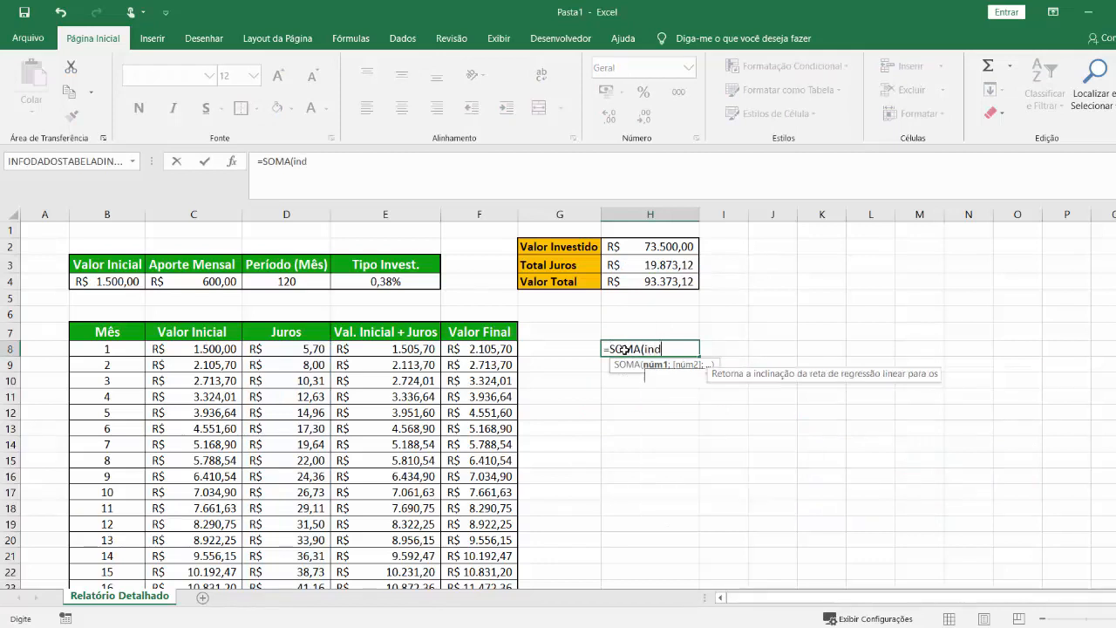
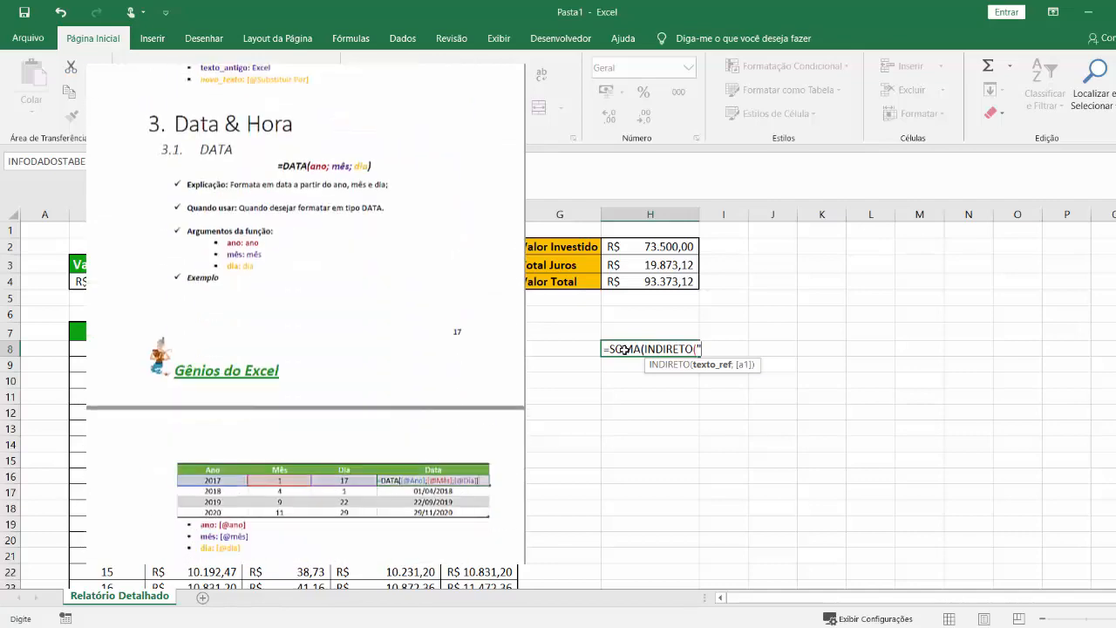
Build the INDIRETO argument in H8 by joining the text "D8:D" to the period cell D4.
text(D)
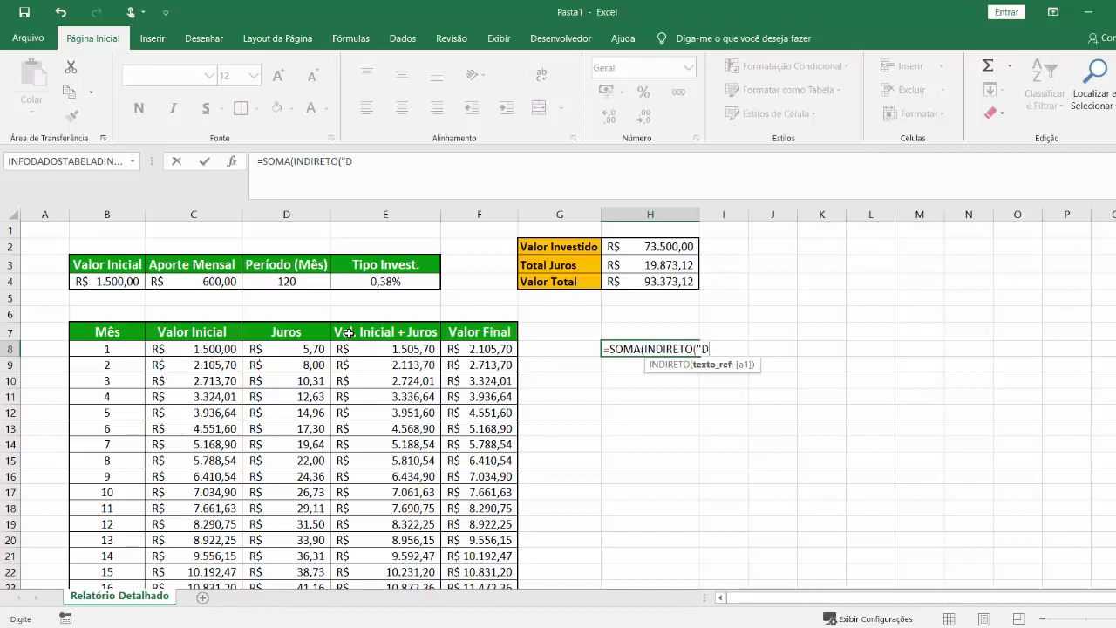
text(8:D"&)
text(7)
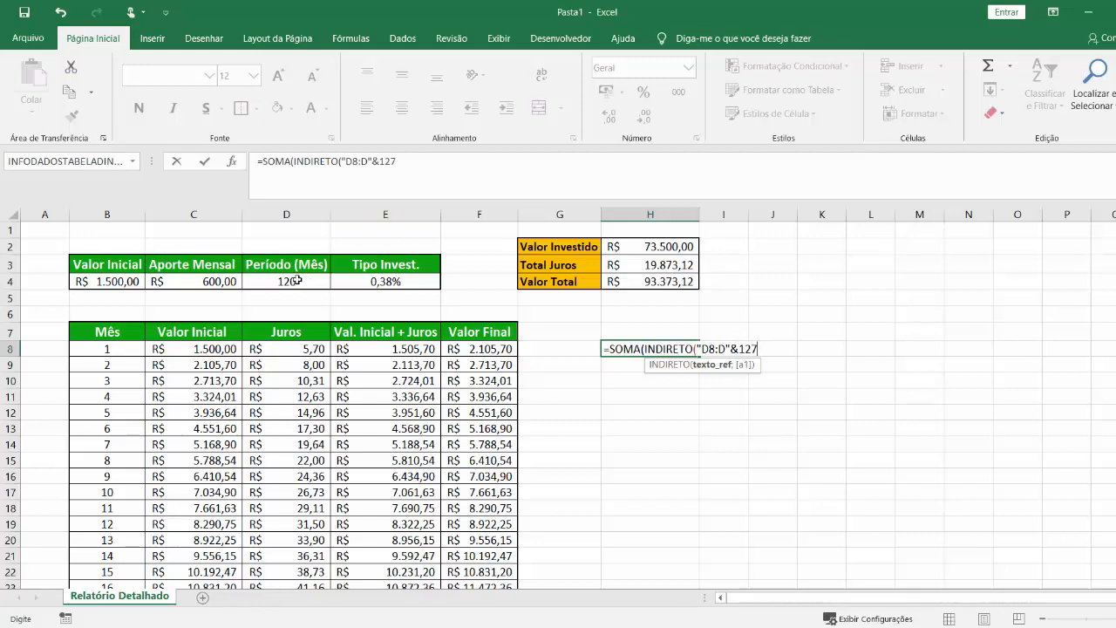
key(BackSpace)
key(BackSpace)
key(BackSpace)
click(307, 285)
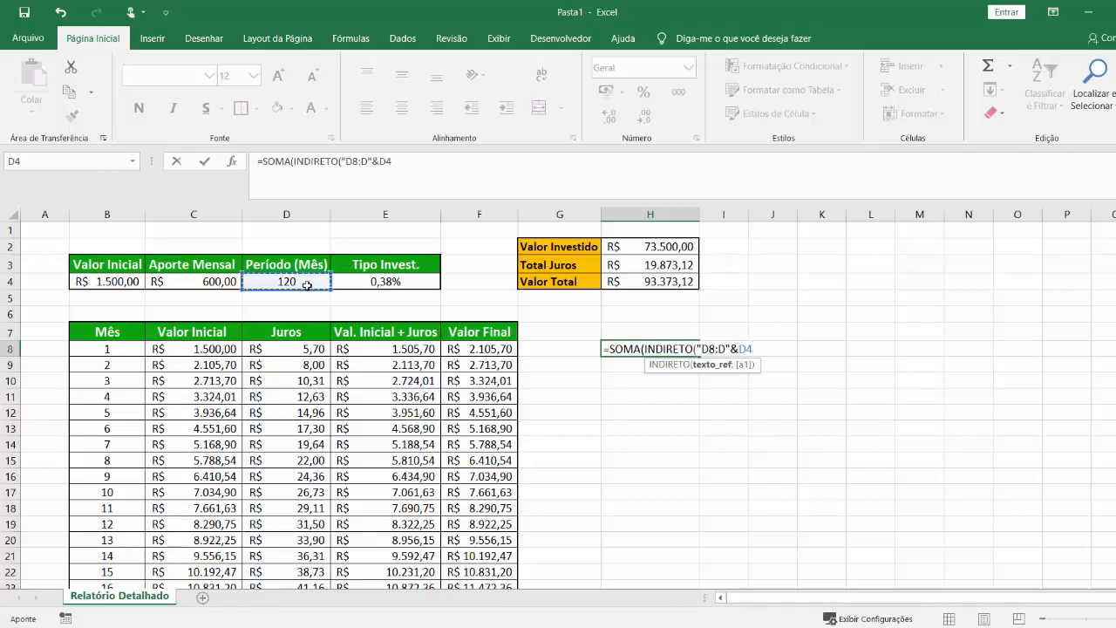
Complete the H8 formula as =SOMA(INDIRETO("D8:D"&D4+7)) and apply the Contábil number format to the cell.
text(+7)
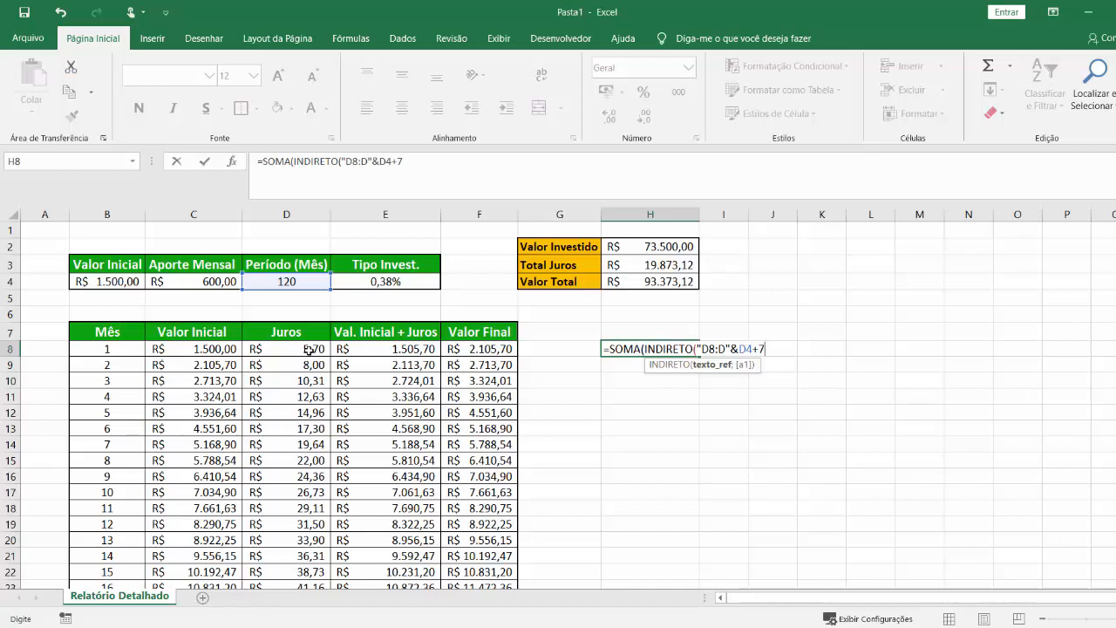
text())
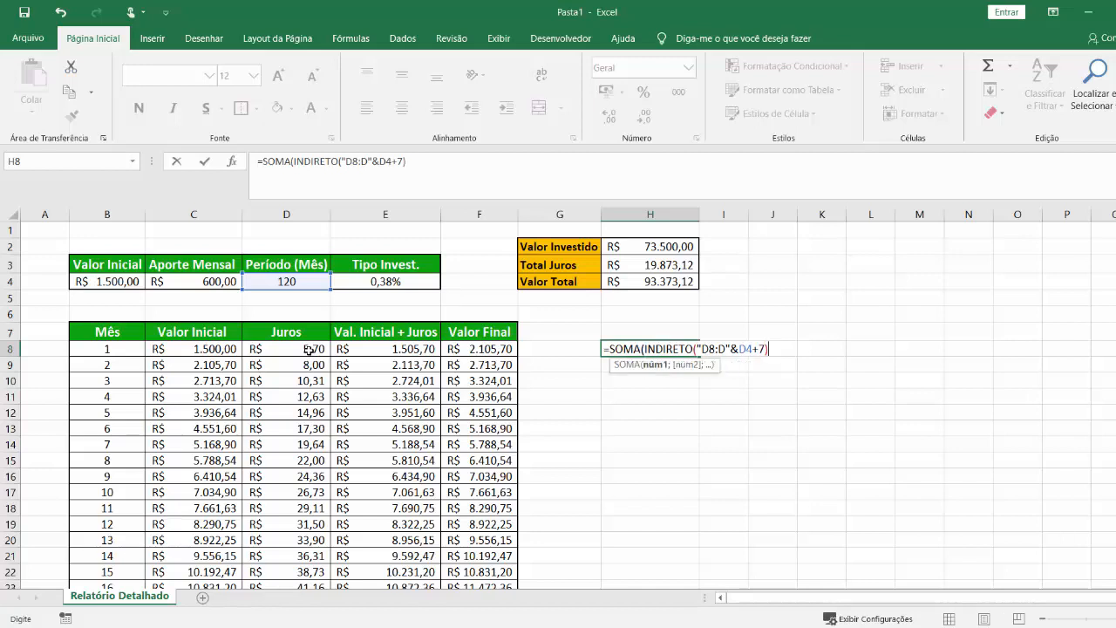
text())
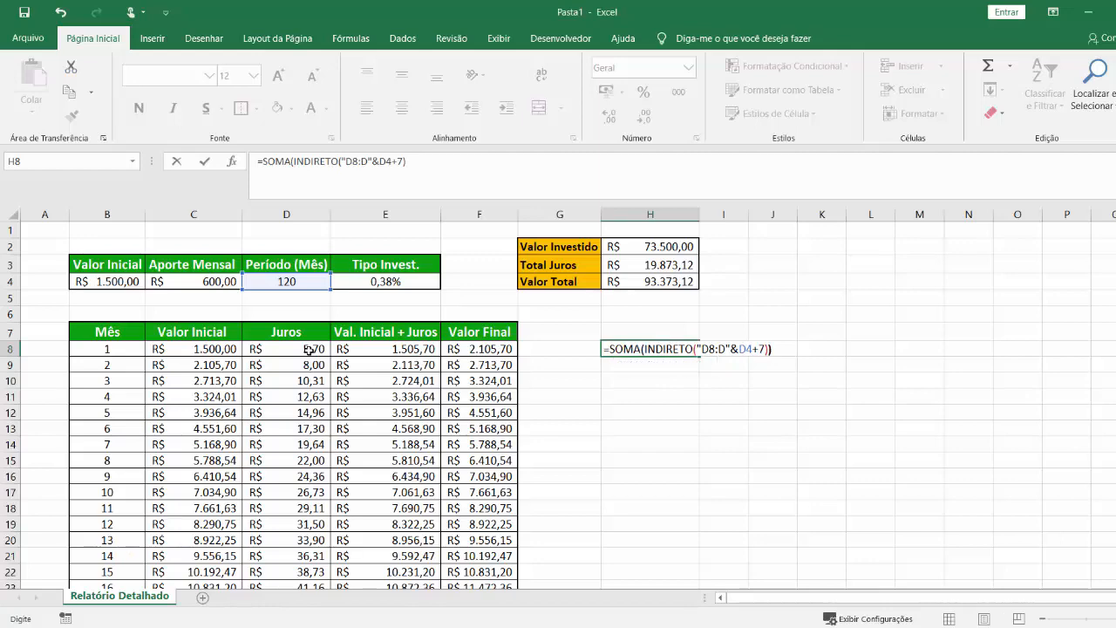
key(Return)
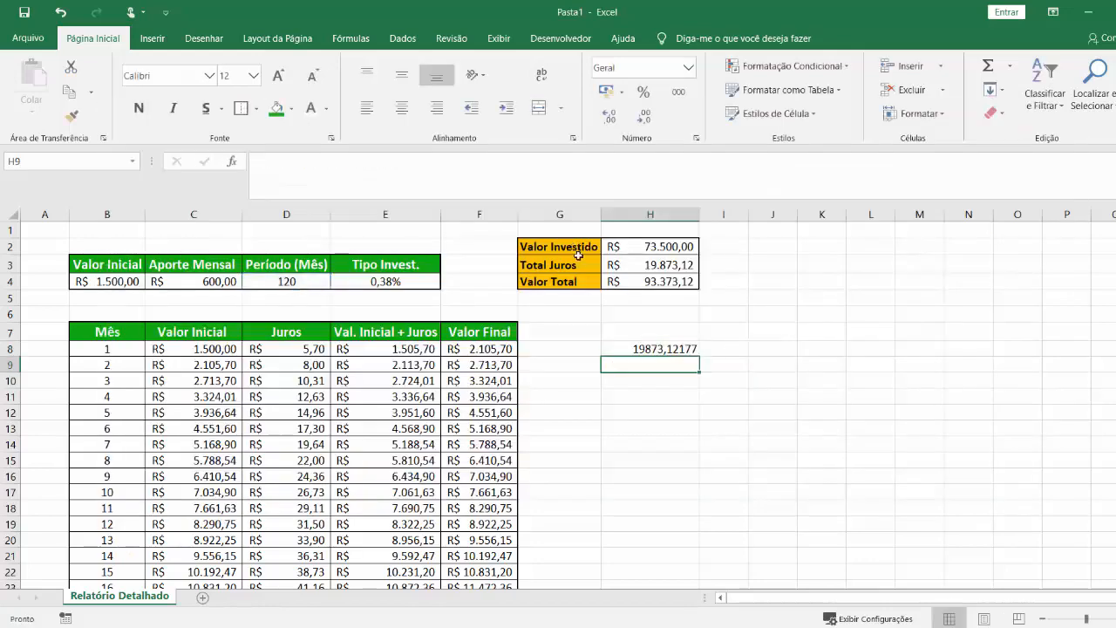
click(683, 349)
click(608, 91)
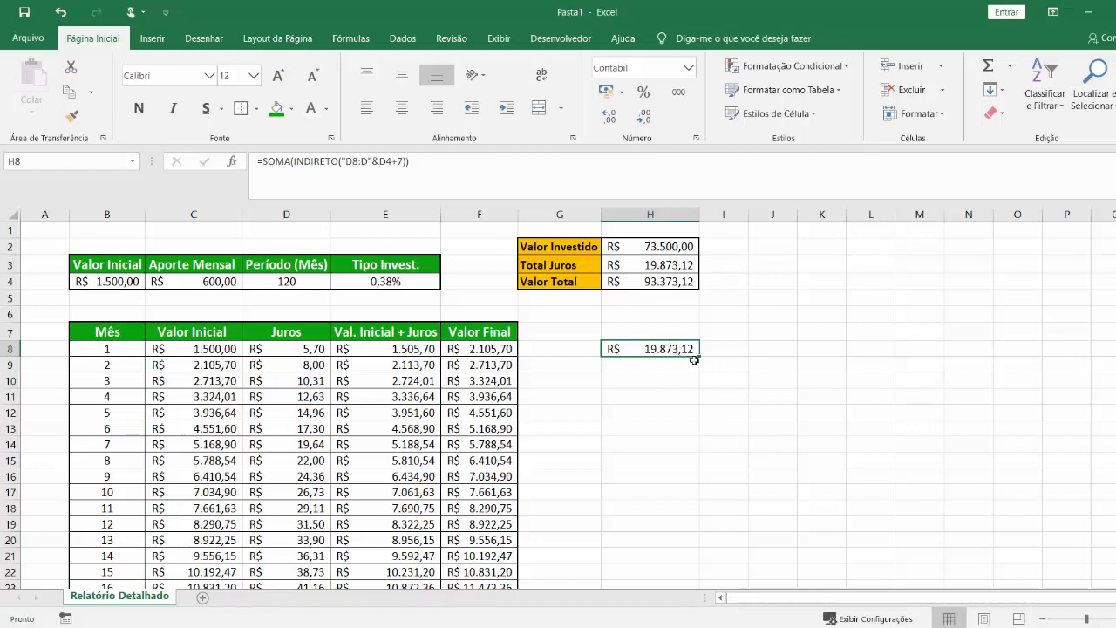
Test the dynamic total in H8 by setting the period in D4 to 60, 1 and 2 months in turn.
click(319, 286)
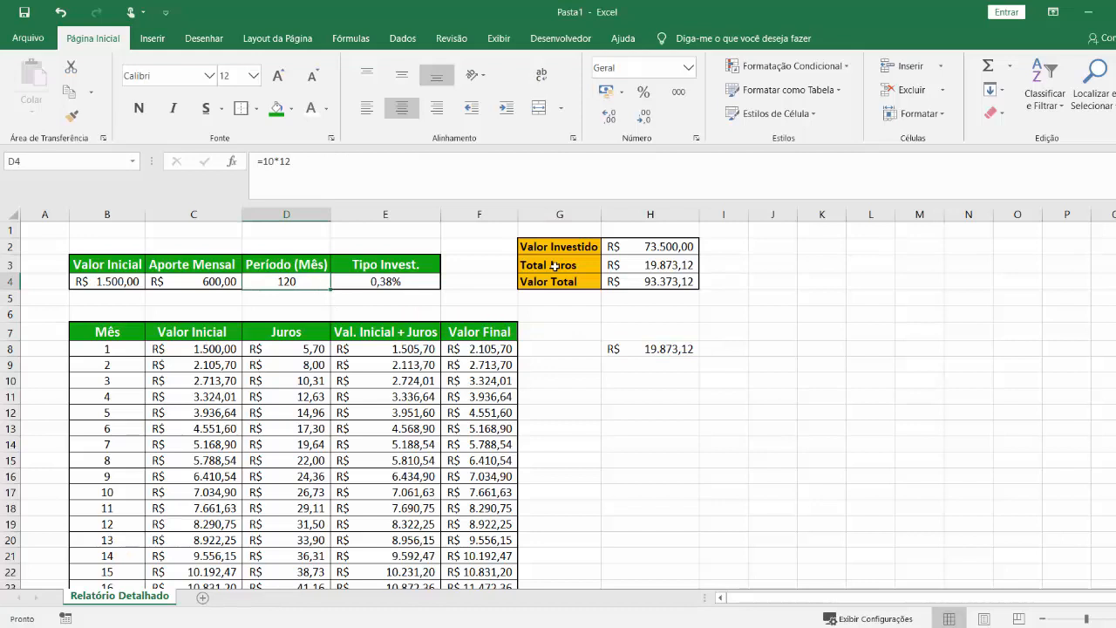
text(60)
key(Return)
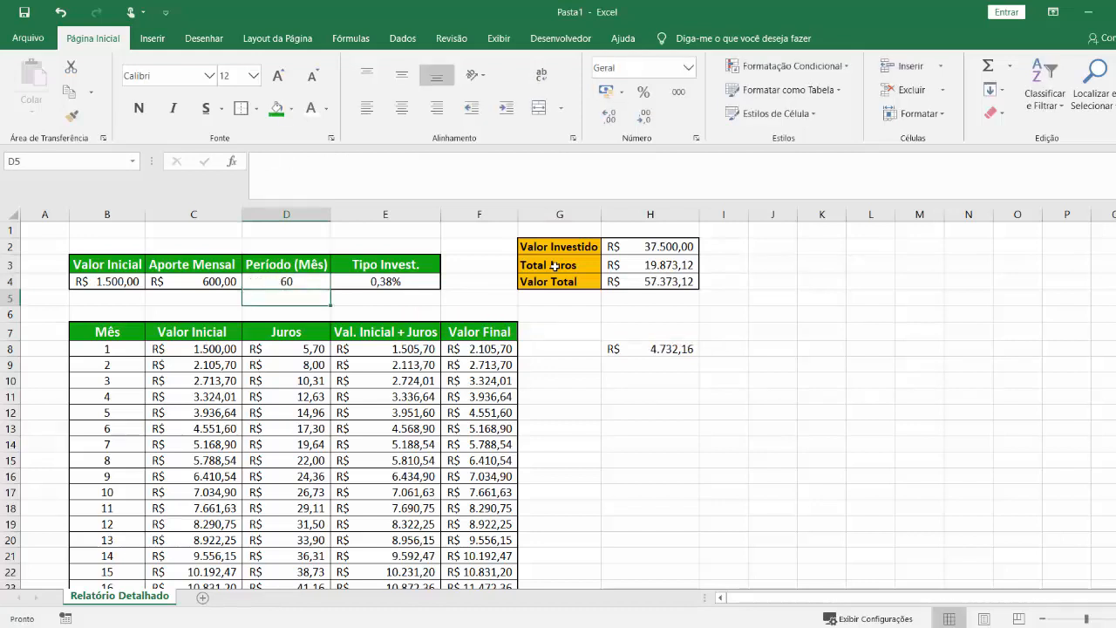
click(303, 281)
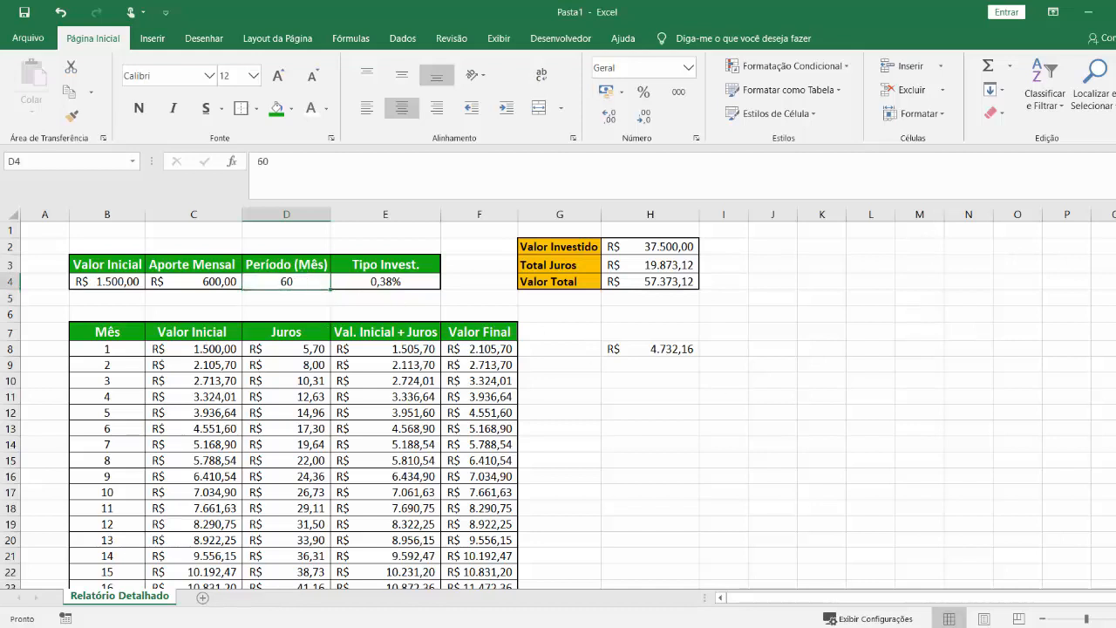
text(1)
key(Return)
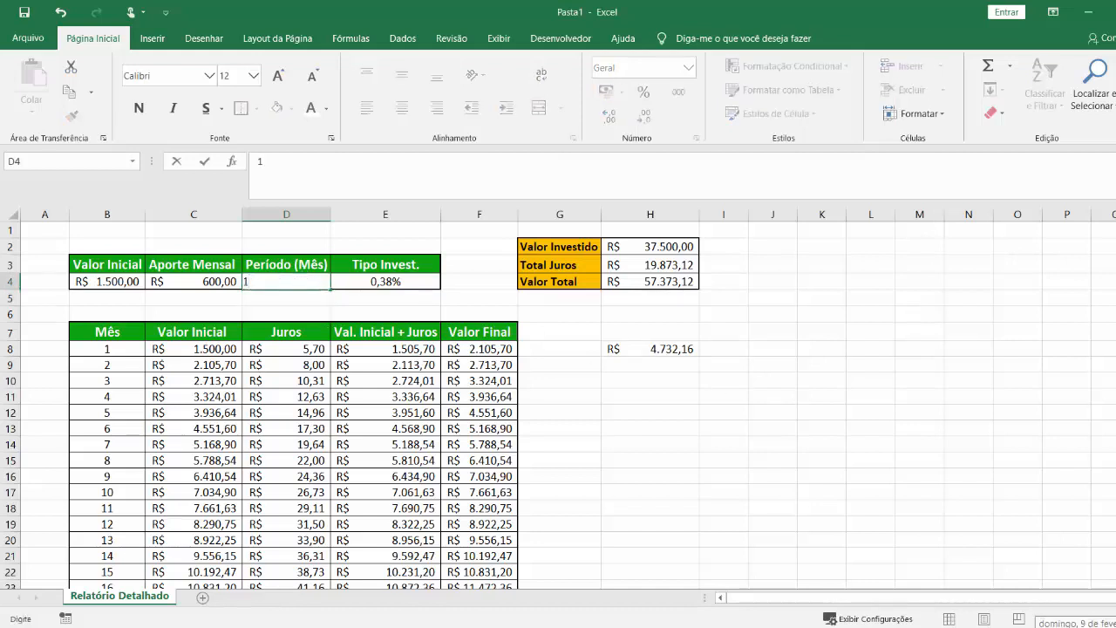
click(310, 349)
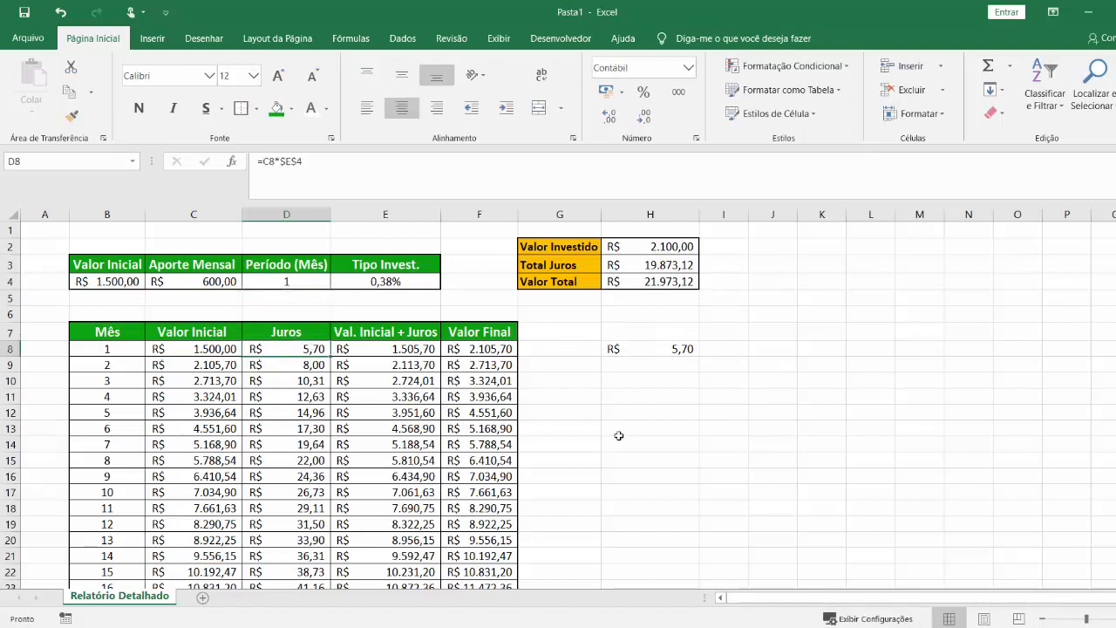
click(302, 284)
text(2)
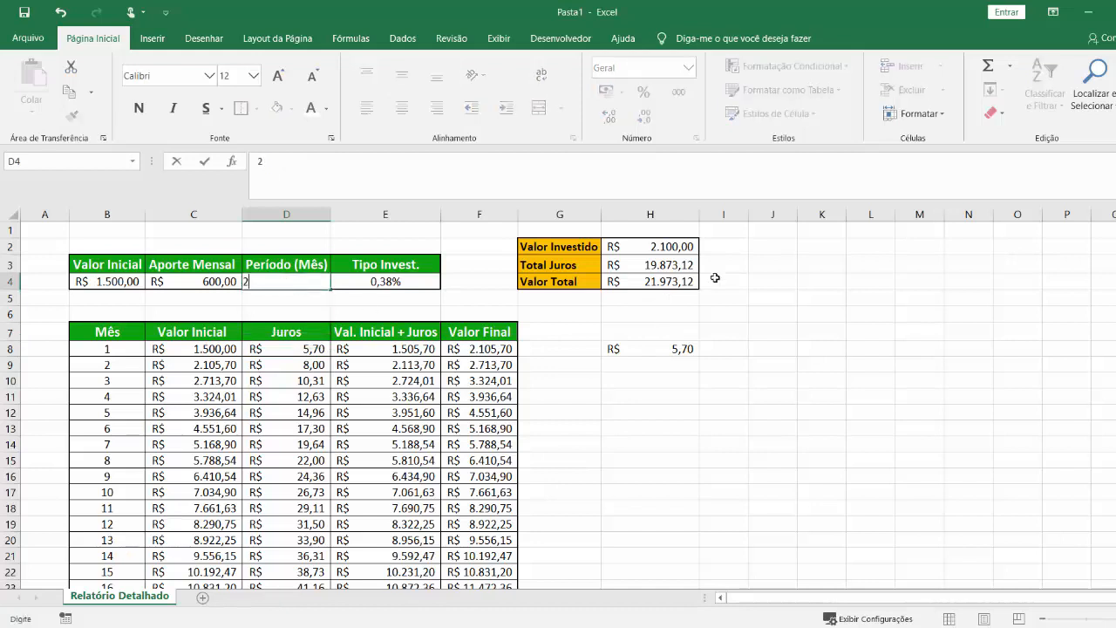
key(Return)
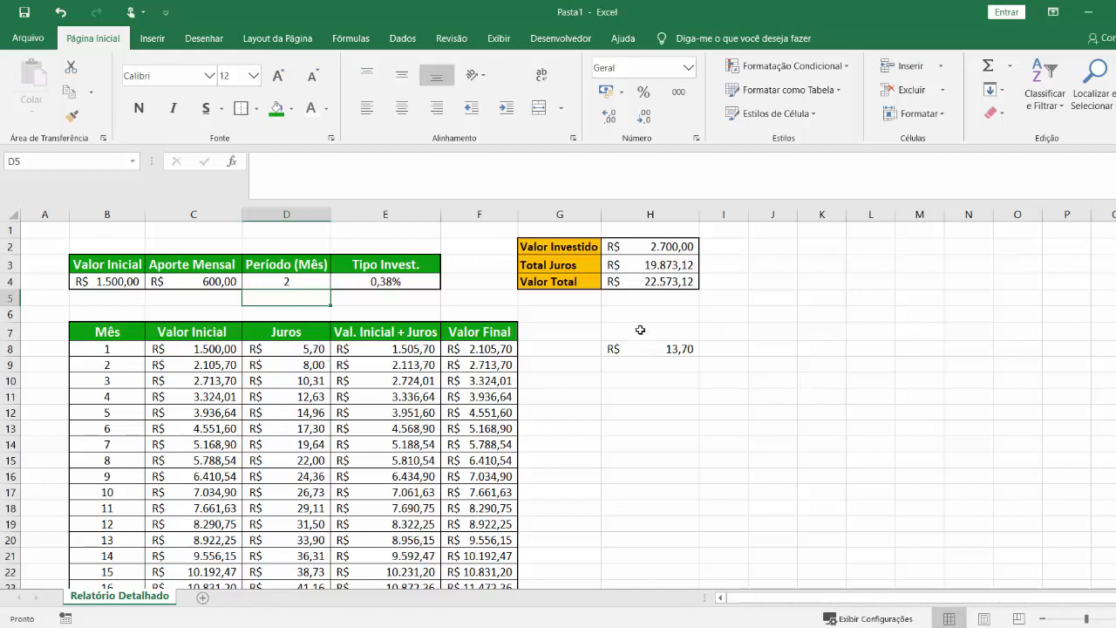
Replace the "Total Juros" formula in H3 with a copy of the SOMA and INDIRETO formula from H8, and clear H8.
click(661, 267)
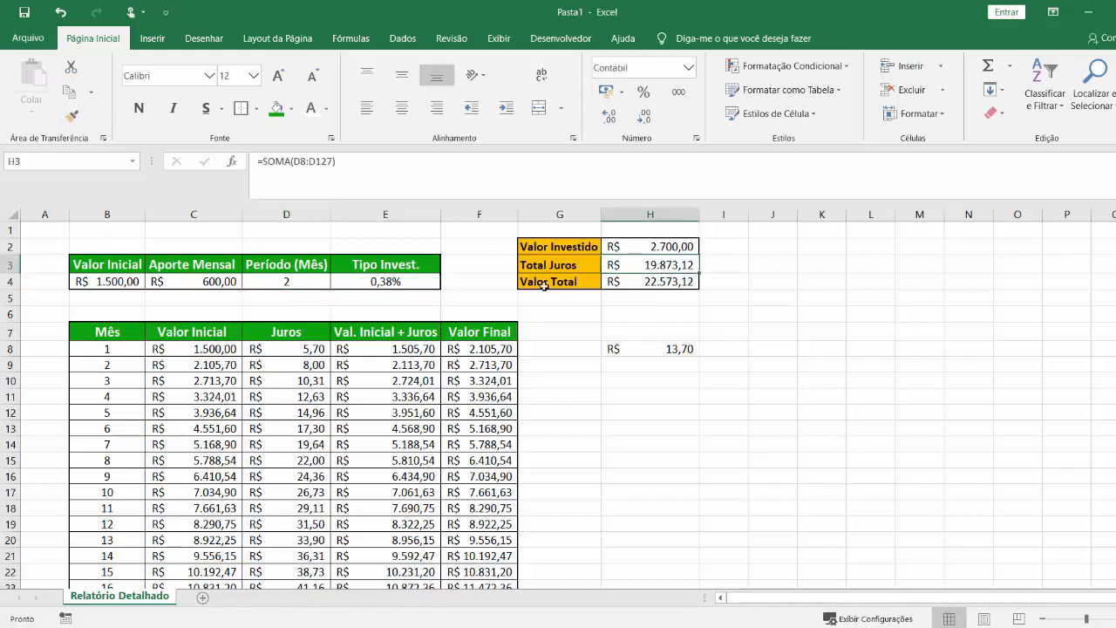
click(671, 346)
drag(460, 162, 254, 166)
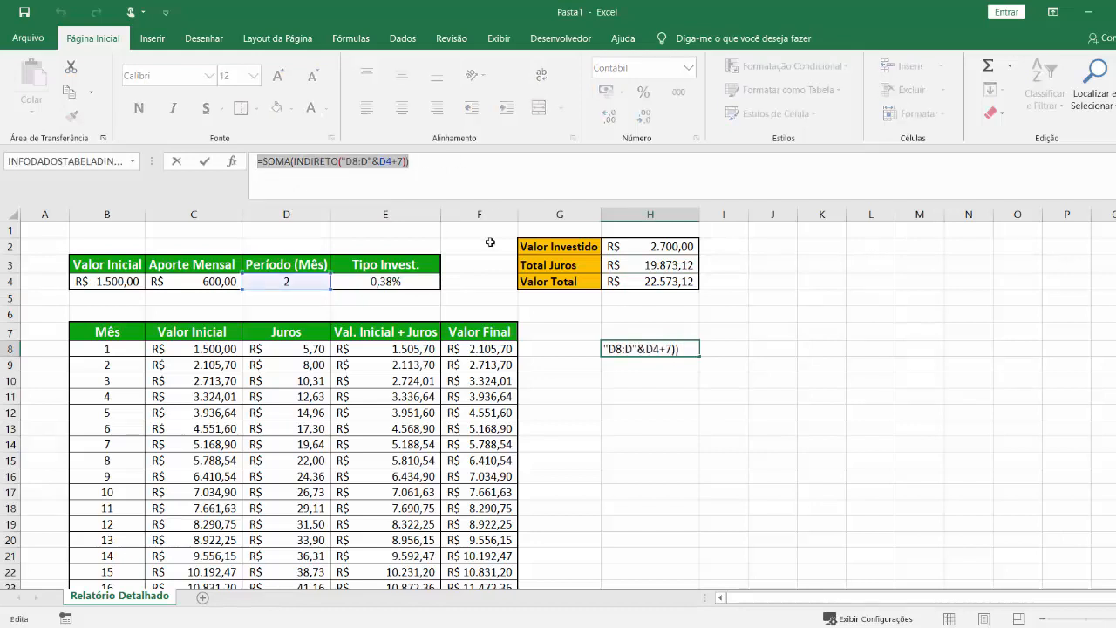
key(ctrl+c)
click(644, 265)
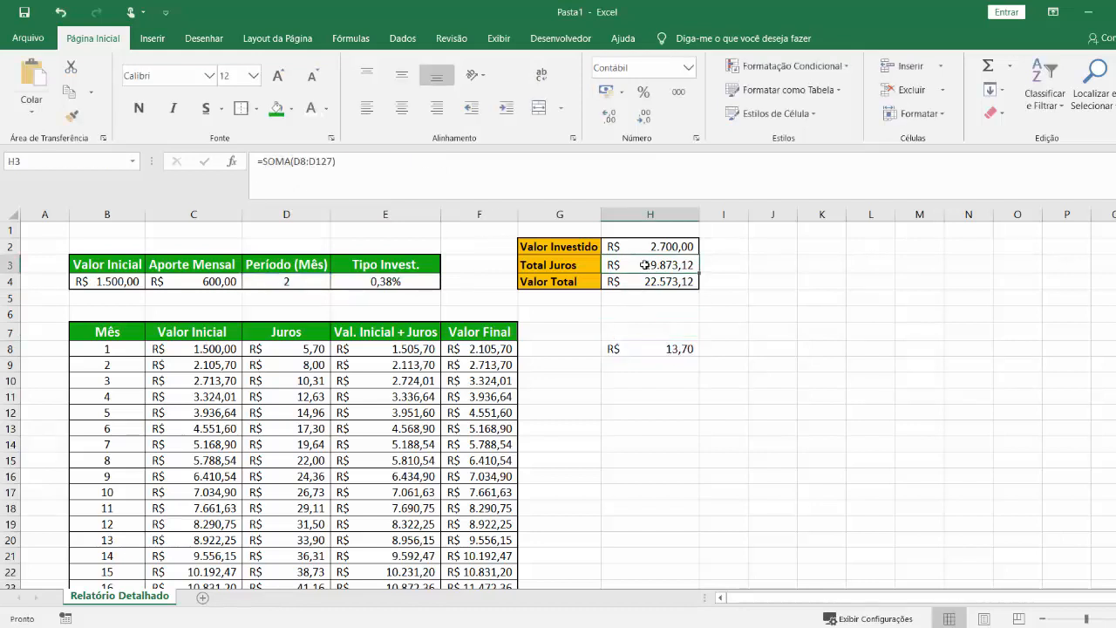
key(ctrl+v)
click(645, 347)
key(Delete)
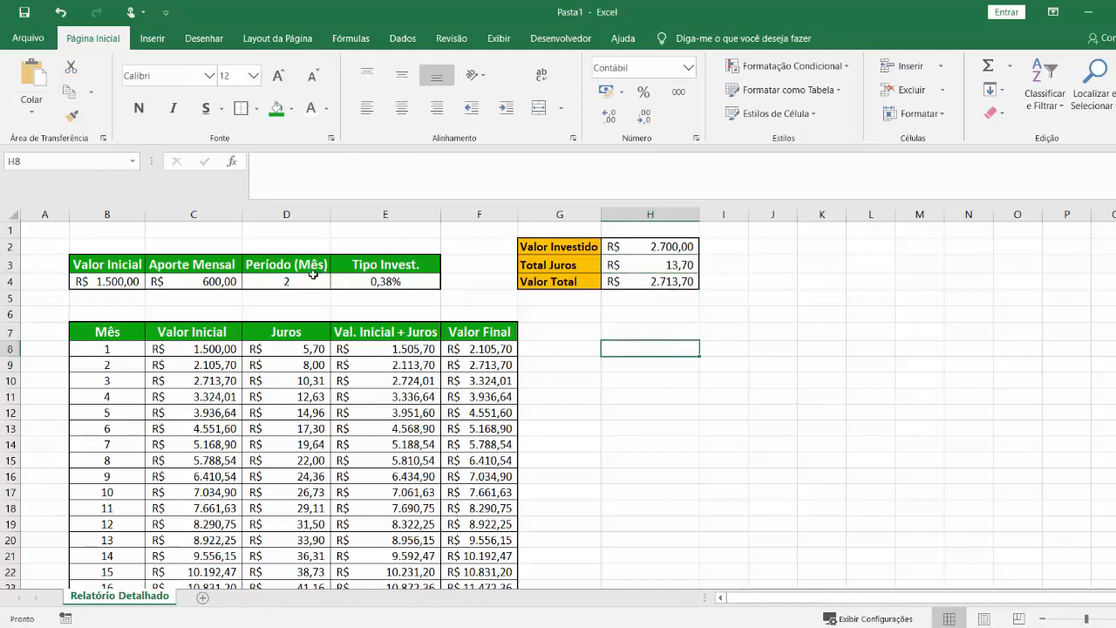
Set the period in D4 to 120 months.
click(286, 281)
key(Delete)
text(120)
key(Return)
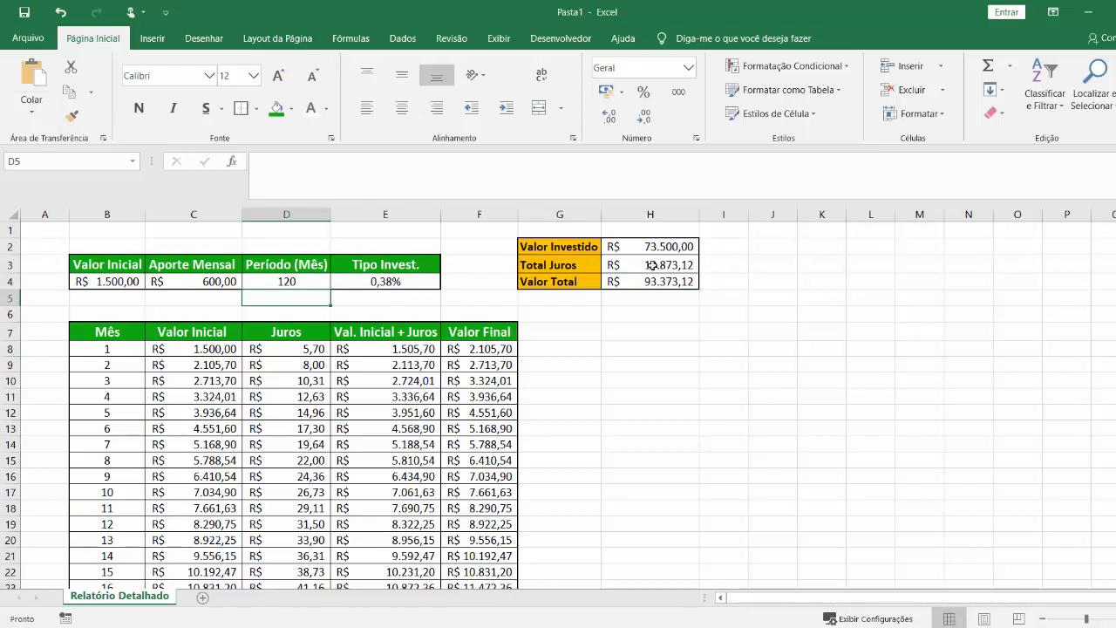
click(311, 281)
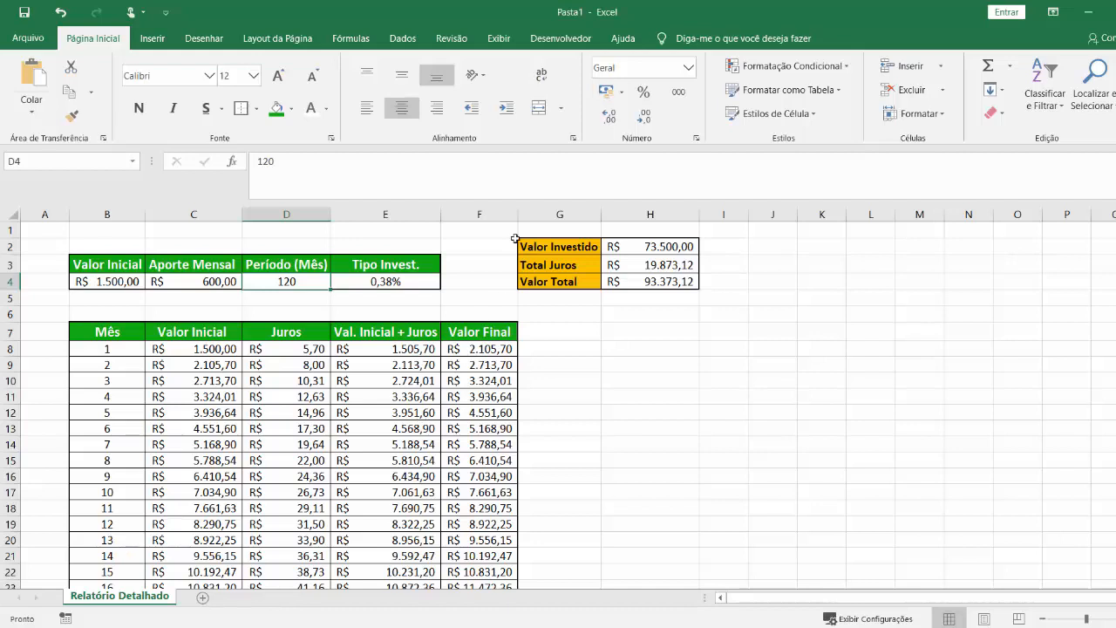
click(413, 284)
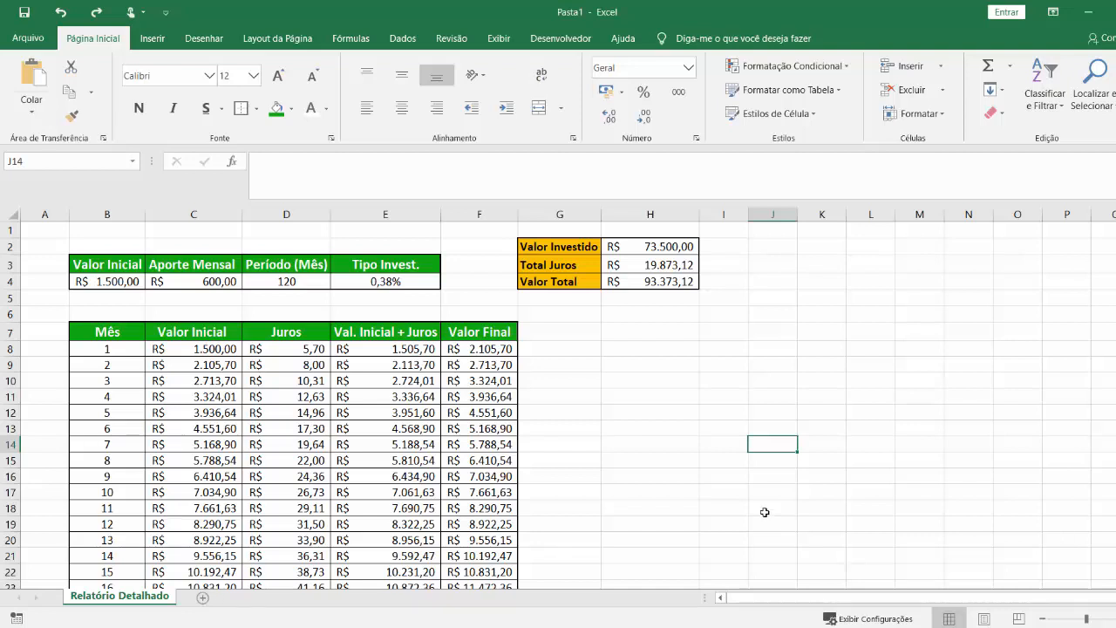
drag(696, 349, 763, 490)
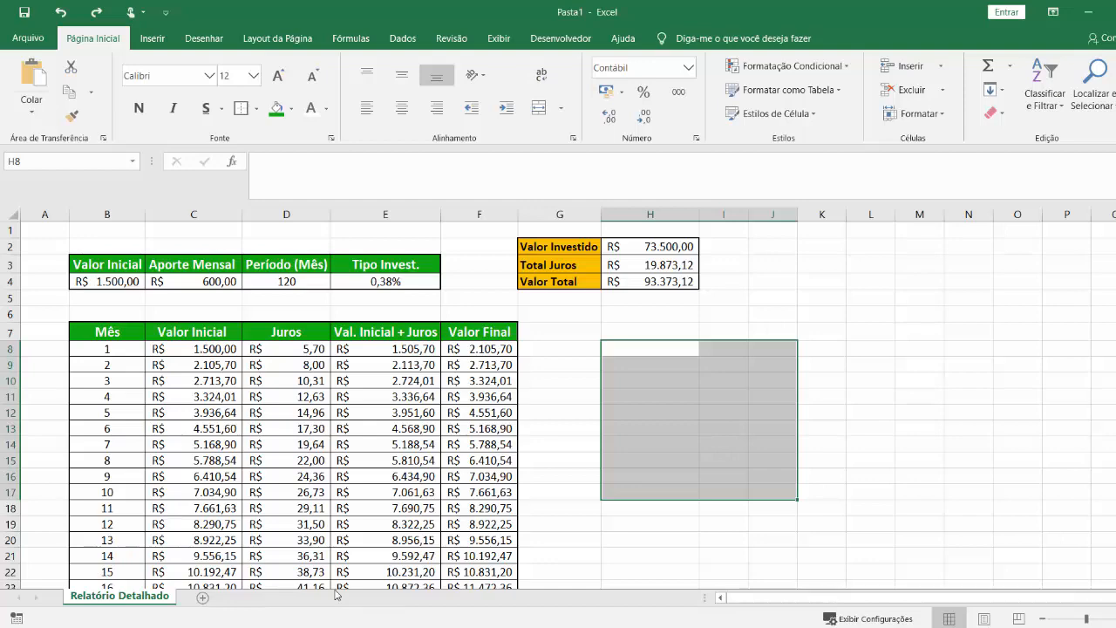
Add a new worksheet and name it "Investimentos".
click(202, 598)
right_click(225, 602)
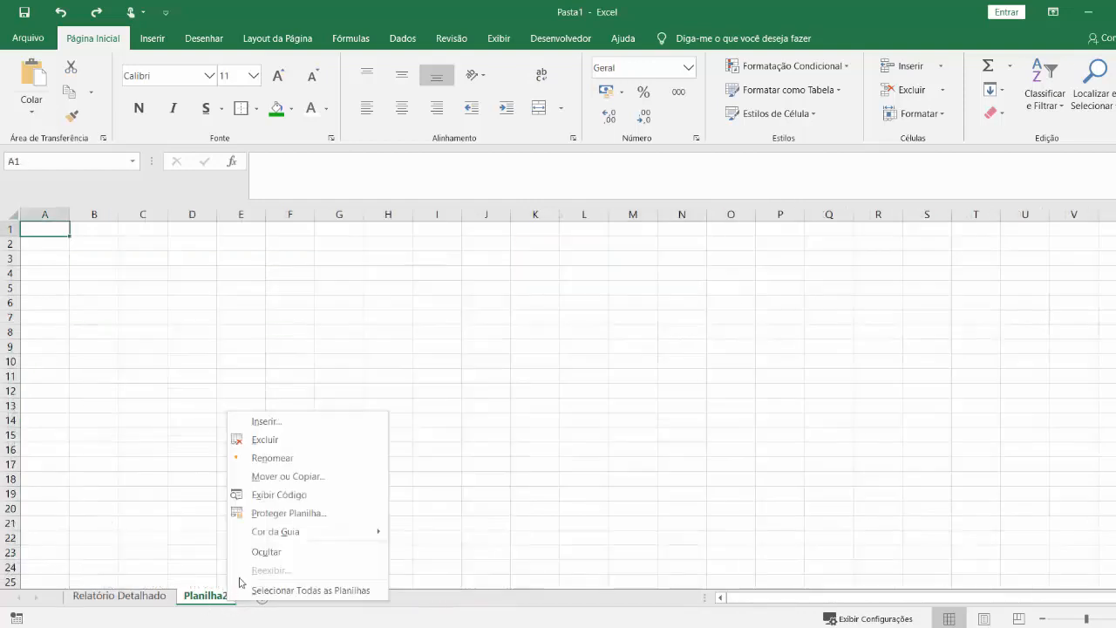
click(272, 462)
text(Investimentos)
Enter the header "Investimento" in B3 and set the font size of the whole sheet to 12.
click(112, 262)
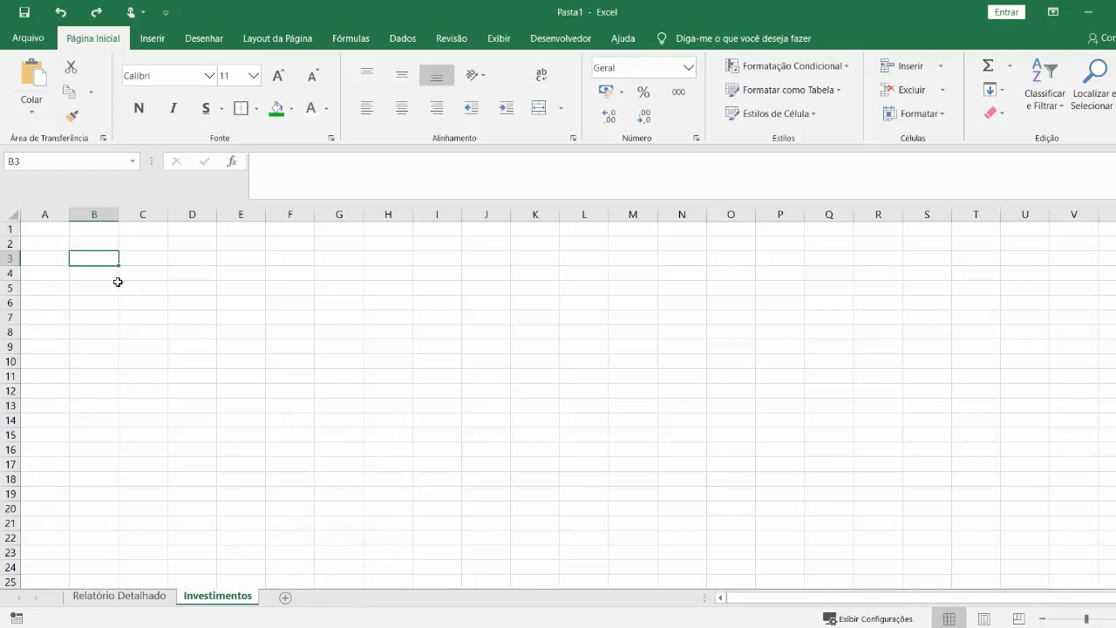
text(Tipo)
key(BackSpace)
key(BackSpace)
key(BackSpace)
key(BackSpace)
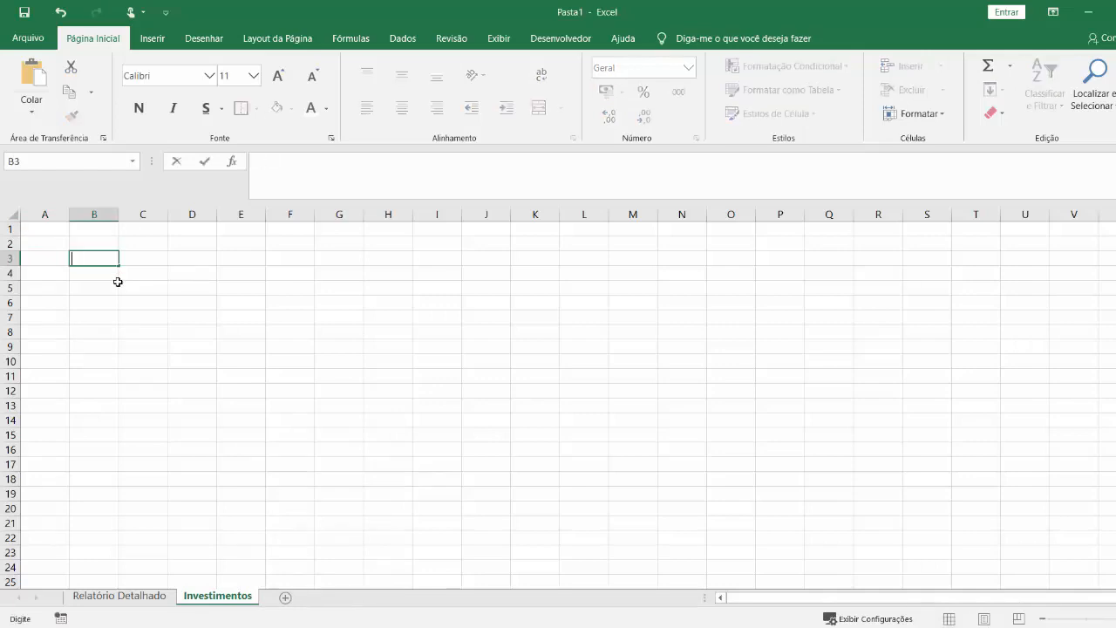
text(Investimento)
key(Return)
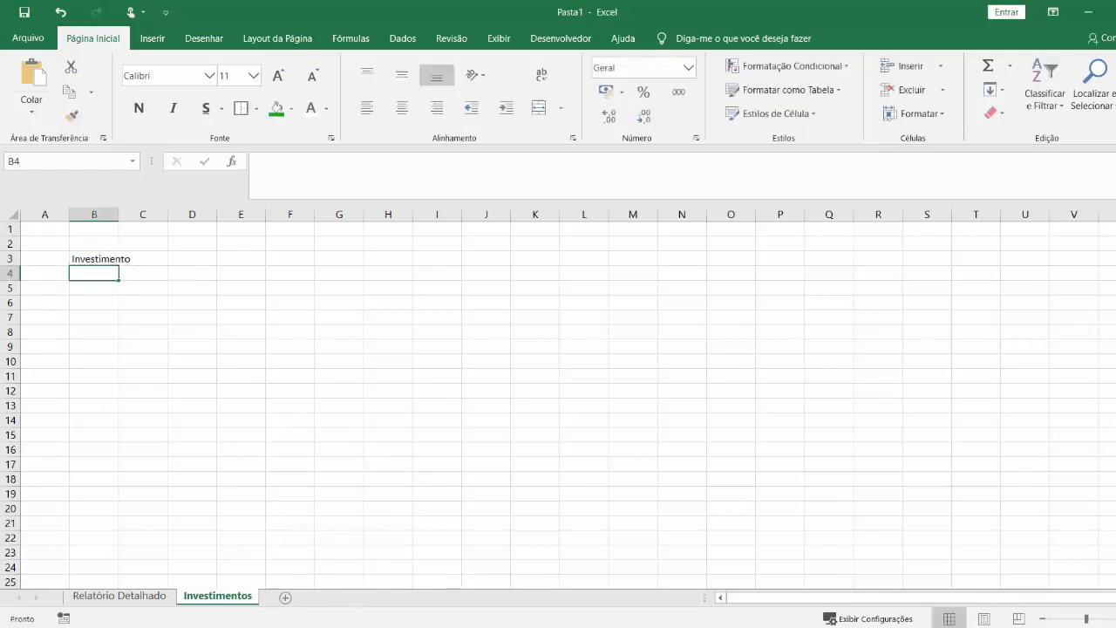
click(13, 216)
Enter the headers "Red. Mensal" in C3 and "Red. Anual" in D3, and widen columns B to D to fit.
click(160, 267)
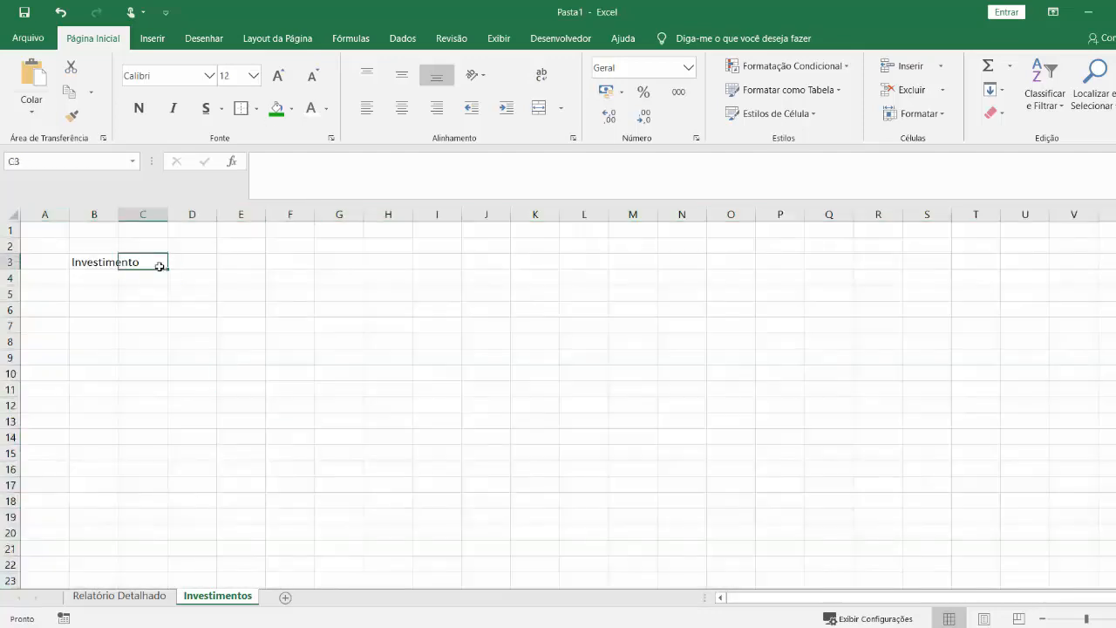
text(Rendimento)
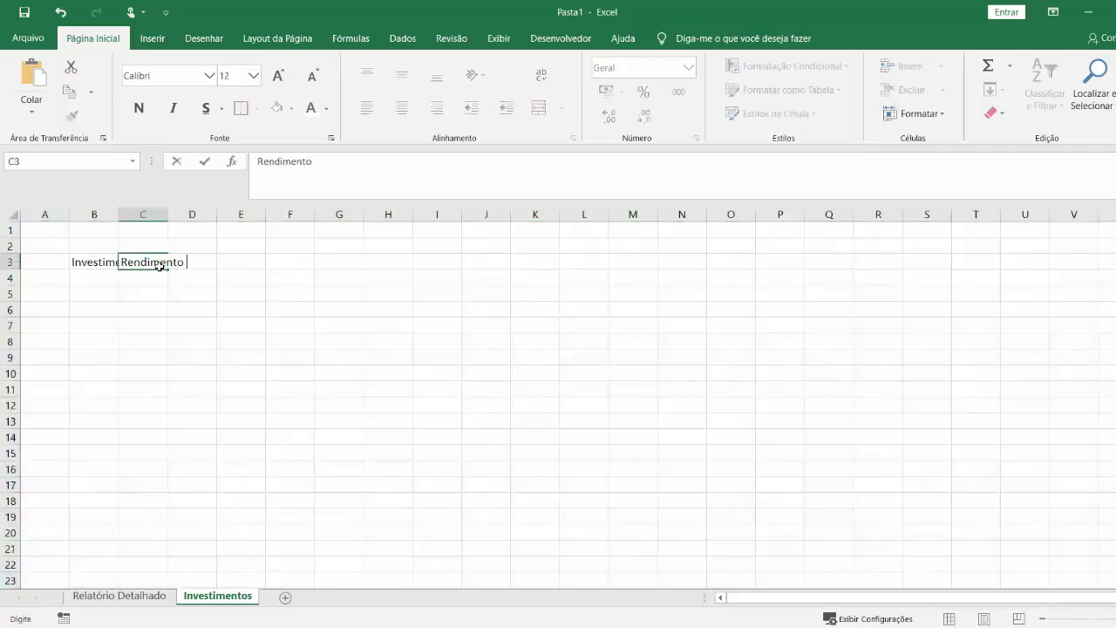
key(BackSpace)
key(BackSpace)
key(BackSpace)
key(BackSpace)
key(BackSpace)
key(BackSpace)
key(BackSpace)
key(BackSpace)
text(d. mensa)
key(Tab)
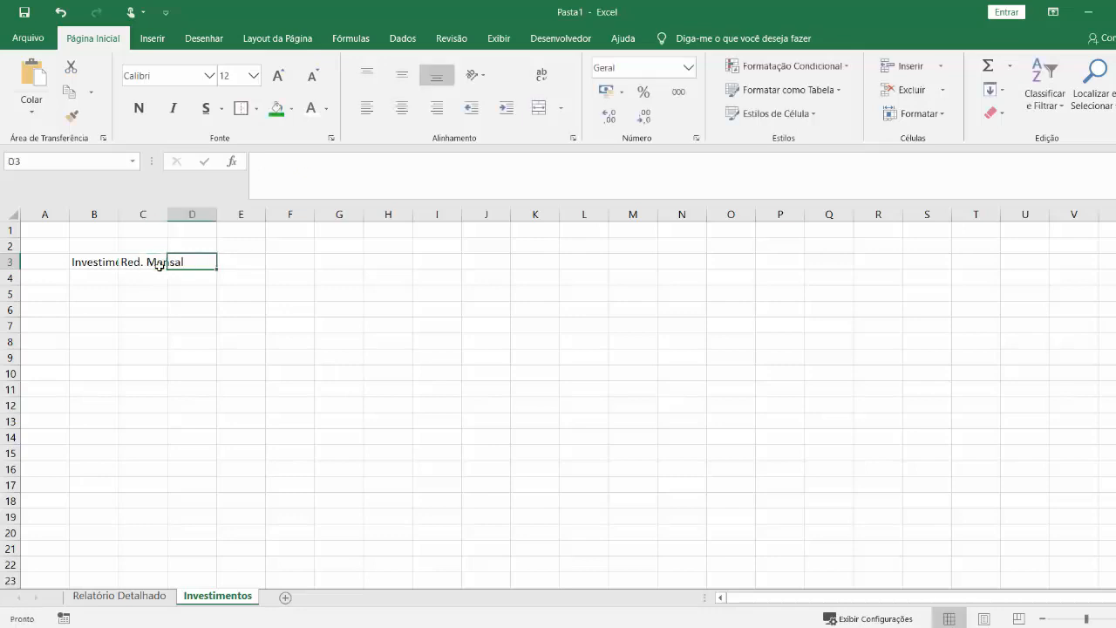
text(Red. Anual)
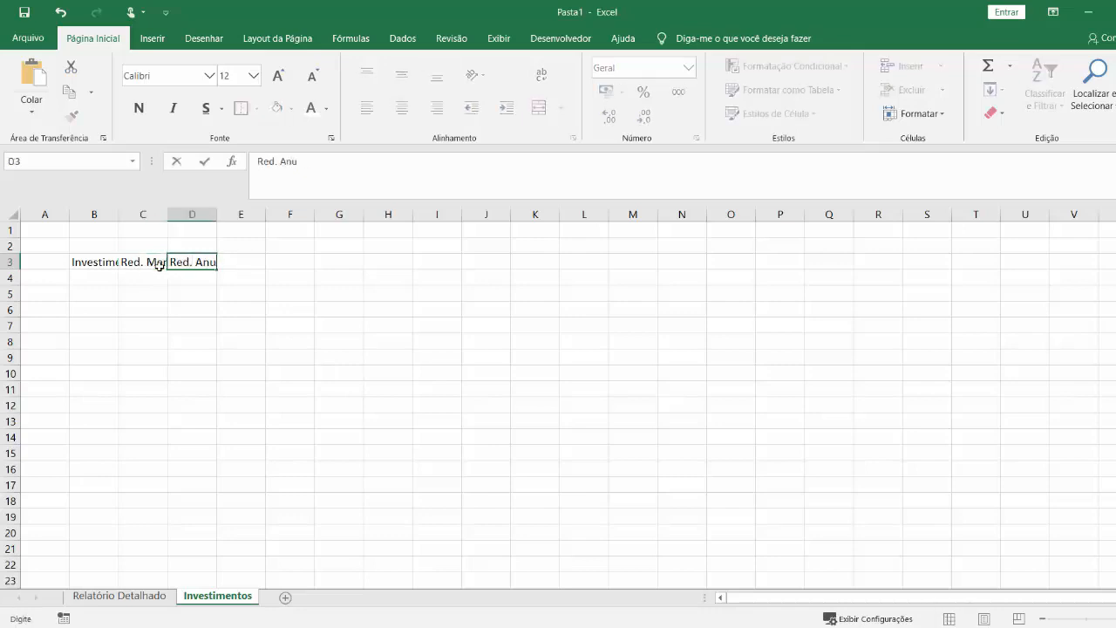
key(Return)
drag(119, 214, 211, 214)
Format headers B3:D3 as centered, bold, white 14-point text on a green fill.
drag(105, 262, 241, 261)
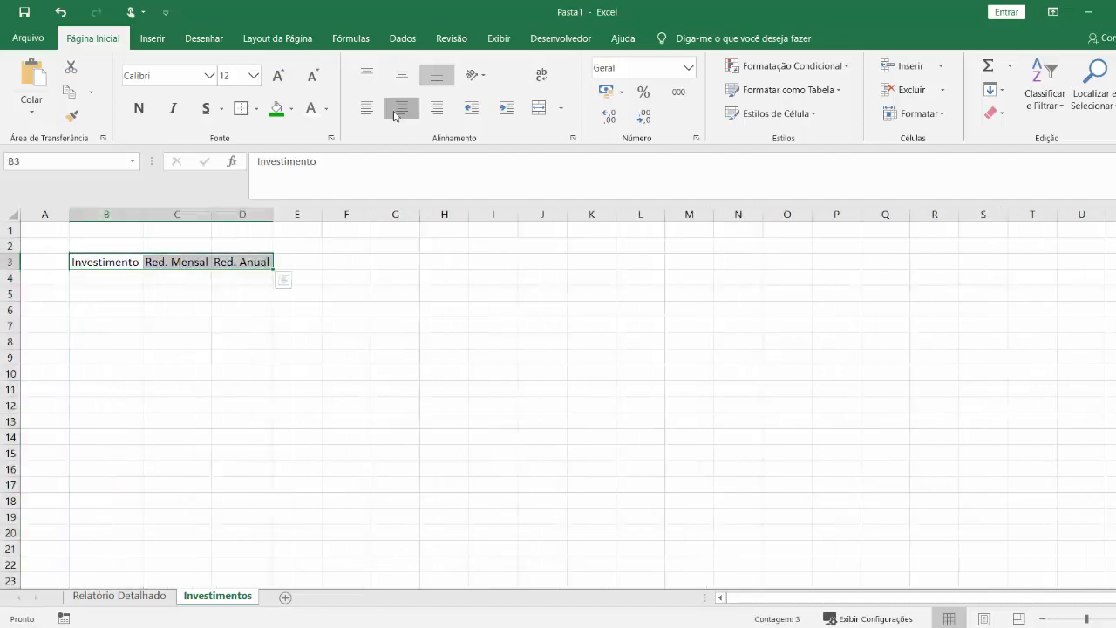
click(401, 108)
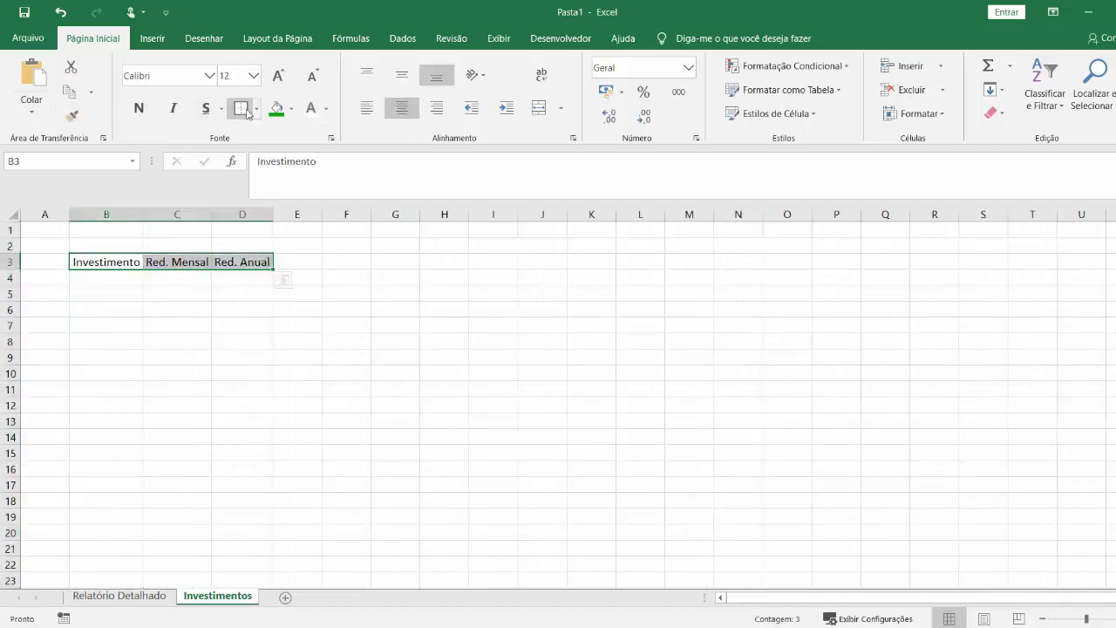
click(275, 109)
click(307, 110)
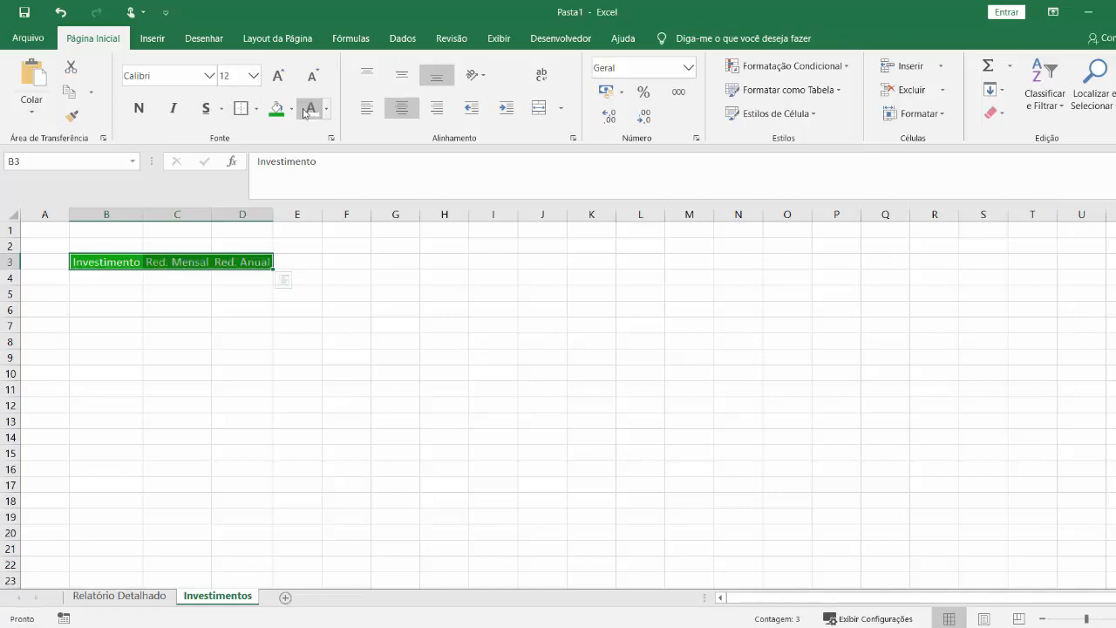
click(138, 107)
click(277, 75)
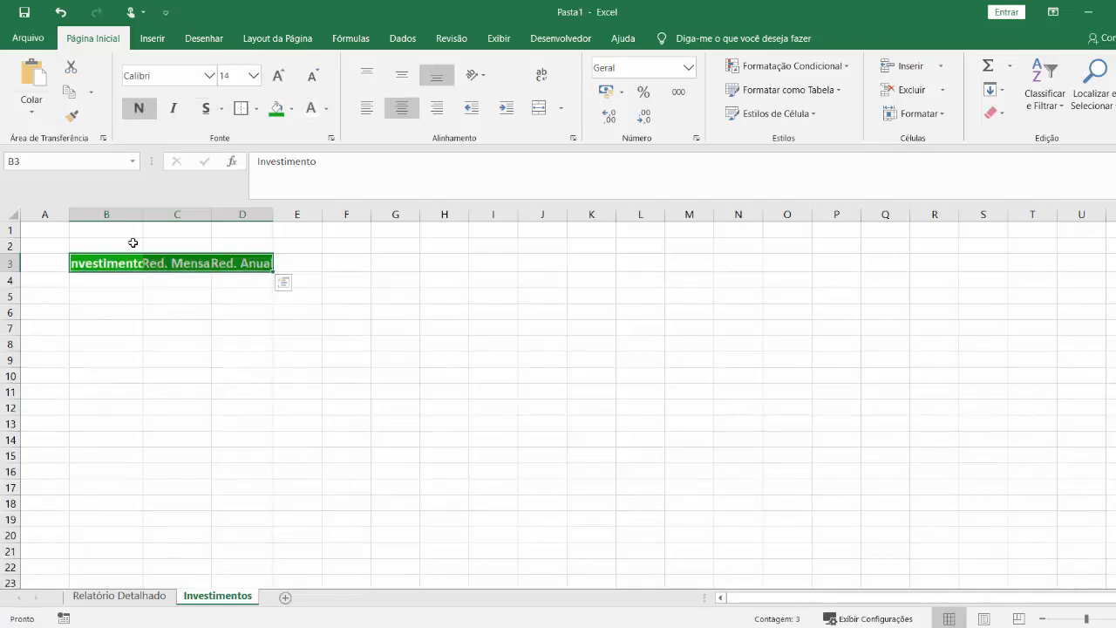
Auto-fit the widths of columns B to D to the header texts in row 3.
drag(114, 213, 261, 213)
double_click(269, 211)
drag(458, 332, 408, 335)
drag(112, 260, 240, 258)
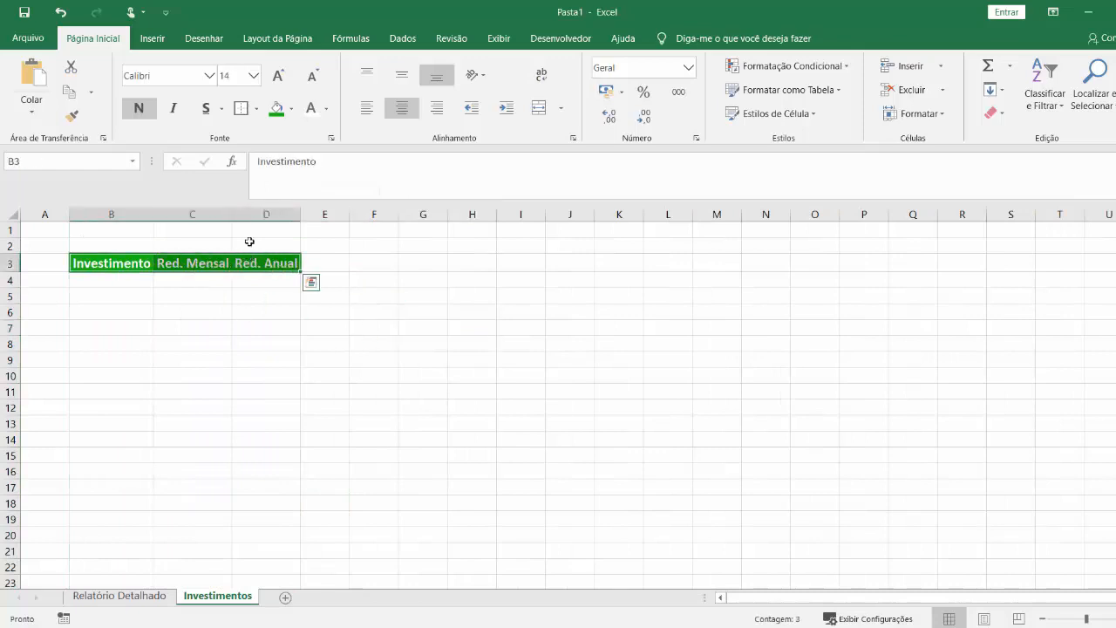
click(354, 342)
Apply all borders and a thick outside border to B3:D10, plus a thick outside border around the headers B3:D3.
click(134, 280)
drag(131, 263, 284, 381)
click(259, 111)
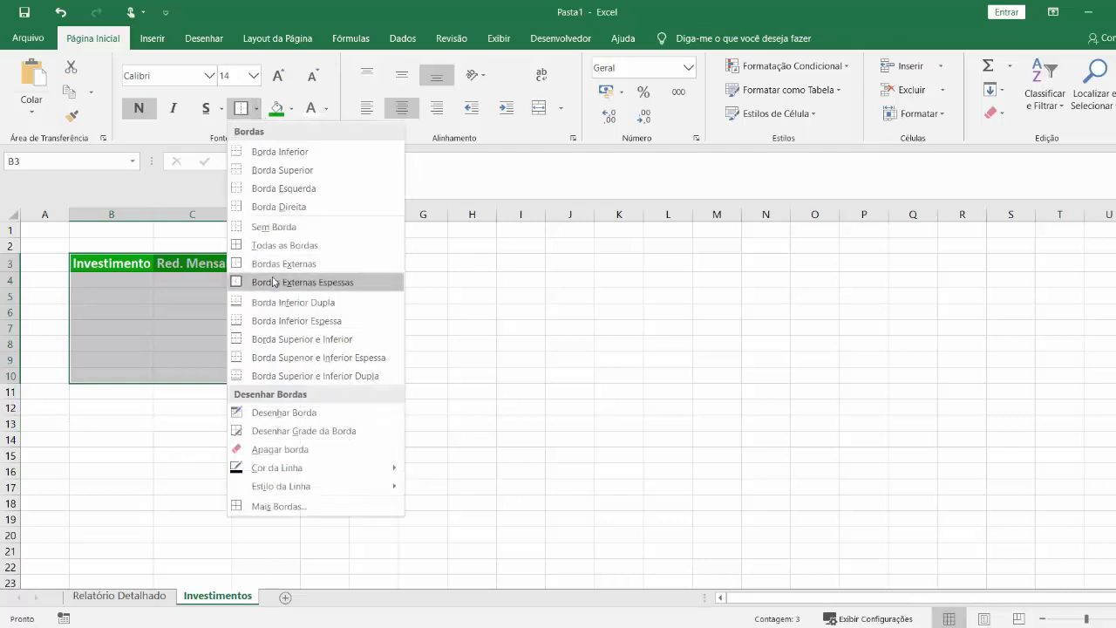
click(277, 241)
click(260, 111)
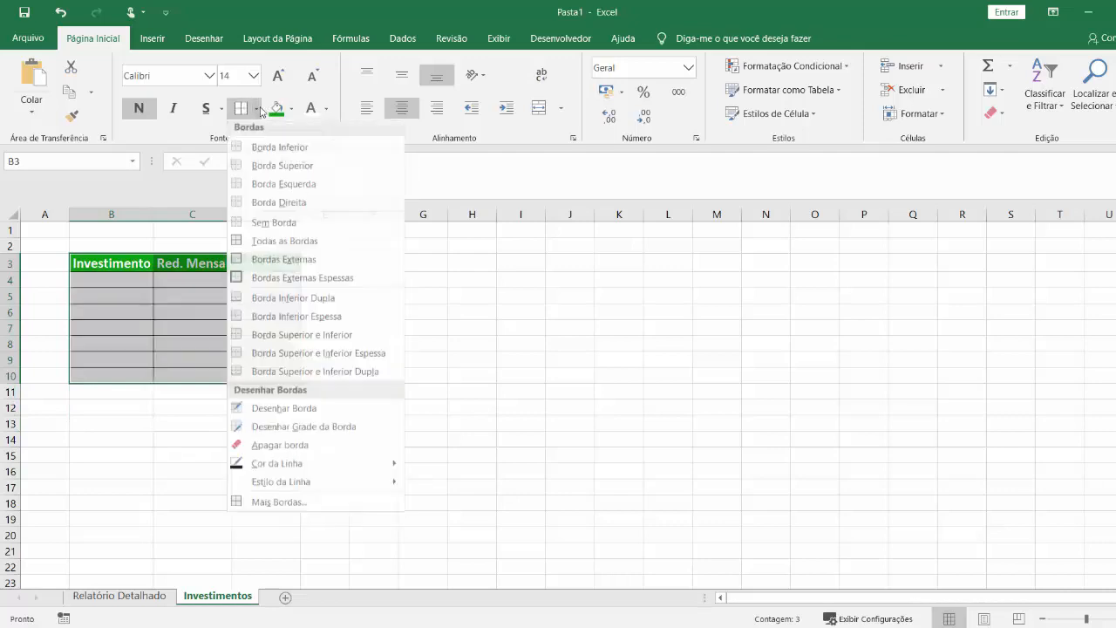
click(283, 277)
click(154, 302)
click(138, 278)
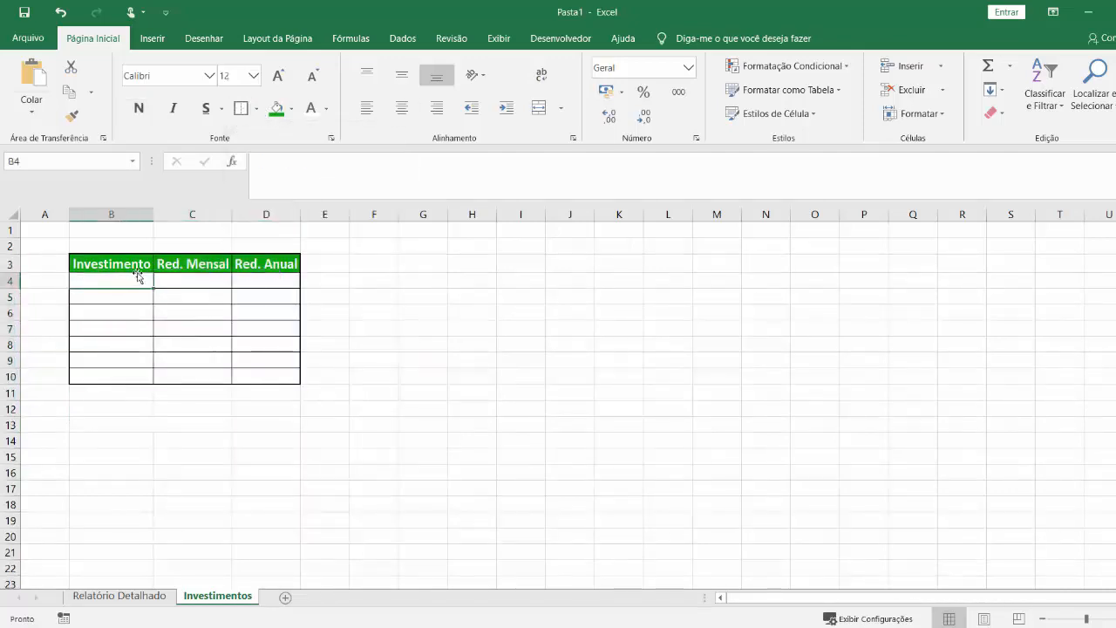
drag(132, 263, 267, 263)
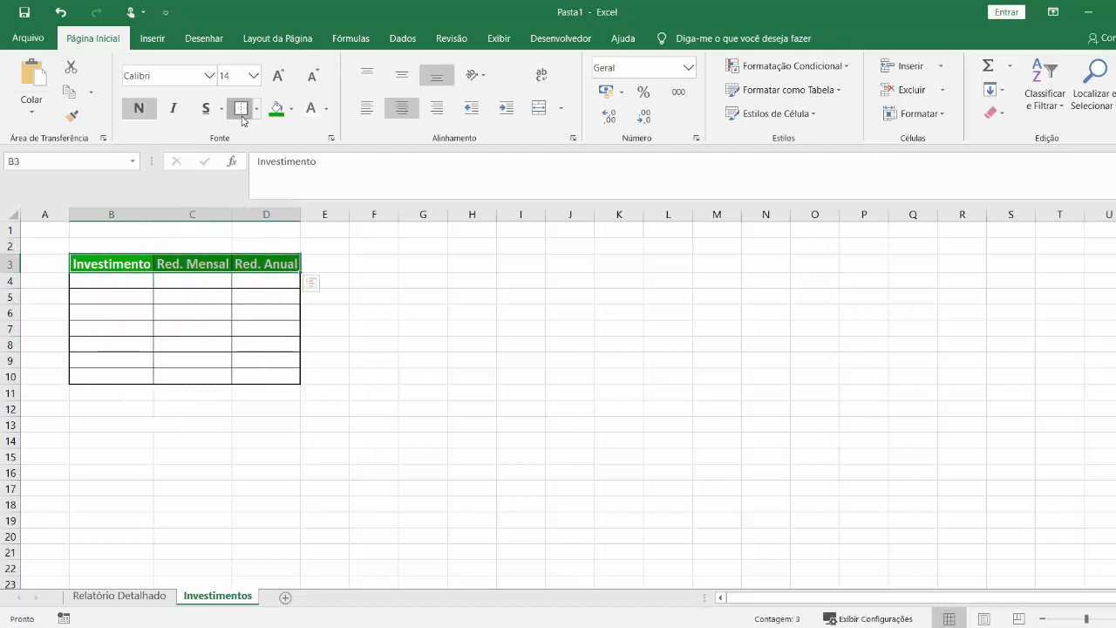
Enter the investments "Poupança", "Tesouro Prefixado" and "CDB" in cells B4 to B6.
click(137, 282)
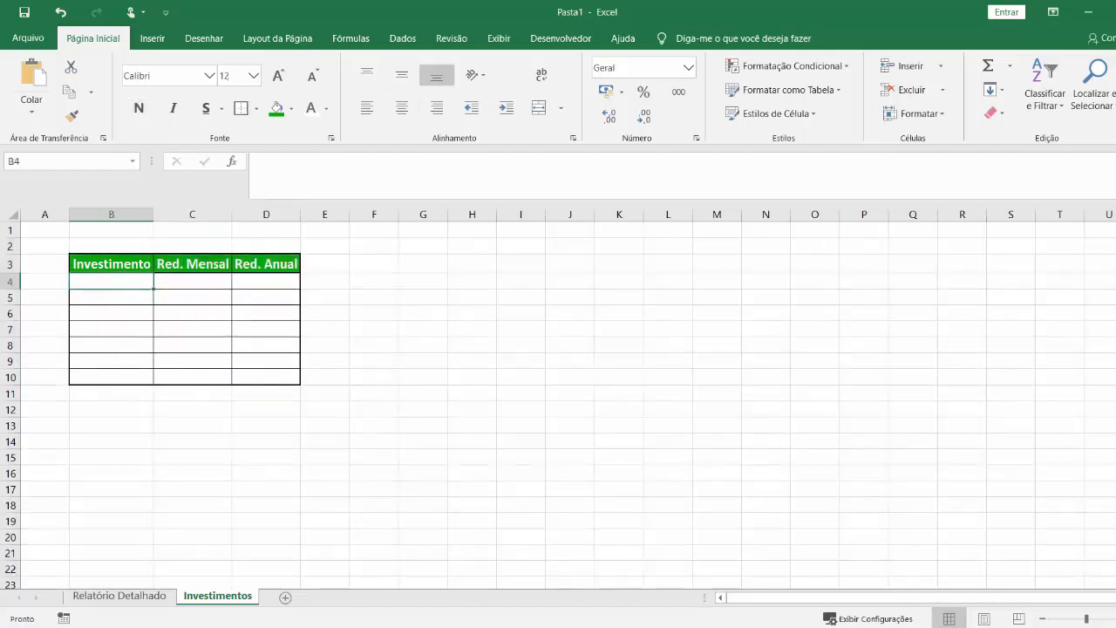
text(P)
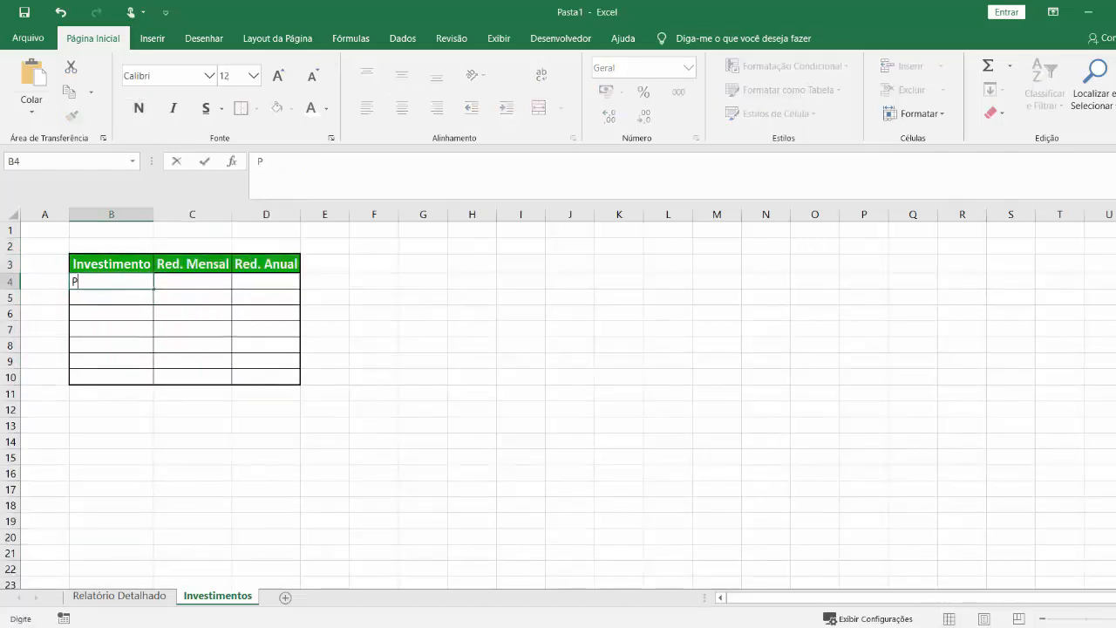
text(oupança)
key(Return)
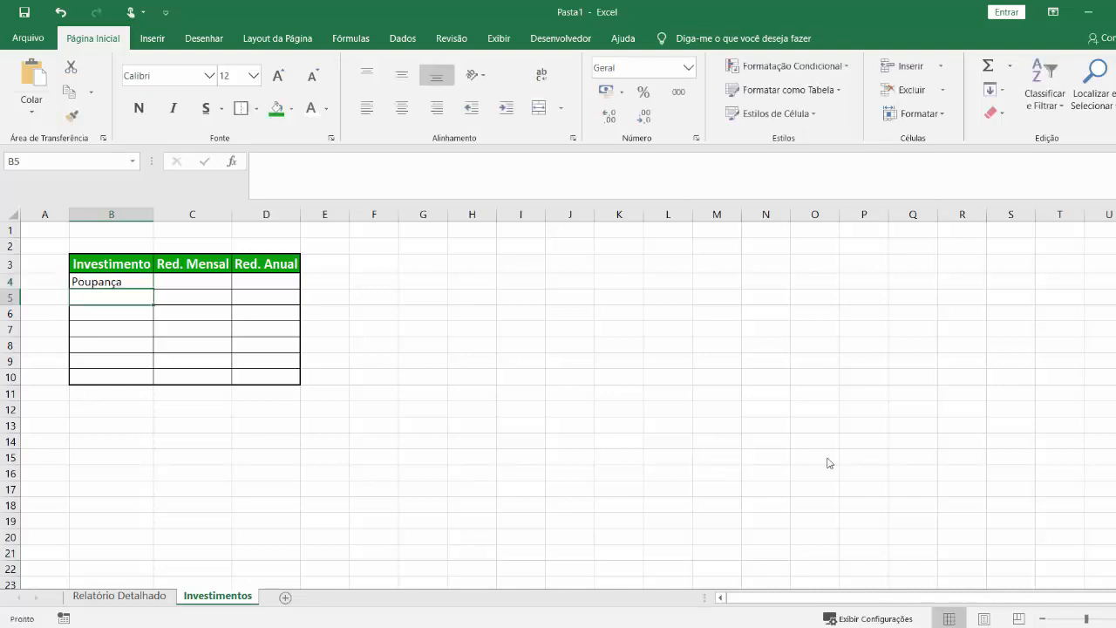
text(Tesouro Prefixado)
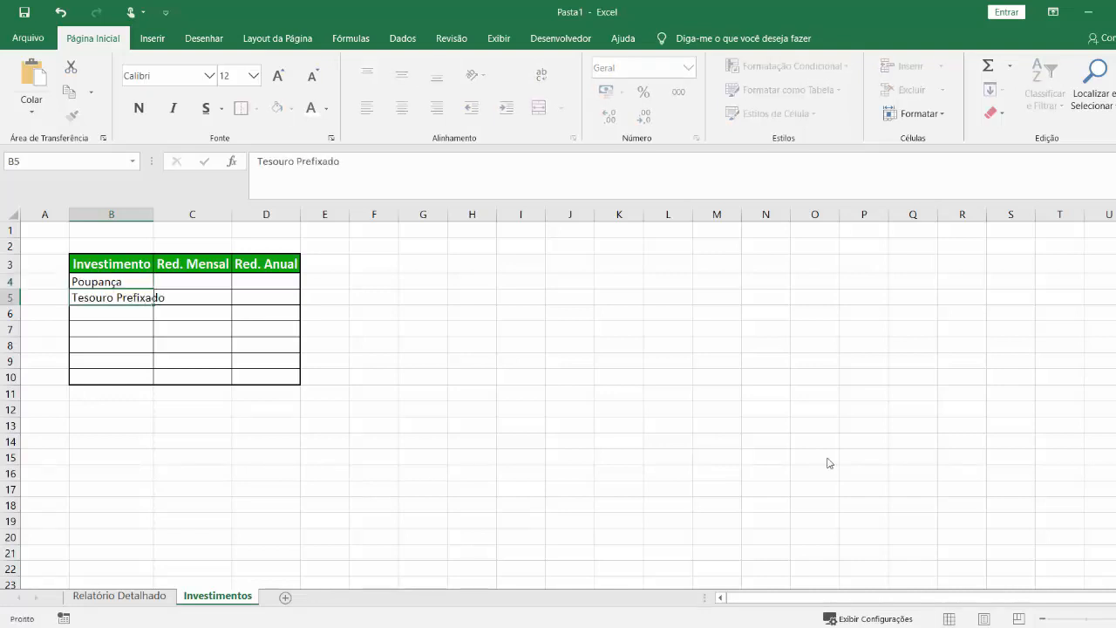
key(Return)
text(CDB)
key(Return)
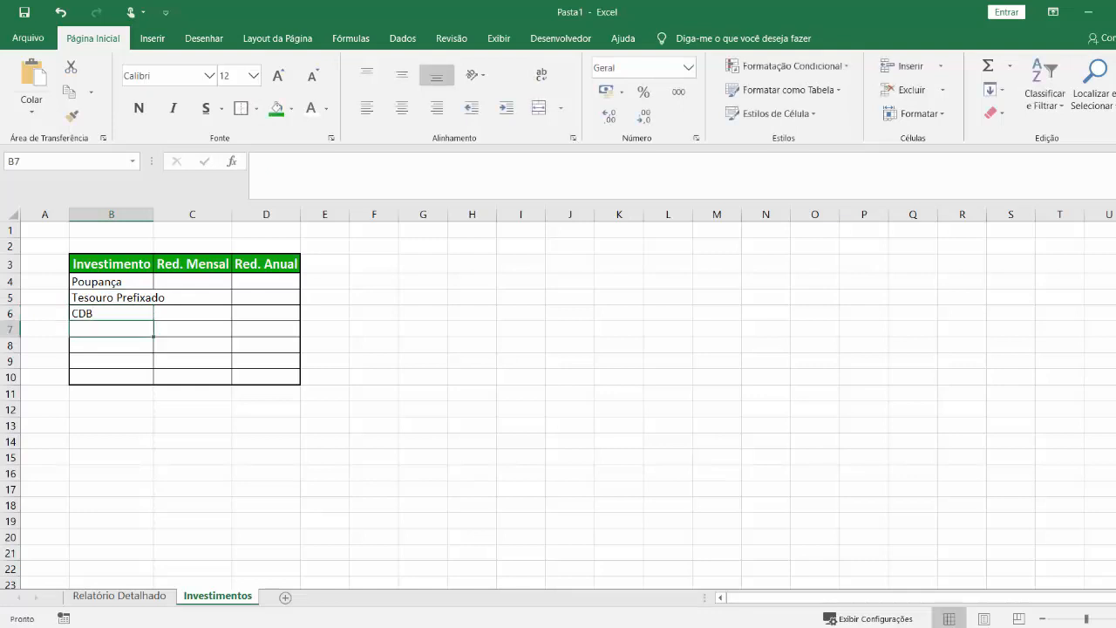
Enter "LCI ou LCA" in B7 and "Tesouro Direto Selic" in B8, and widen column B to fit.
text(LCI ou LCA)
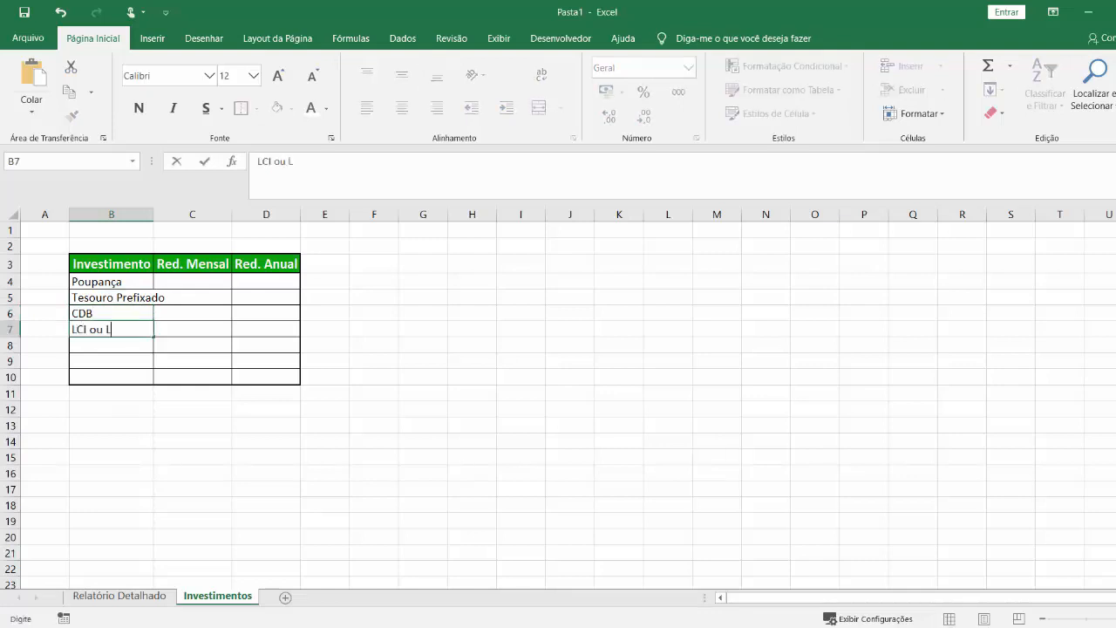
key(Return)
text(Tesouro )
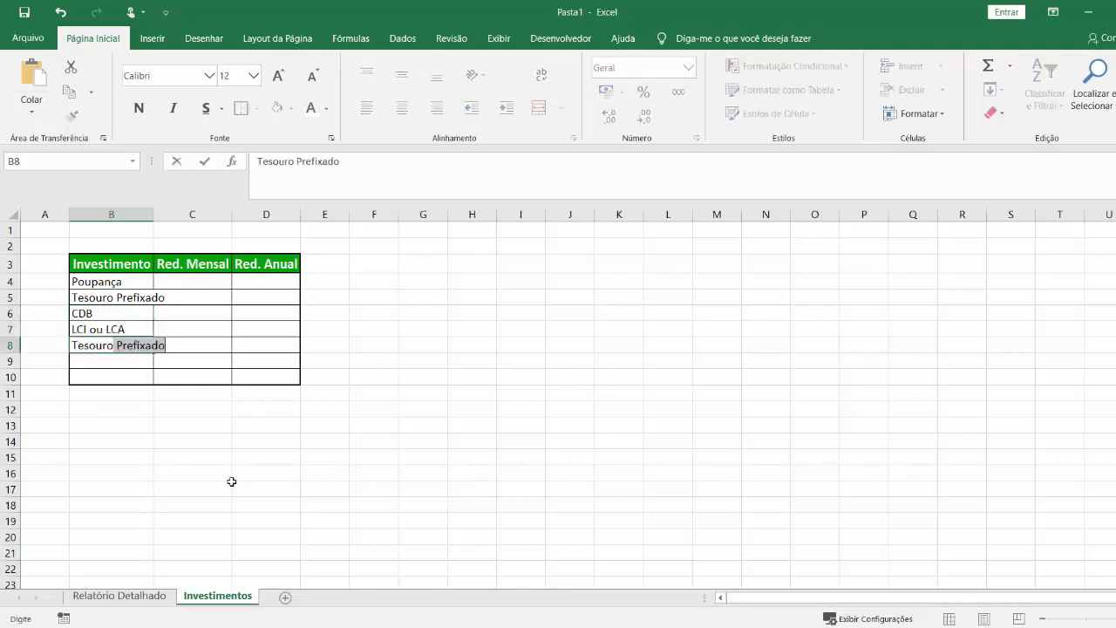
text(Direto Selic)
key(Return)
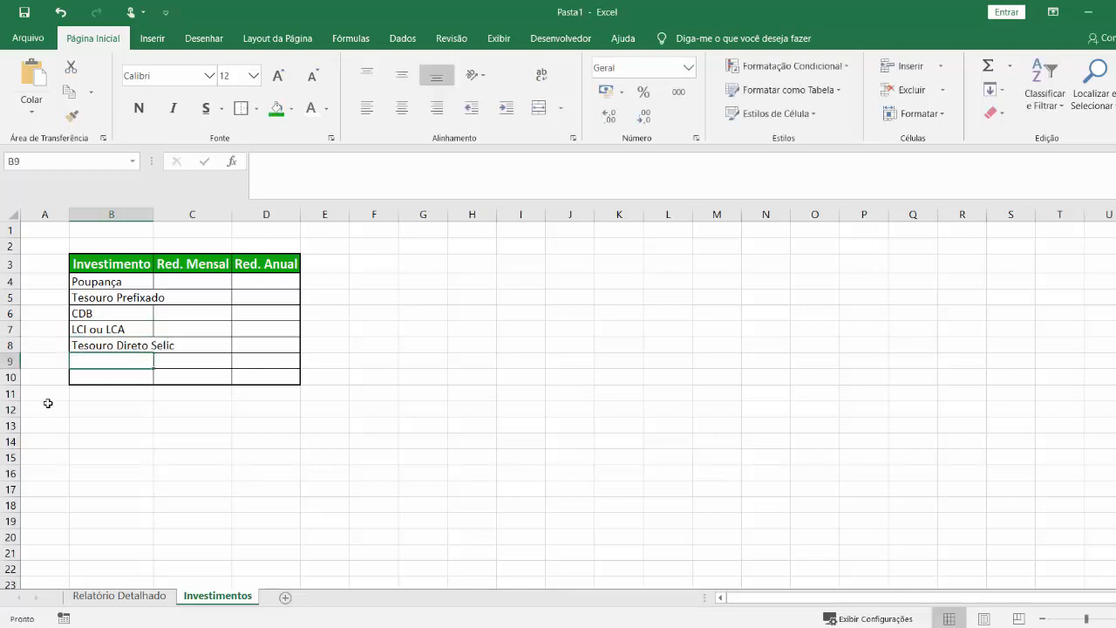
double_click(153, 214)
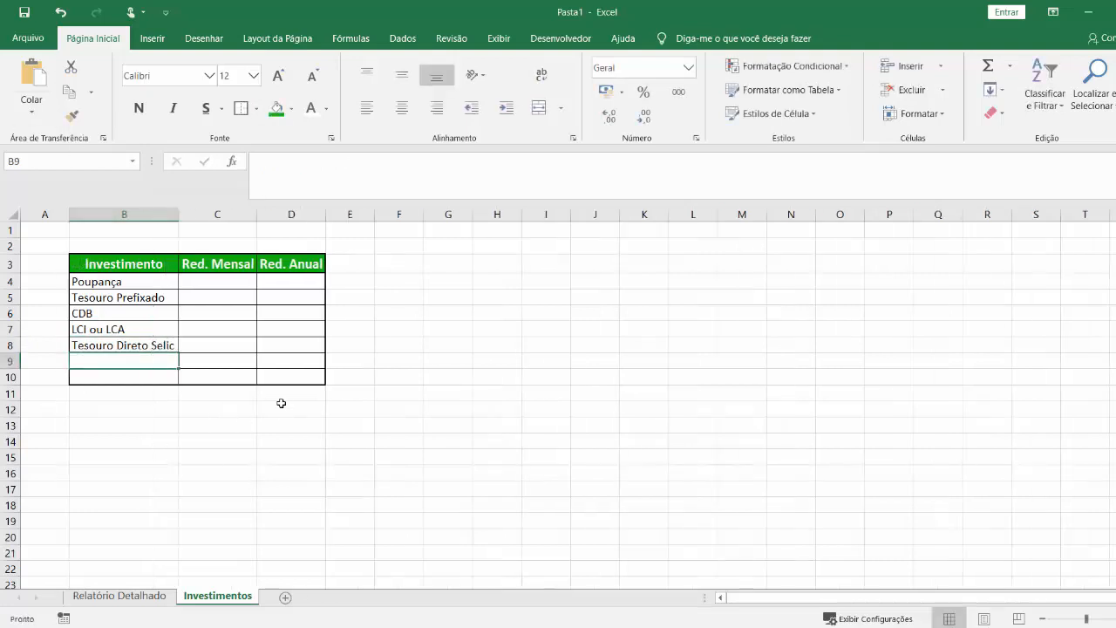
Remove the borders of the unused rows B9:D10 and enclose the table B3:D8 with a thick outside border.
drag(310, 378, 140, 356)
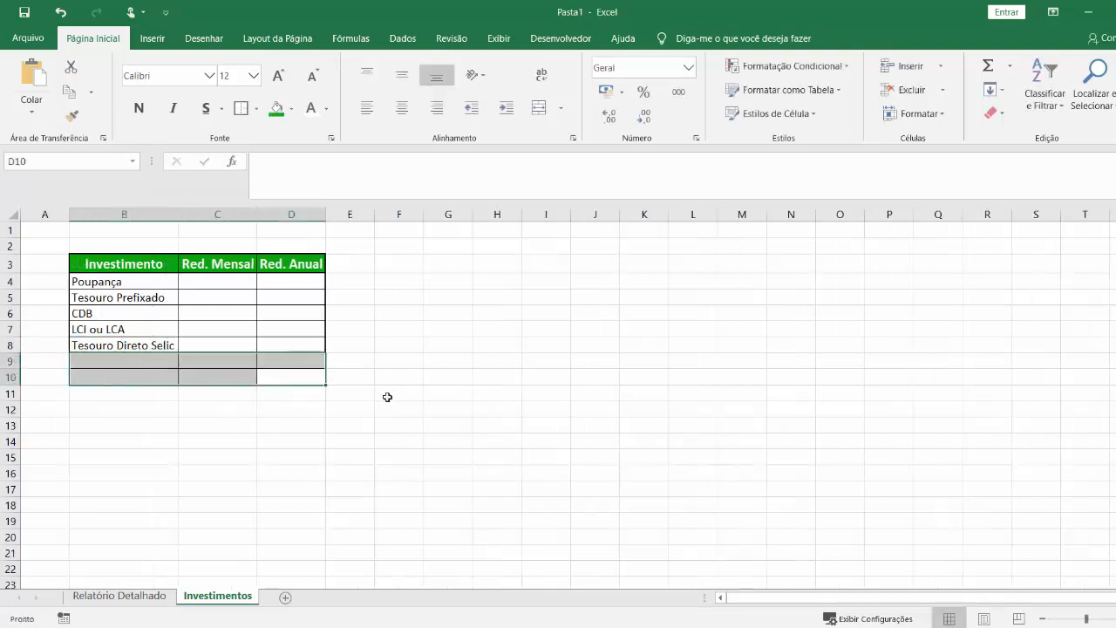
drag(292, 345, 122, 264)
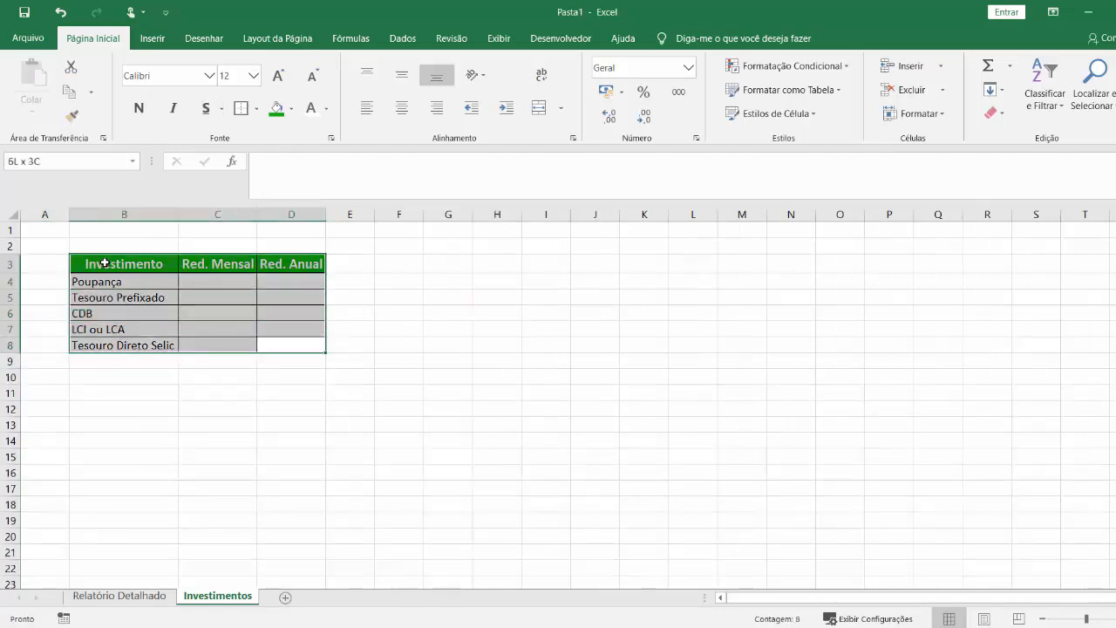
click(518, 352)
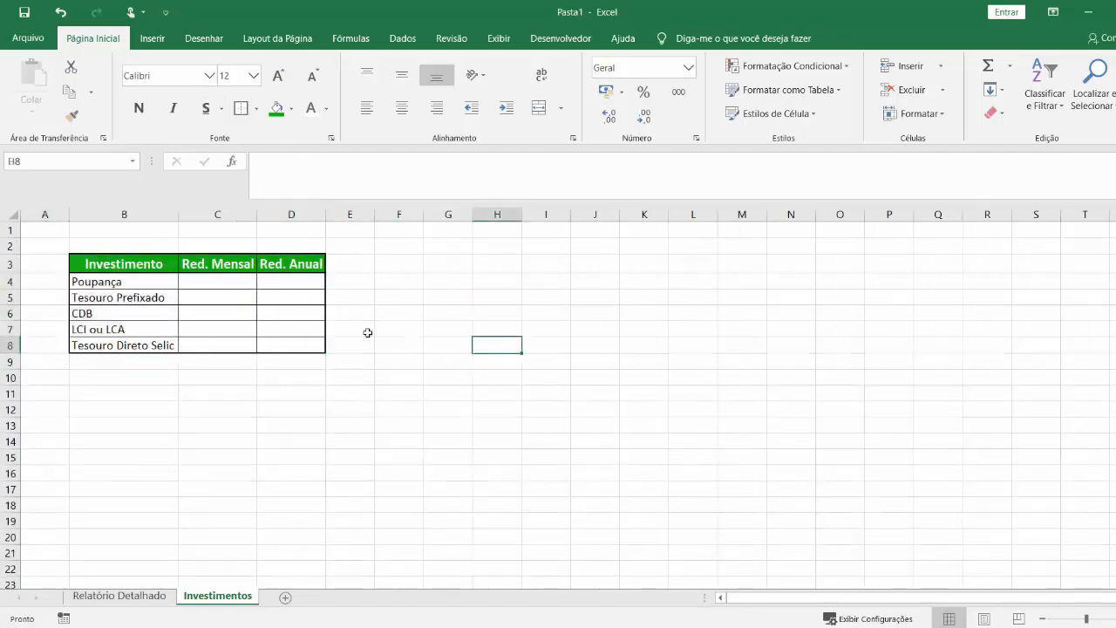
click(232, 283)
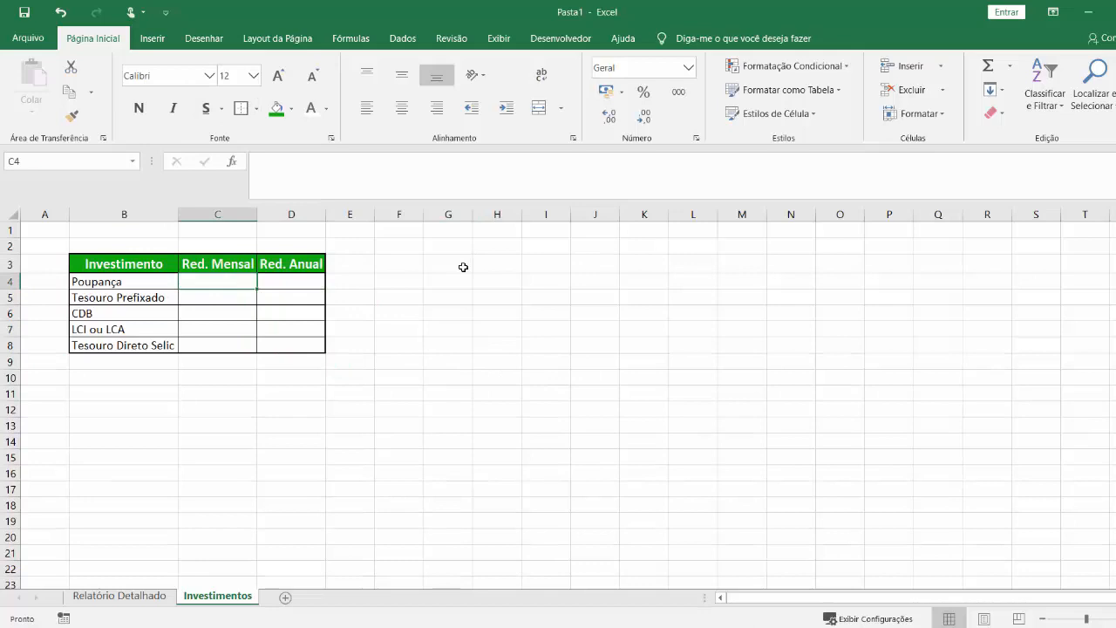
text(0,29)
key(Return)
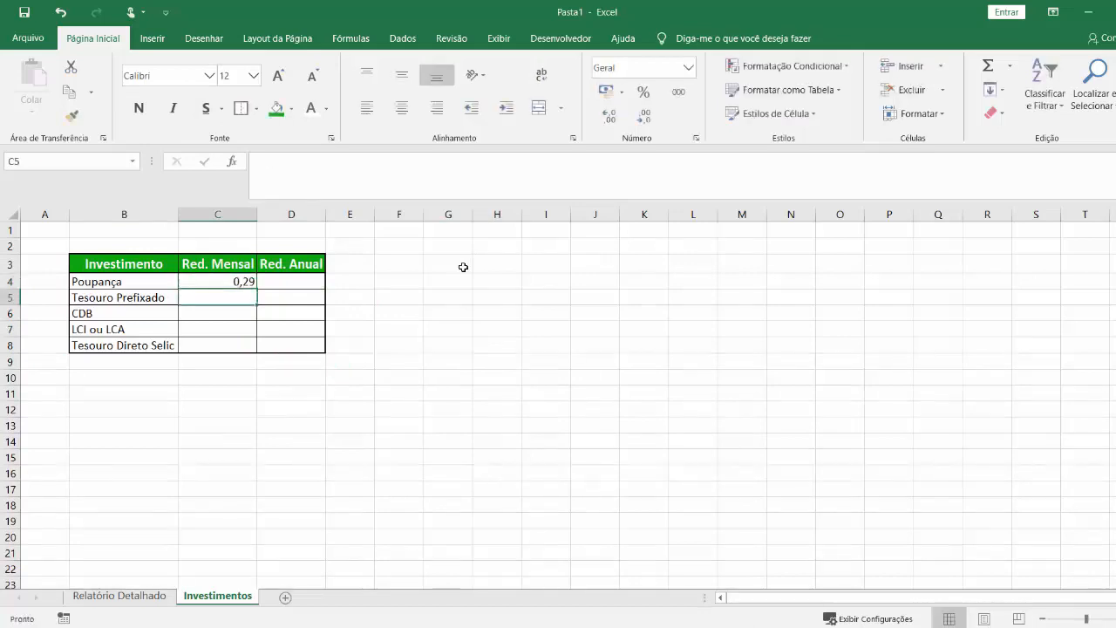
Format C4:D8 as percentage with two decimals and enter 0,29% as the monthly yield of Poupança in C4.
drag(249, 282, 293, 343)
key(Return)
drag(228, 283, 291, 344)
click(242, 281)
text(0,29)
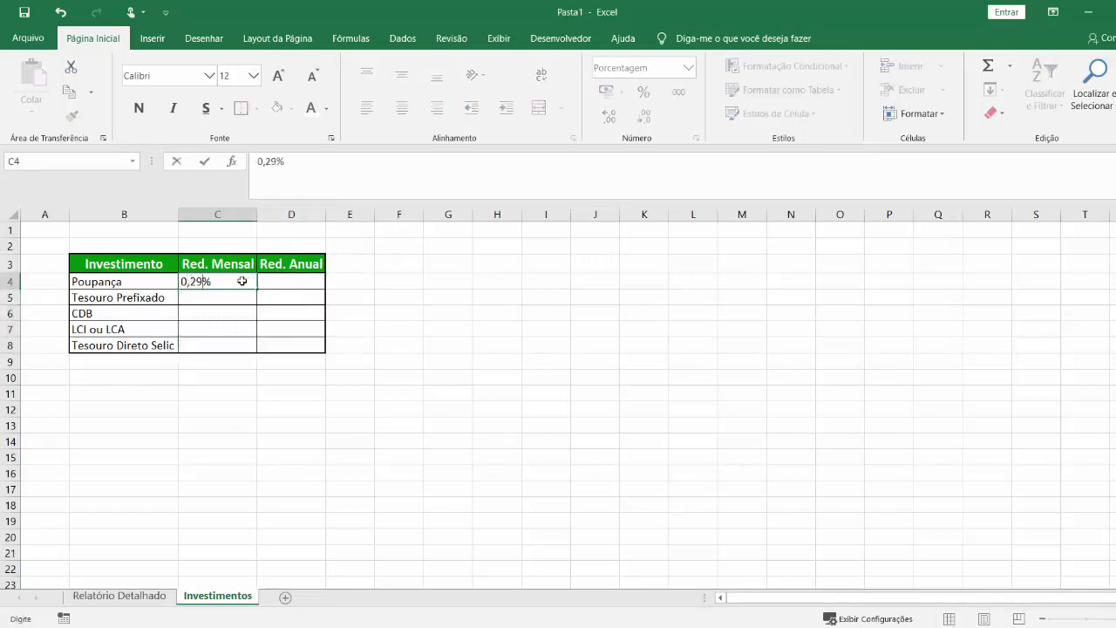
key(Return)
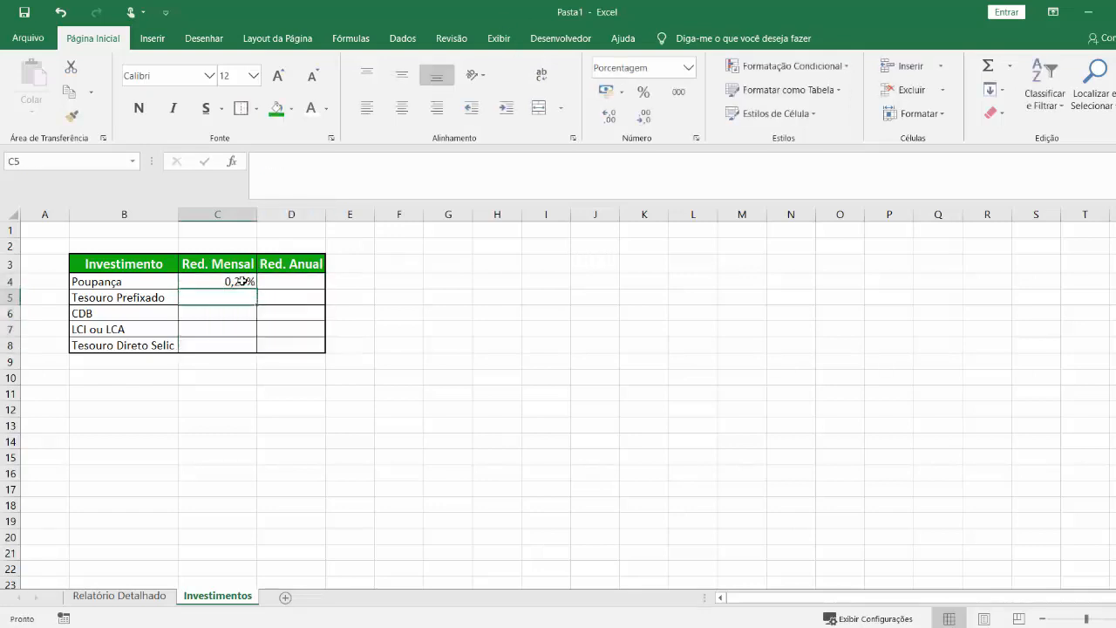
Enter the monthly yields 0,50% in C5, 0,38% in C6, 0,39% in C7 and 0,50% in C8.
text(0,5)
key(Return)
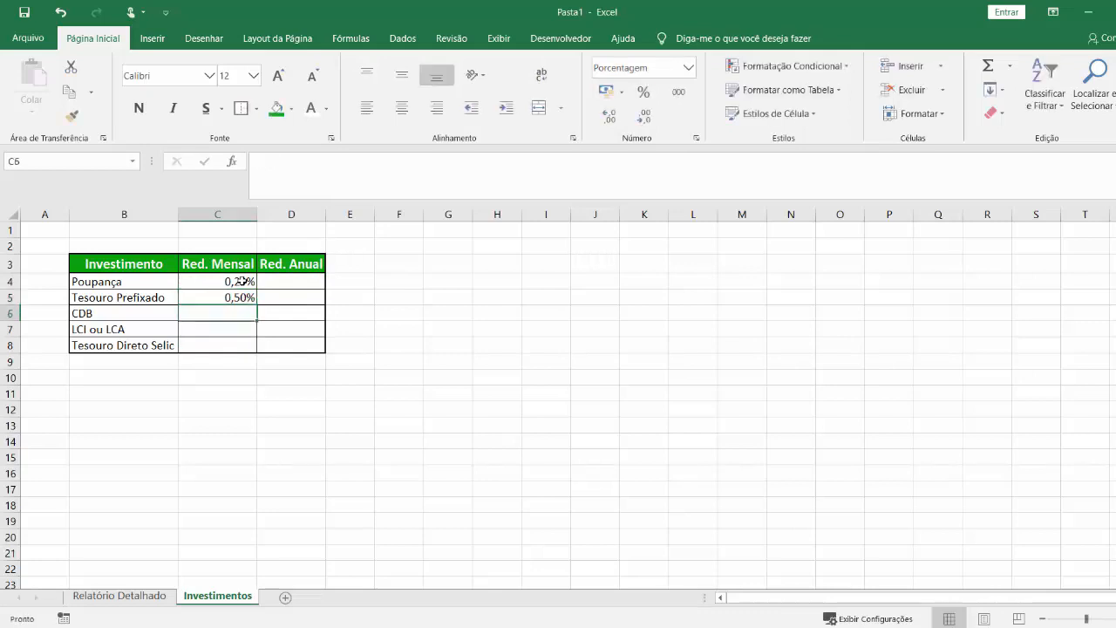
text(0,38)
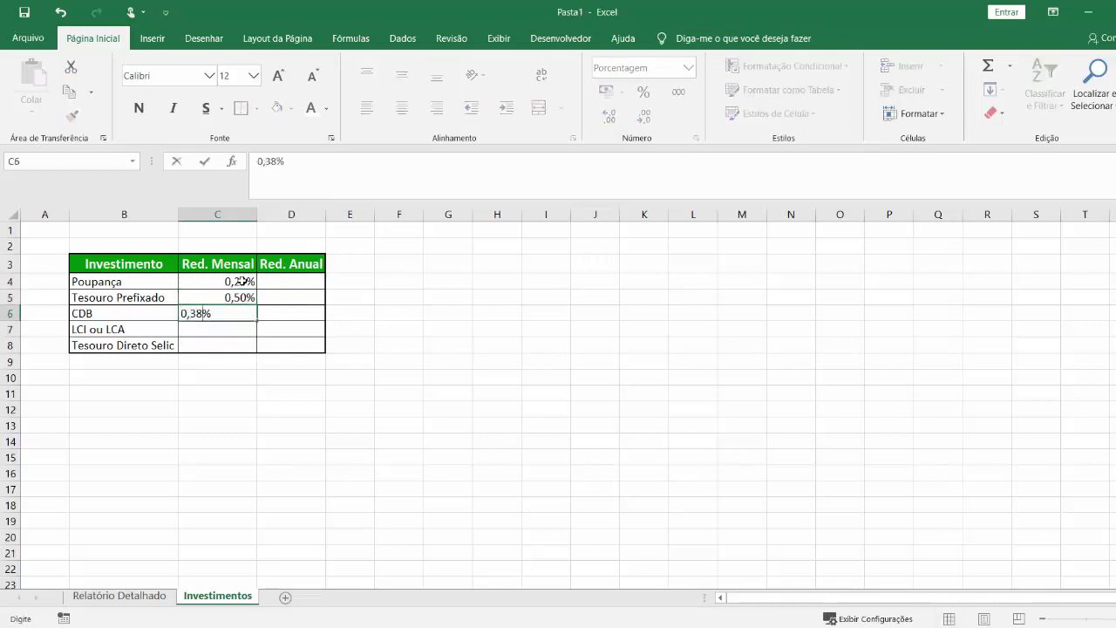
key(Return)
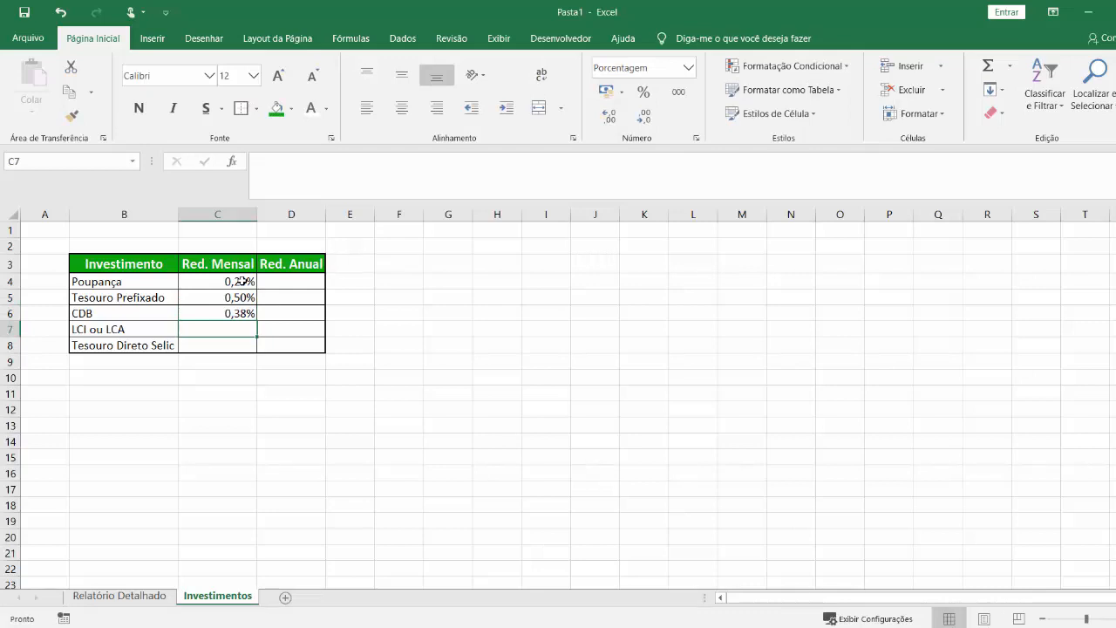
text(0,39)
key(Return)
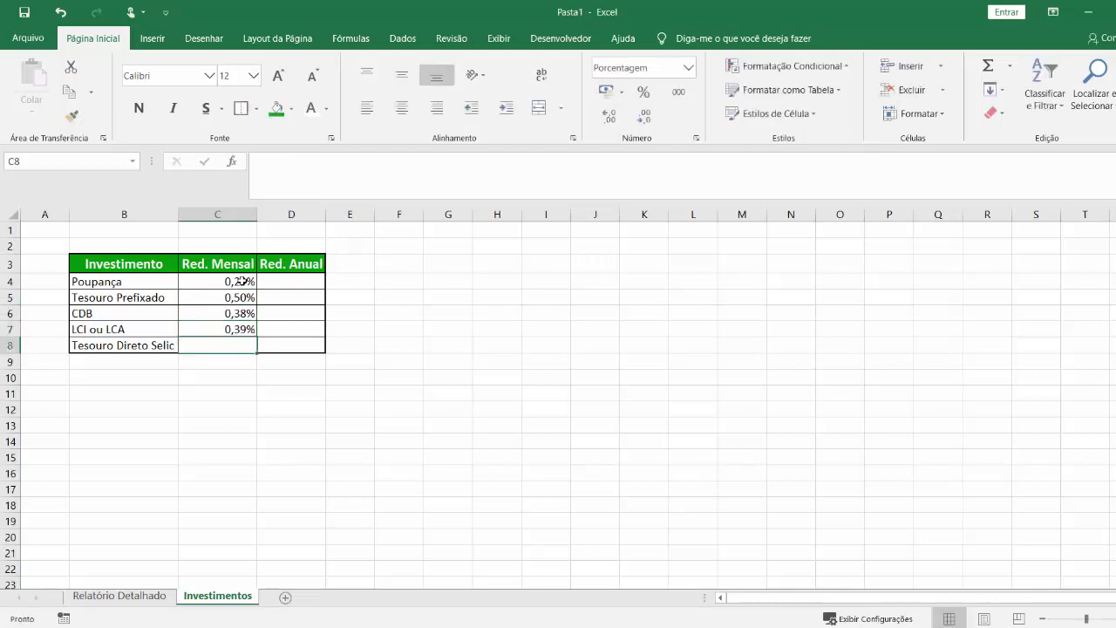
text(0,5)
key(Return)
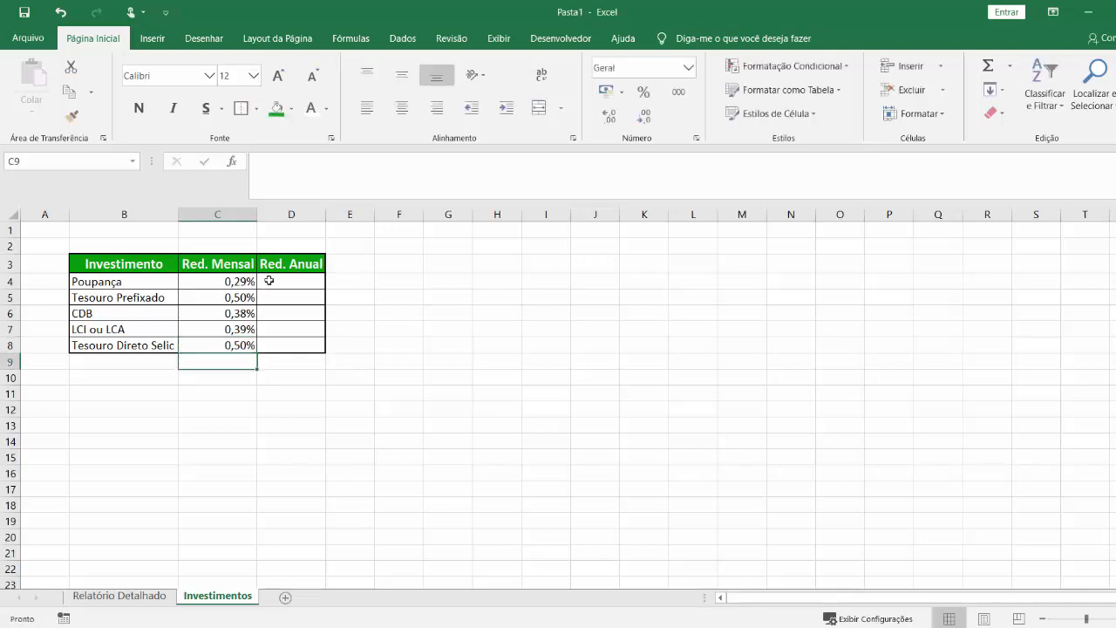
drag(116, 266, 145, 329)
drag(248, 263, 244, 328)
drag(286, 284, 314, 327)
click(339, 299)
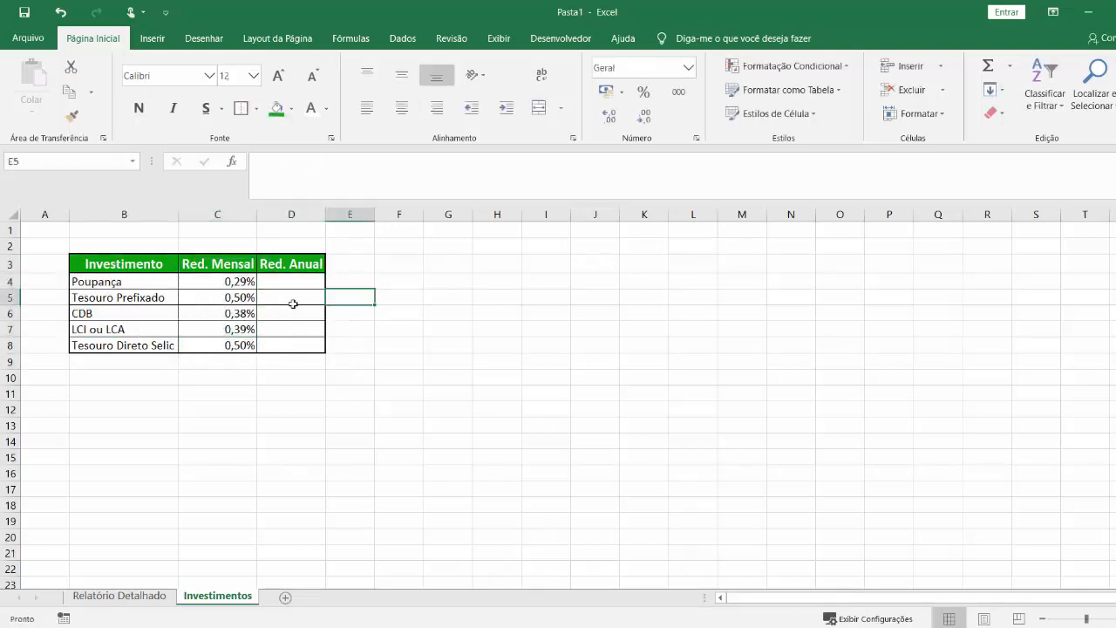
Paste the text box with the monthly-to-annual rate equation beside the table, over columns F to J.
click(294, 283)
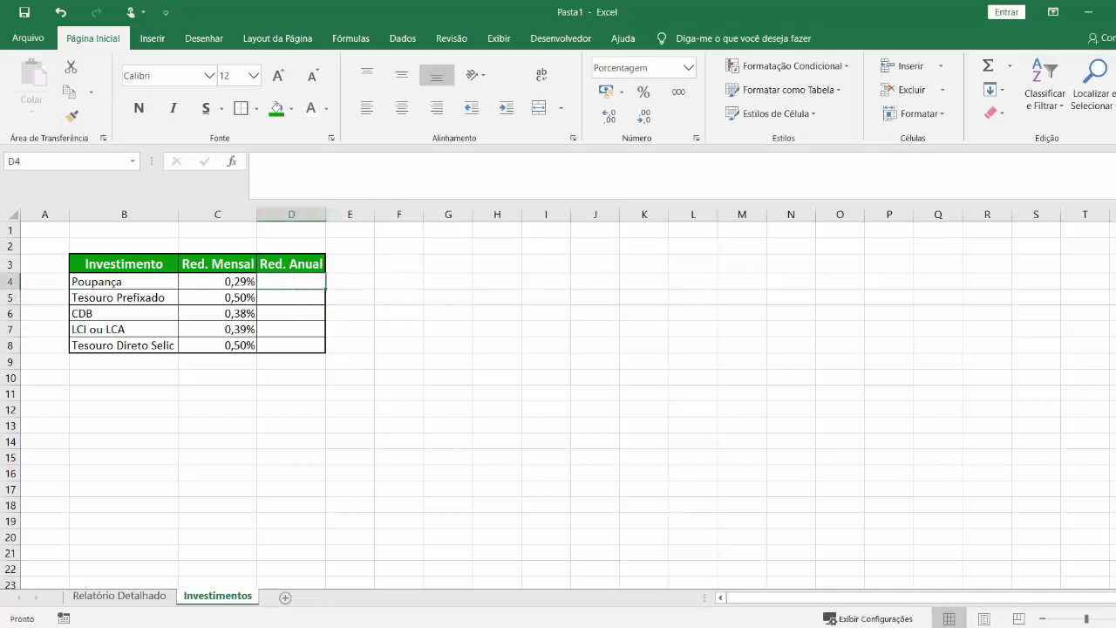
key(ctrl+v)
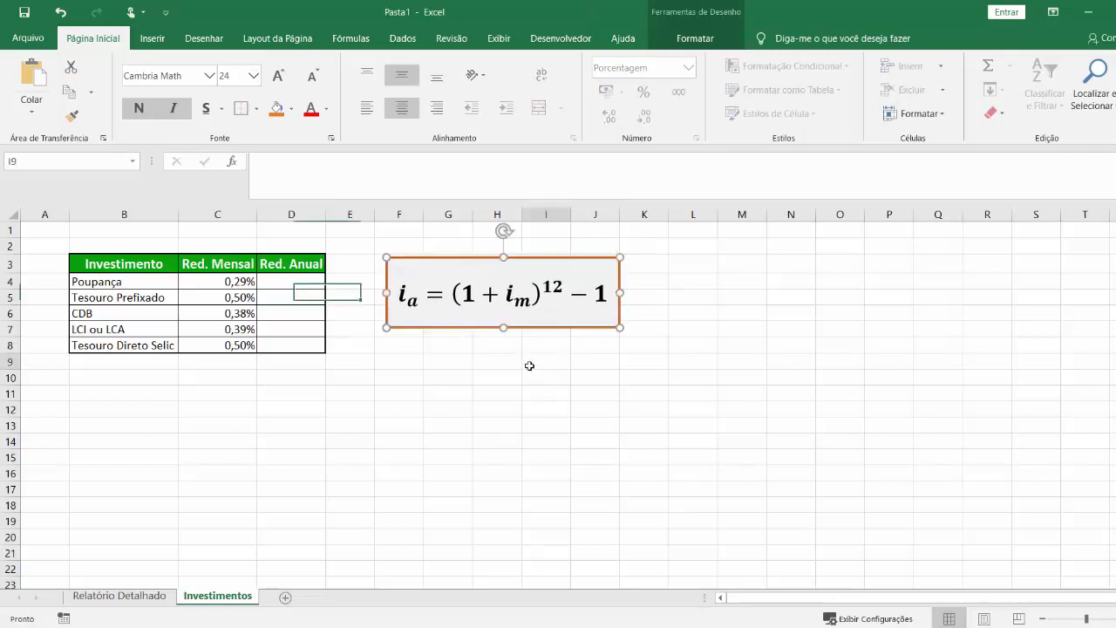
click(529, 363)
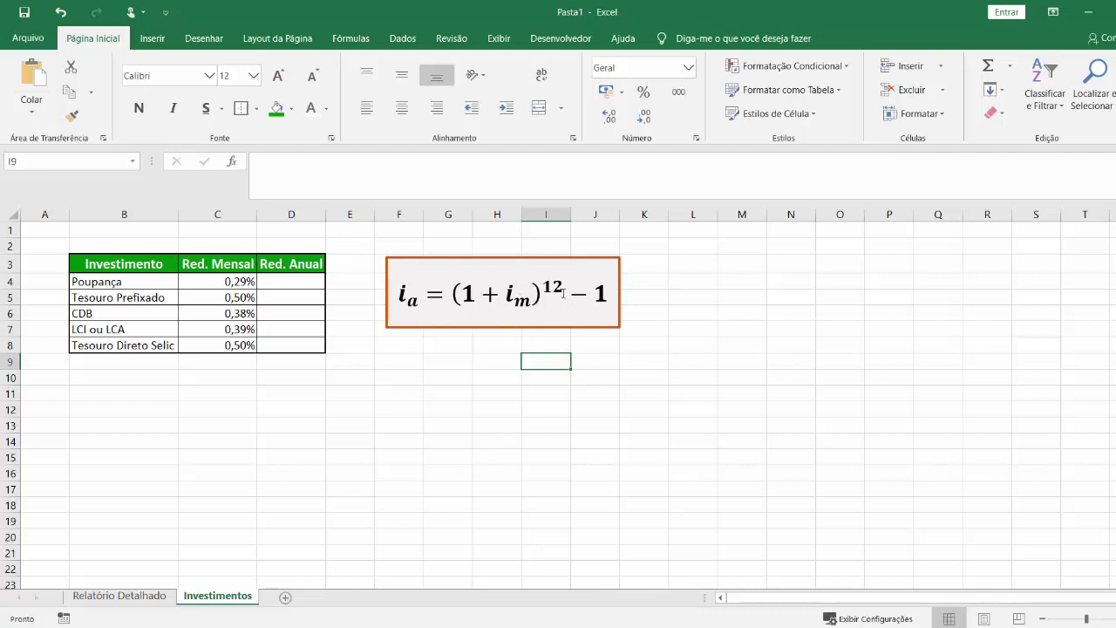
Enter the formula =(1+C4)^12-1 in D4 to calculate the annual yield of Poupança.
click(289, 286)
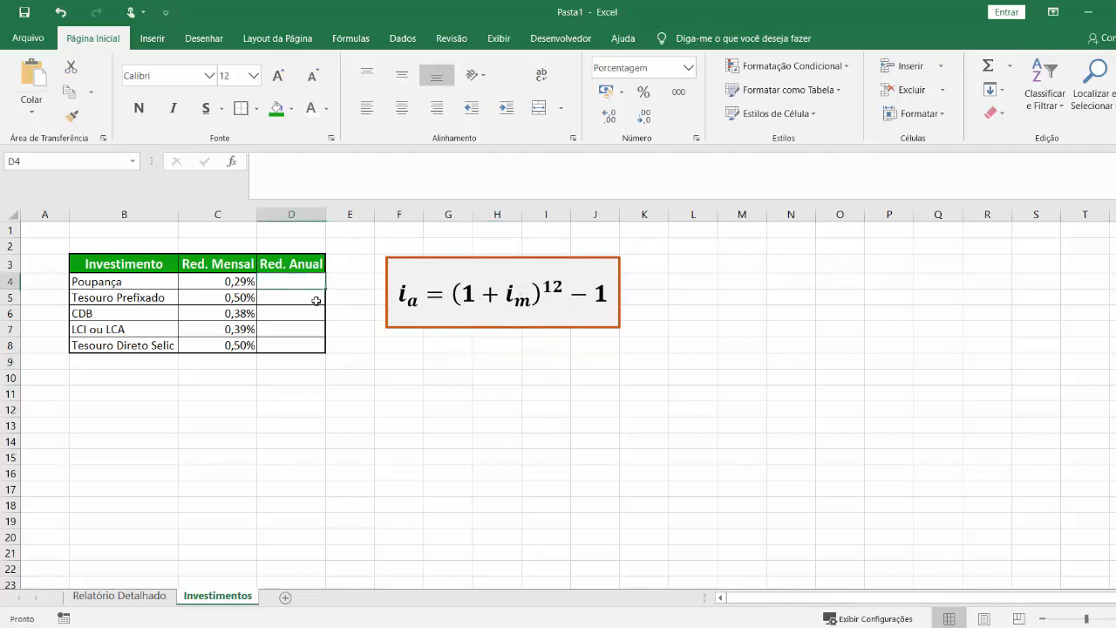
text(=()
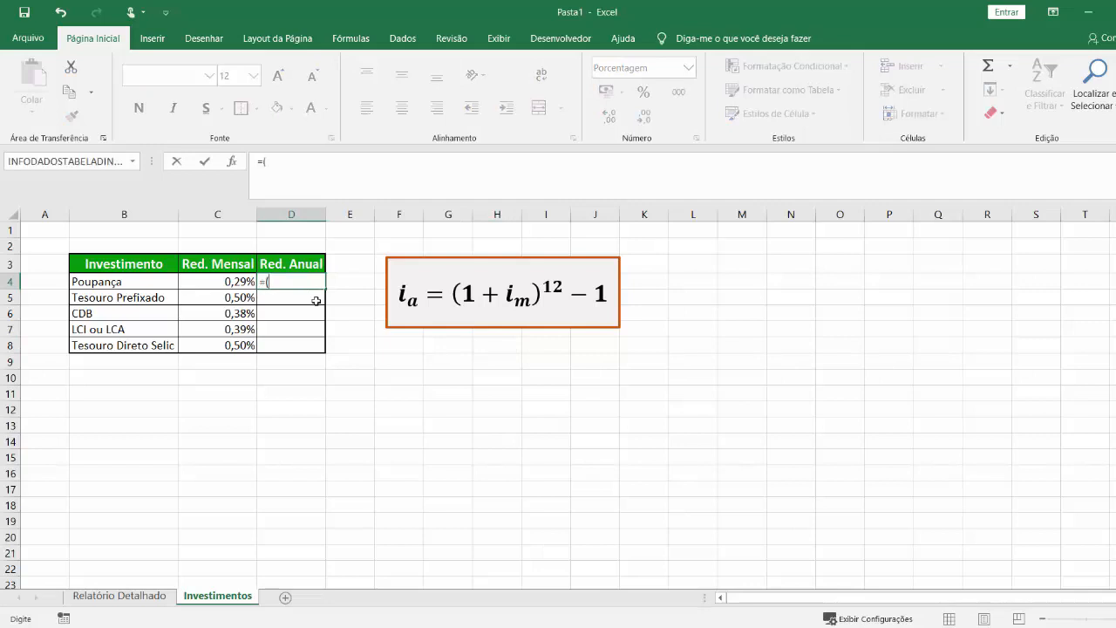
text(1+)
key(Left)
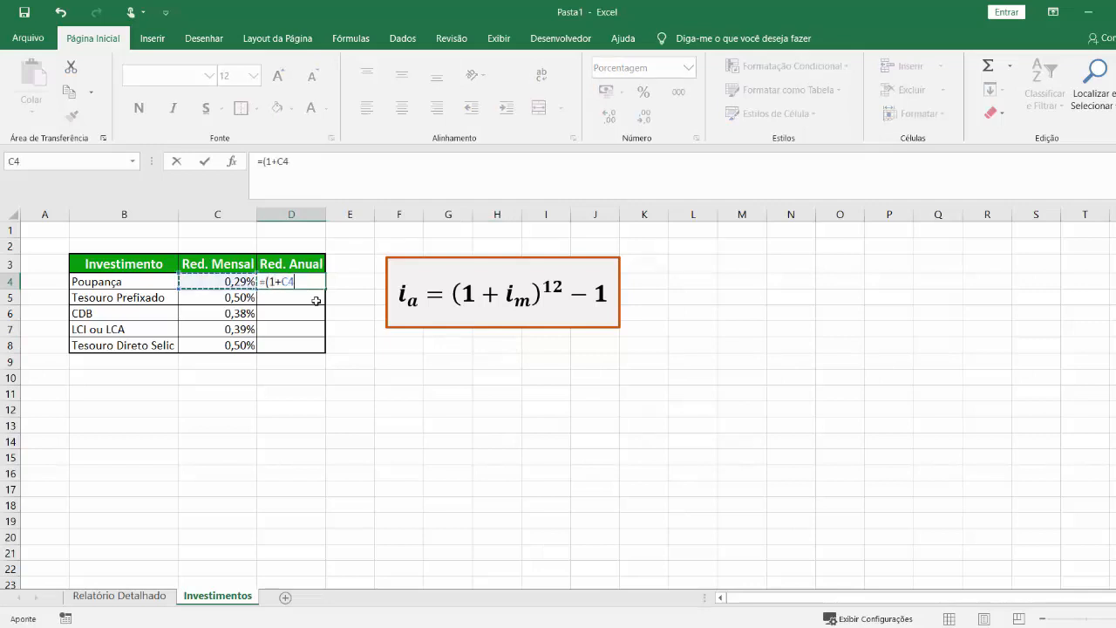
text()^12-1)
key(Return)
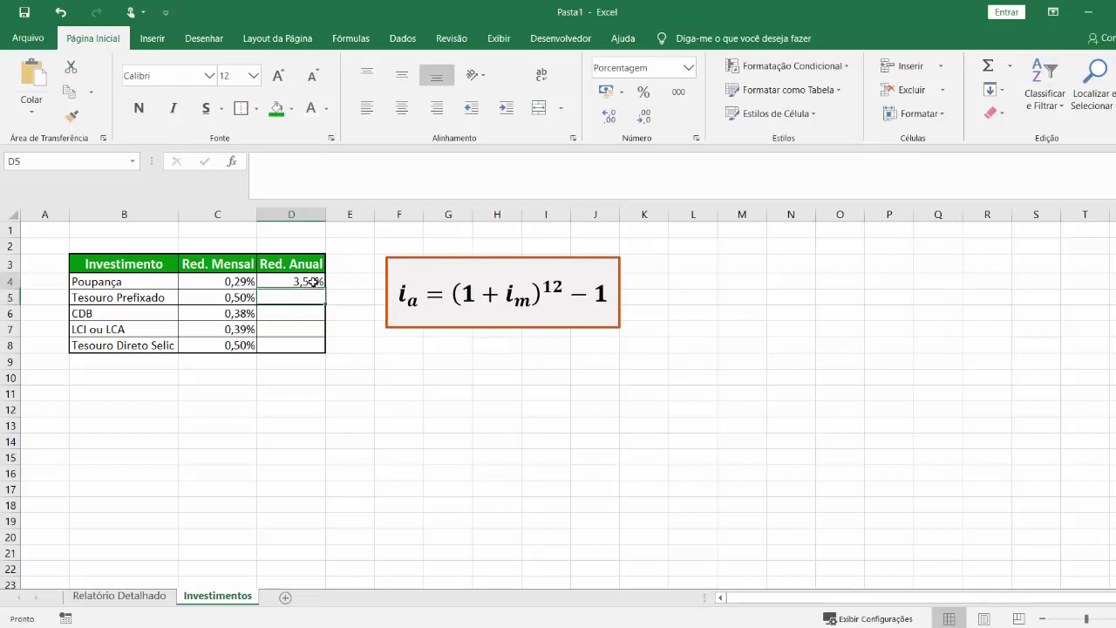
Fill the annual yield formula from D4 down to D8 and center the percentages in C4:D8.
click(313, 282)
drag(326, 289, 326, 288)
drag(323, 346, 323, 345)
drag(305, 345, 218, 263)
click(408, 110)
click(497, 472)
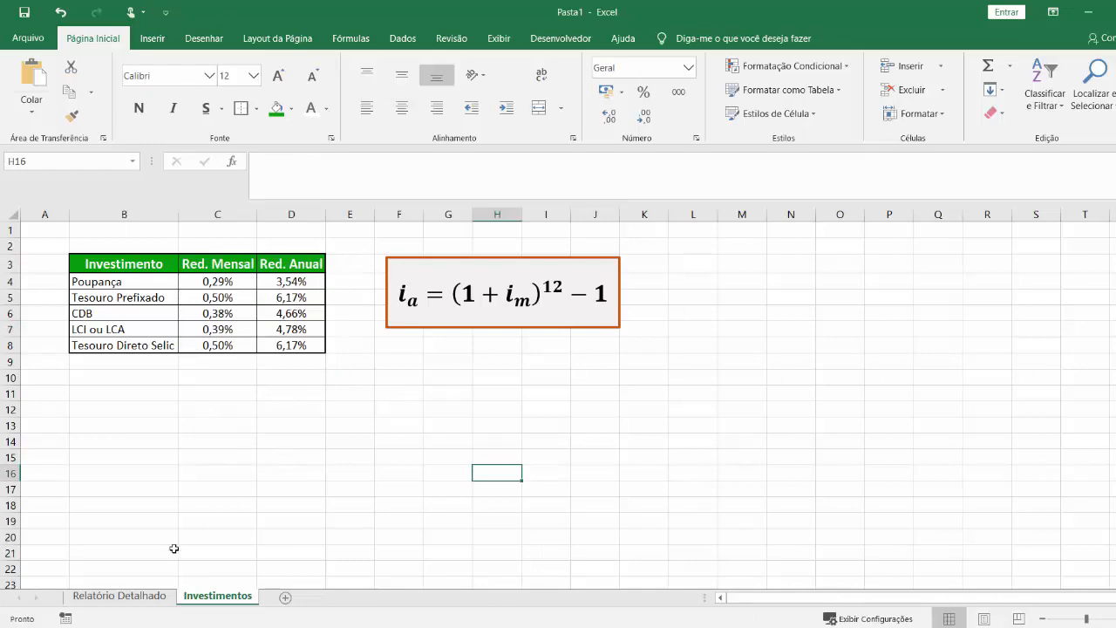
Replace the rate in the Tipo Invest. cell E4 on the Relatório Detalhado sheet with the text CDB.
click(131, 596)
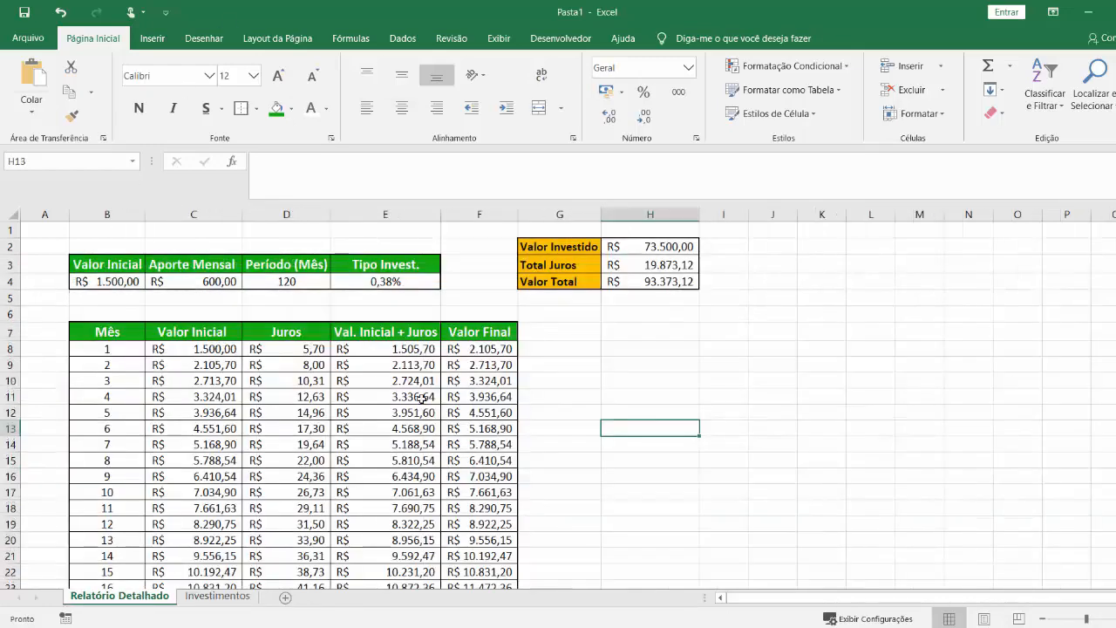
click(400, 281)
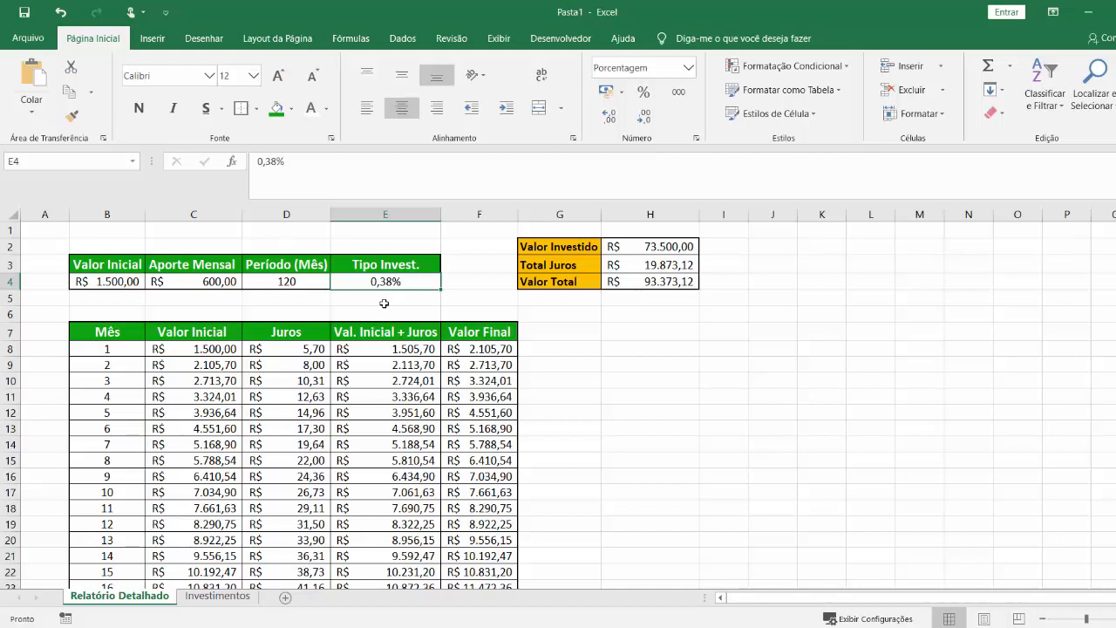
text(CDB)
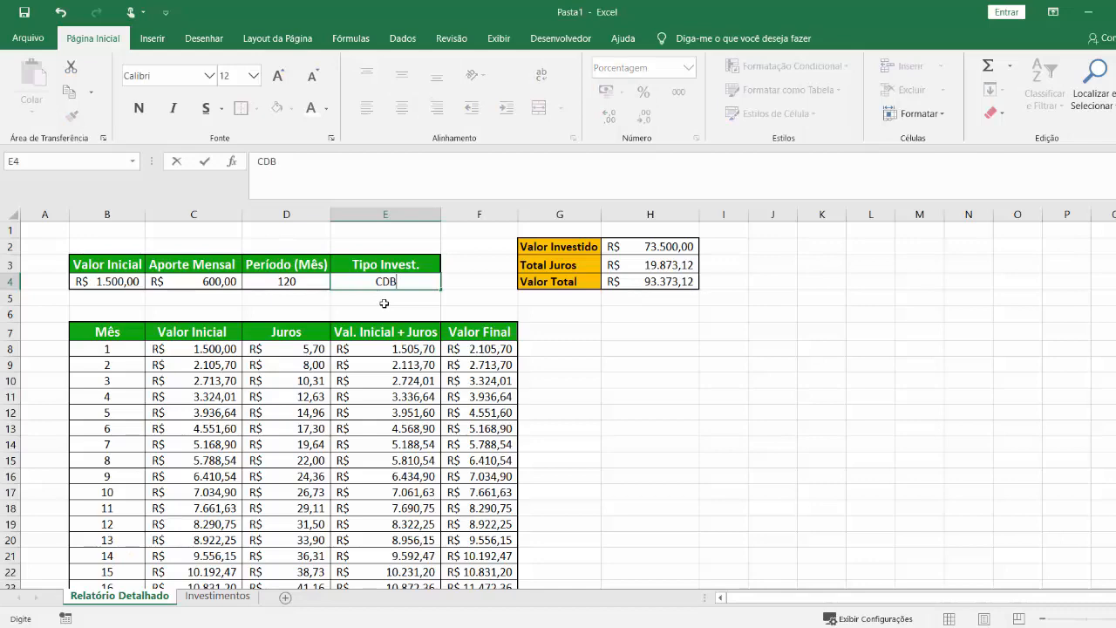
key(Return)
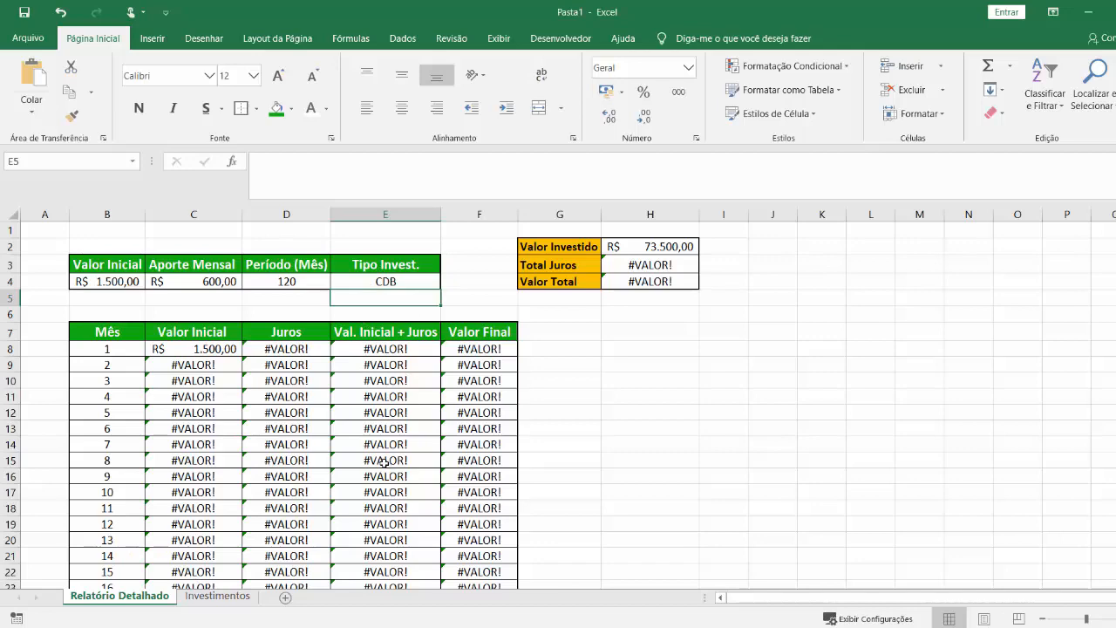
Clear the Tipo Invest. cell E4 on the Relatório Detalhado sheet, leaving it empty.
key(ctrl+Page_Down)
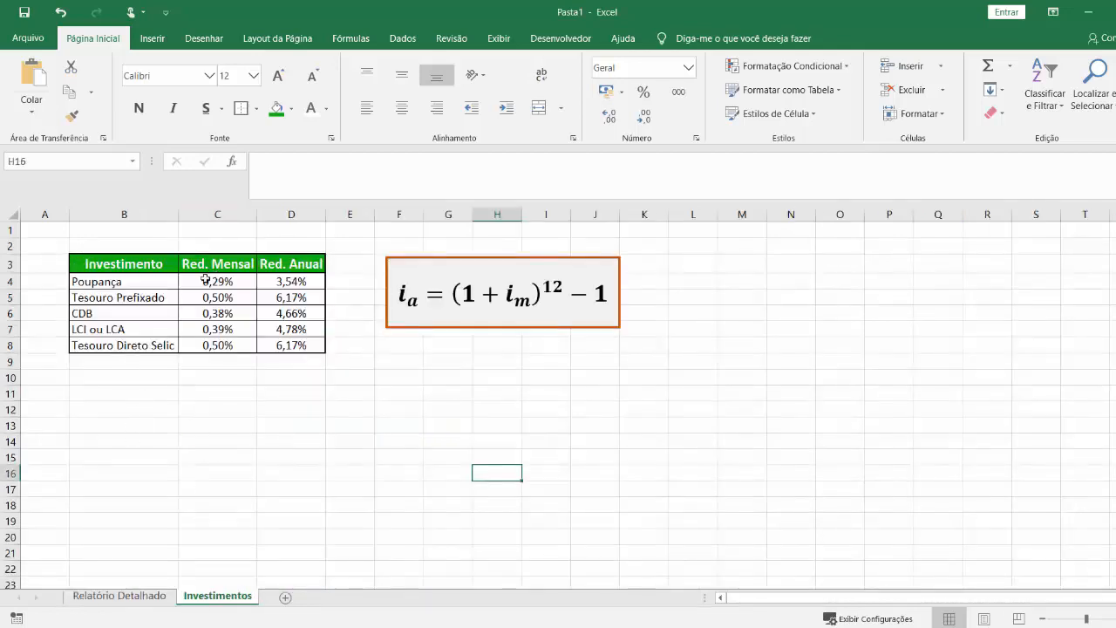
click(122, 597)
click(353, 282)
text(Tesou)
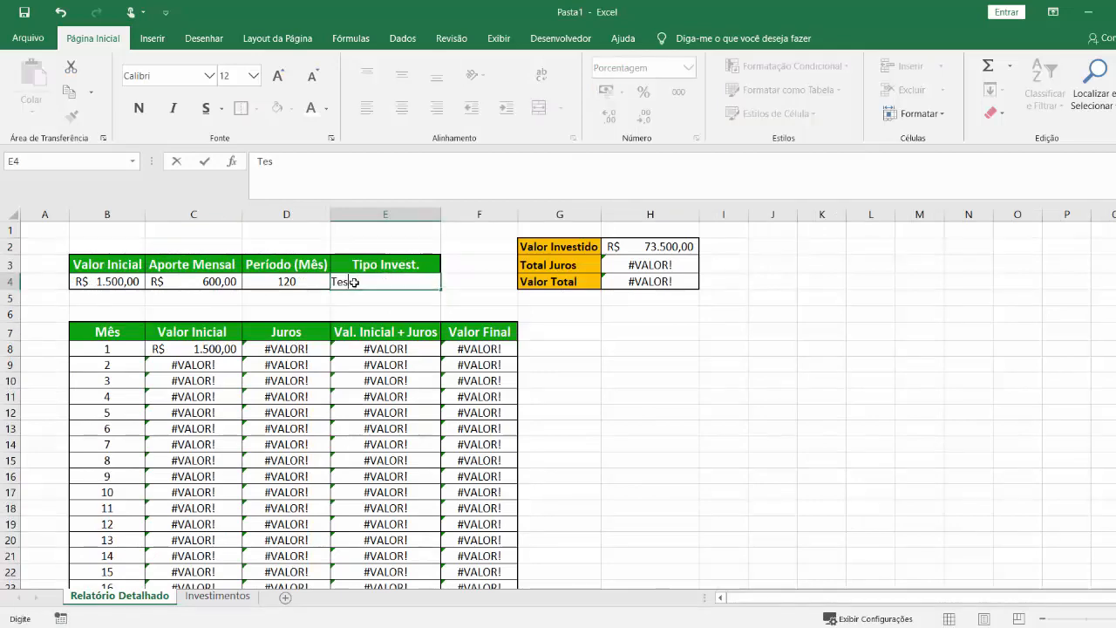
key(BackSpace)
key(BackSpace)
key(BackSpace)
key(BackSpace)
key(BackSpace)
key(Return)
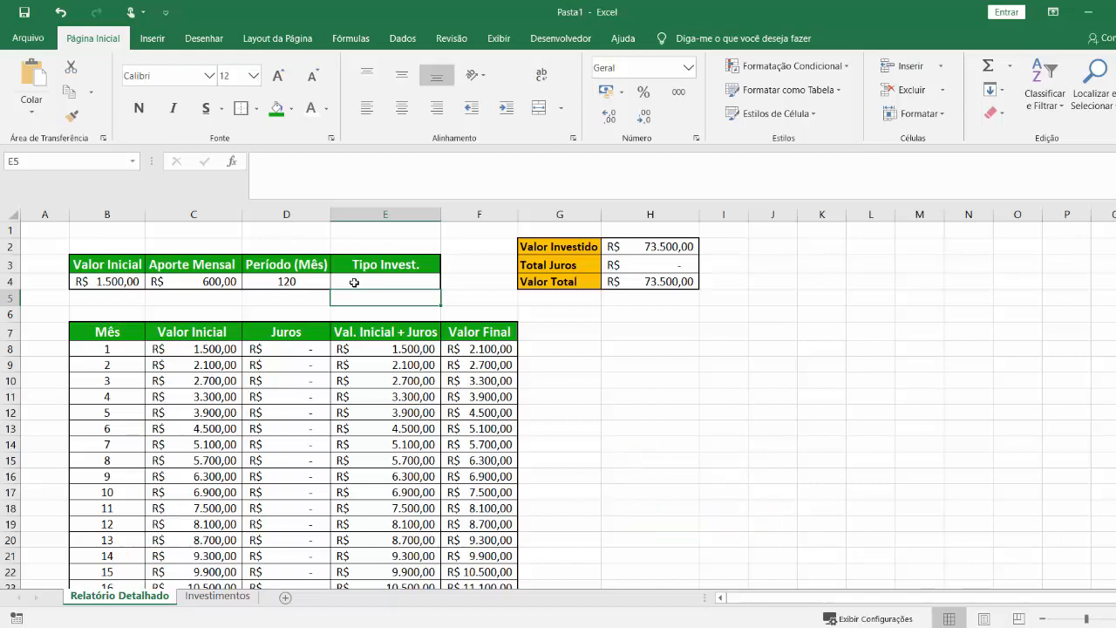
Start a data validation rule for cell E4 on Relatório Detalhado and set it to allow a Lista.
click(354, 282)
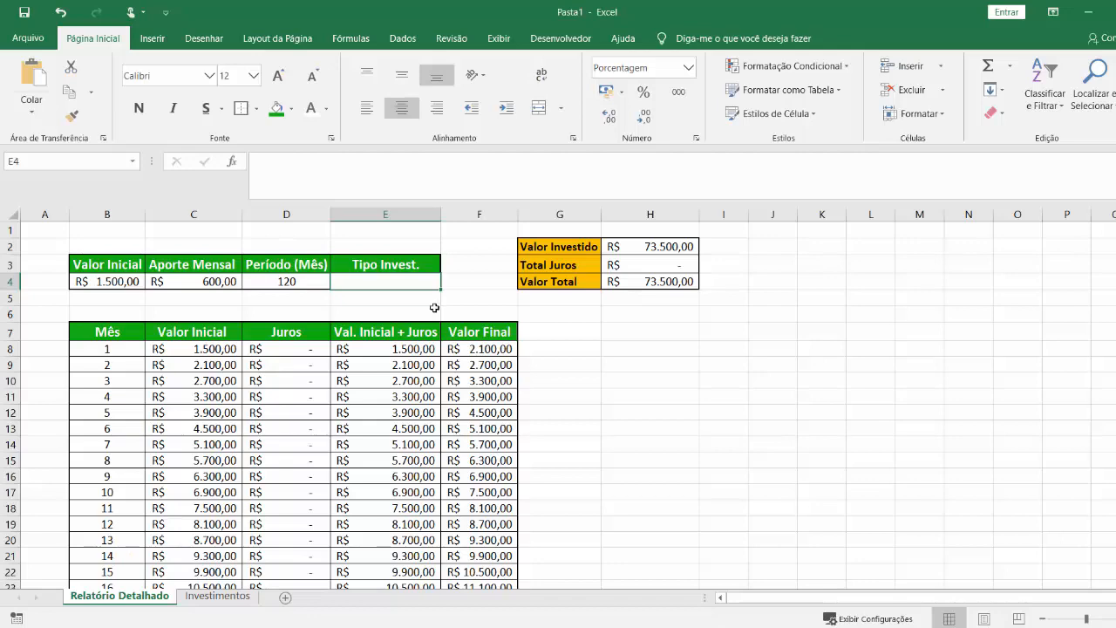
click(218, 596)
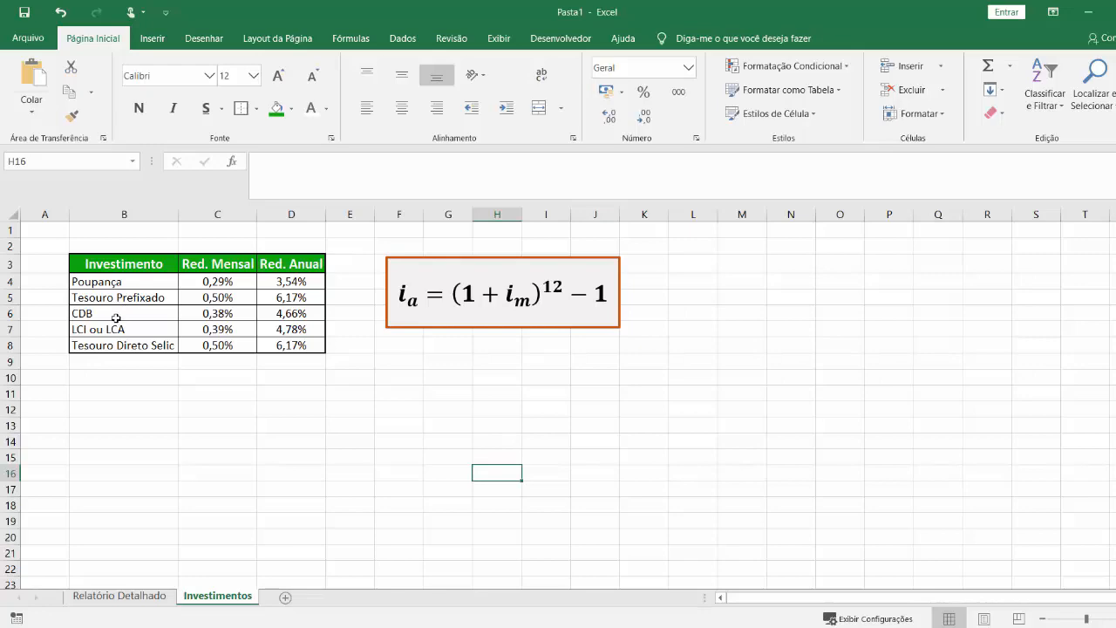
click(119, 596)
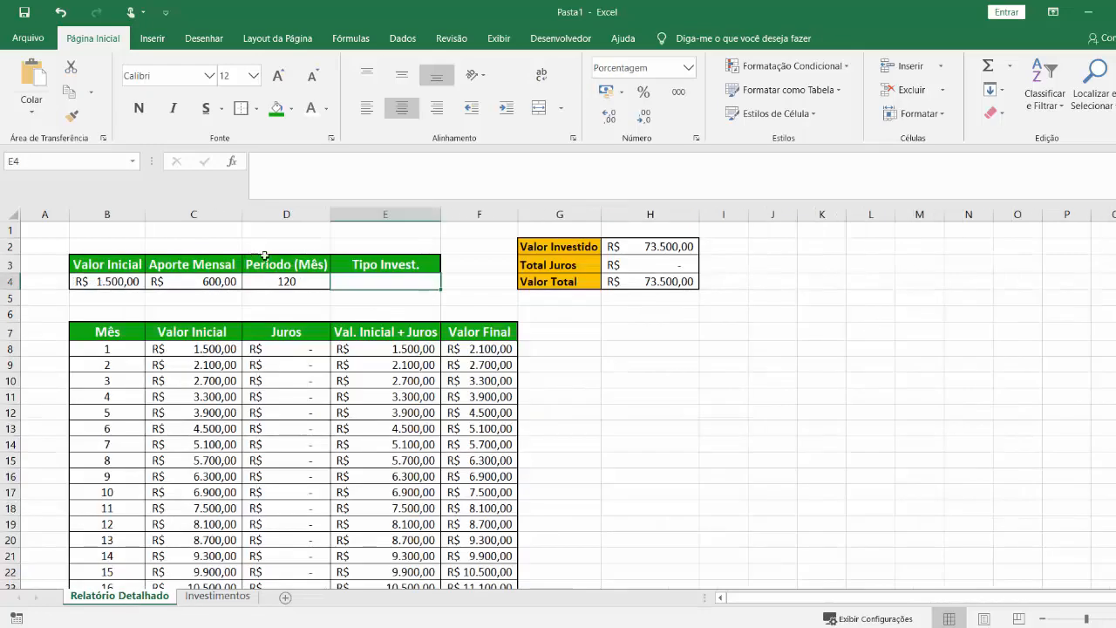
click(373, 298)
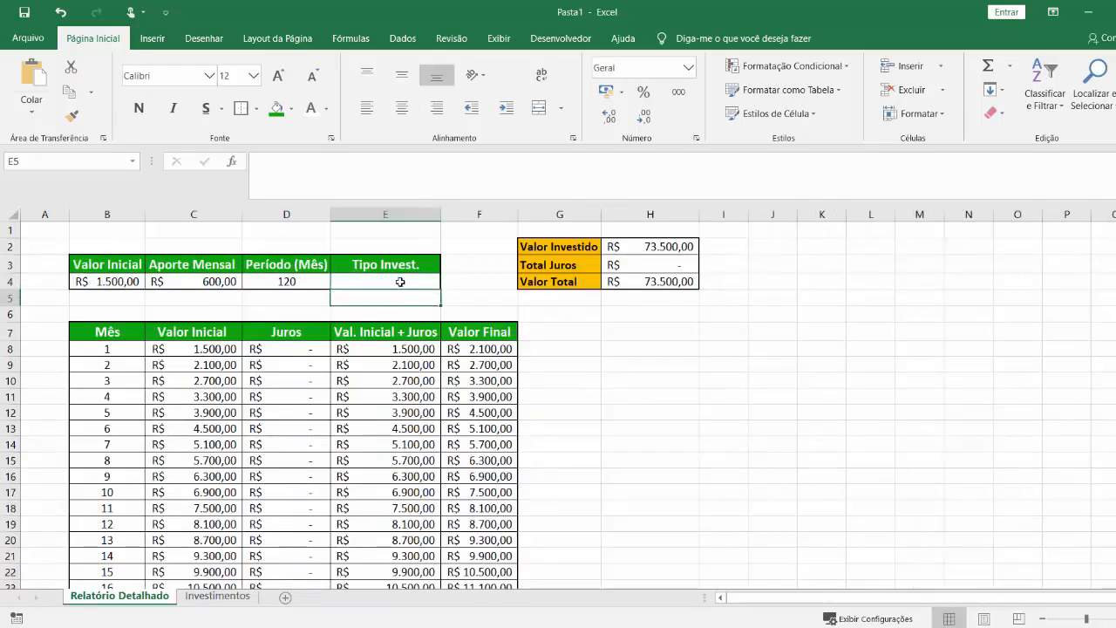
click(400, 282)
click(394, 39)
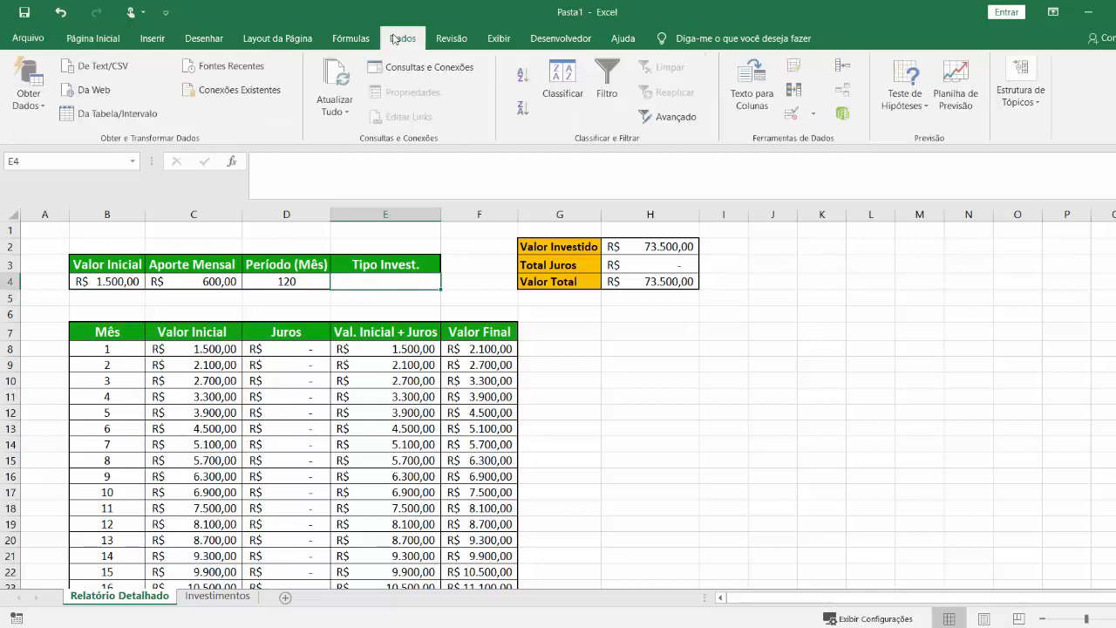
click(793, 114)
drag(770, 23, 775, 81)
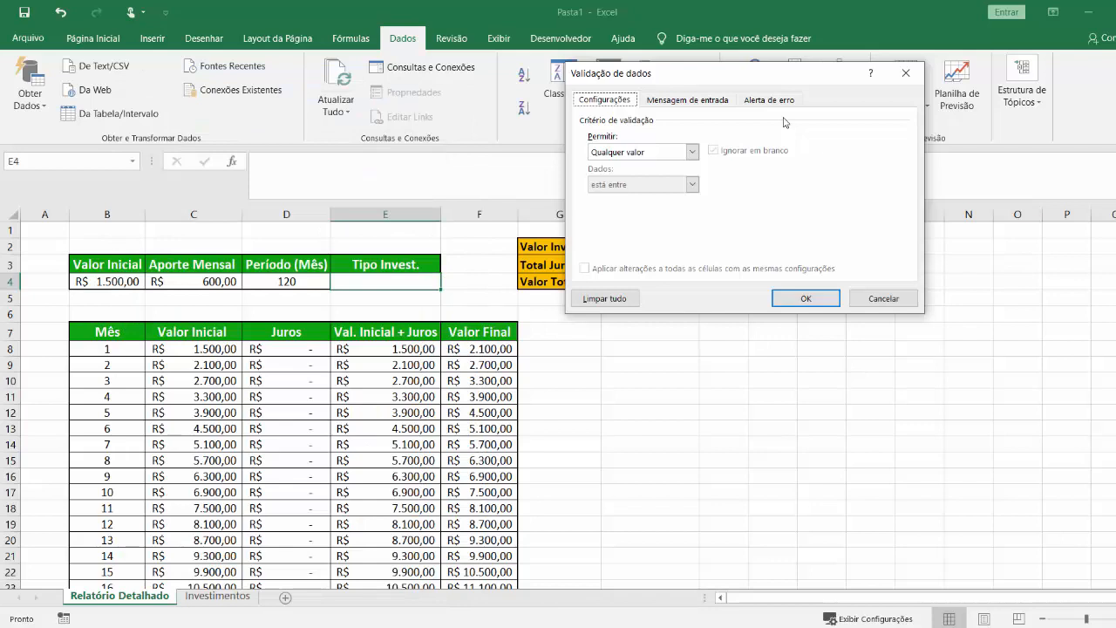
click(693, 154)
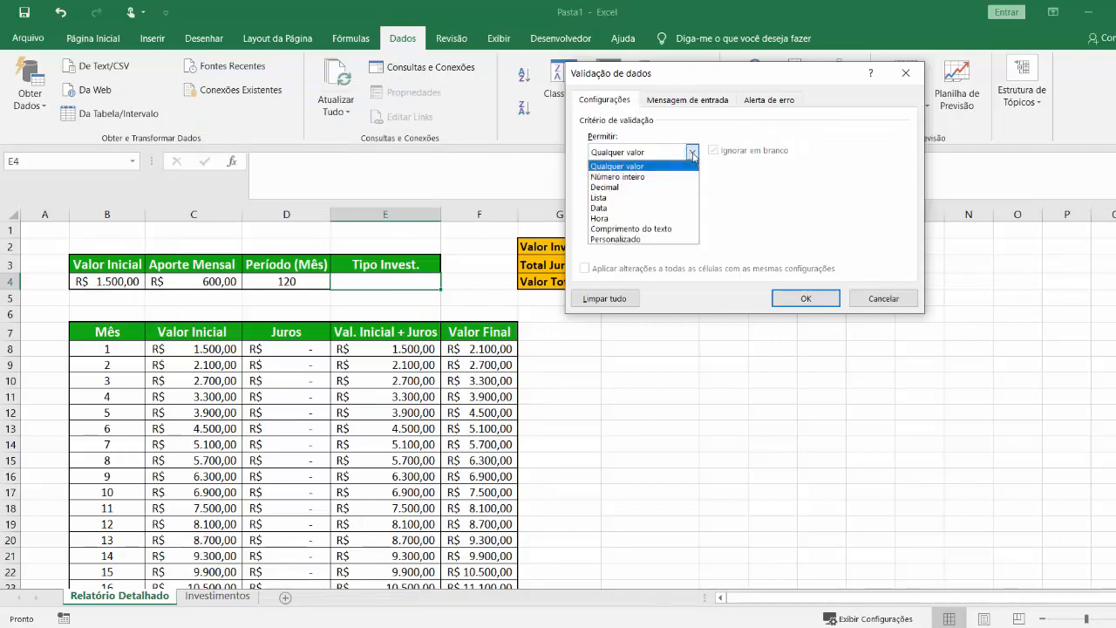
click(654, 198)
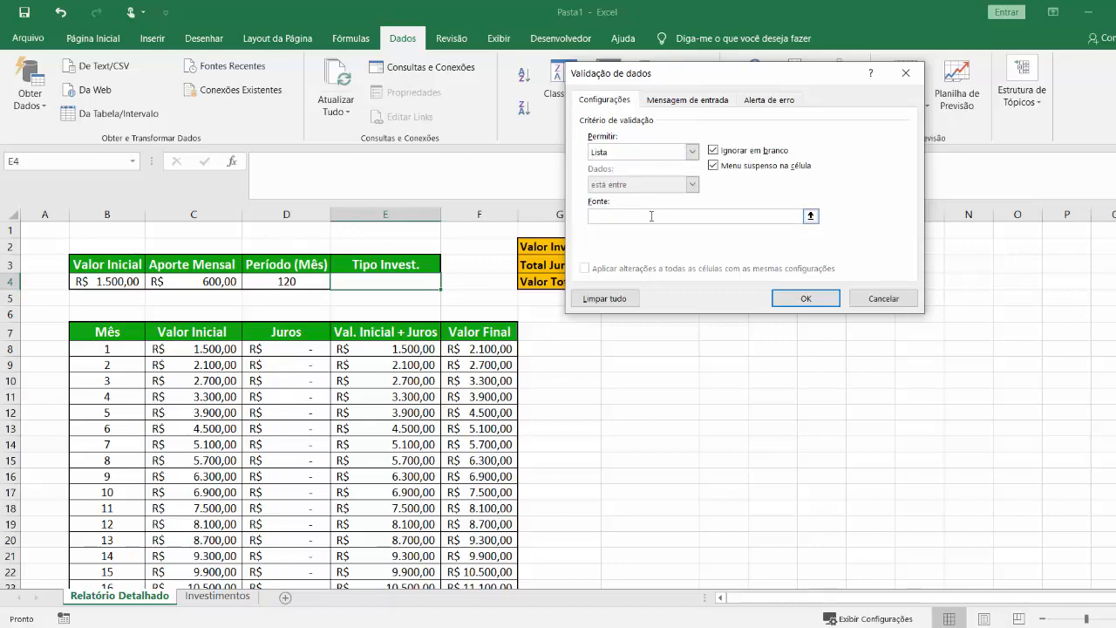
Use the investment names in Investimentos B4:B8 as the list source and apply the validation.
click(652, 217)
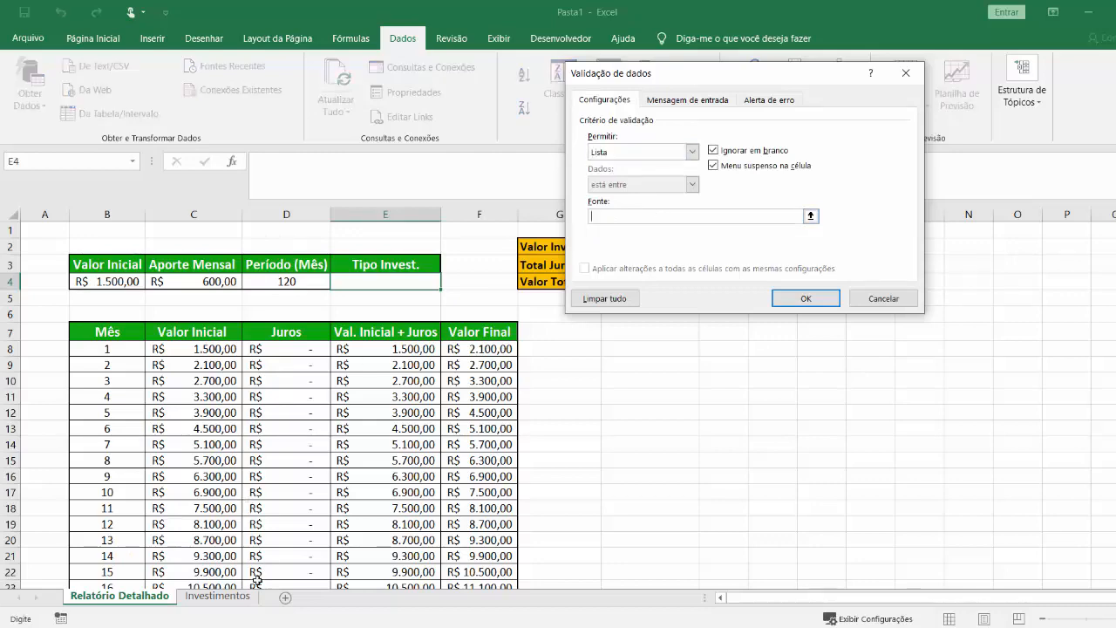
click(218, 597)
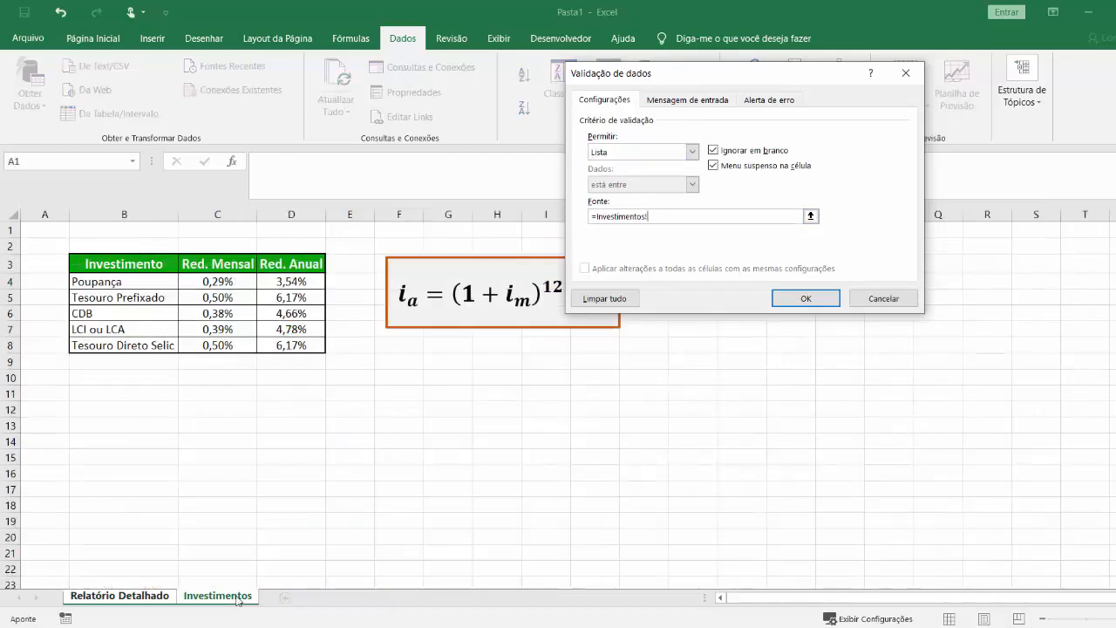
click(146, 283)
drag(145, 283, 164, 347)
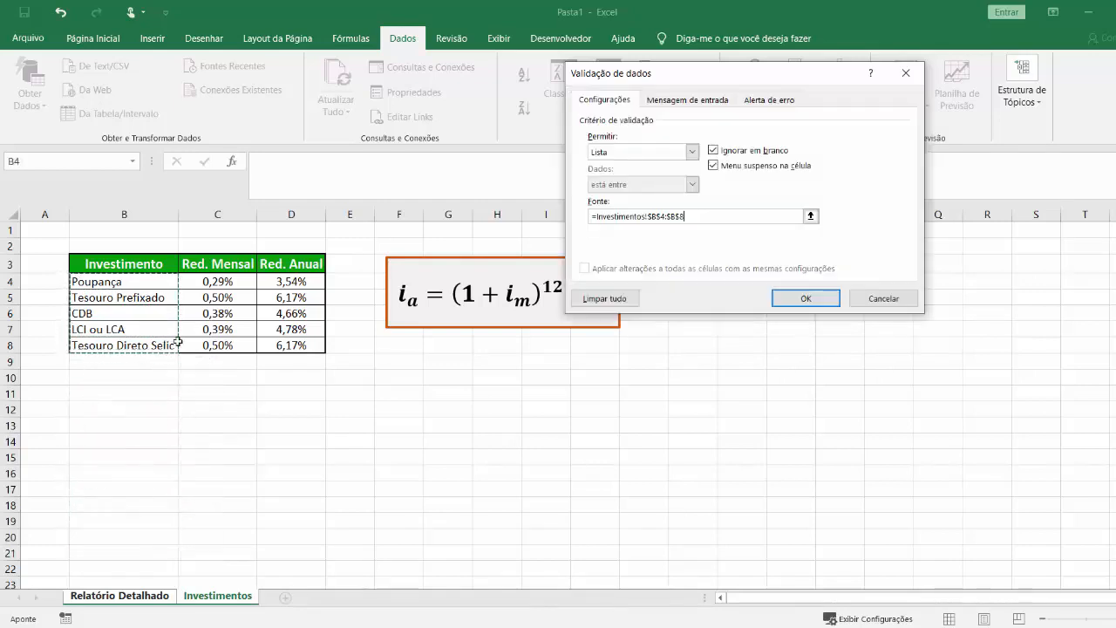
click(805, 298)
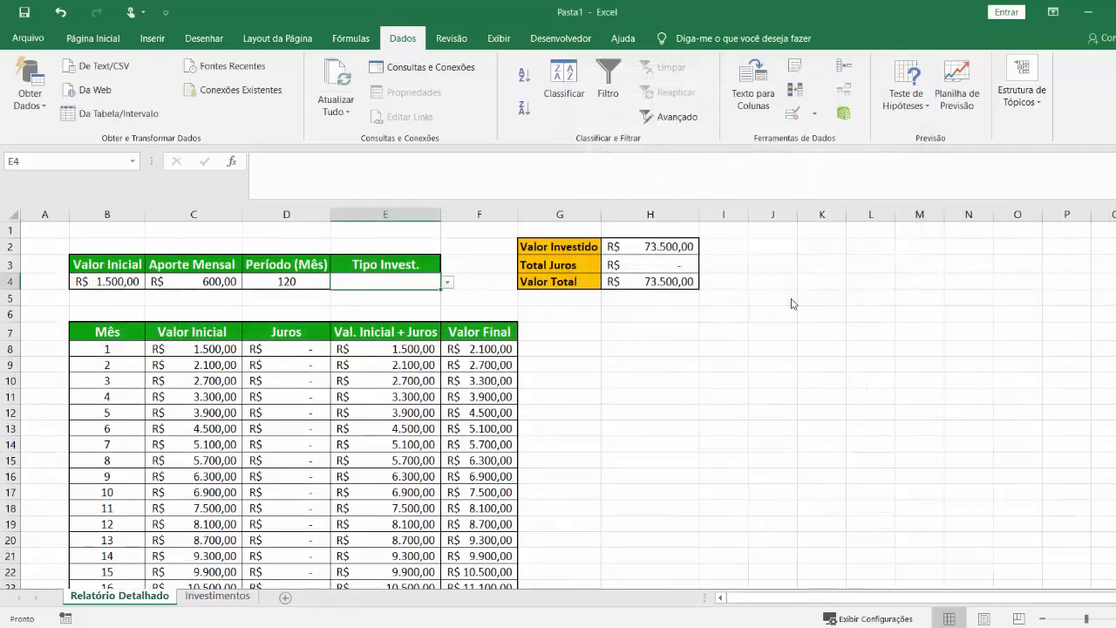
Try the new list in E4 by choosing LCI ou LCA, and then change the choice to CDB.
click(448, 284)
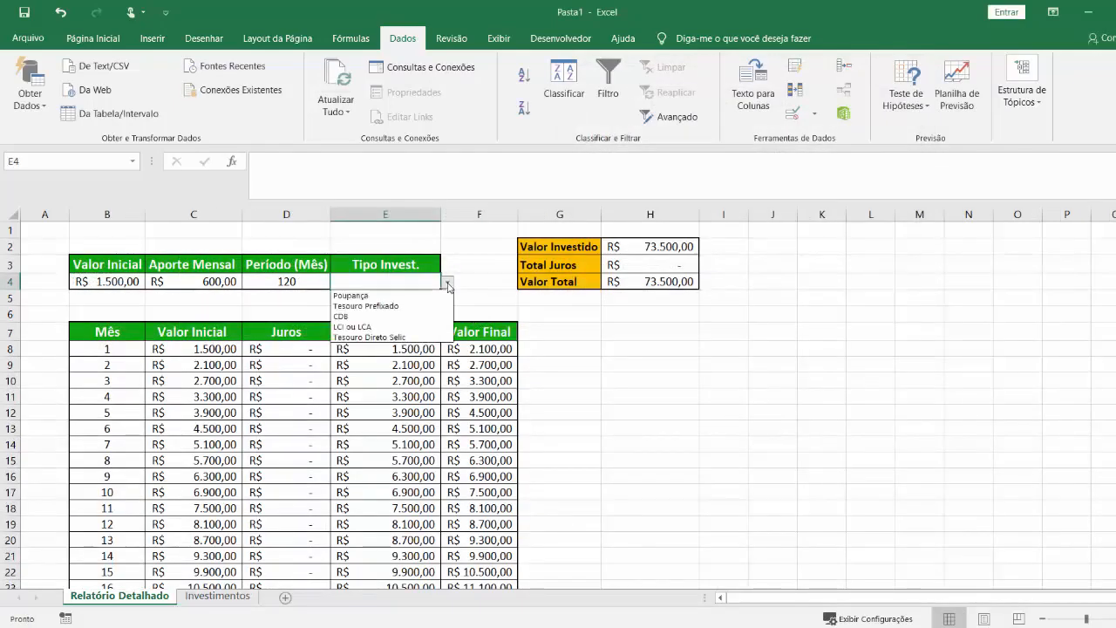
click(385, 328)
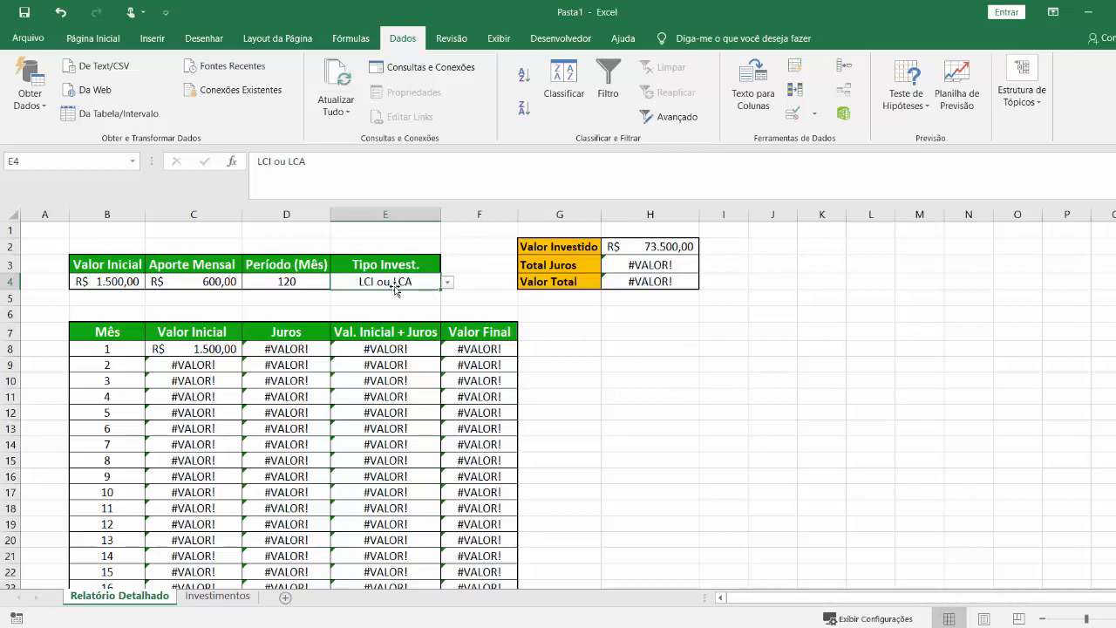
click(217, 597)
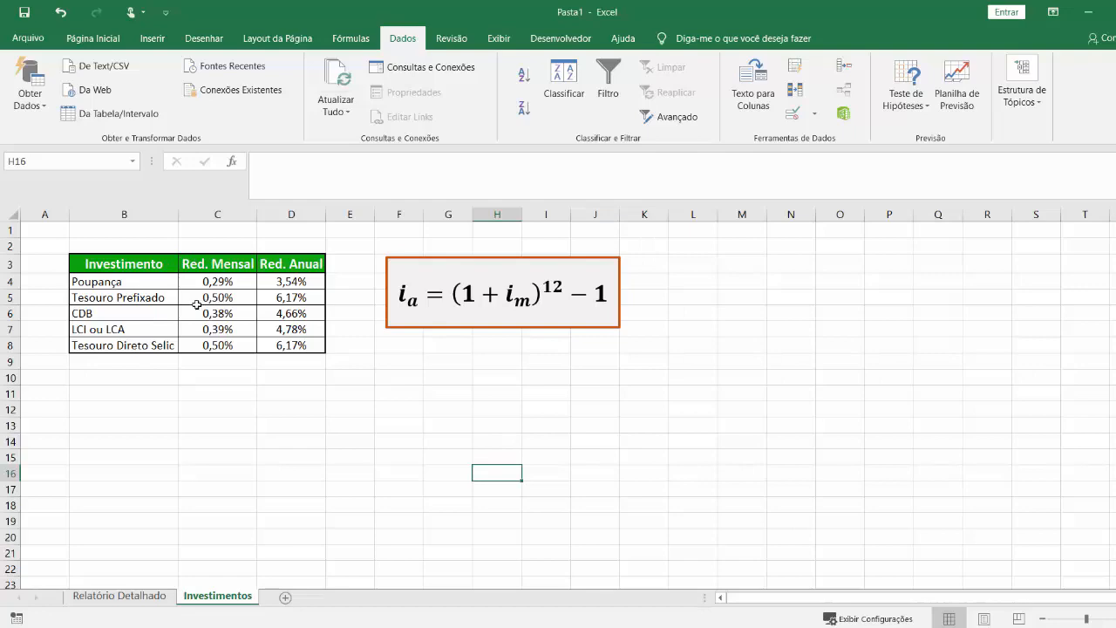
click(92, 597)
click(447, 282)
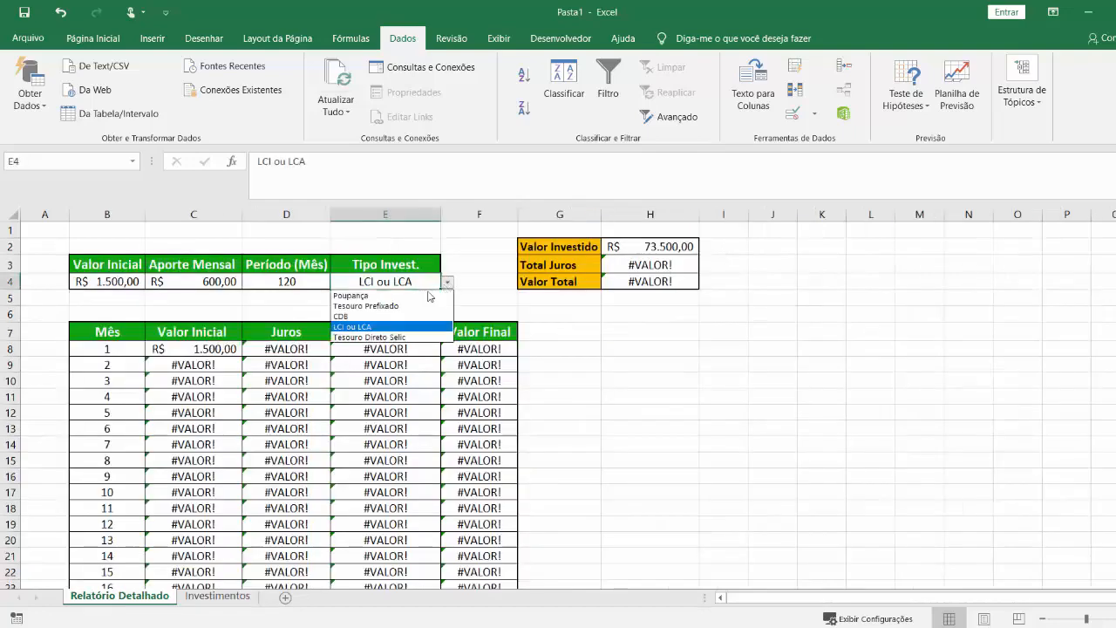
click(390, 320)
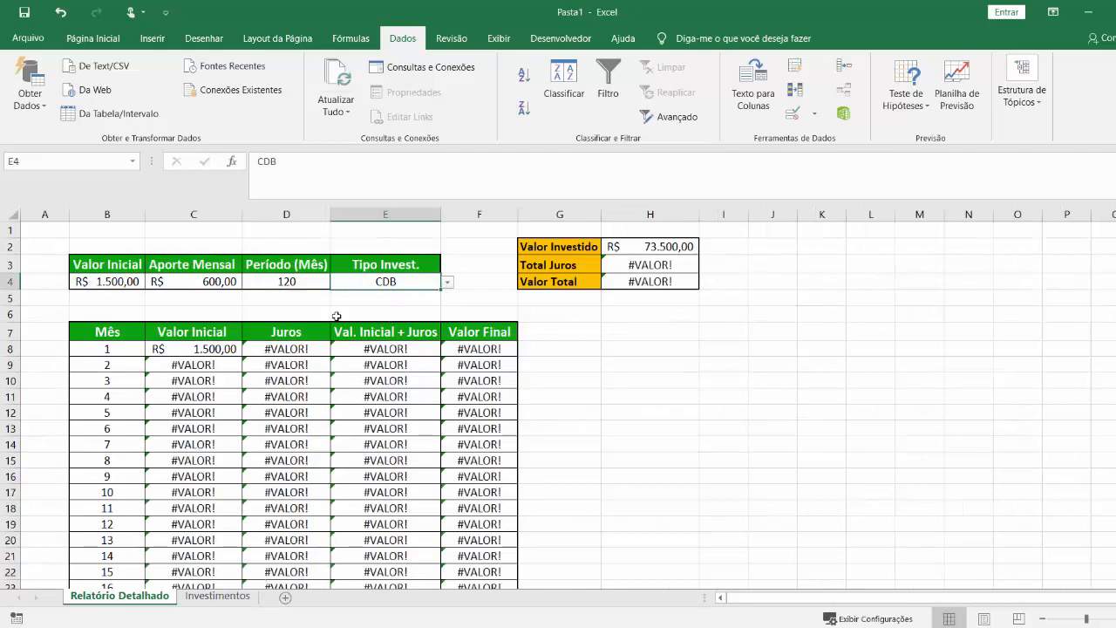
Look up the monthly yield of CDB in the table on the Investimentos sheet.
click(215, 601)
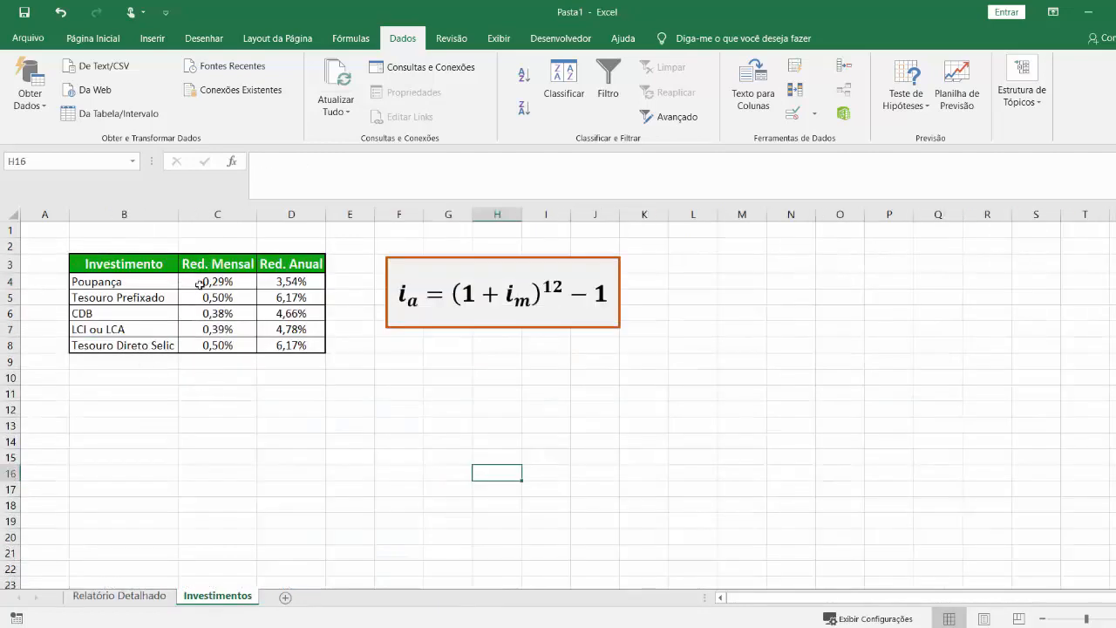
click(100, 317)
drag(100, 317, 200, 309)
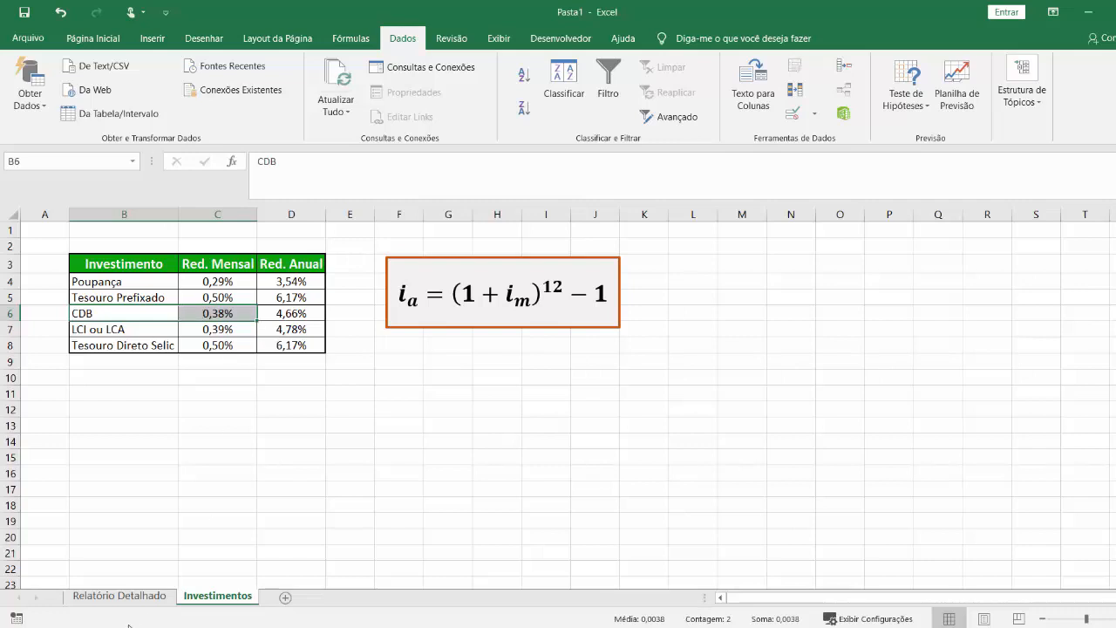
Replace the $E$4 reference in the Juros formula in D8 of Relatório Detalhado with a PROCV function, giving =C8*PROCV(.
click(135, 596)
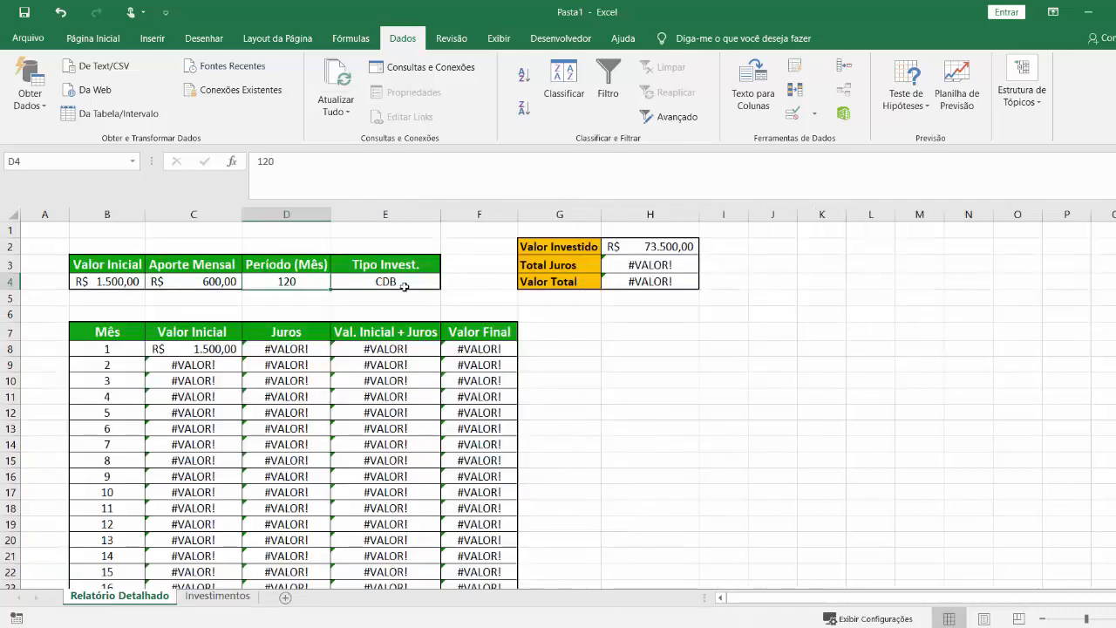
double_click(286, 349)
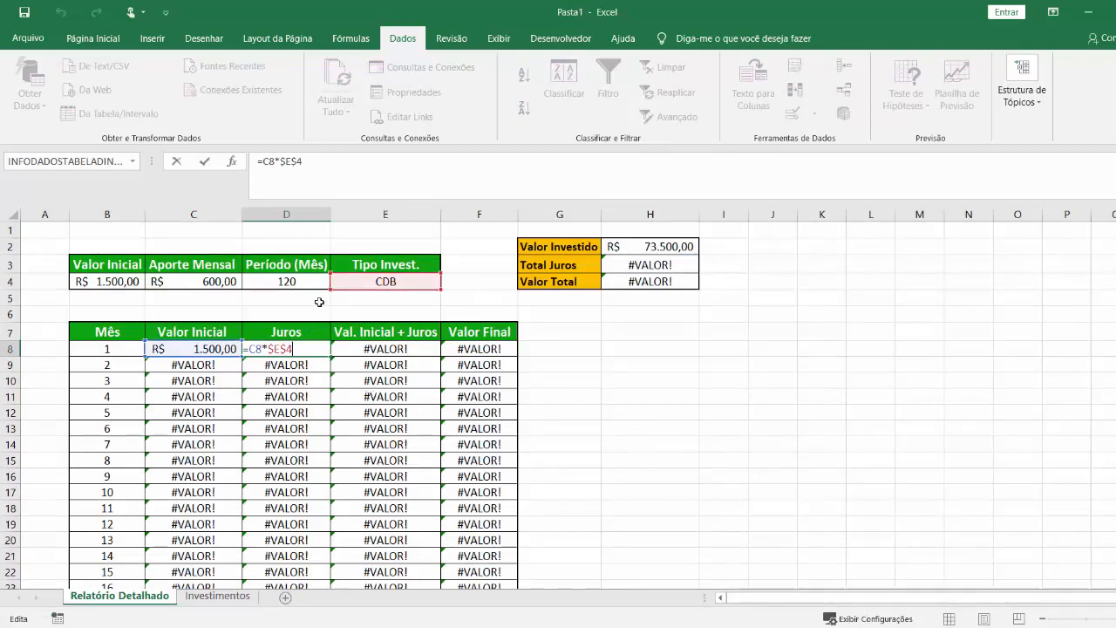
key(BackSpace)
key(BackSpace)
key(BackSpace)
key(BackSpace)
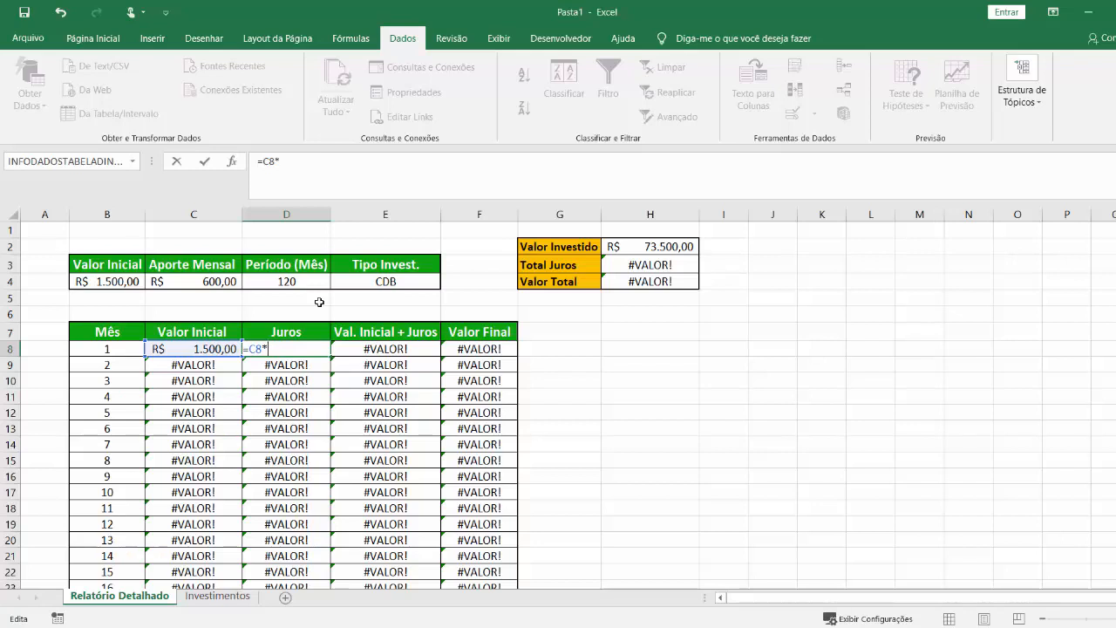
text(procv)
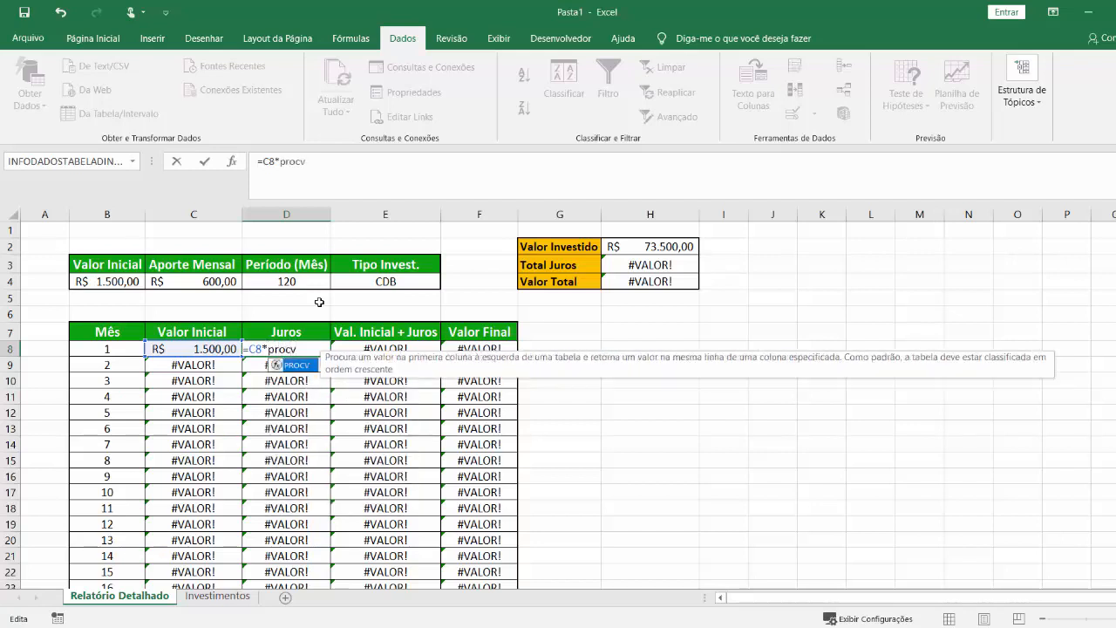
key(Tab)
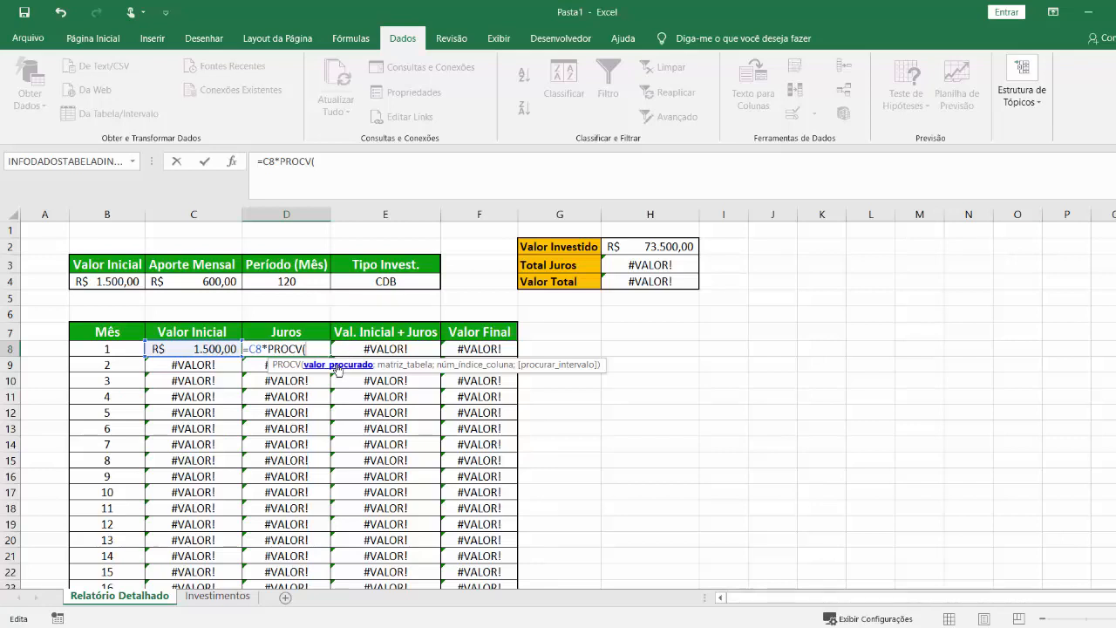
Give the PROCV in D8 the absolute lookup value $E$4 and the table range B4:D8 of the Investimentos sheet.
click(386, 281)
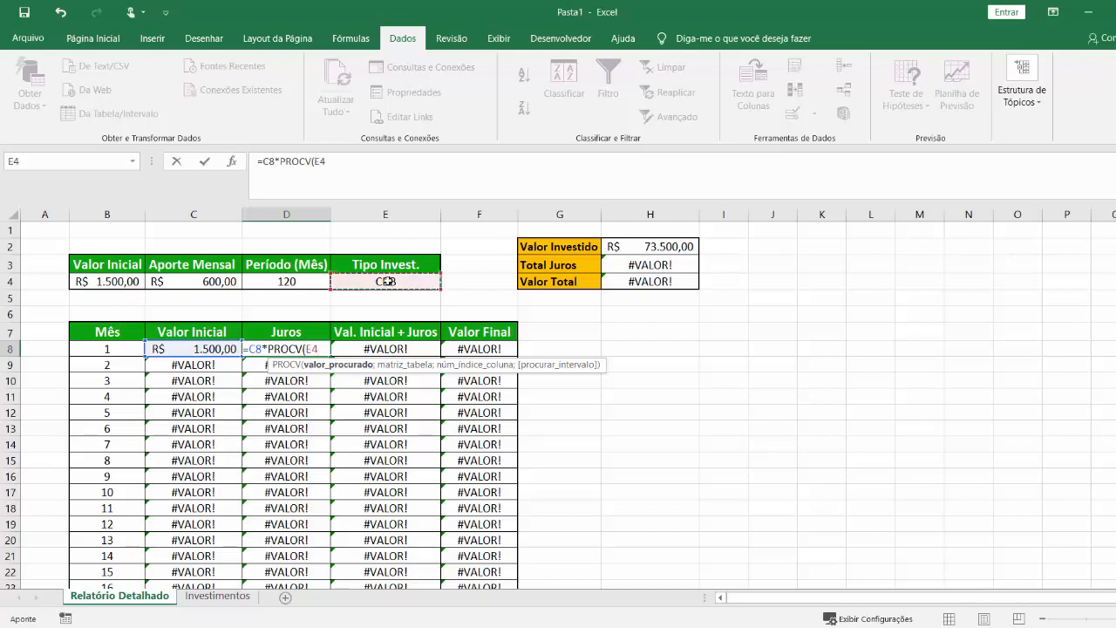
key(F4)
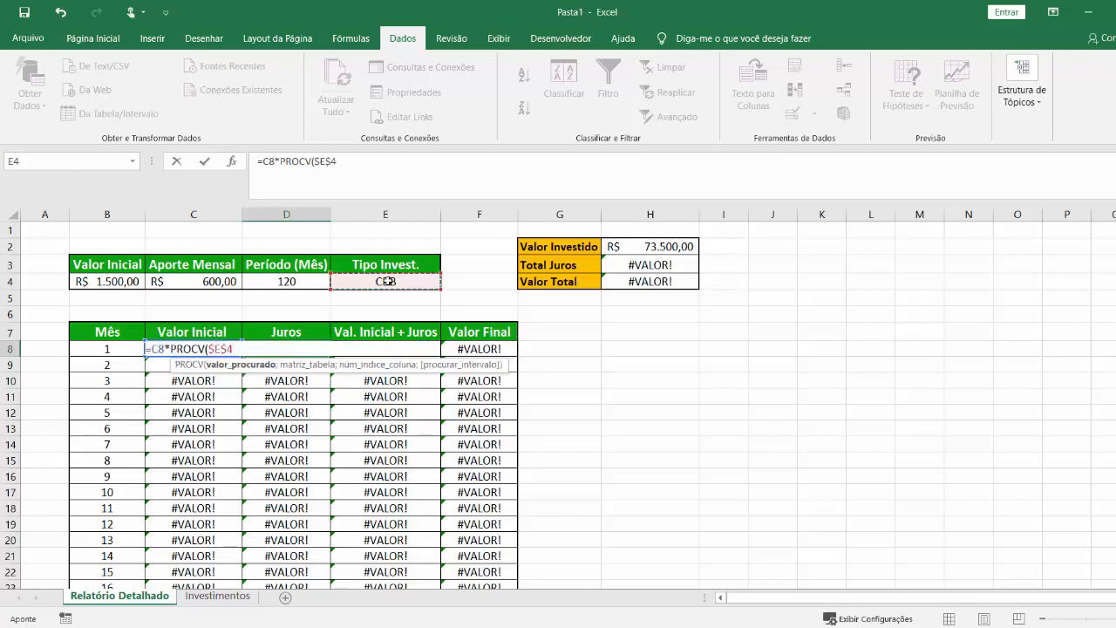
text(;)
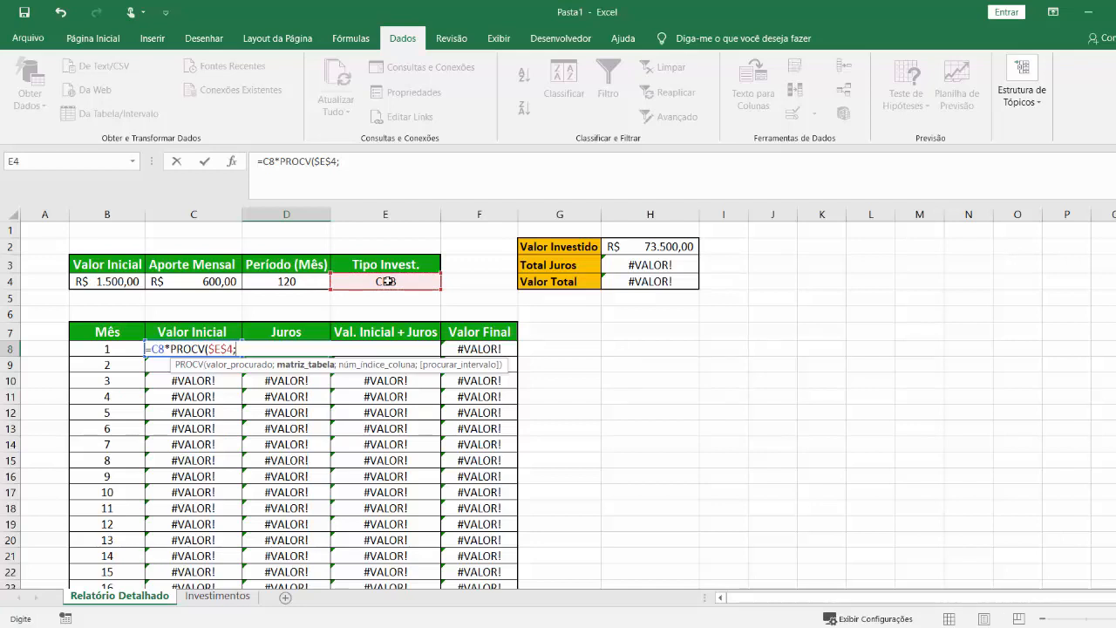
click(224, 599)
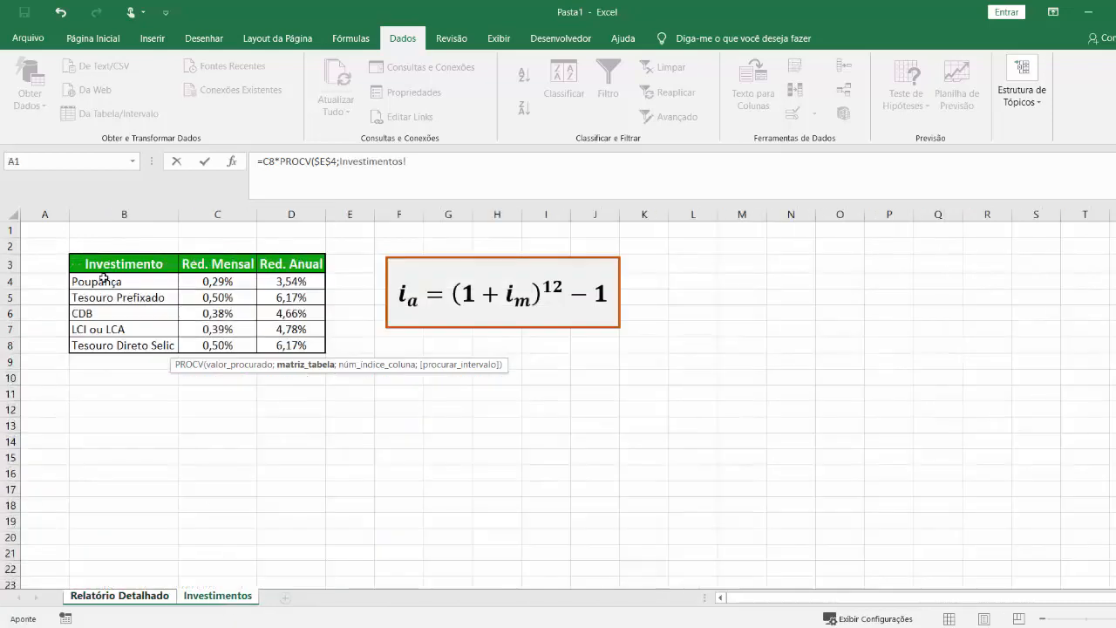
click(103, 281)
drag(103, 281, 294, 345)
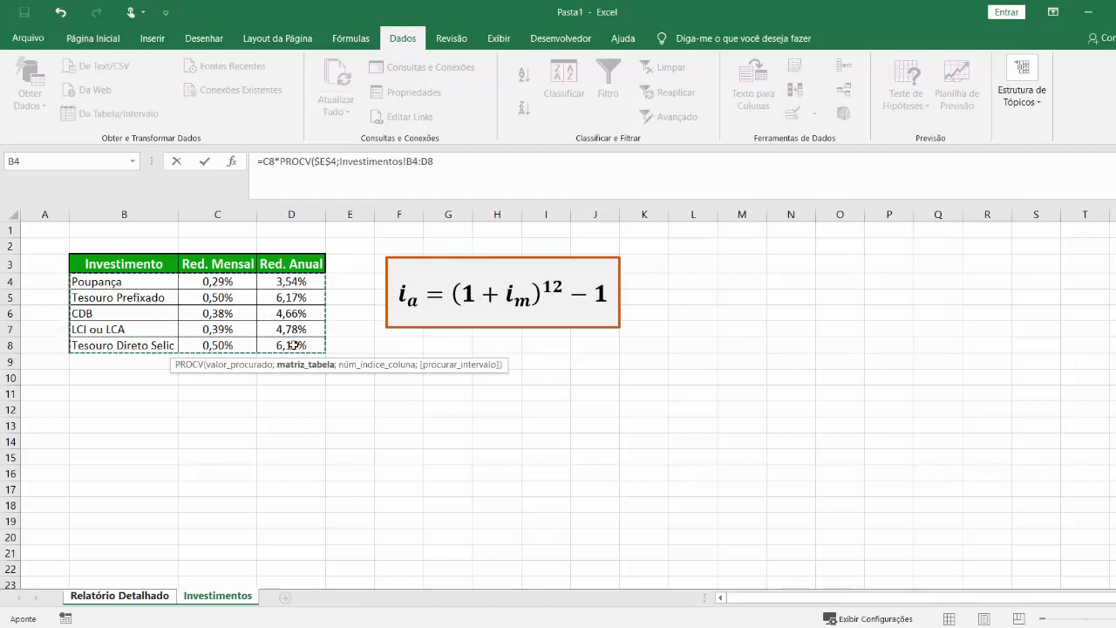
Finish the PROCV with column index 2 and exact match 0, giving =C8*PROCV($E$4;Investimentos!B4:D8;2;0).
text(;)
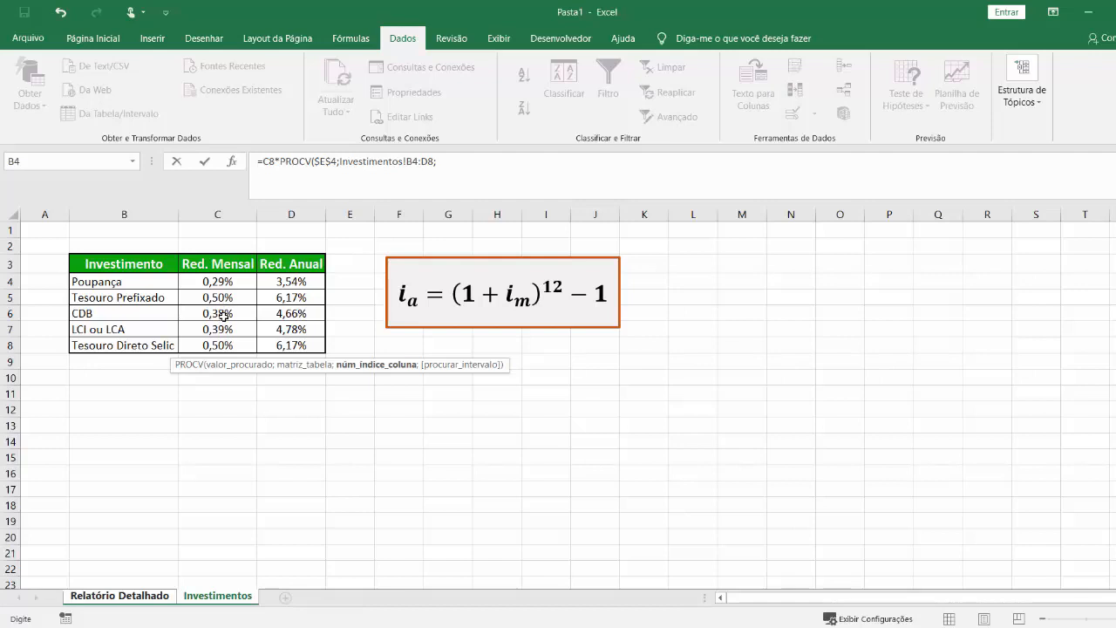
text(2;)
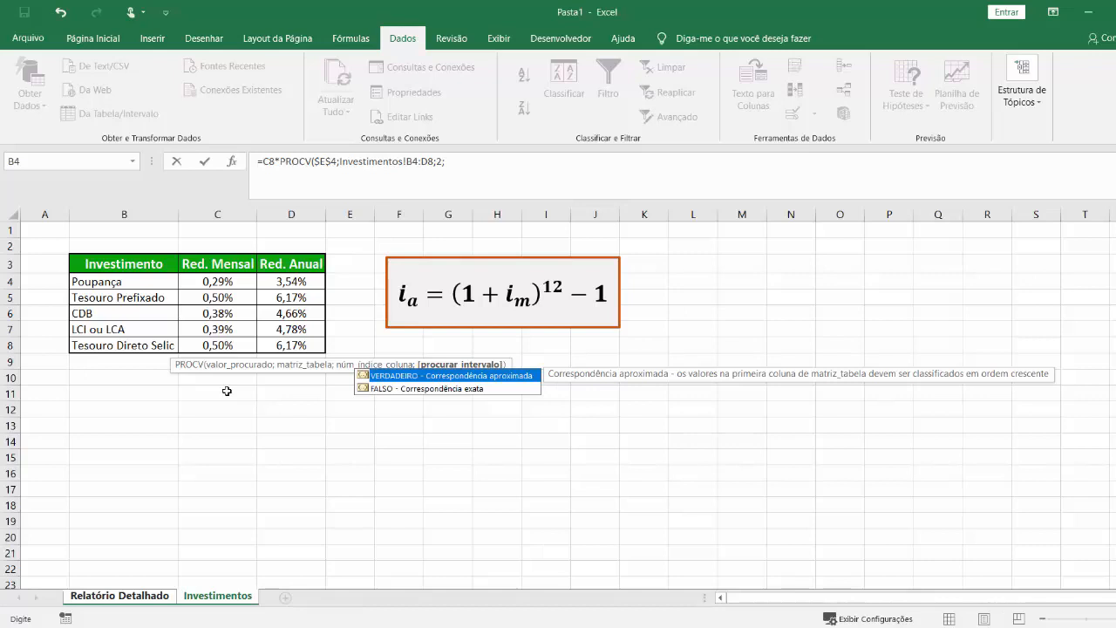
text(0))
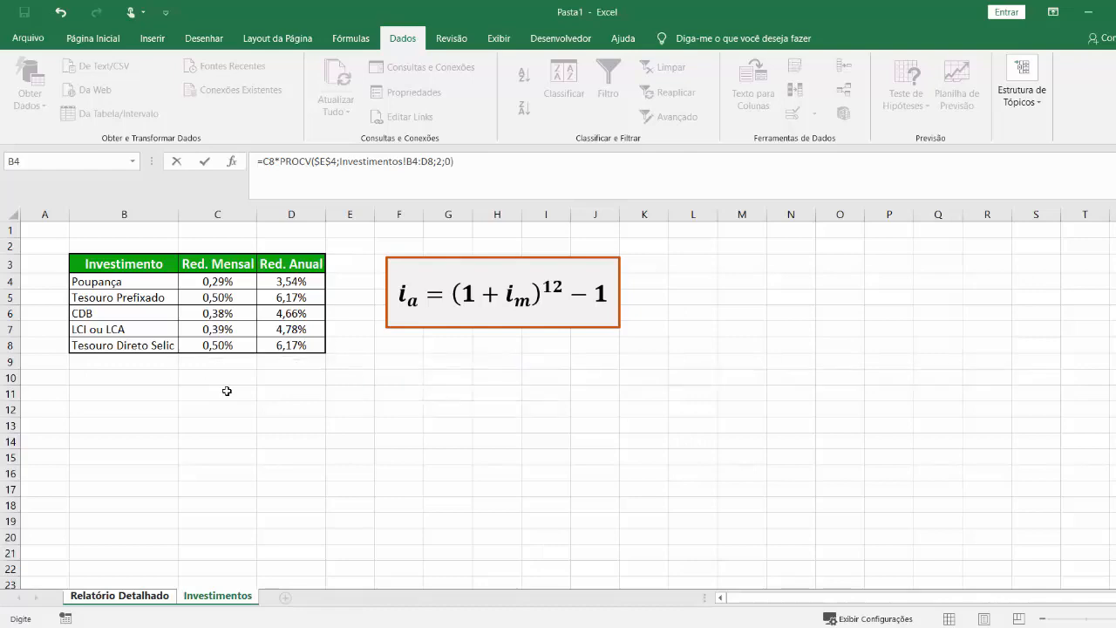
key(Return)
Make the table range in the D8 formula absolute as $B$4:$D$8 and fill the formula down the whole Juros column.
double_click(305, 350)
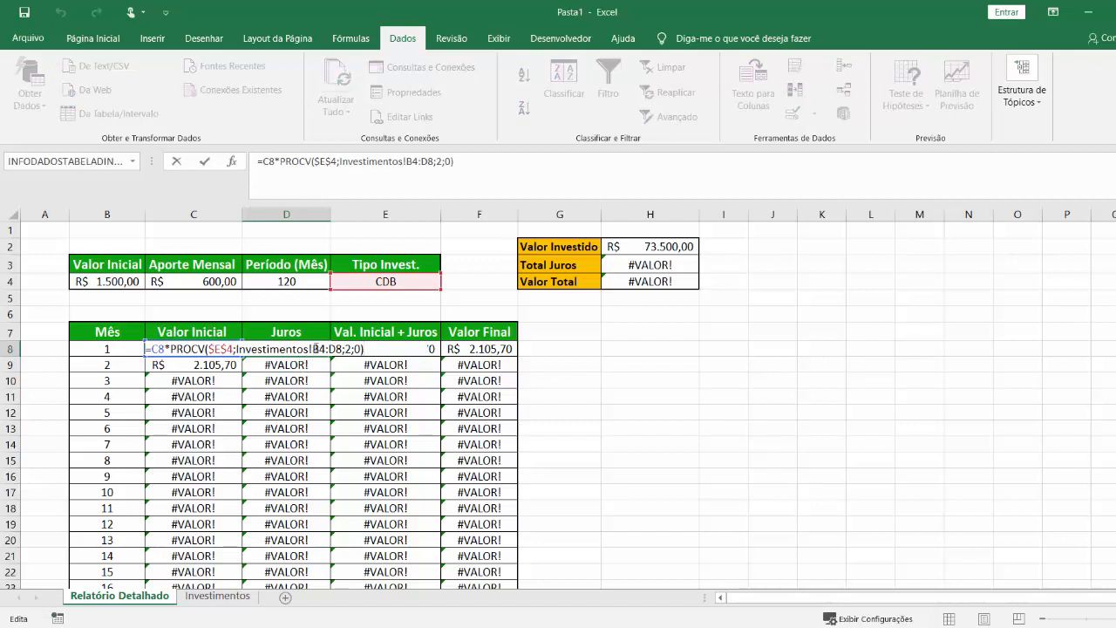
drag(314, 349, 341, 349)
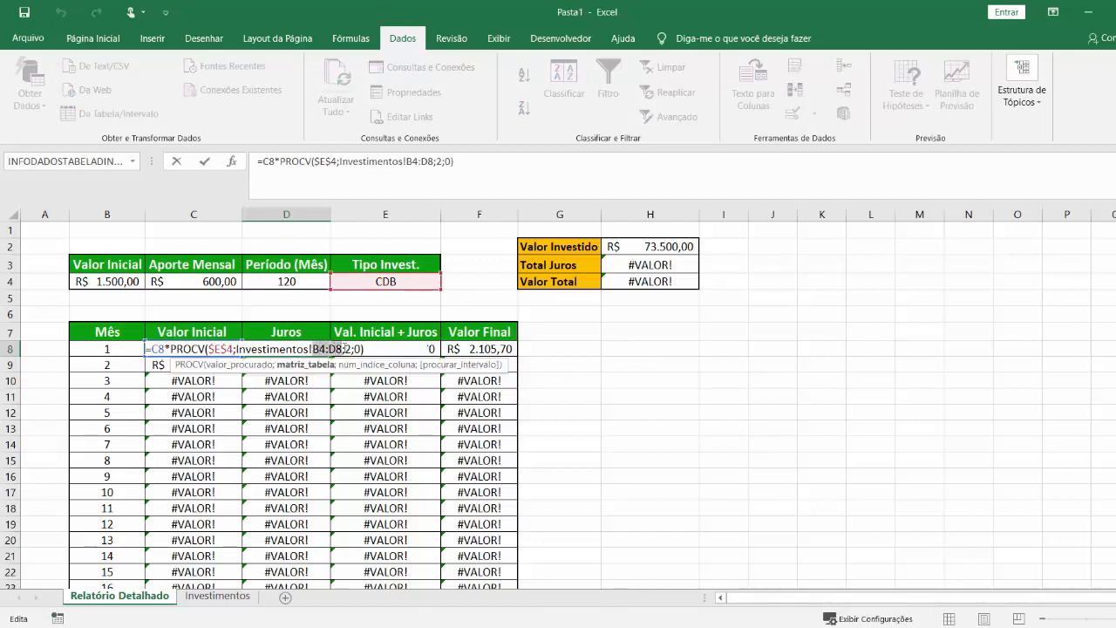
key(F4)
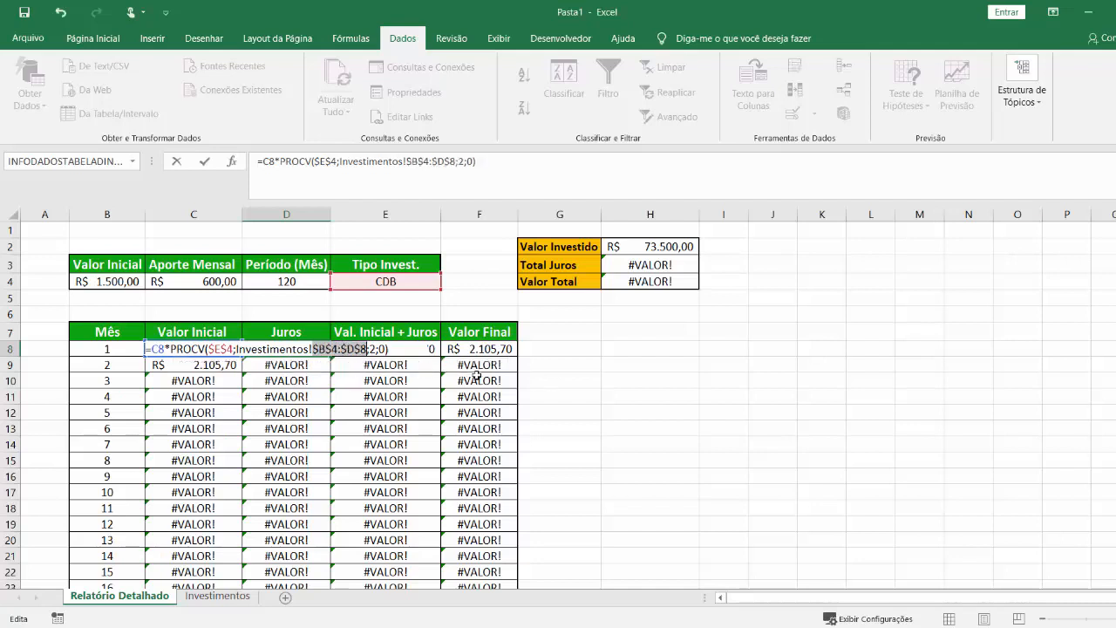
key(Return)
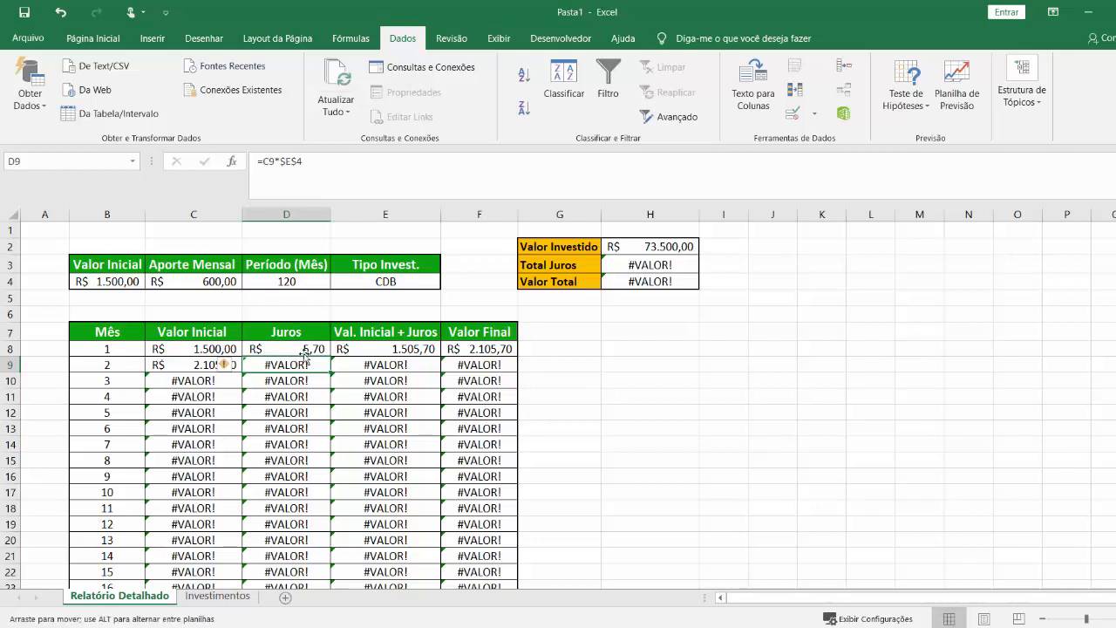
click(301, 347)
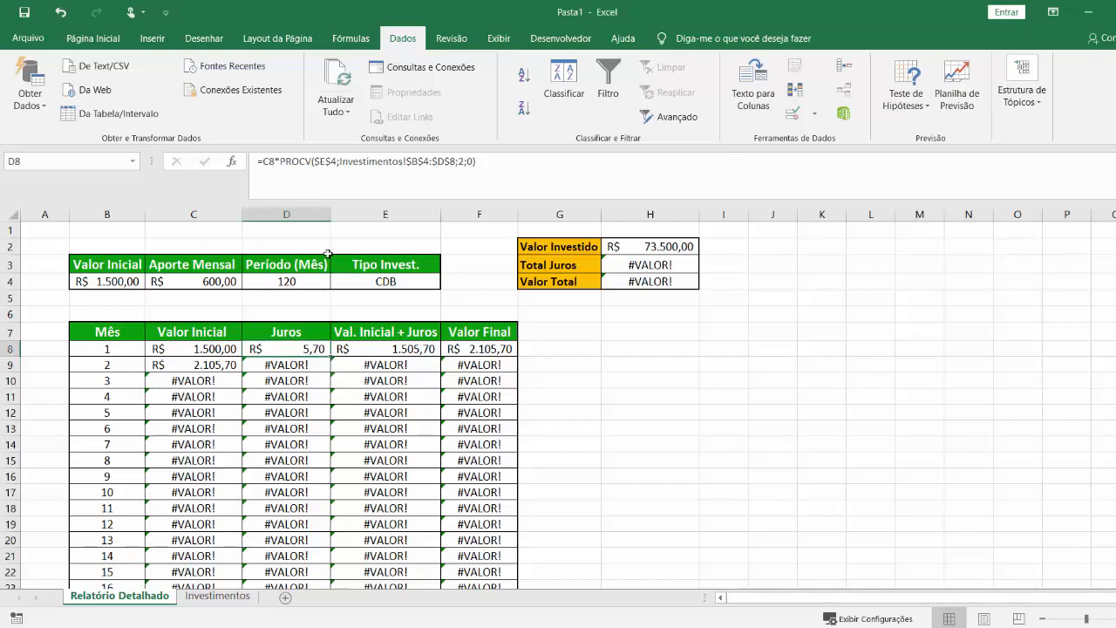
double_click(327, 356)
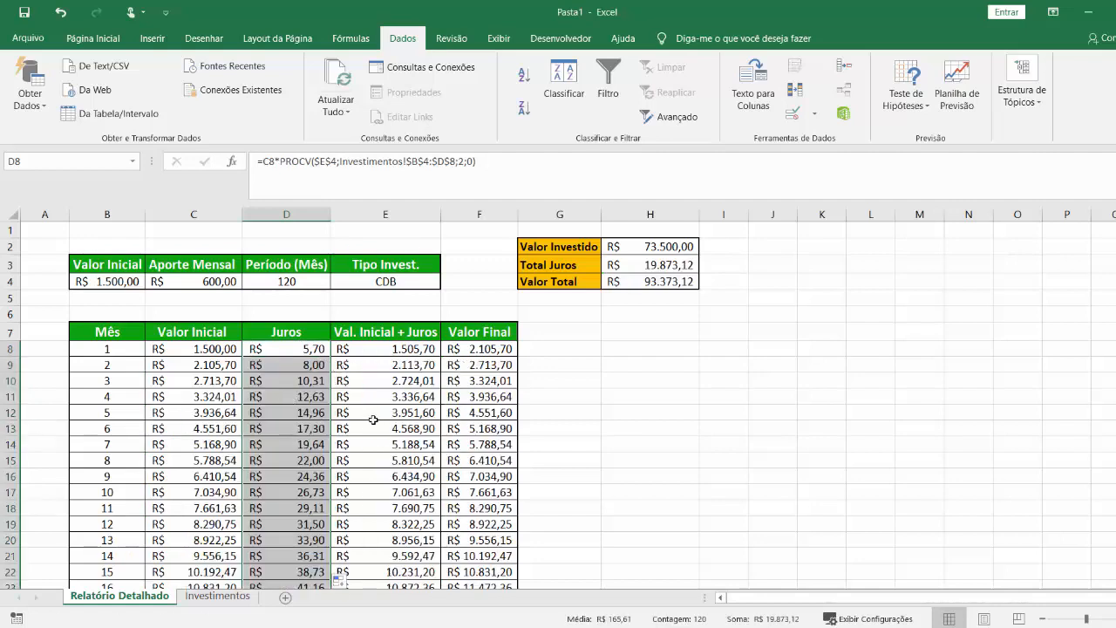
Test the investment type list in E4 with LCI ou LCA and Poupança, and leave it set to Tesouro Direto Selic.
click(399, 282)
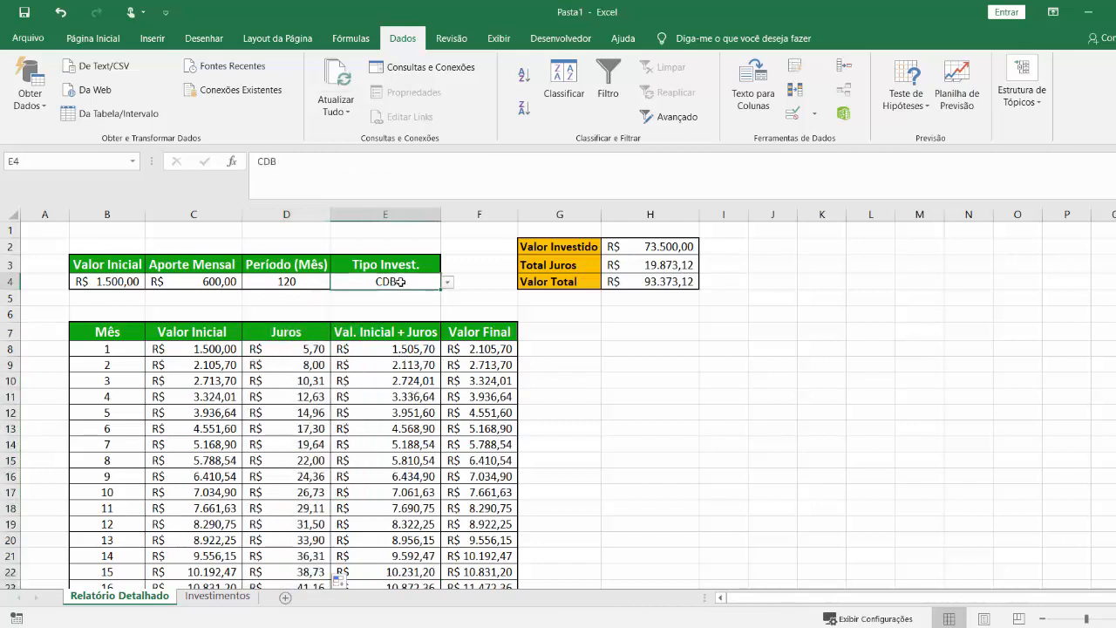
click(447, 282)
click(391, 327)
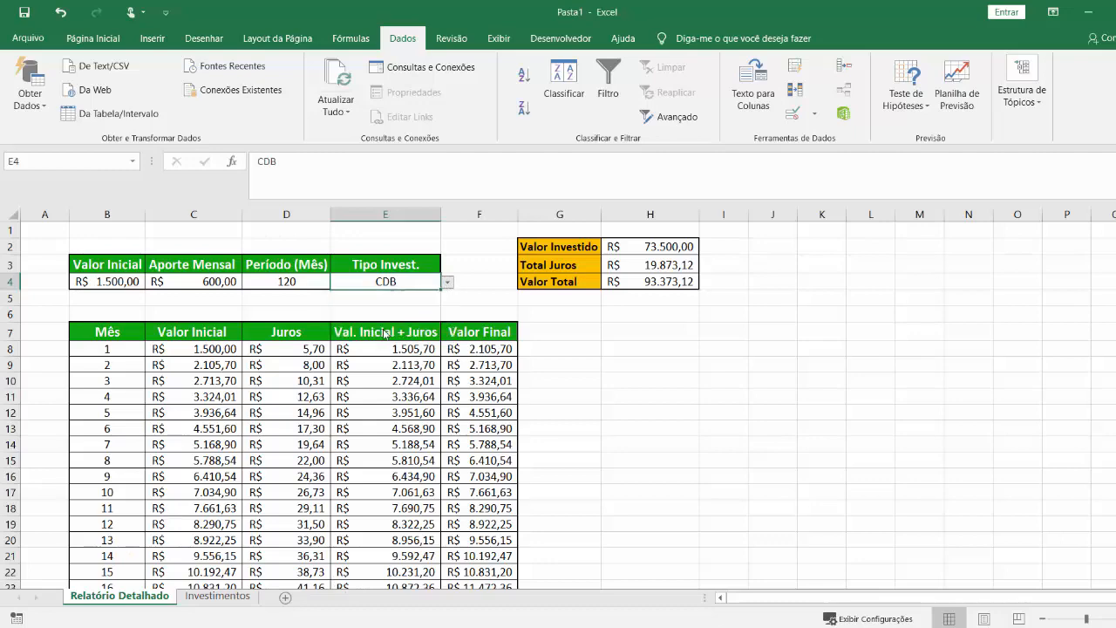
click(447, 283)
click(387, 296)
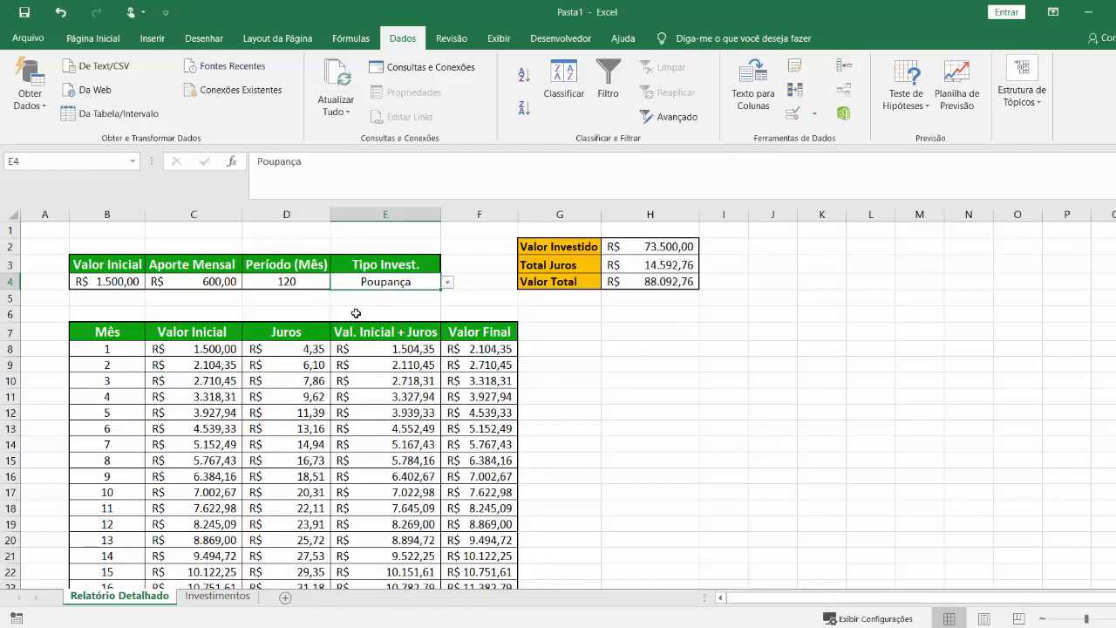
click(448, 284)
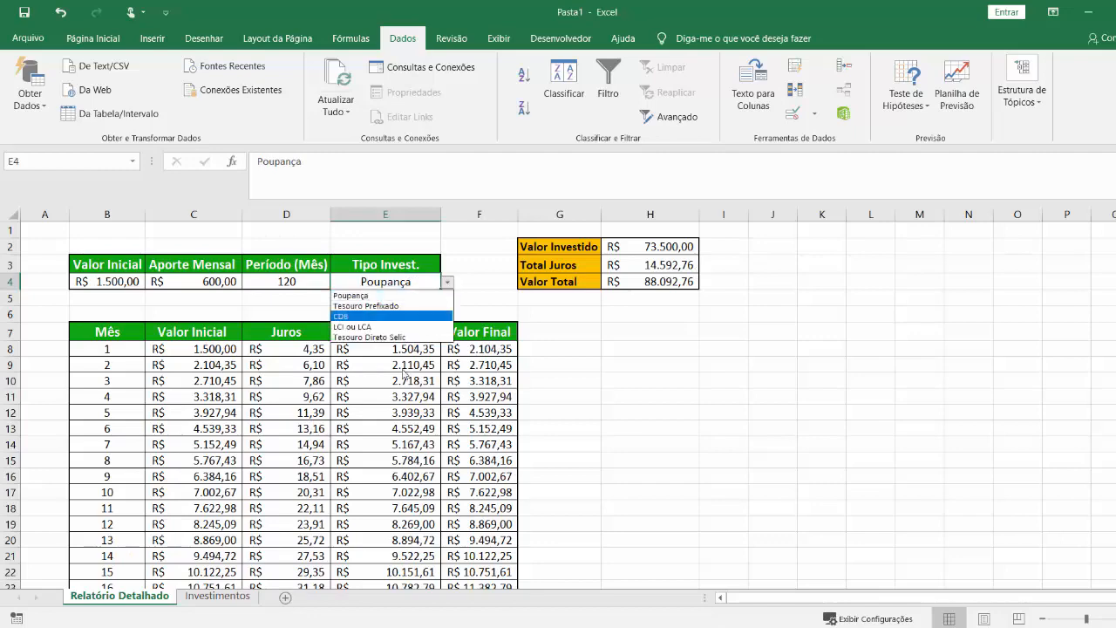
click(404, 337)
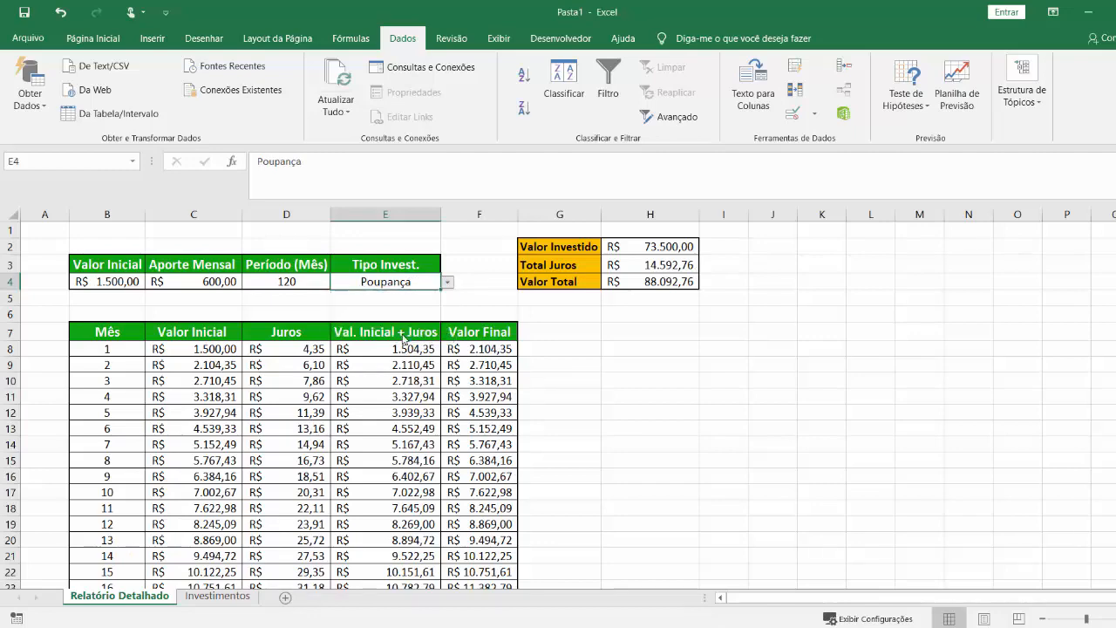
click(719, 436)
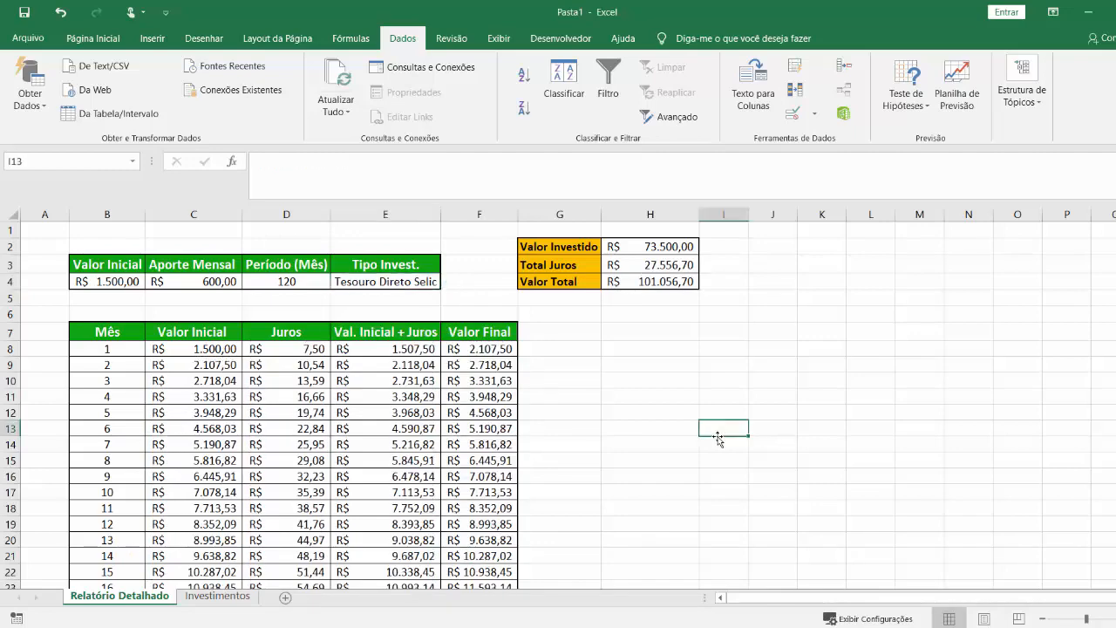